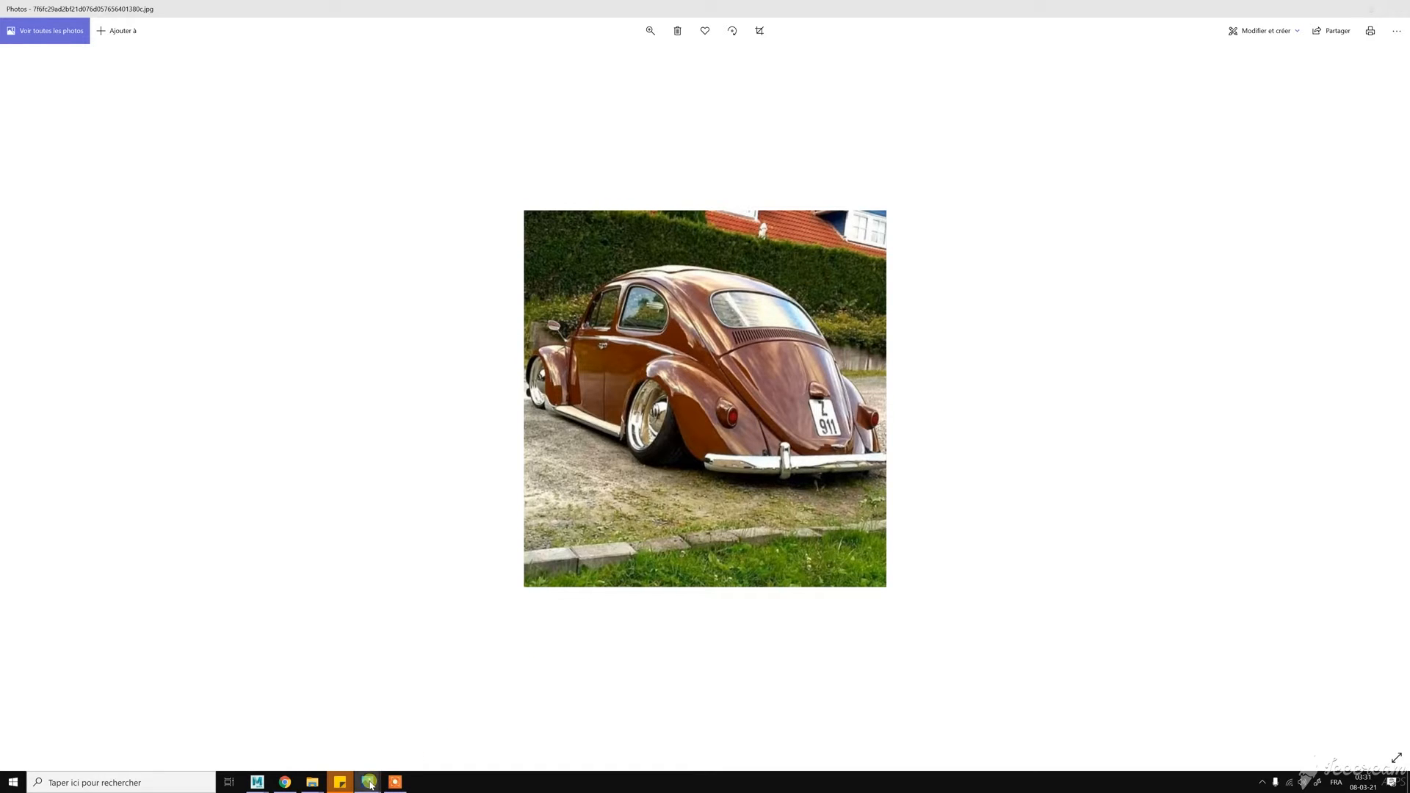
Review the Volkswagen Beetle reference photos showing the rear fenders and rear body, and switch to the Maya scene
{"action": "mouse_move", "coordinate": [370, 785]}
{"action": "left_click", "coordinate": [408, 743]}
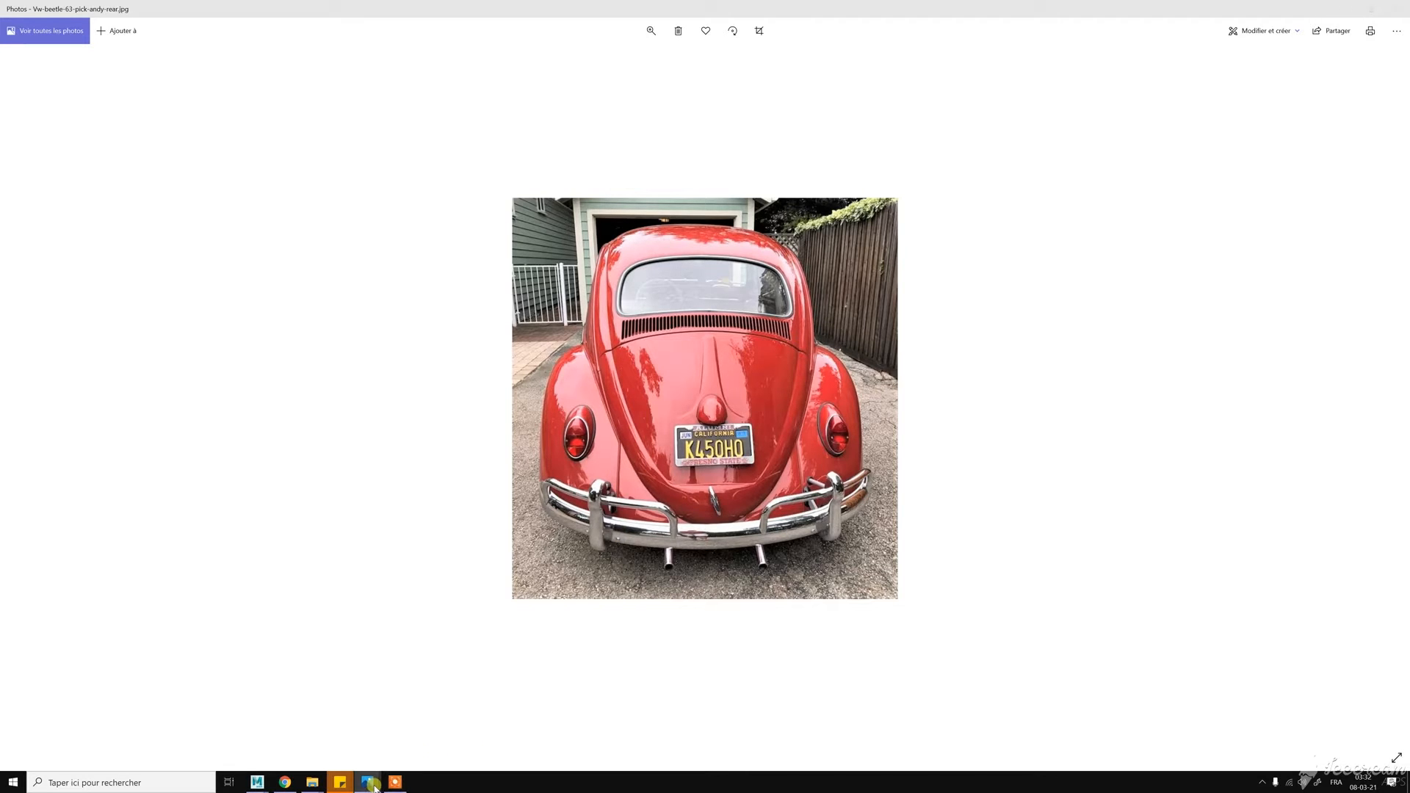
{"action": "mouse_move", "coordinate": [373, 783]}
{"action": "left_click", "coordinate": [313, 735]}
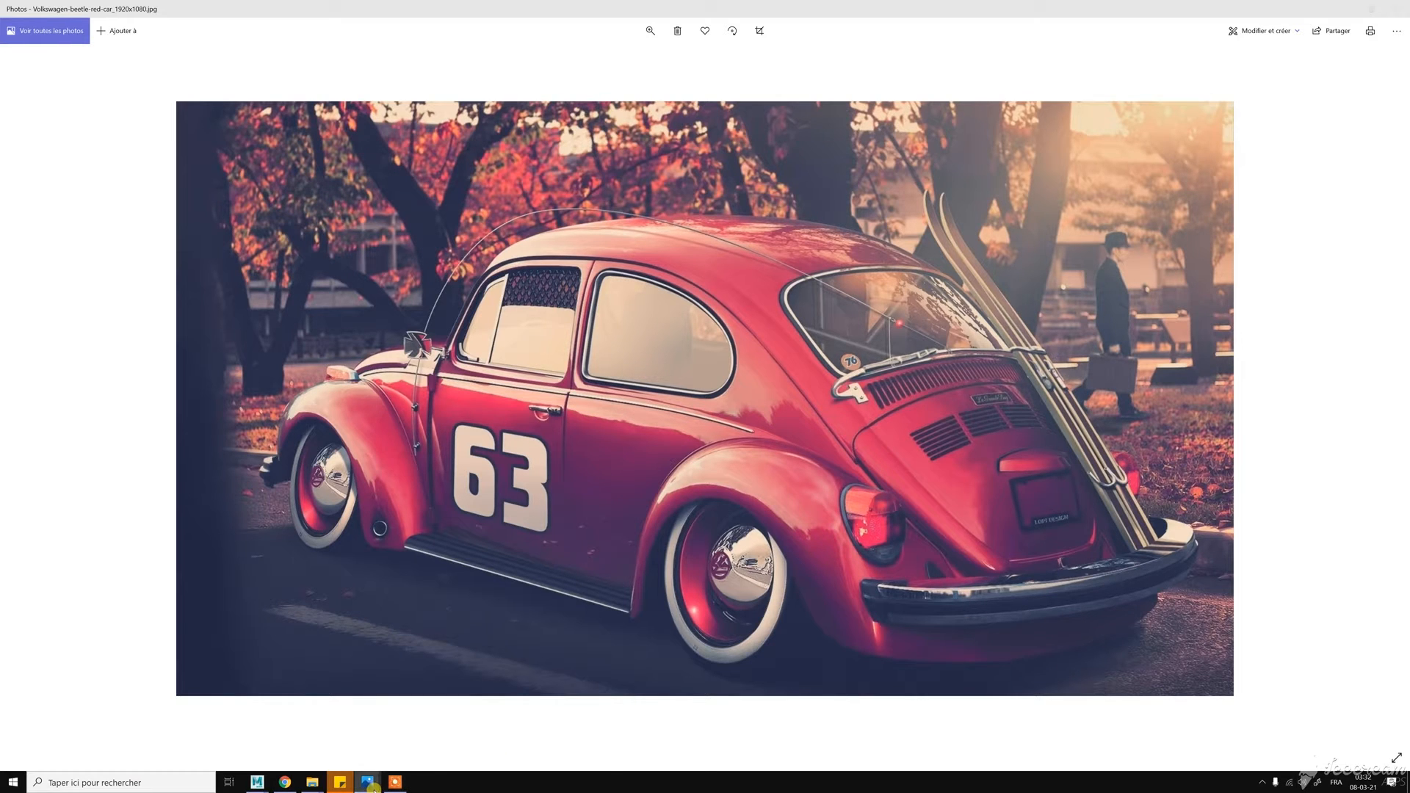
{"action": "mouse_move", "coordinate": [374, 788]}
{"action": "left_click", "coordinate": [1345, 9]}
{"action": "left_click", "coordinate": [1343, 9]}
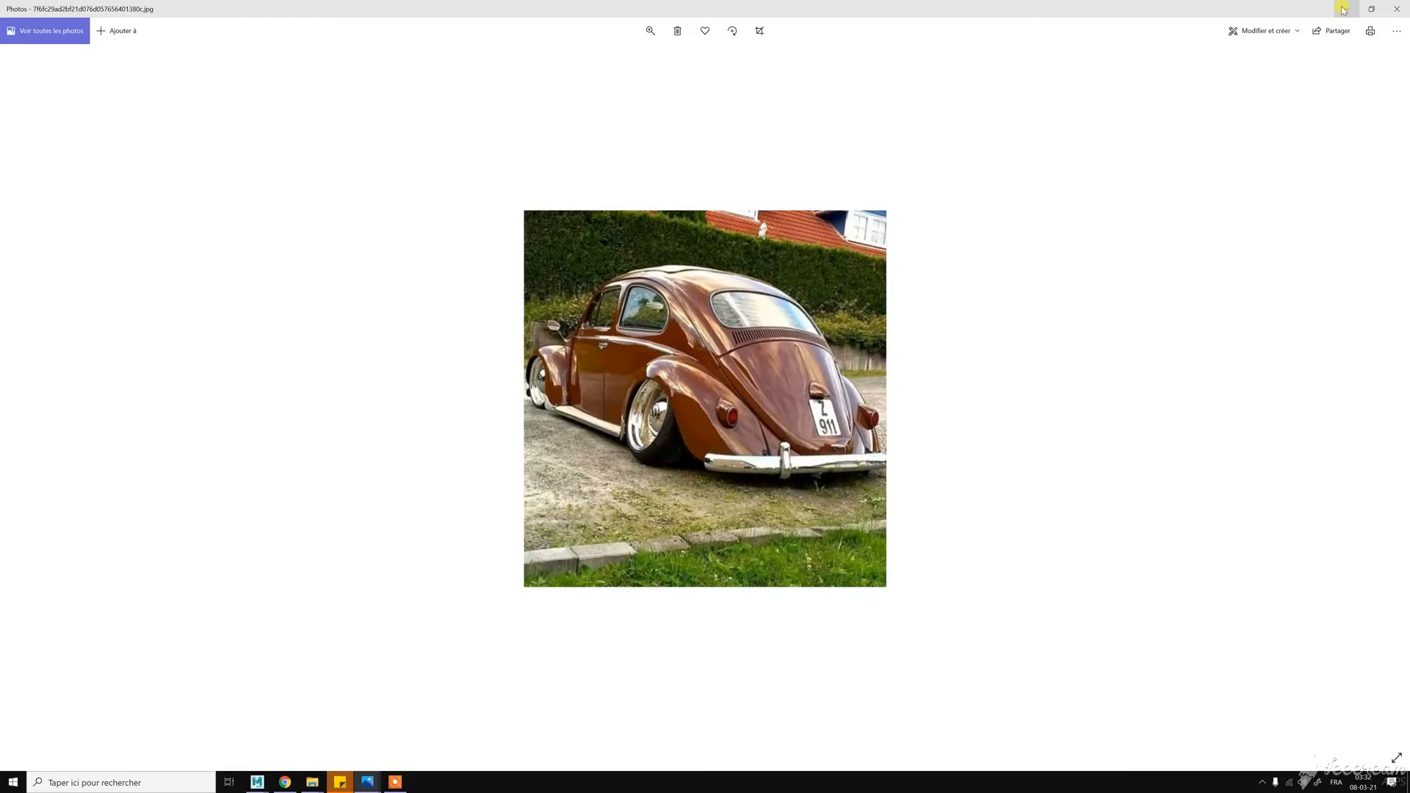
{"action": "left_click", "coordinate": [1343, 9]}
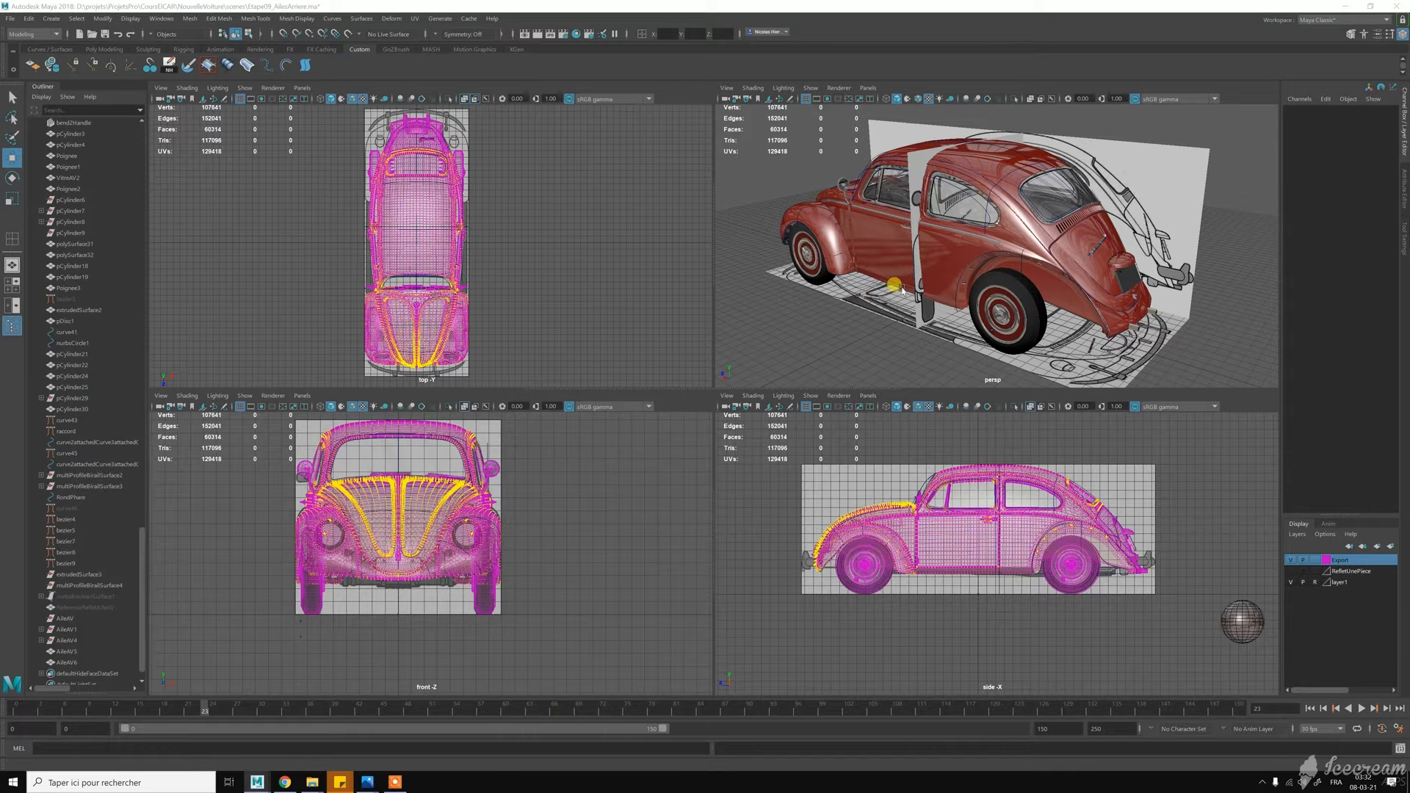
Show only the perspective view of the car's rear fender area and hide the layer holding the car model
{"action": "right_click_drag", "start_coordinate": [911, 292], "coordinate": [958, 282], "text": "alt"}
{"action": "middle_click_drag", "start_coordinate": [958, 281], "coordinate": [896, 269], "text": "alt"}
{"action": "key", "text": "space"}
{"action": "mouse_move", "coordinate": [842, 318]}
{"action": "left_mouse_down", "text": "alt"}
{"action": "mouse_move", "coordinate": [855, 315]}
{"action": "mouse_move", "coordinate": [842, 318]}
{"action": "left_mouse_up", "text": "alt"}
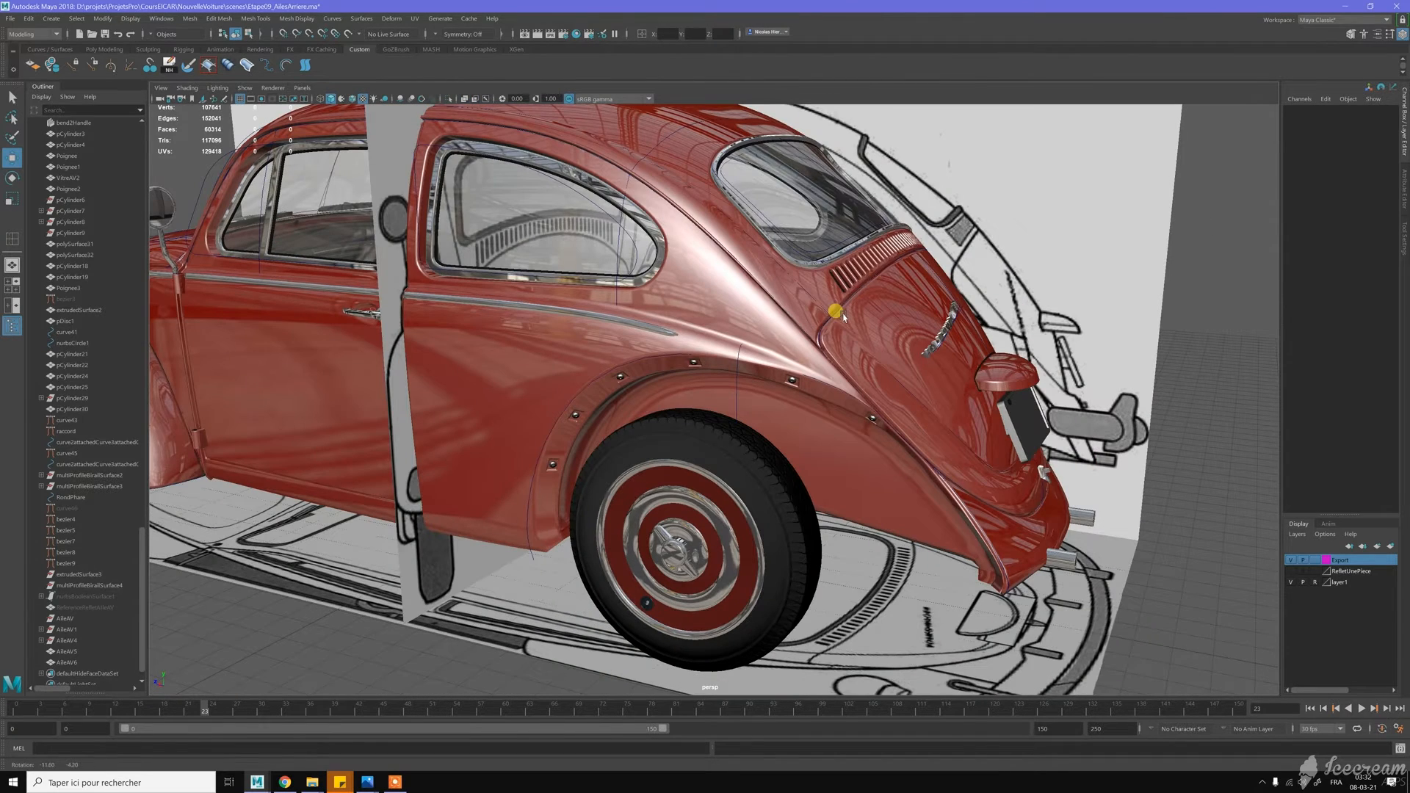
{"action": "left_click", "coordinate": [651, 356]}
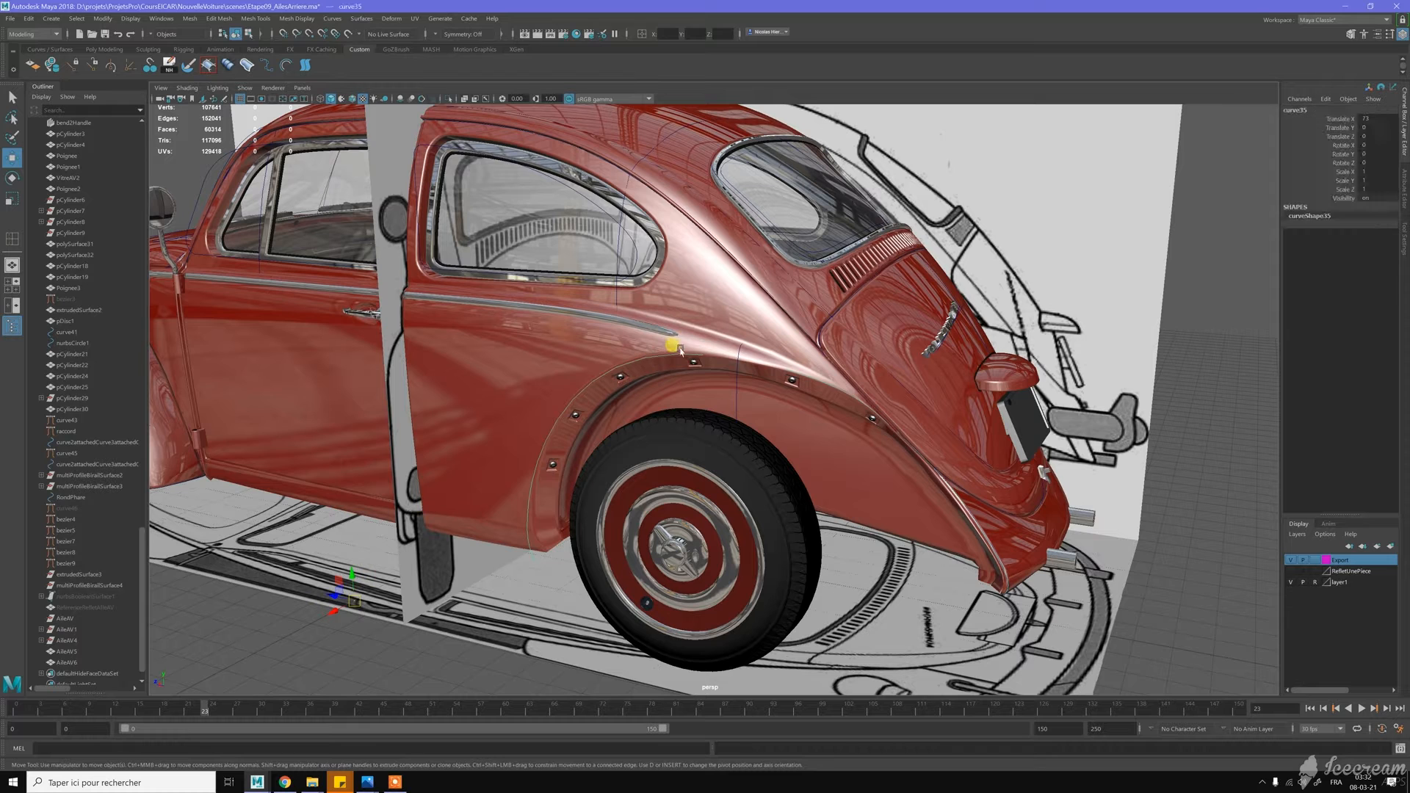
{"action": "left_click", "coordinate": [1290, 560]}
Hide layer1 with the blueprint image planes, leaving only the construction curves in the perspective view
{"action": "left_click_drag", "start_coordinate": [1058, 365], "coordinate": [1019, 365], "text": "alt"}
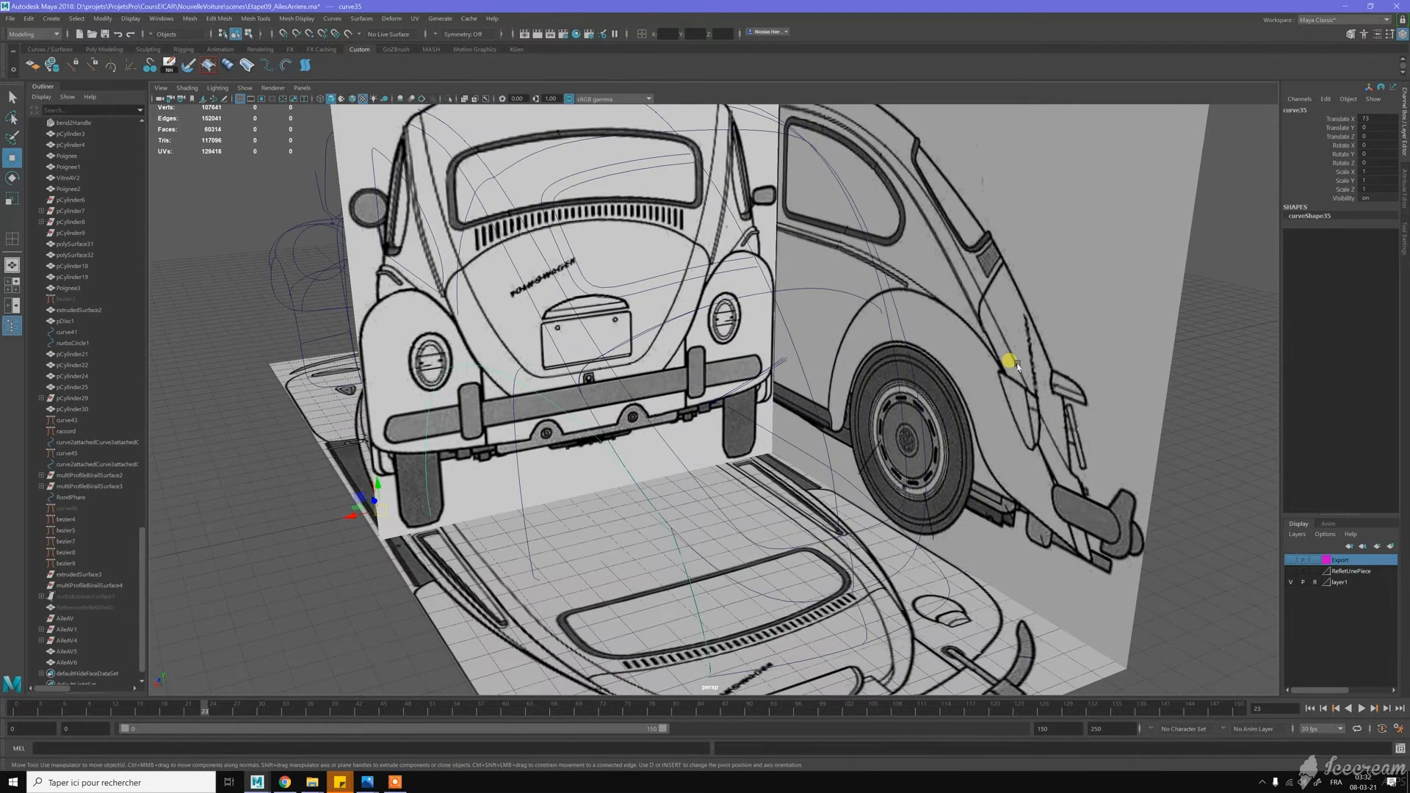
{"action": "middle_click_drag", "start_coordinate": [680, 392], "coordinate": [694, 369], "text": "alt"}
{"action": "left_click_drag", "start_coordinate": [694, 369], "coordinate": [765, 387], "text": "alt"}
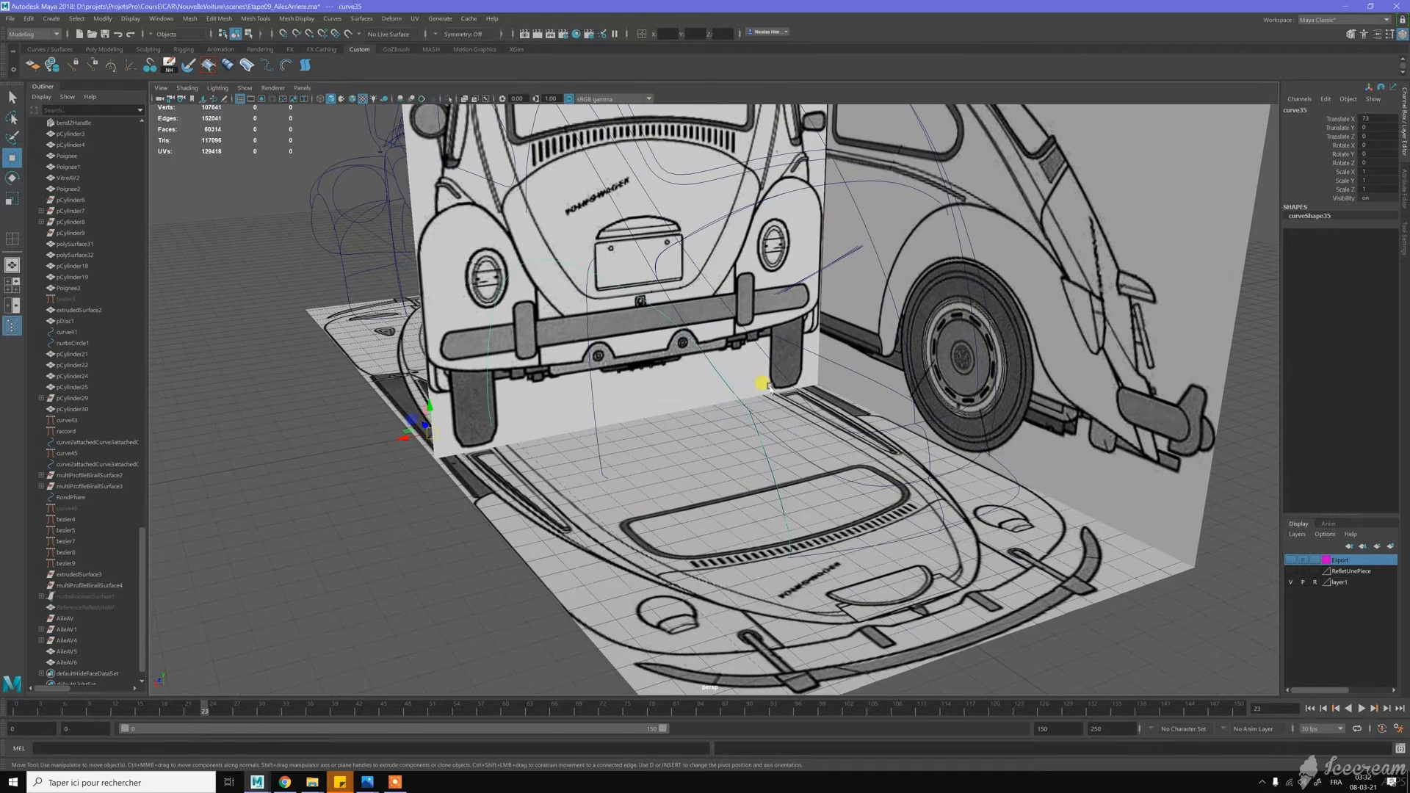
{"action": "left_click", "coordinate": [777, 440]}
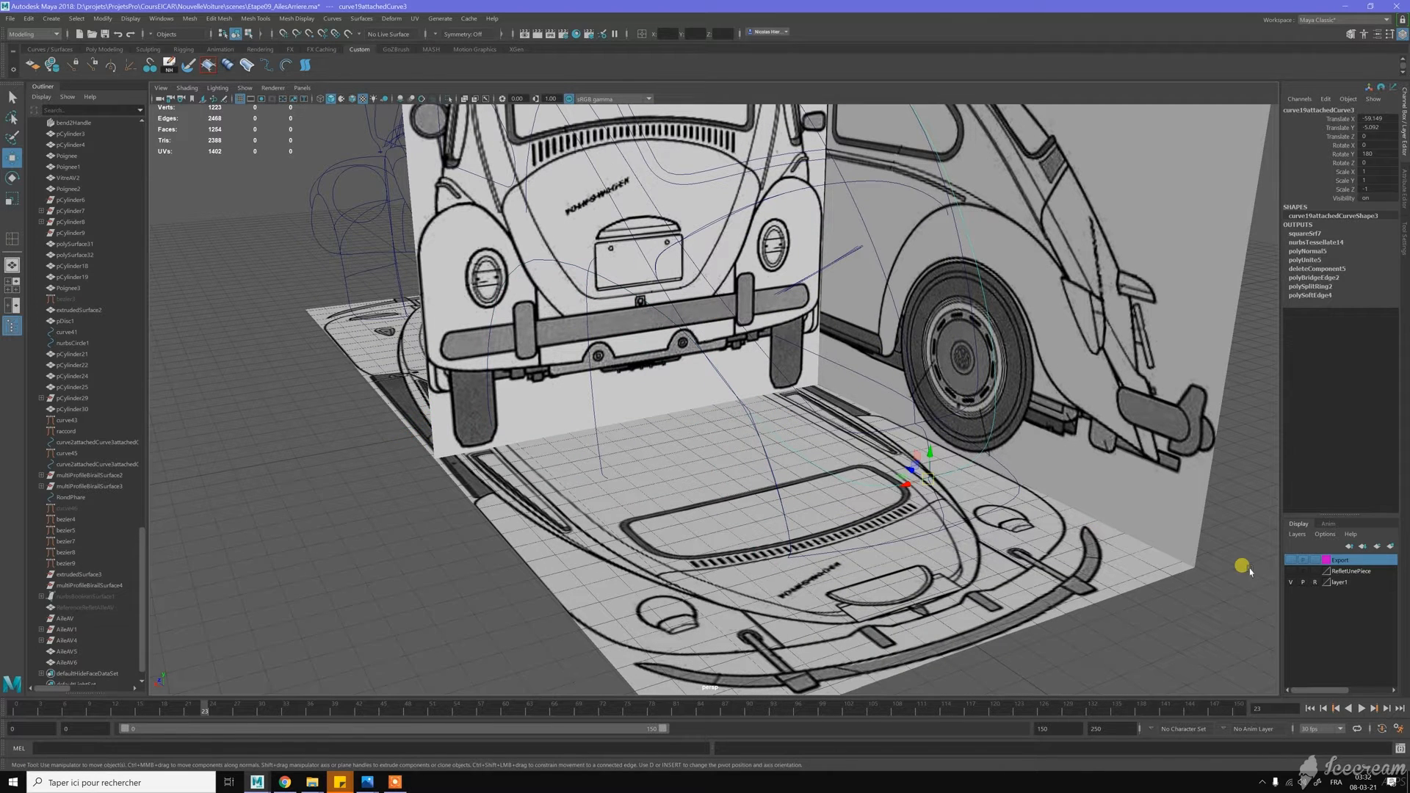
{"action": "left_click", "coordinate": [1291, 582]}
Examine the lower rear body curves one by one to see which of them border the rear fender area
{"action": "left_click_drag", "start_coordinate": [827, 353], "coordinate": [677, 385], "text": "alt"}
{"action": "left_click", "coordinate": [586, 315]}
{"action": "left_click", "coordinate": [671, 383]}
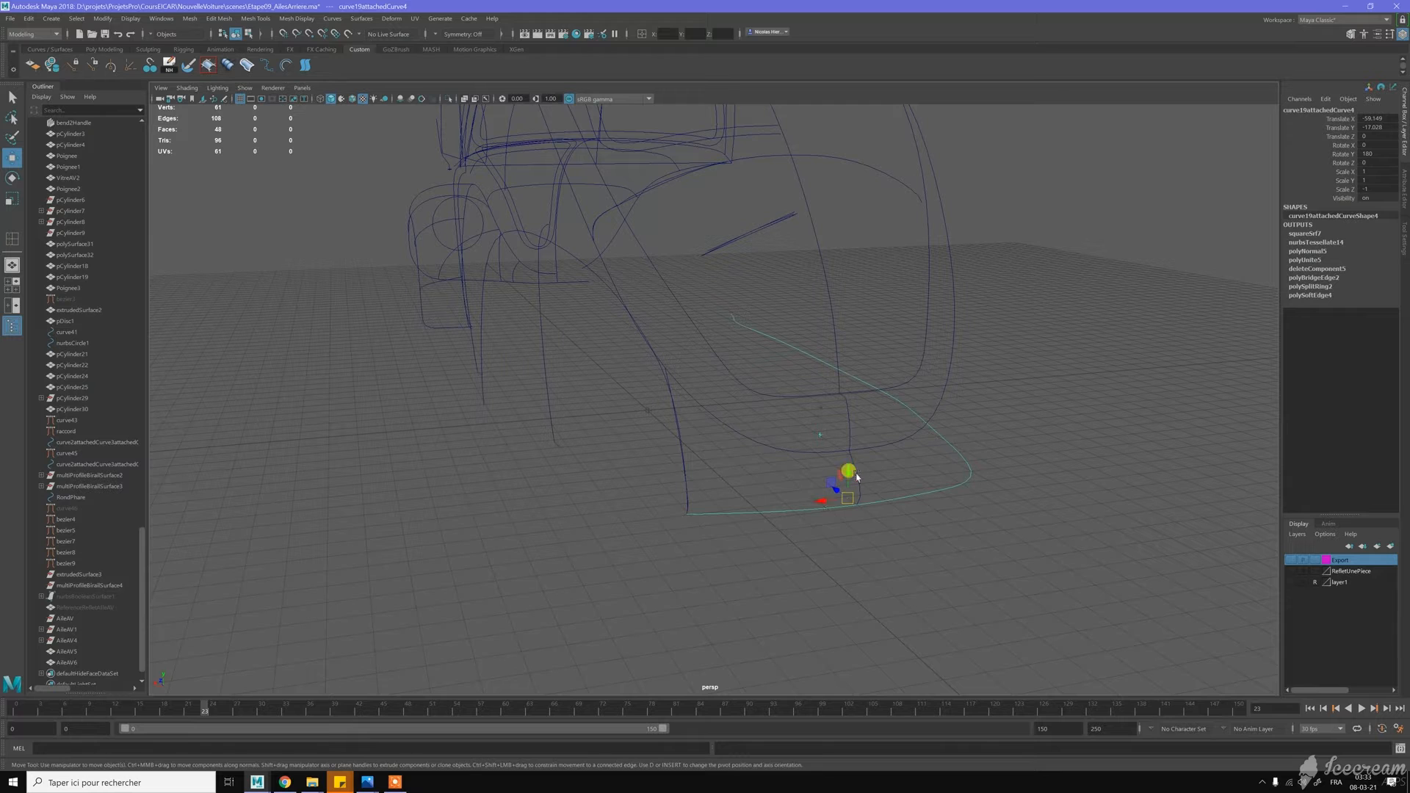
{"action": "left_click", "coordinate": [856, 474]}
{"action": "left_click", "coordinate": [854, 476]}
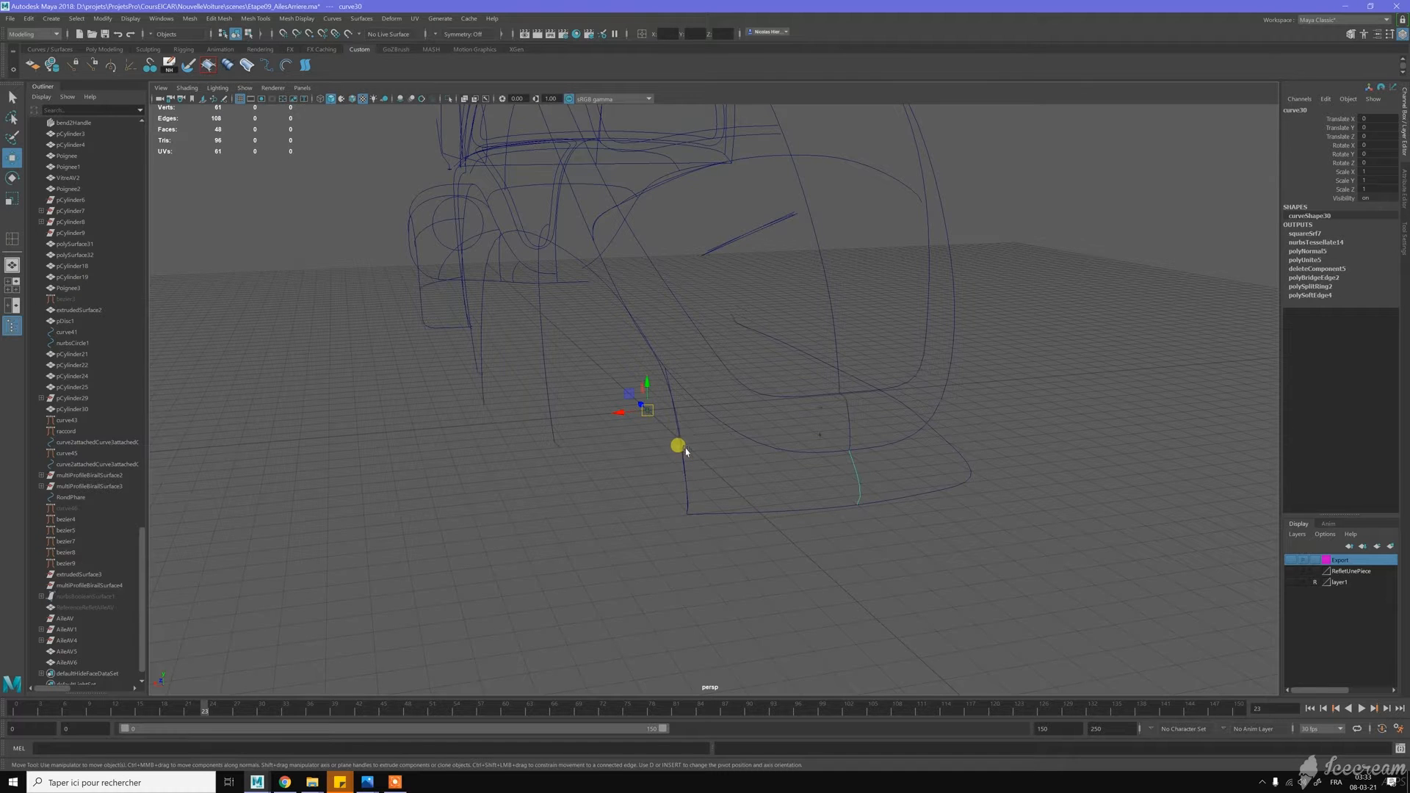
{"action": "left_click_drag", "start_coordinate": [676, 444], "coordinate": [699, 456], "text": "alt"}
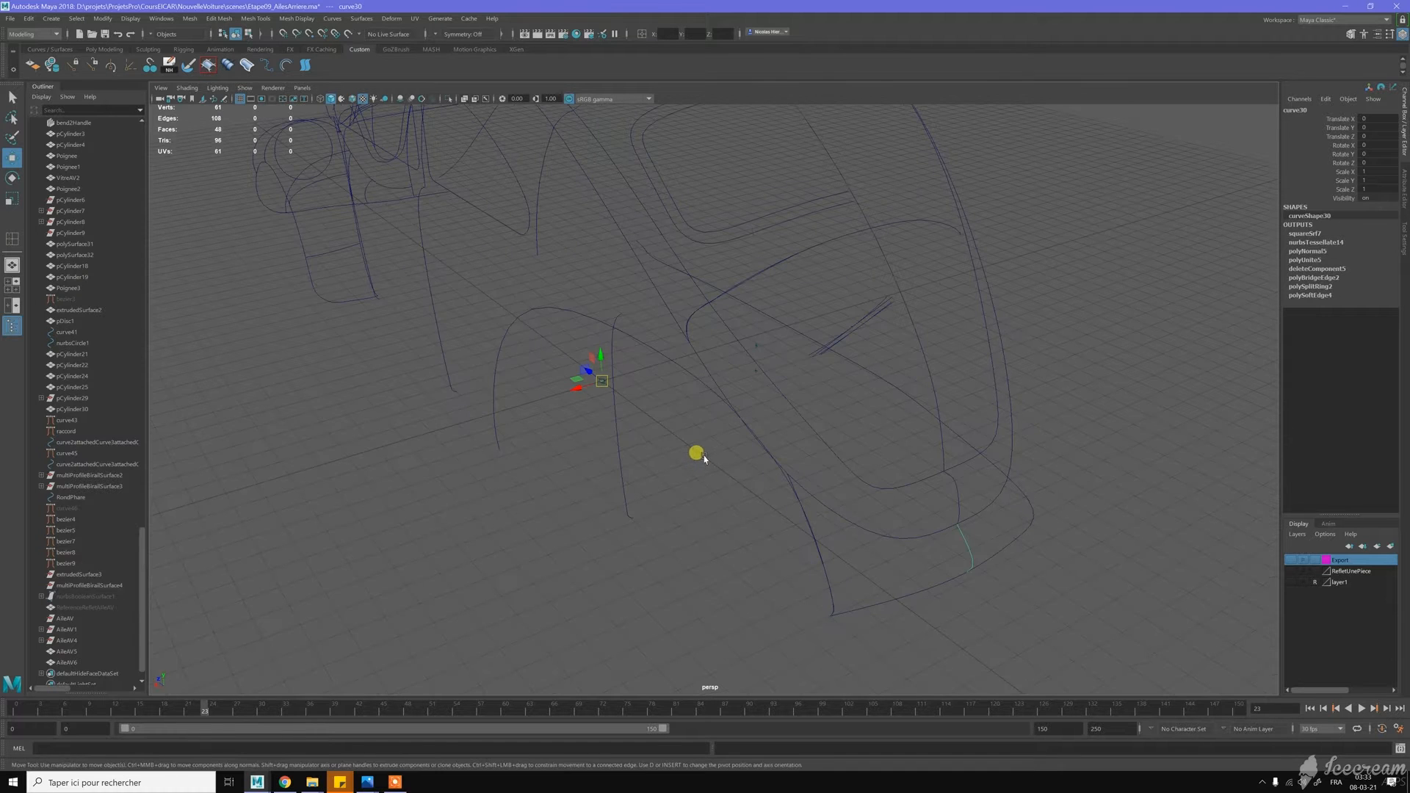
Duplicate the rear wheel arch curve together with the U-shaped rear body curve, and isolate the two copies in the view
{"action": "left_click", "coordinate": [665, 360]}
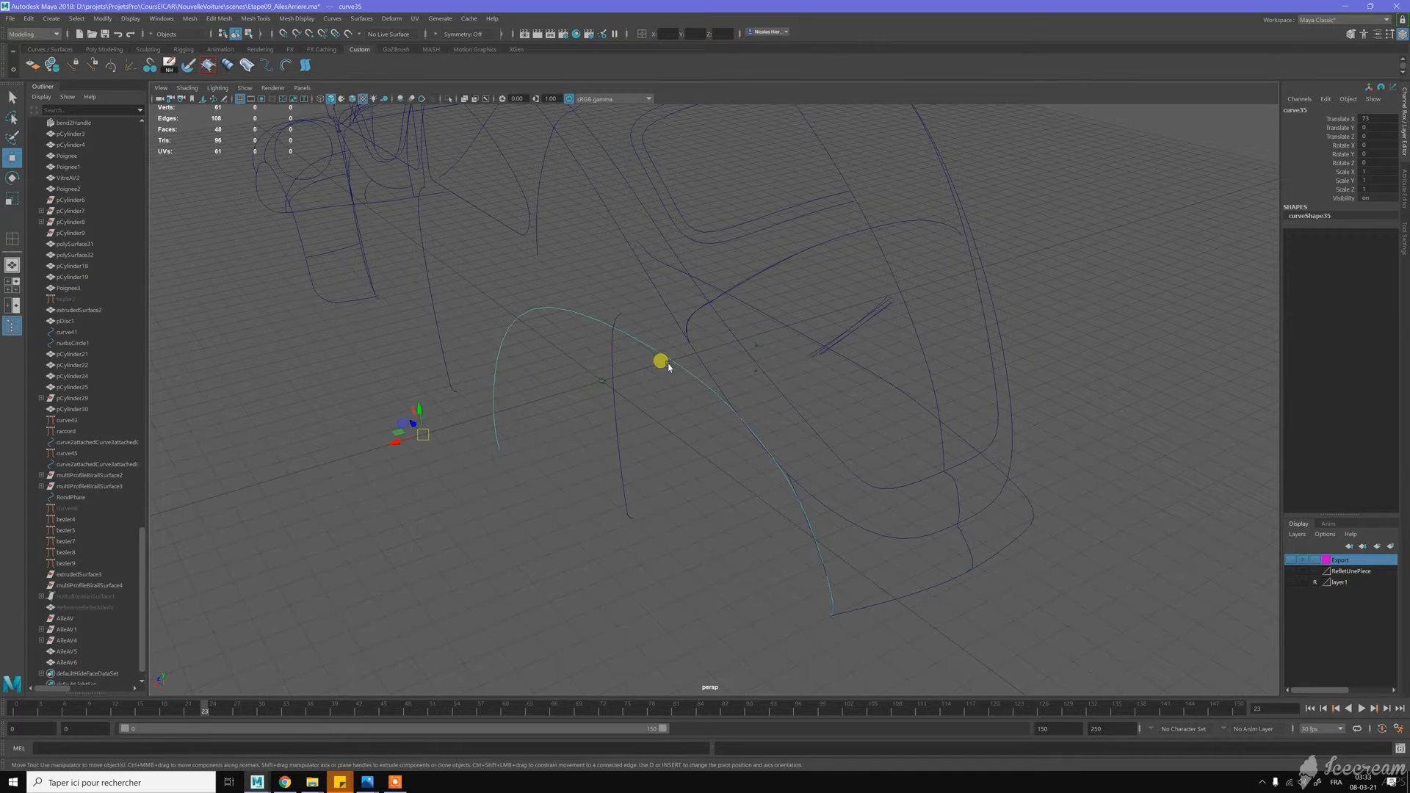
{"action": "left_click", "coordinate": [821, 504]}
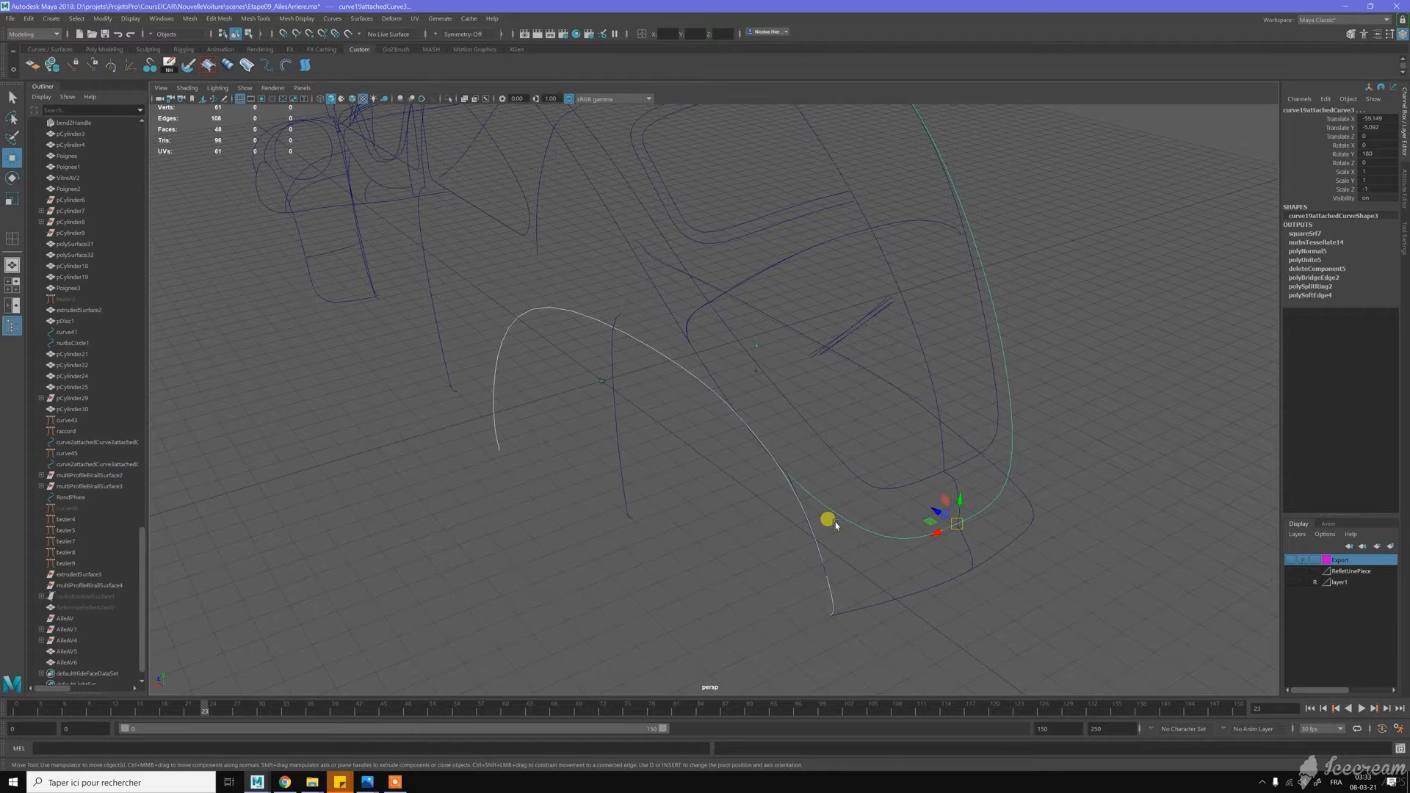
{"action": "left_click_drag", "start_coordinate": [828, 523], "coordinate": [795, 506], "text": "alt"}
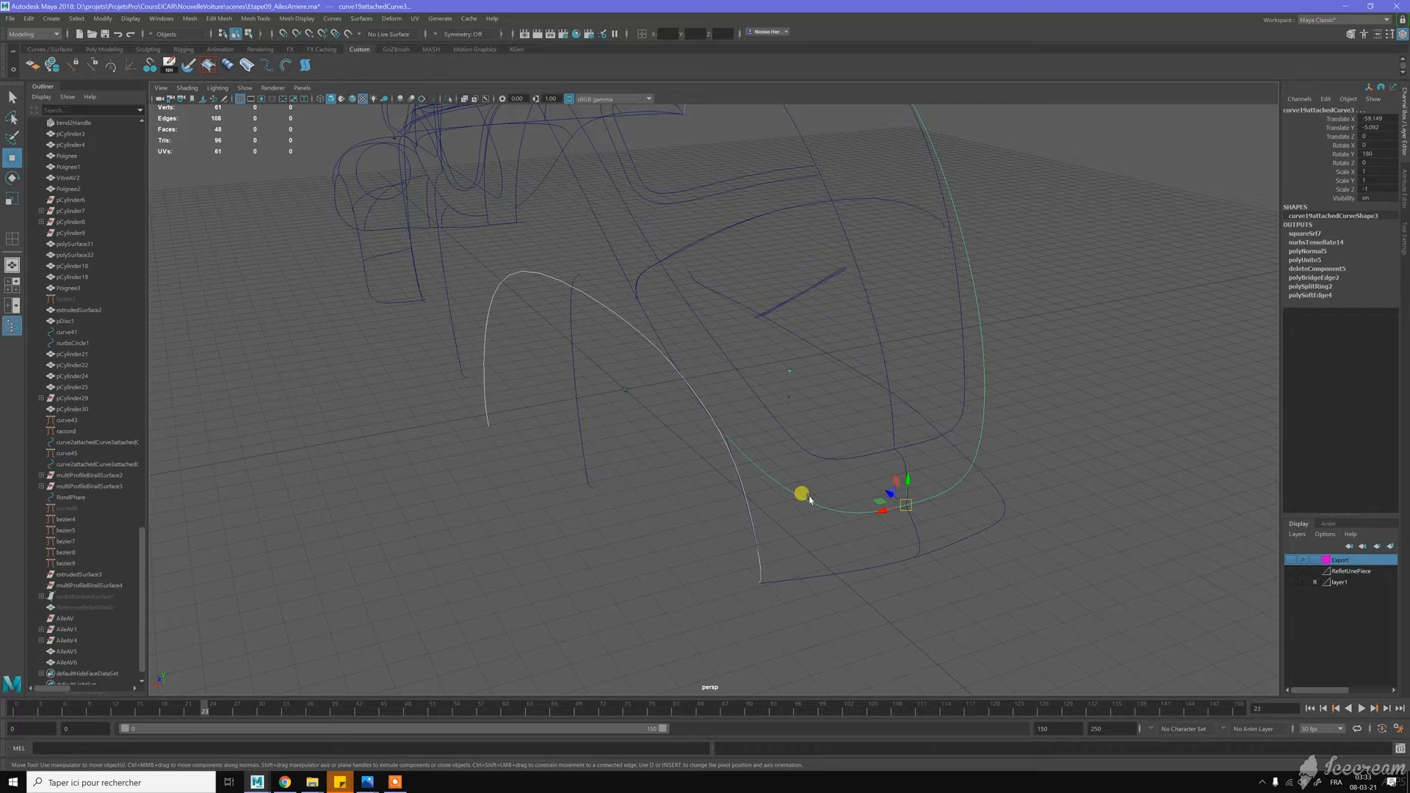
{"action": "key", "text": "ctrl+d"}
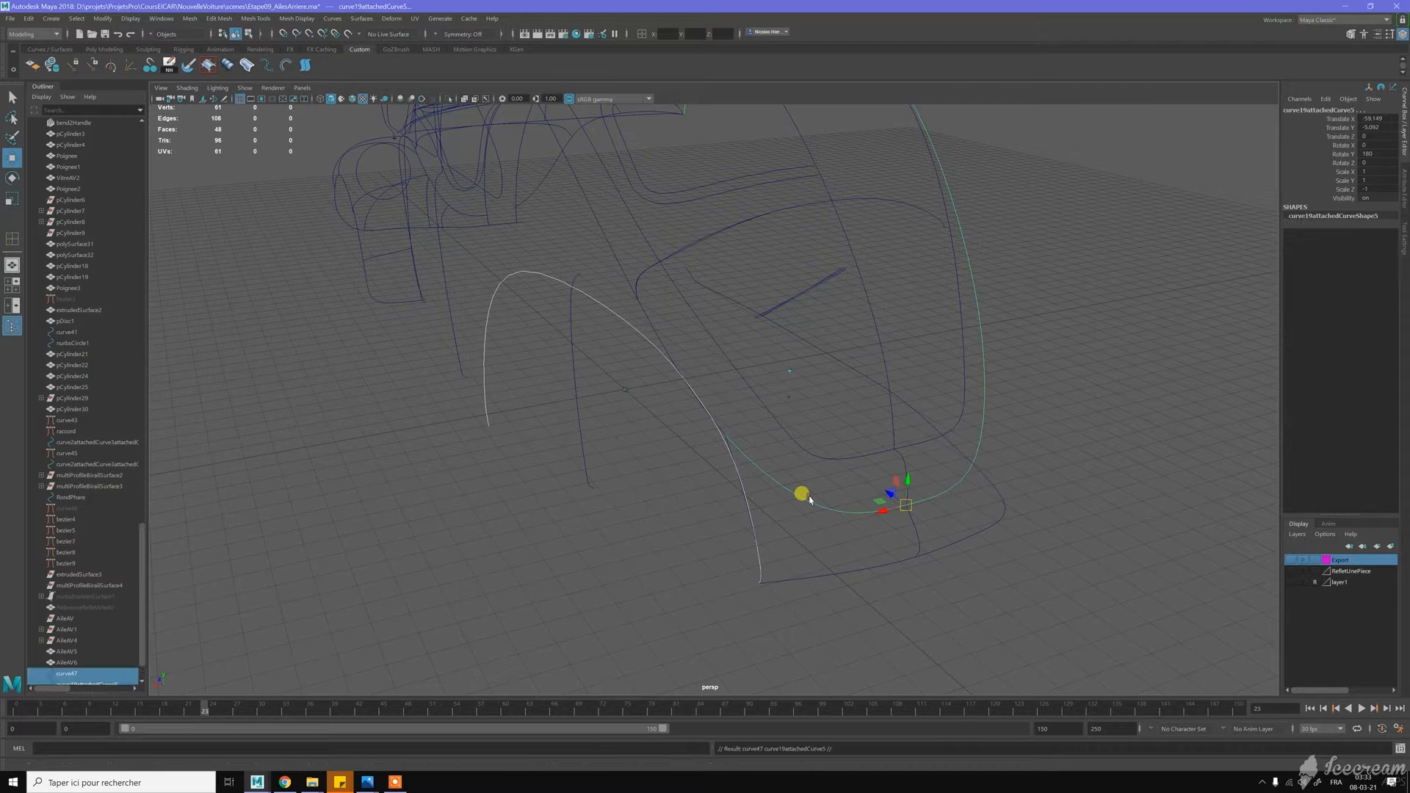
{"action": "key", "text": "ctrl+1"}
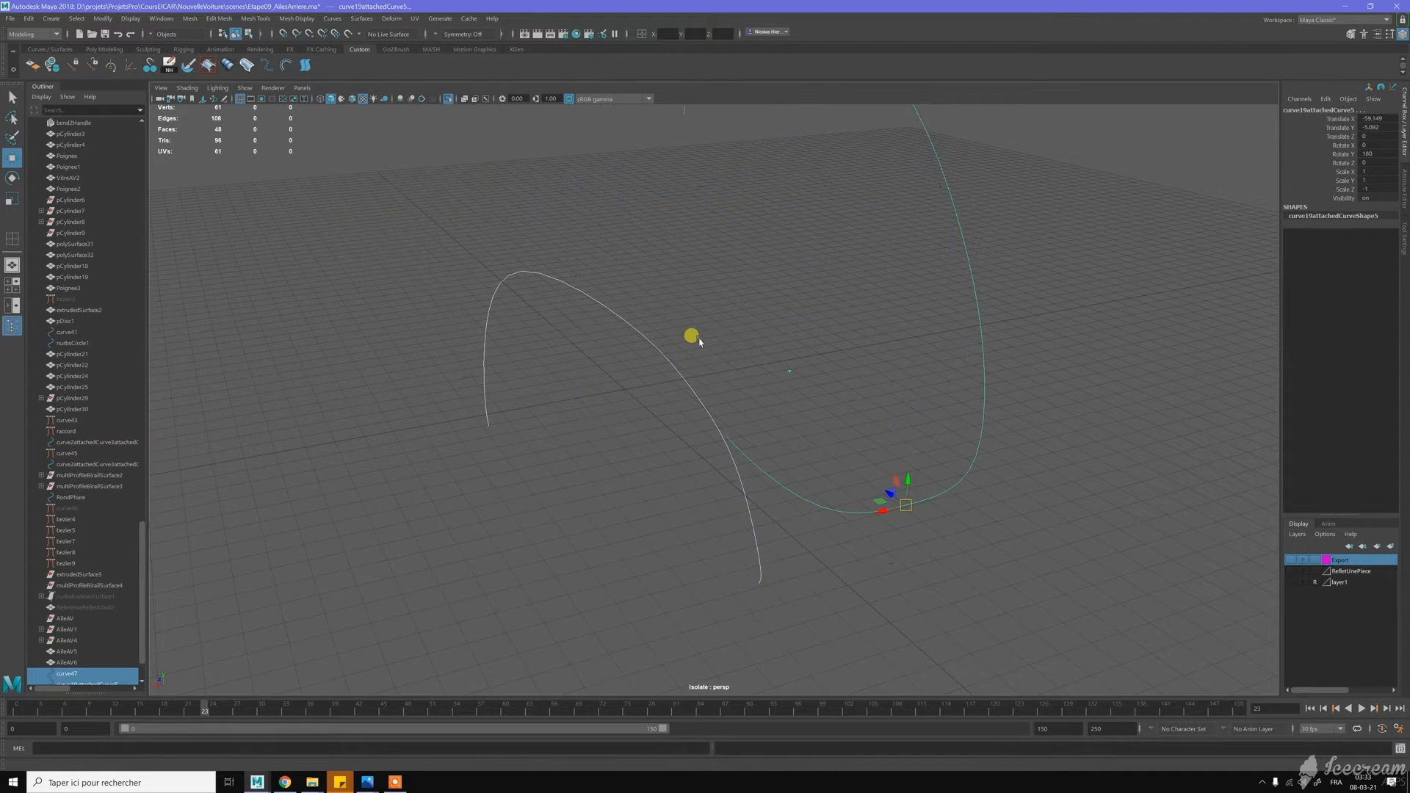
Switch the duplicated wheel arch curve to curve point selection, working where it meets the U-shaped rear curve
{"action": "key", "text": "f"}
{"action": "scroll", "coordinate": [725, 373], "scroll_direction": "up", "scroll_amount": 2}
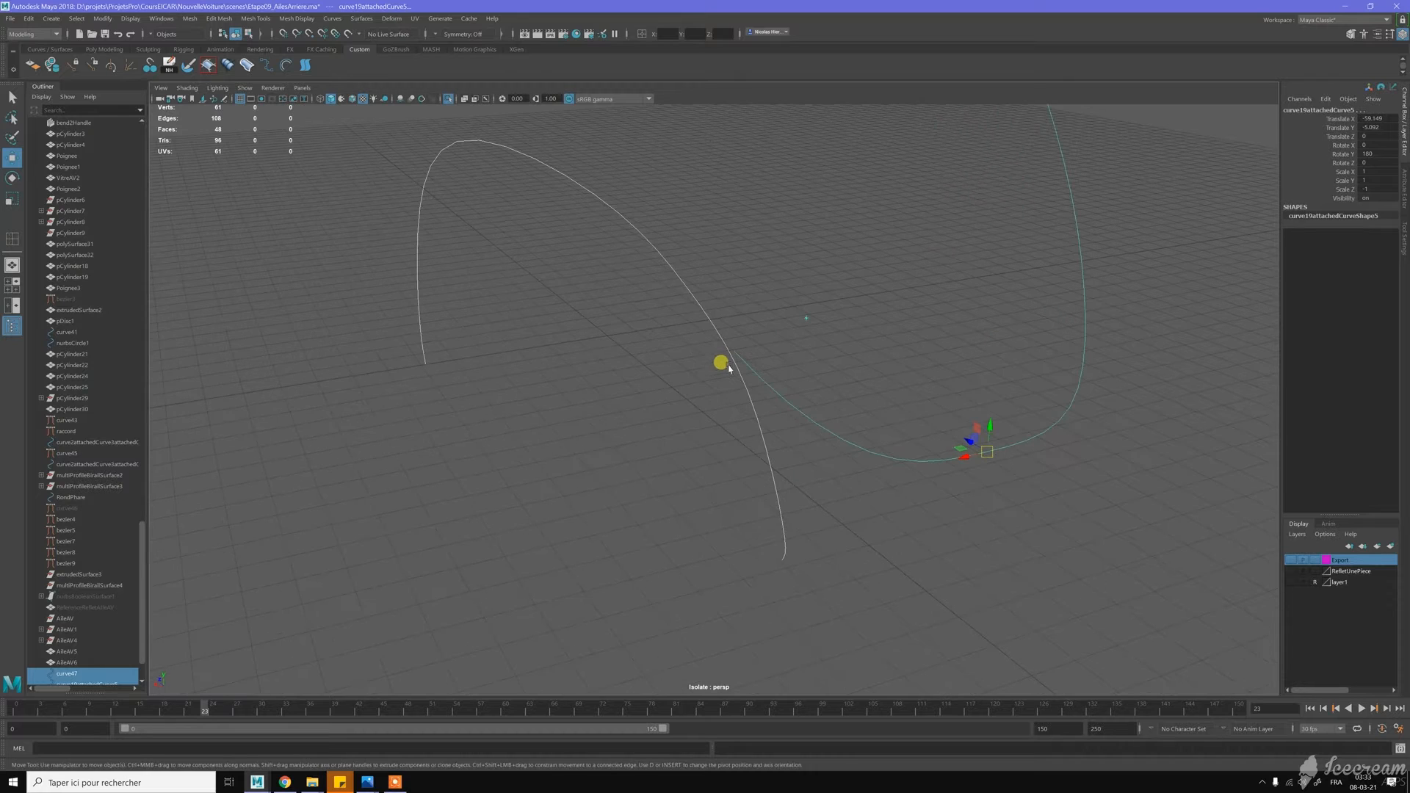
{"action": "left_click", "coordinate": [729, 361]}
{"action": "scroll", "coordinate": [731, 381], "scroll_direction": "up", "scroll_amount": 5}
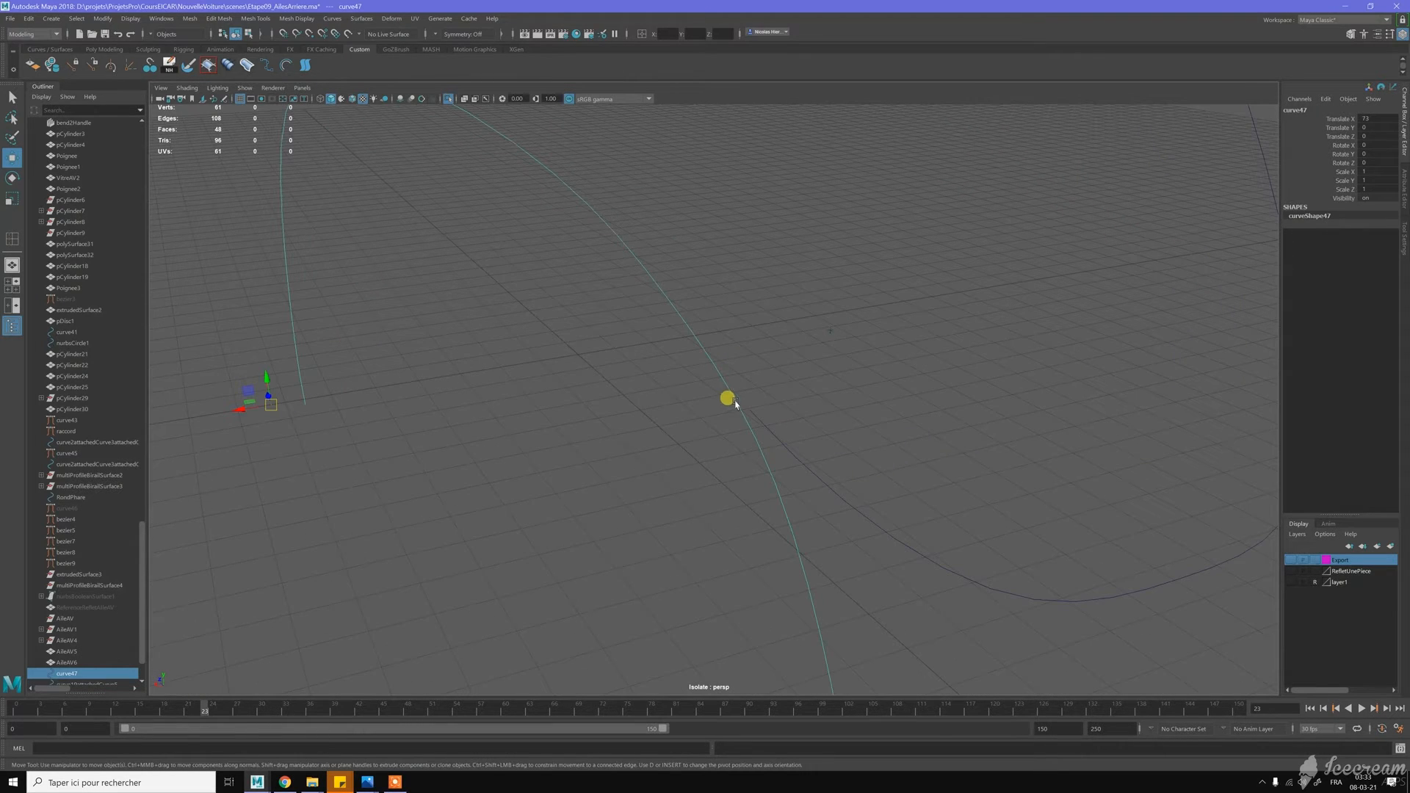
{"action": "right_click_drag", "start_coordinate": [737, 402], "coordinate": [737, 370]}
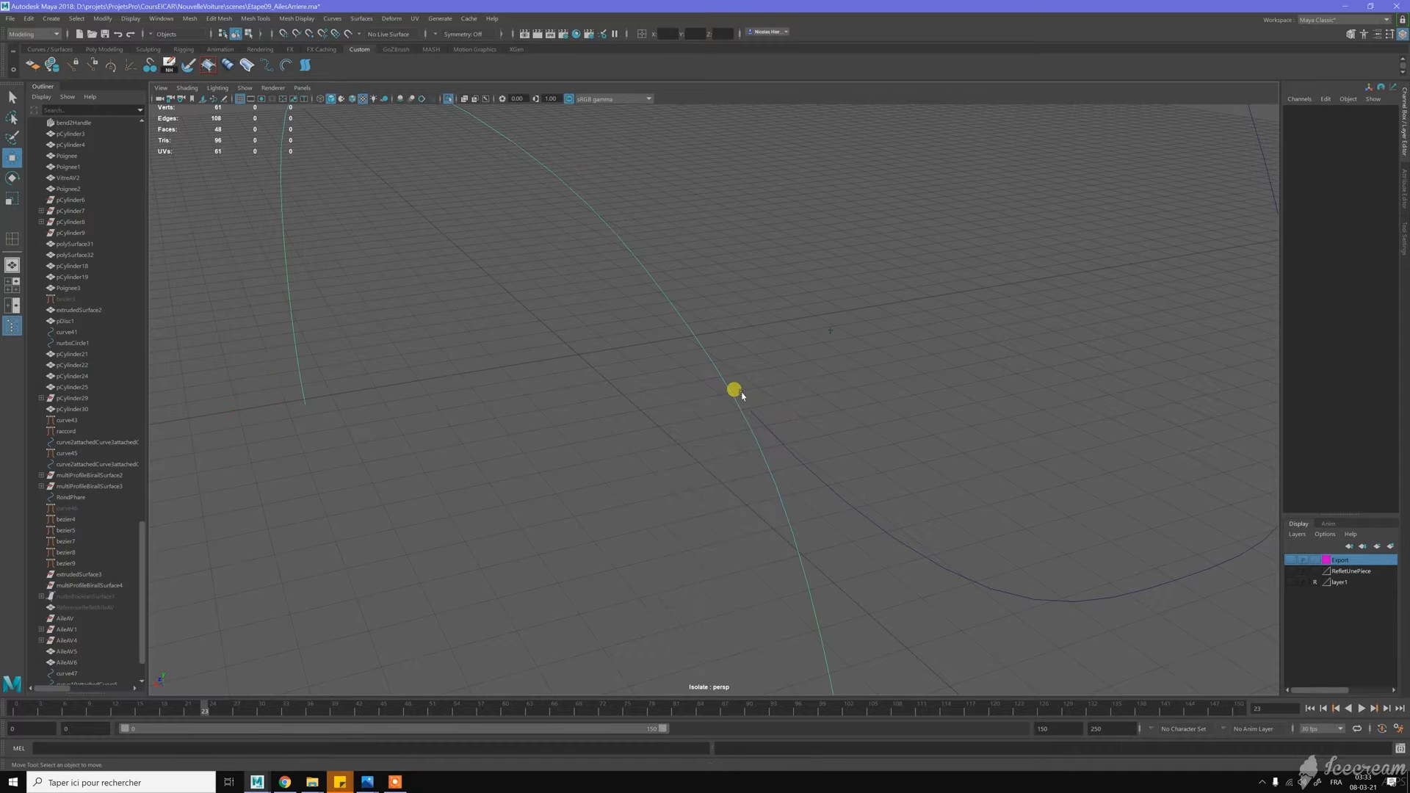
{"action": "left_click", "coordinate": [734, 400]}
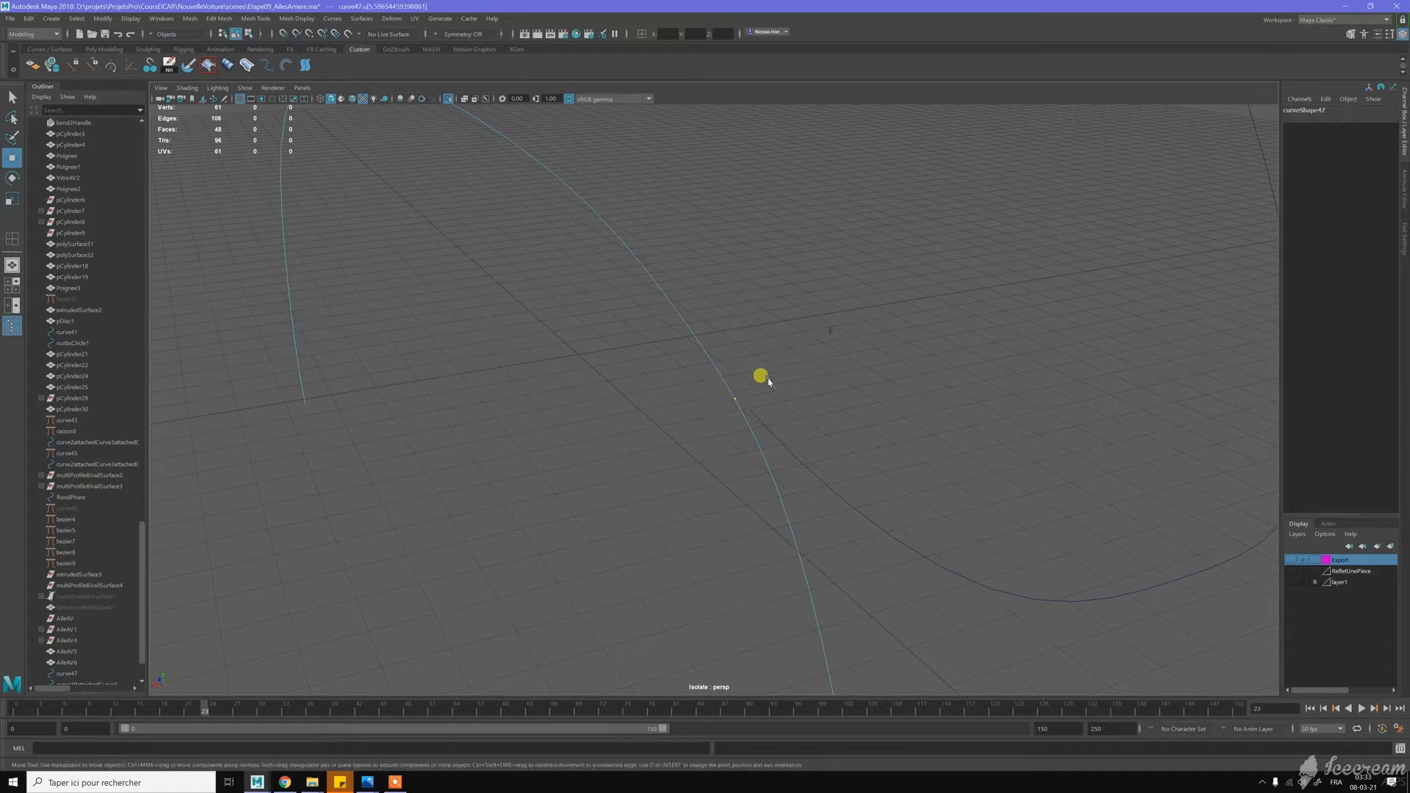
{"action": "right_click_drag", "start_coordinate": [769, 382], "coordinate": [761, 354], "text": "shift"}
{"action": "key", "text": "ctrl+z"}
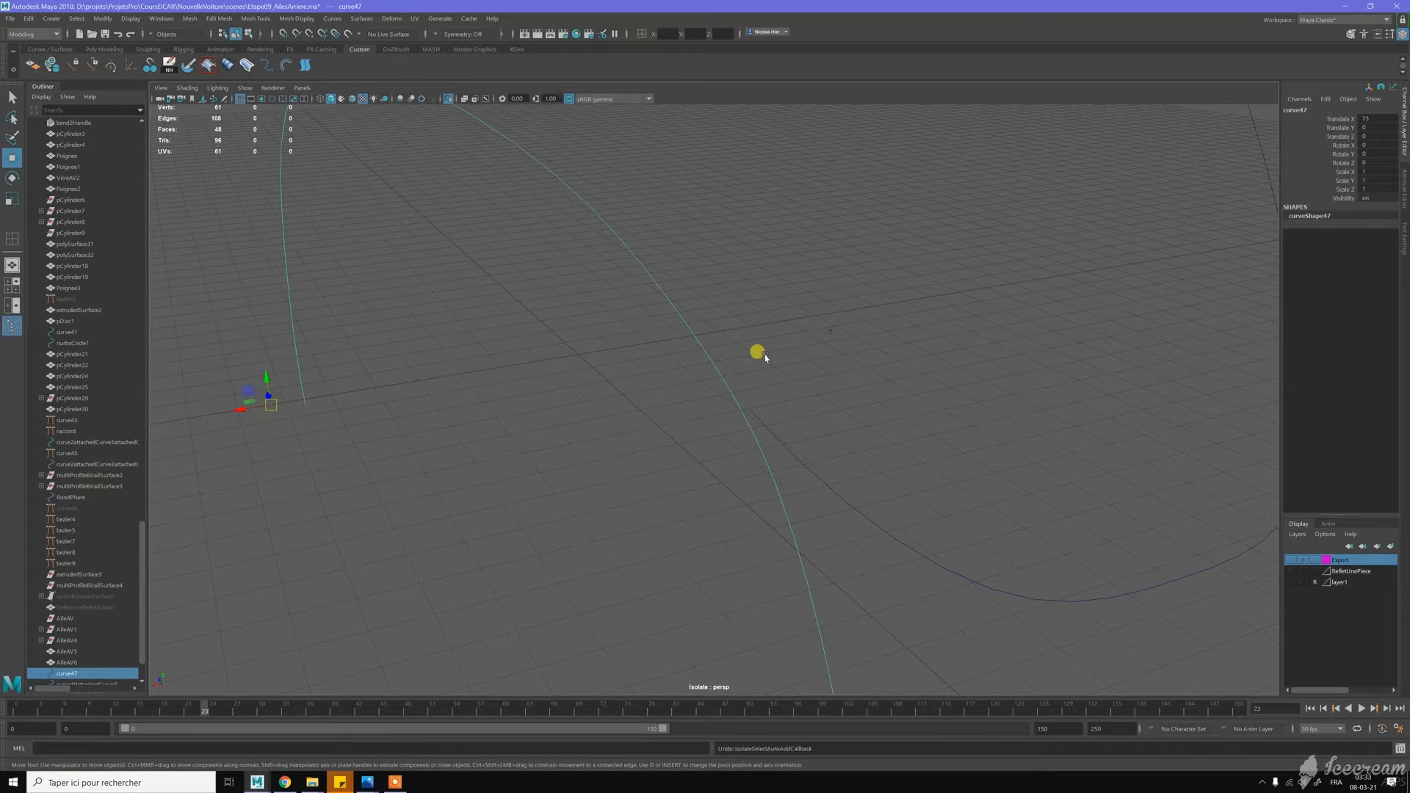
{"action": "key", "text": "ctrl+z"}
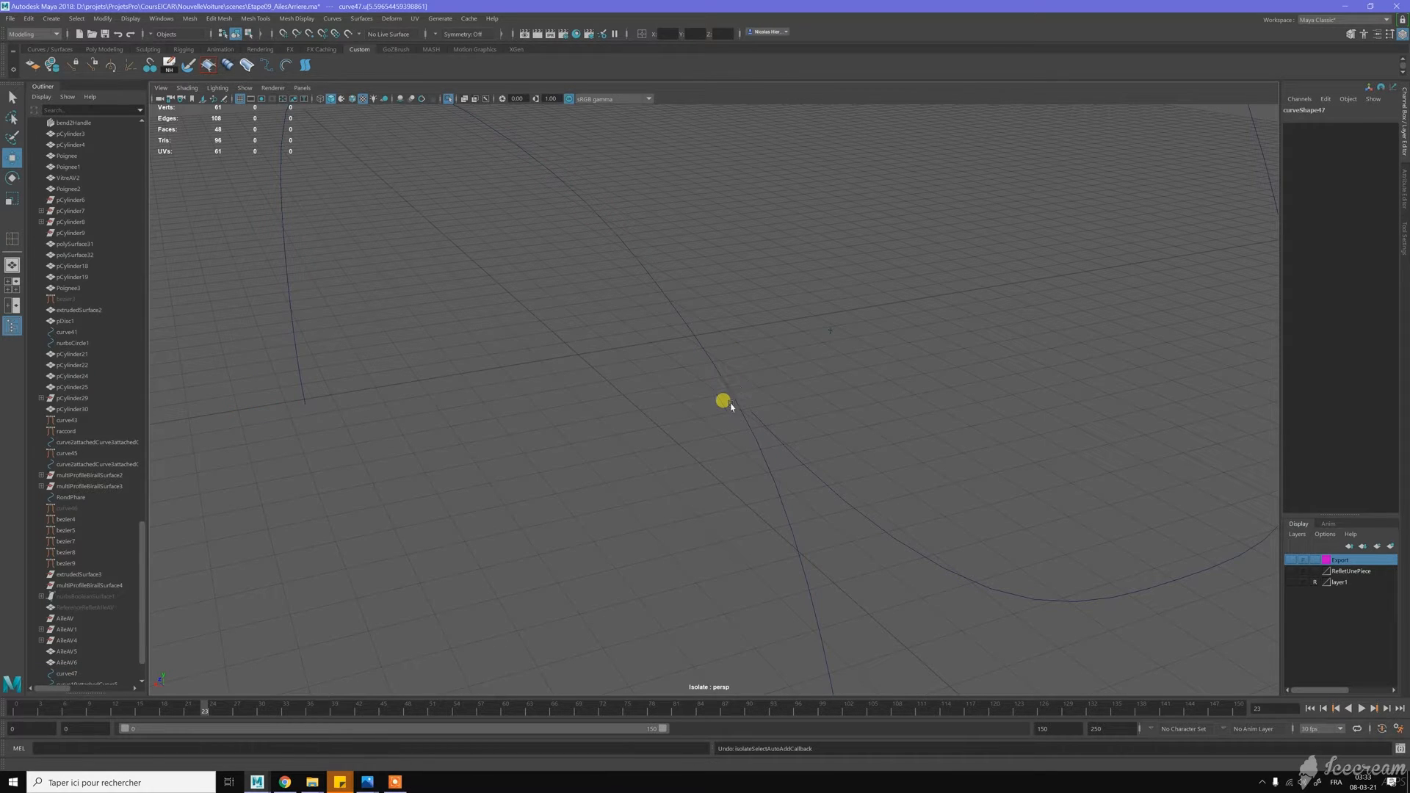
Detach the duplicated wheel arch curve at a curve point just above its junction with the U-shaped rear curve
{"action": "left_click", "coordinate": [735, 400]}
{"action": "right_click_drag", "start_coordinate": [745, 378], "coordinate": [747, 347], "text": "shift"}
{"action": "left_click", "coordinate": [727, 390]}
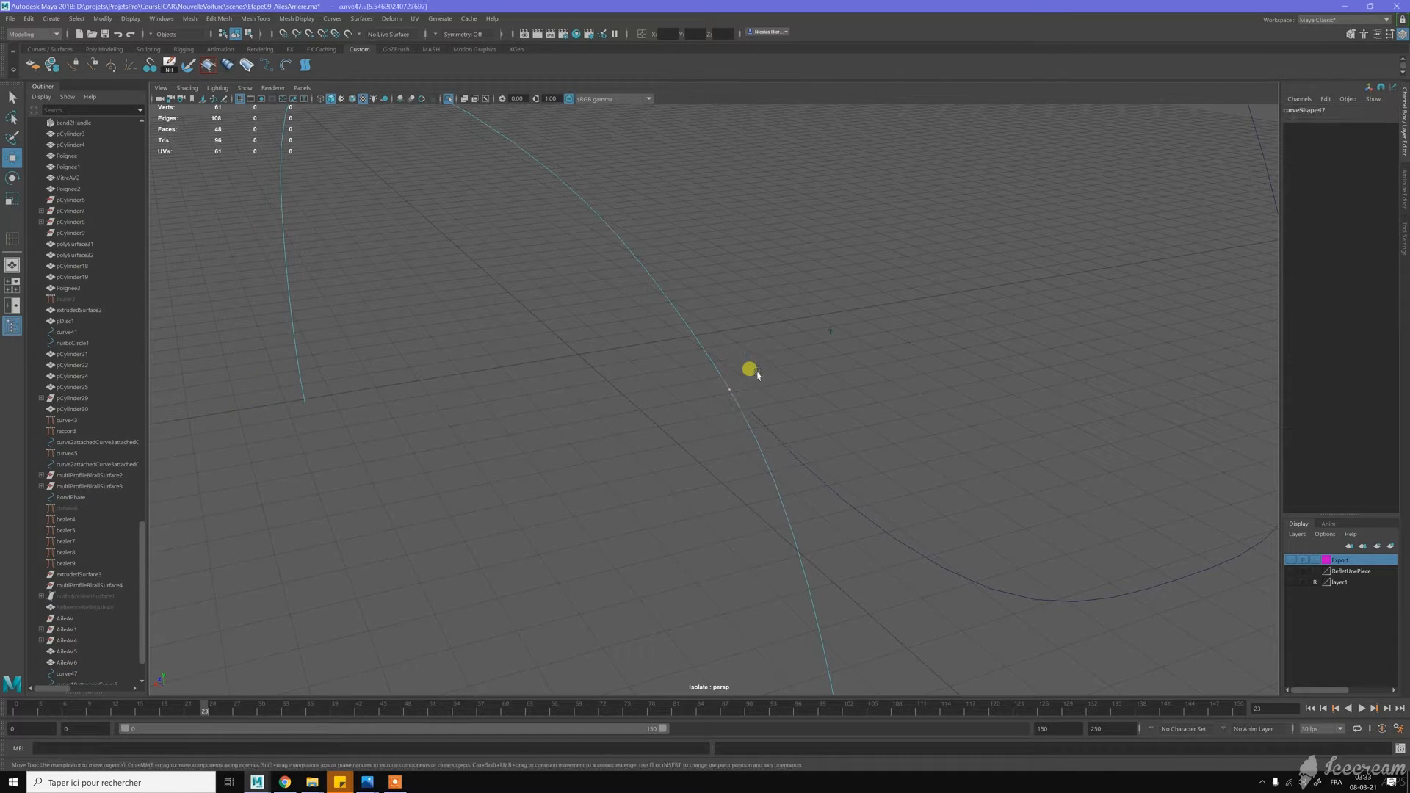
{"action": "right_click_drag", "start_coordinate": [765, 360], "coordinate": [763, 385], "text": "shift"}
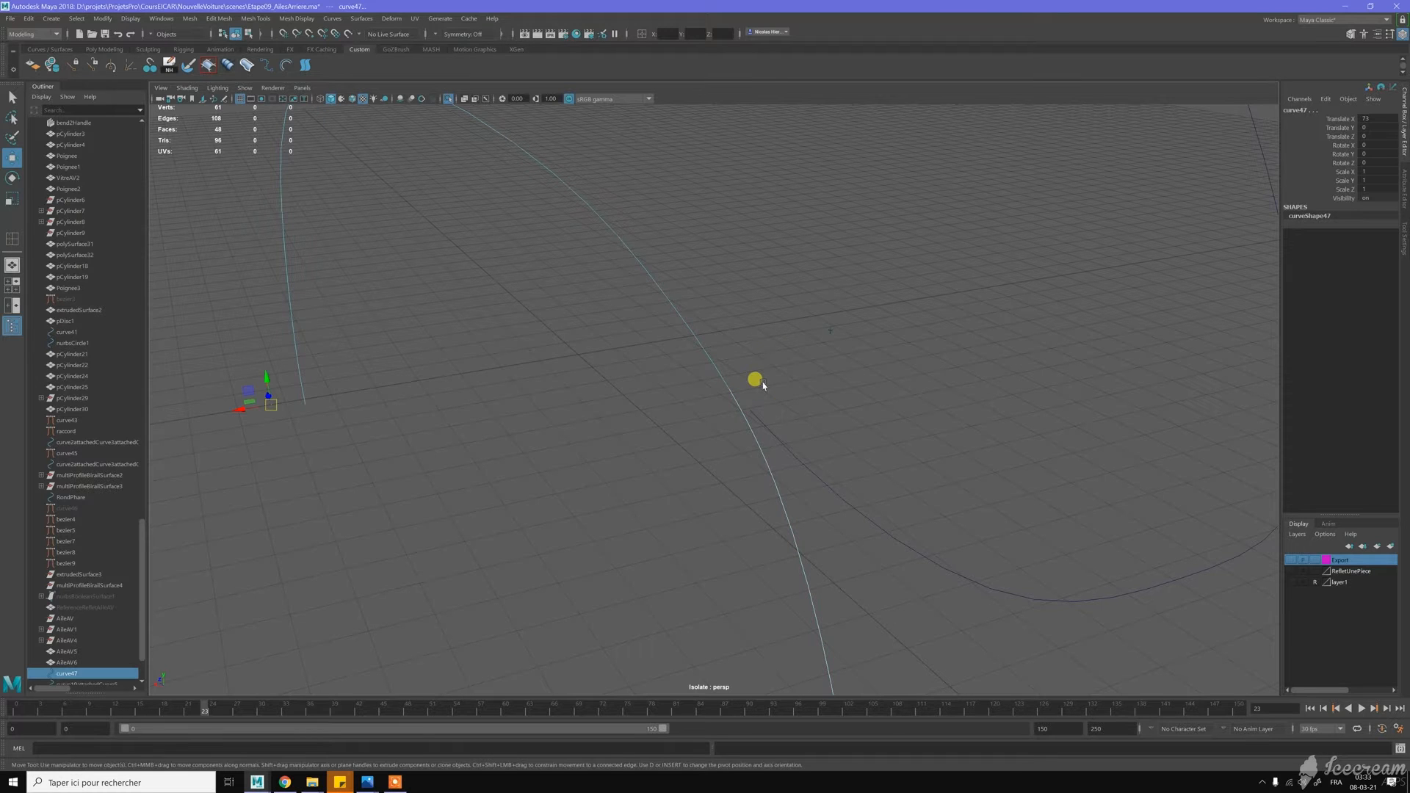
Delete only the lower section of the detached wheel arch curve, below the junction, keeping the upper arch section
{"action": "scroll", "coordinate": [782, 440], "scroll_direction": "down", "scroll_amount": 2}
{"action": "key", "text": "Delete"}
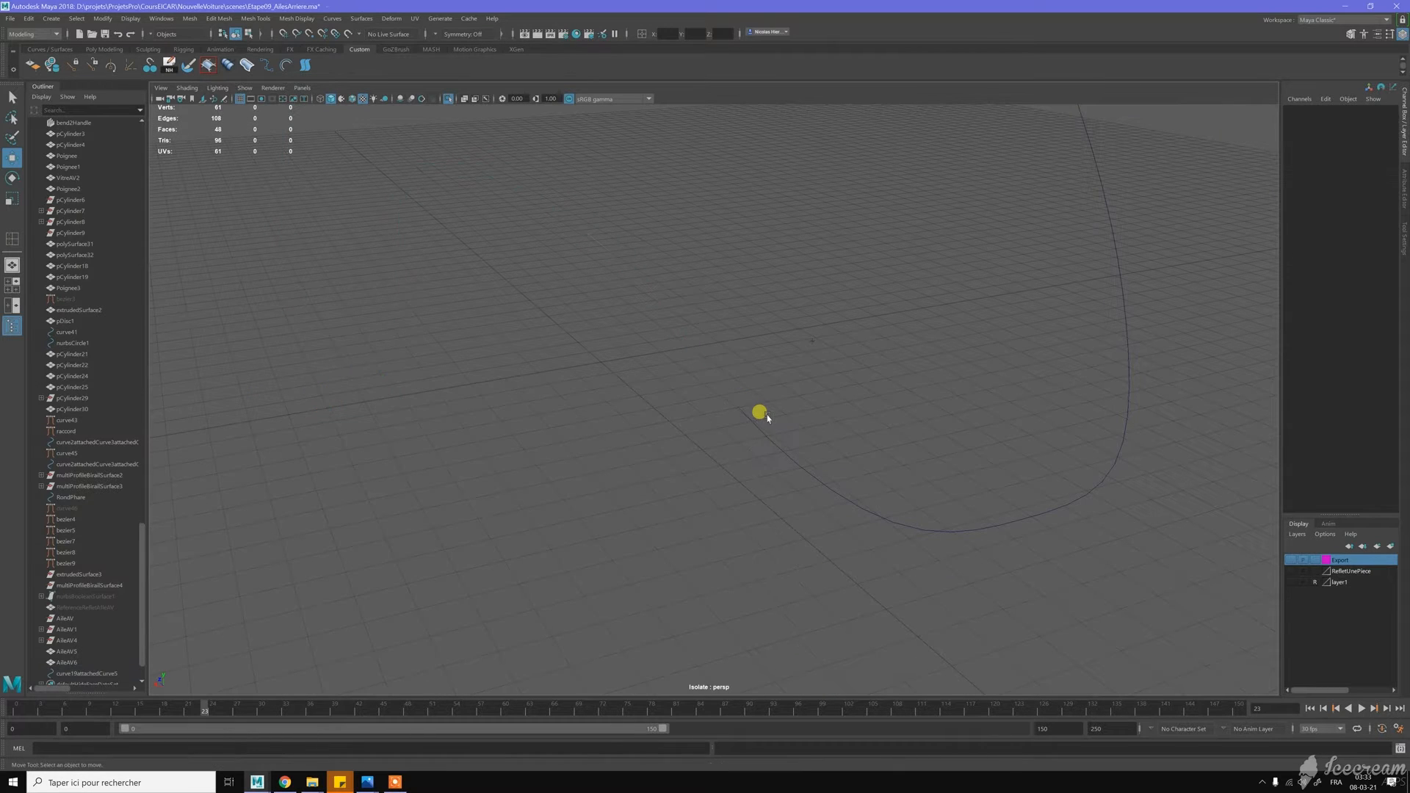
{"action": "key", "text": "ctrl+z"}
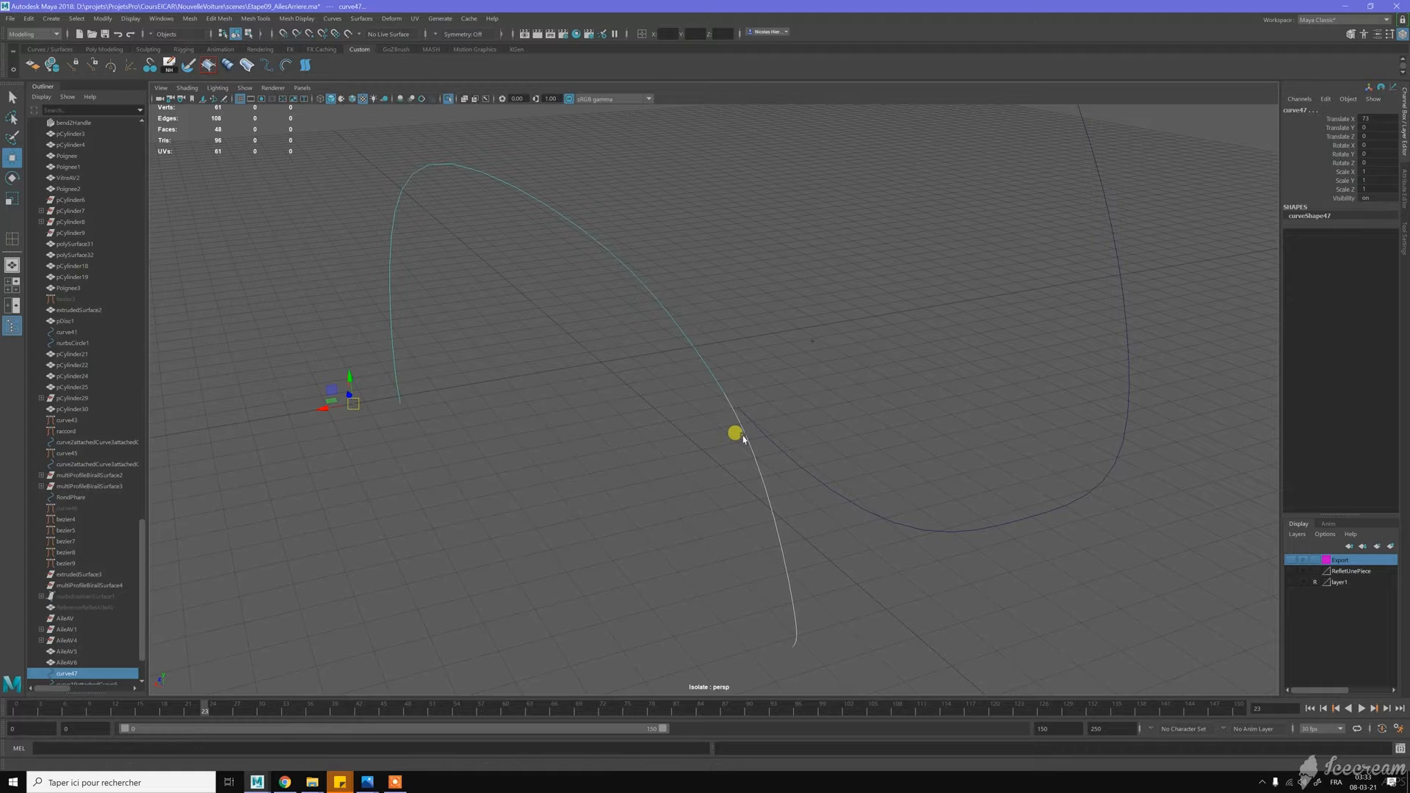
{"action": "left_click", "coordinate": [744, 438]}
{"action": "key", "text": "Delete"}
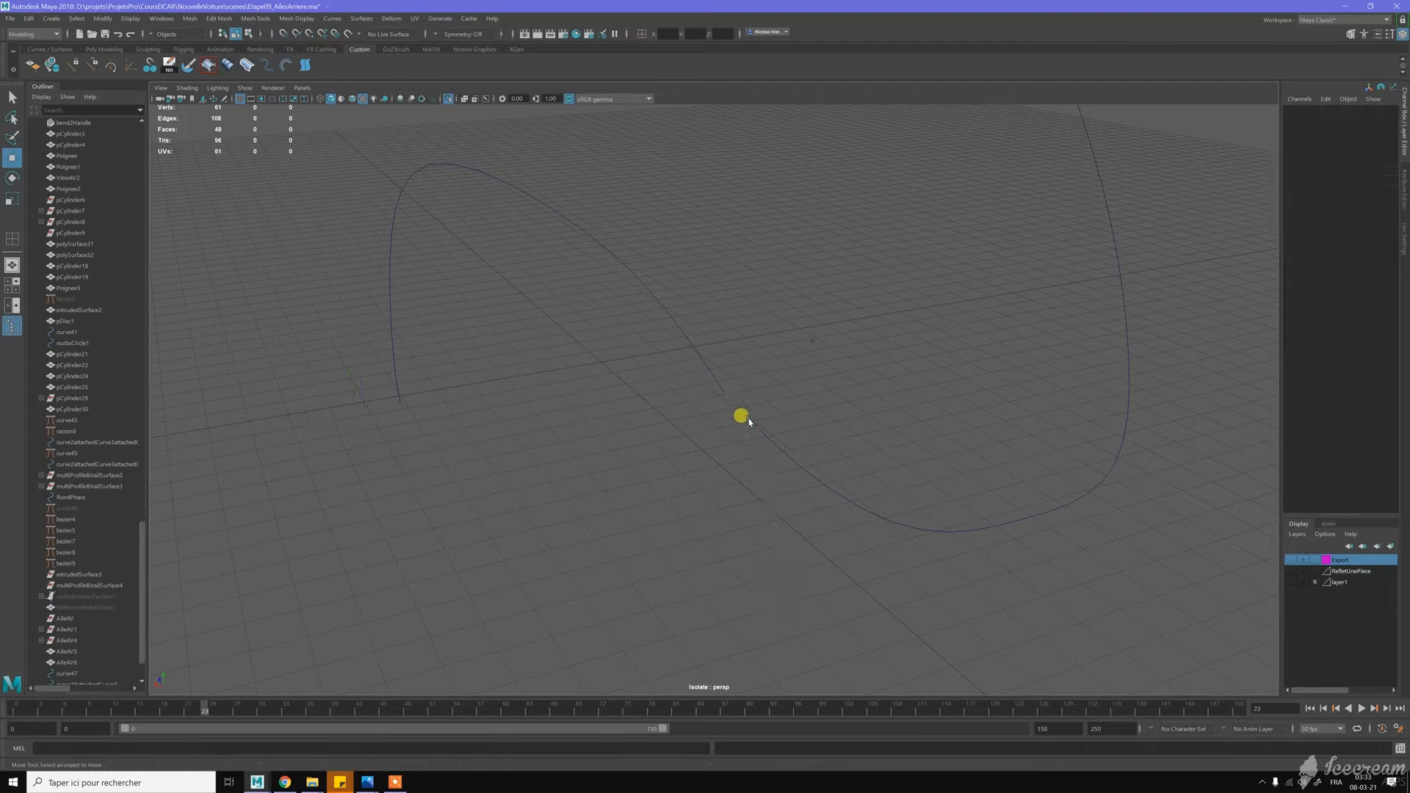
Attach the upper wheel arch section and the U-shaped rear curve into one continuous curve
{"action": "left_click", "coordinate": [749, 421]}
{"action": "left_click", "coordinate": [714, 385]}
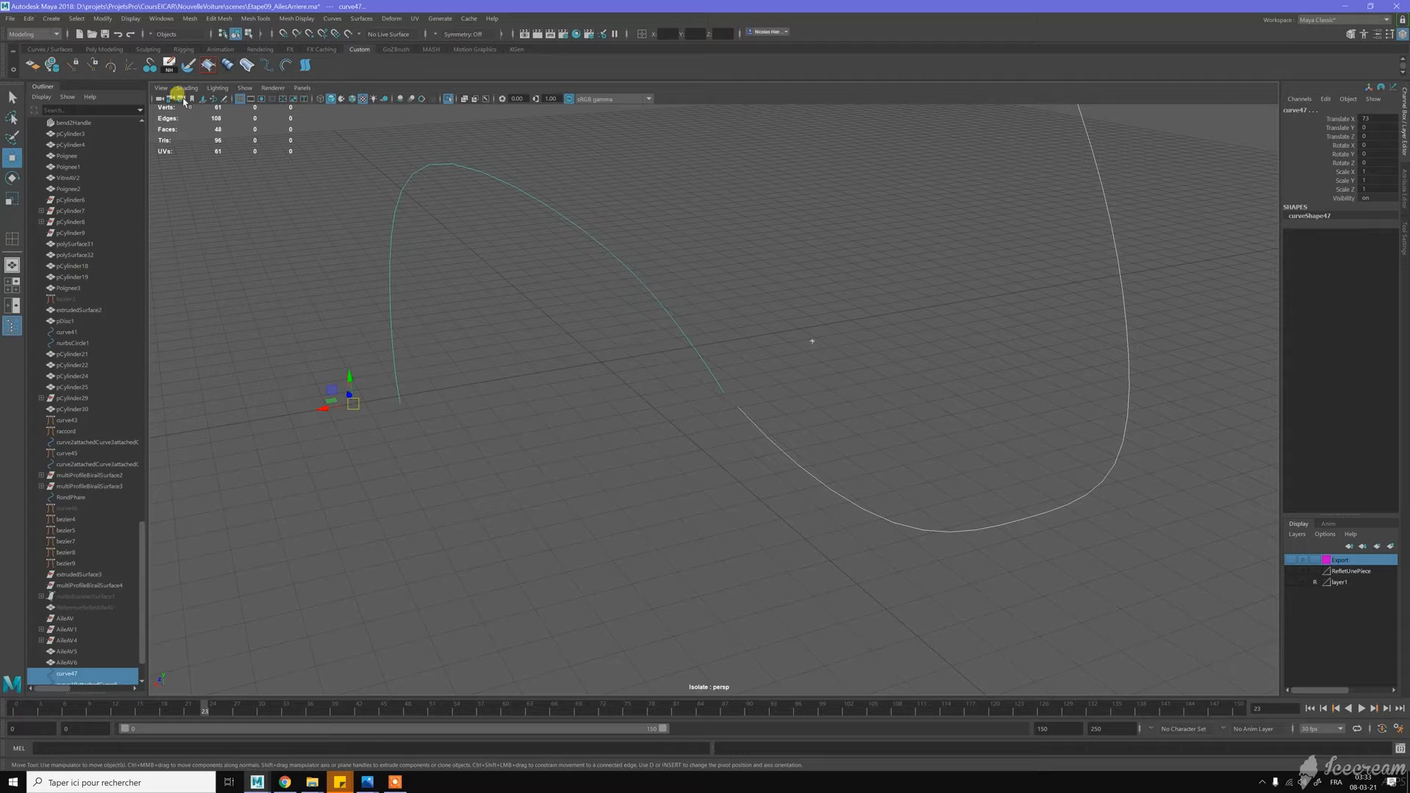
{"action": "left_click", "coordinate": [52, 49]}
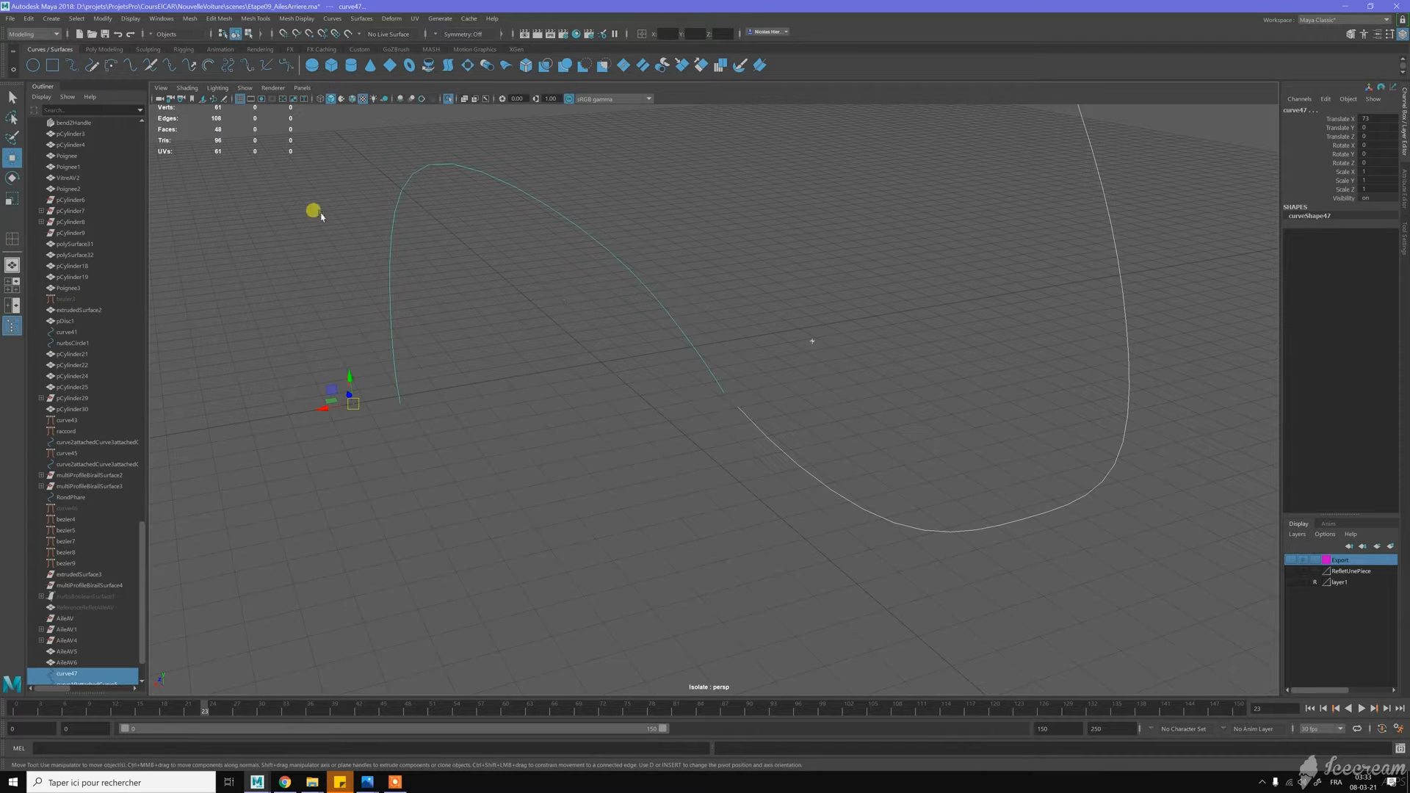
{"action": "left_click", "coordinate": [127, 65]}
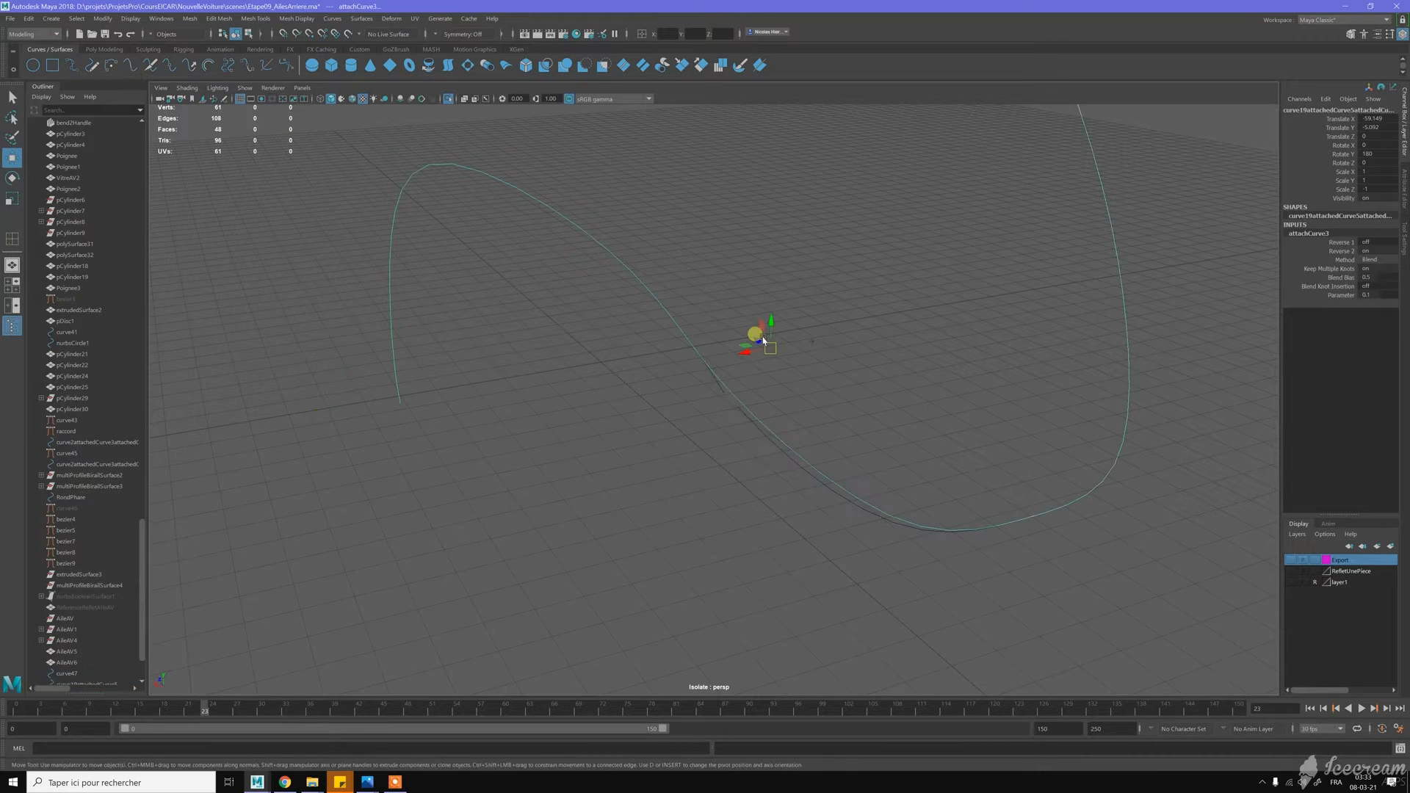
Delete the two source curves left under the attached curve, keeping only the single joined curve
{"action": "scroll", "coordinate": [725, 390], "scroll_direction": "up", "scroll_amount": 5}
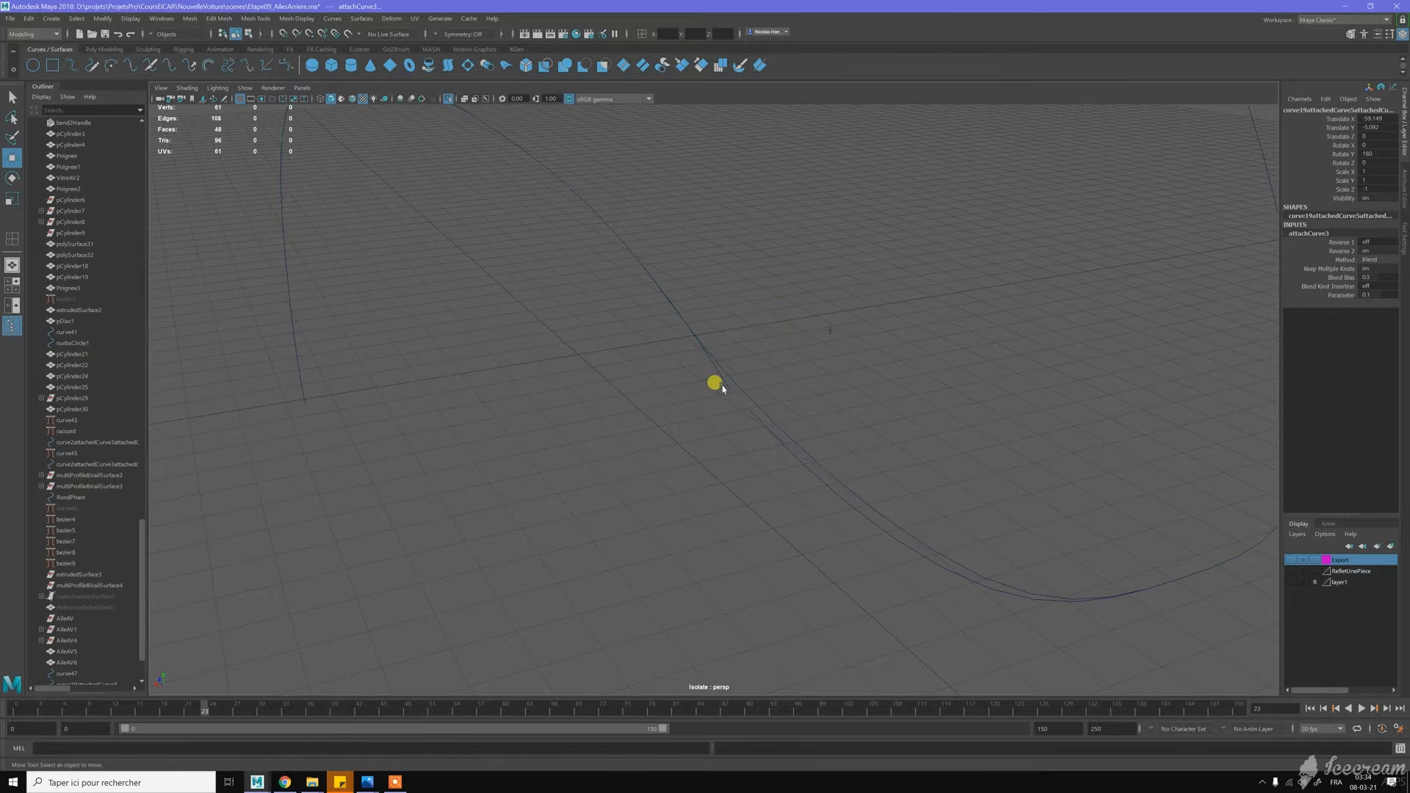
{"action": "left_click", "coordinate": [727, 389]}
{"action": "left_click", "coordinate": [729, 392]}
{"action": "left_click", "coordinate": [745, 409], "text": "shift"}
{"action": "key", "text": "g"}
{"action": "left_click", "coordinate": [726, 416]}
{"action": "scroll", "coordinate": [727, 417], "scroll_direction": "down", "scroll_amount": 5}
{"action": "left_click", "coordinate": [734, 406]}
{"action": "scroll", "coordinate": [821, 437], "scroll_direction": "up", "scroll_amount": 5}
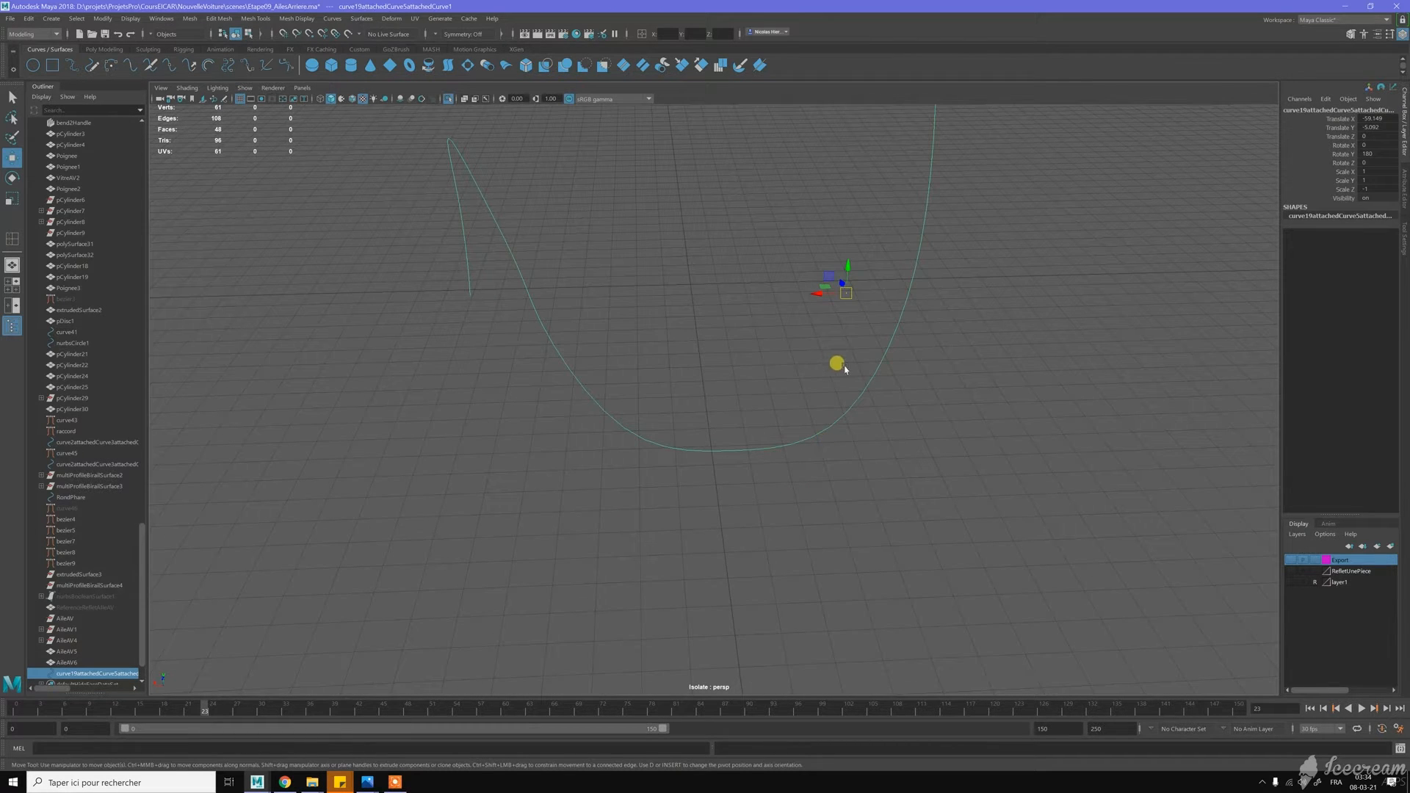
Detach the joined curve at a curve point on the far side of the U-shaped bottom, where it begins to rise
{"action": "right_click", "coordinate": [824, 390]}
{"action": "left_click", "coordinate": [823, 415]}
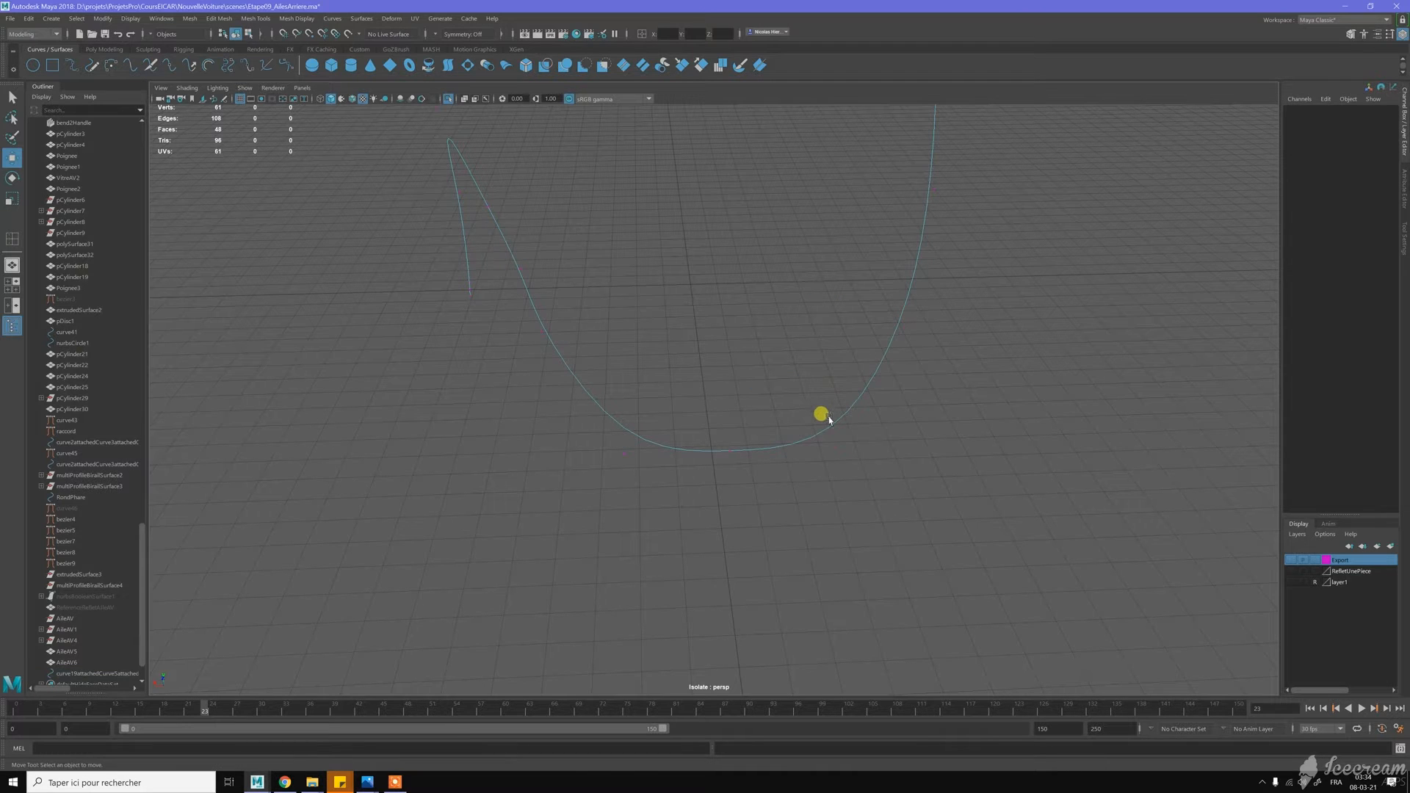
{"action": "right_click_drag", "start_coordinate": [844, 422], "coordinate": [824, 393]}
{"action": "left_click", "coordinate": [830, 426]}
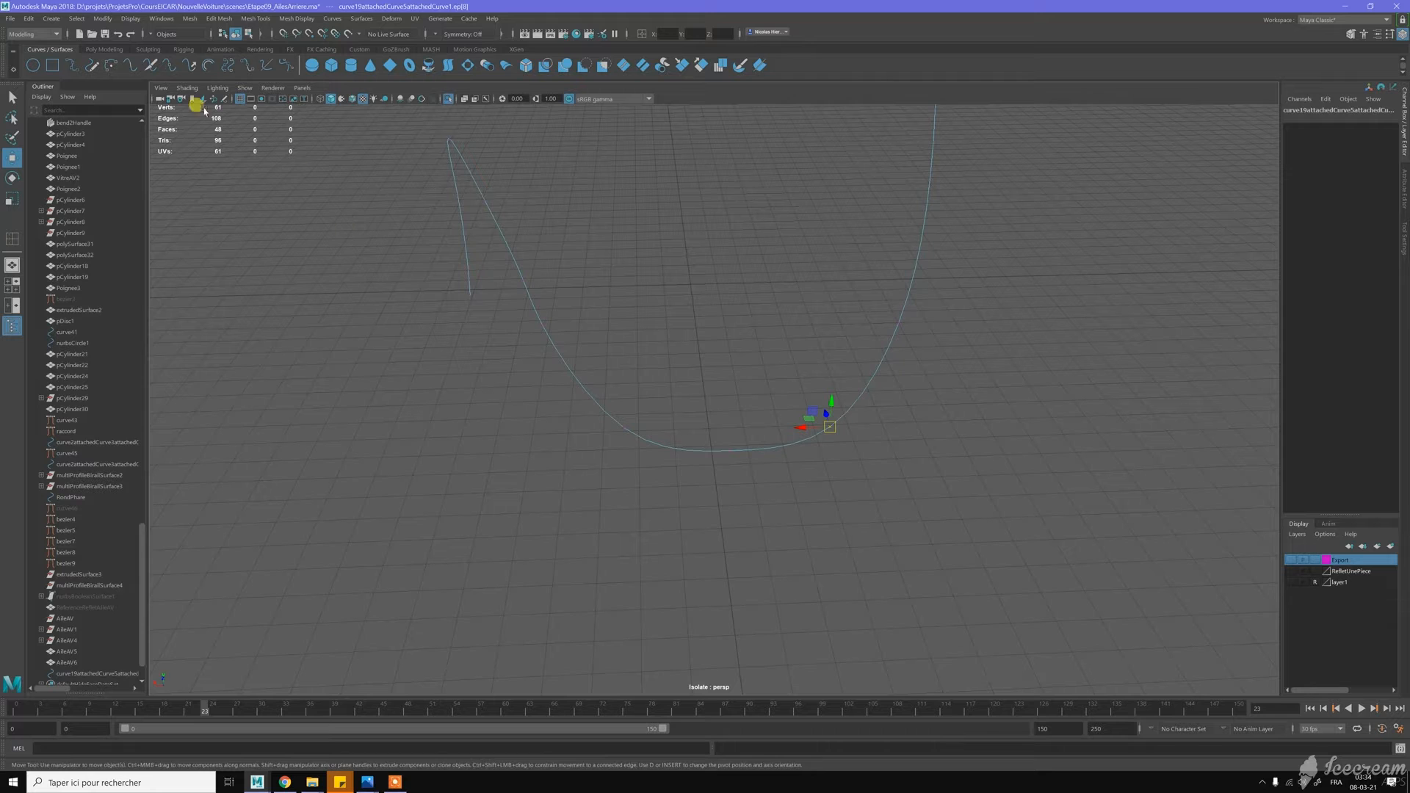
{"action": "left_click", "coordinate": [144, 66]}
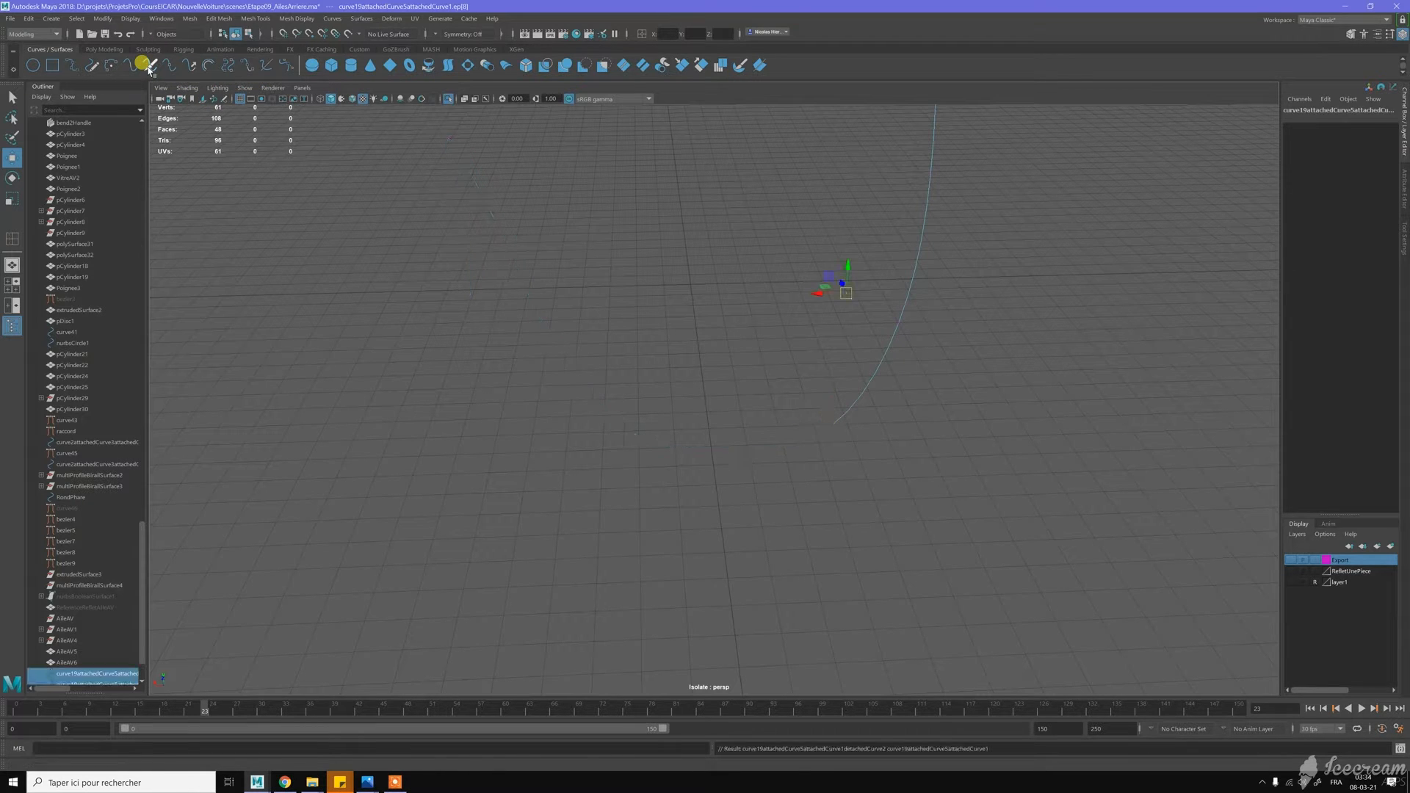
Delete the detached section rising beyond the U-shaped bottom, keeping the wheel arch with its lower rear bend
{"action": "left_click", "coordinate": [968, 406]}
{"action": "left_click", "coordinate": [852, 346]}
{"action": "key", "text": "Delete"}
{"action": "mouse_move", "coordinate": [804, 356]}
{"action": "left_mouse_down", "text": "alt"}
{"action": "mouse_move", "coordinate": [733, 336]}
{"action": "mouse_move", "coordinate": [921, 323]}
{"action": "mouse_move", "coordinate": [965, 297]}
{"action": "mouse_move", "coordinate": [636, 283]}
{"action": "left_mouse_up", "text": "alt"}
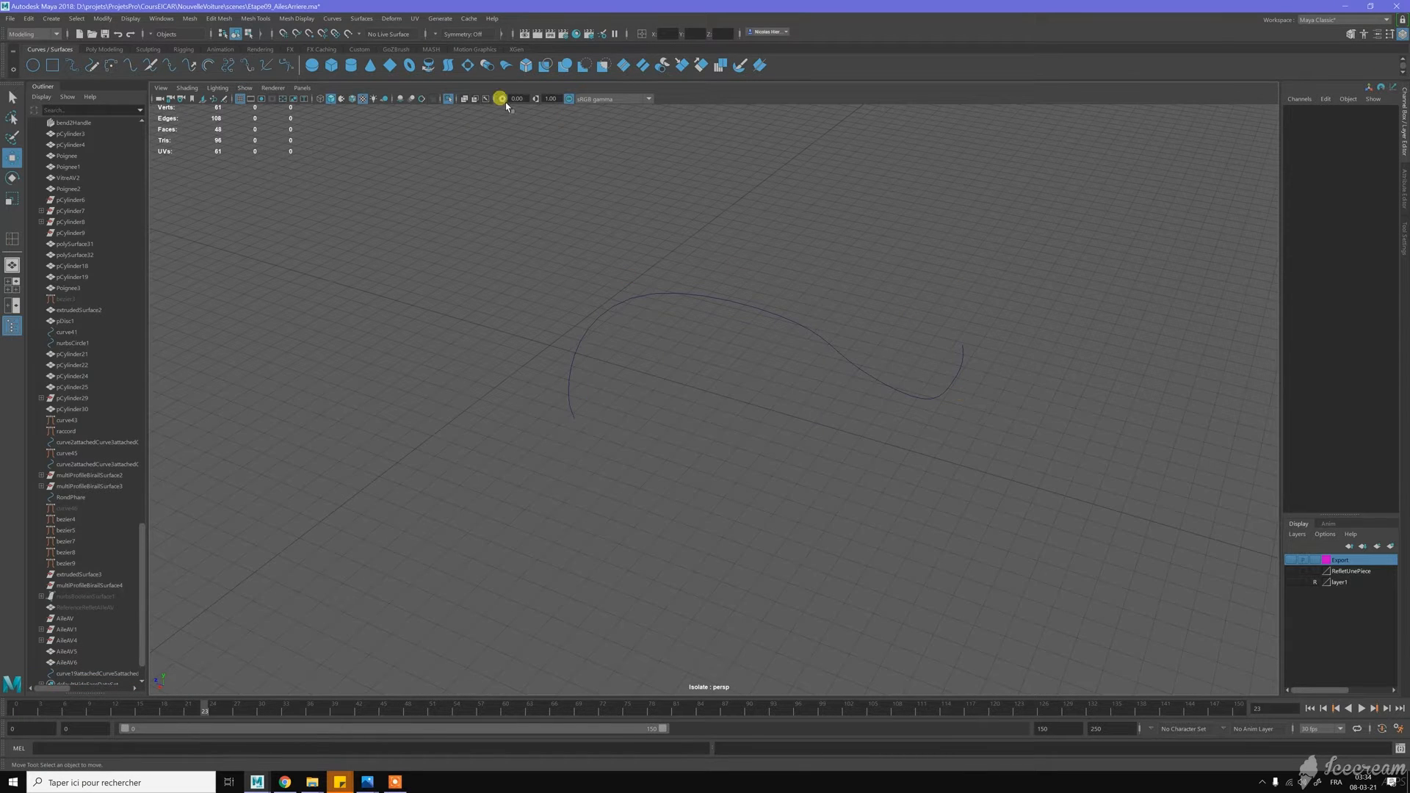
Turn off isolation of the trimmed curve so that the rest of the car's construction curves are shown
{"action": "left_click", "coordinate": [447, 100]}
{"action": "left_click", "coordinate": [671, 295]}
{"action": "scroll", "coordinate": [98, 352], "scroll_direction": "down", "scroll_amount": 2}
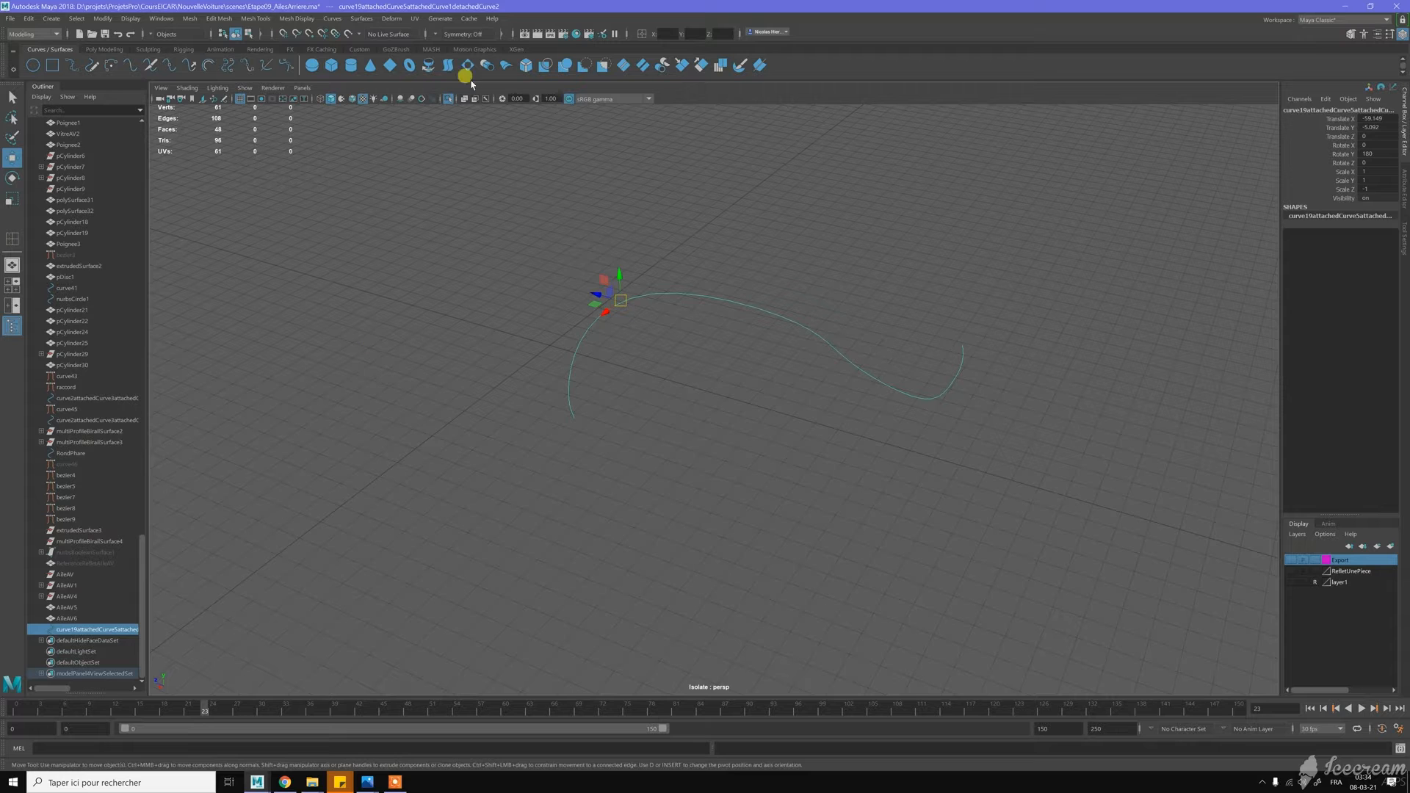
{"action": "left_click", "coordinate": [447, 101]}
{"action": "left_click_drag", "start_coordinate": [730, 226], "coordinate": [781, 352], "text": "alt"}
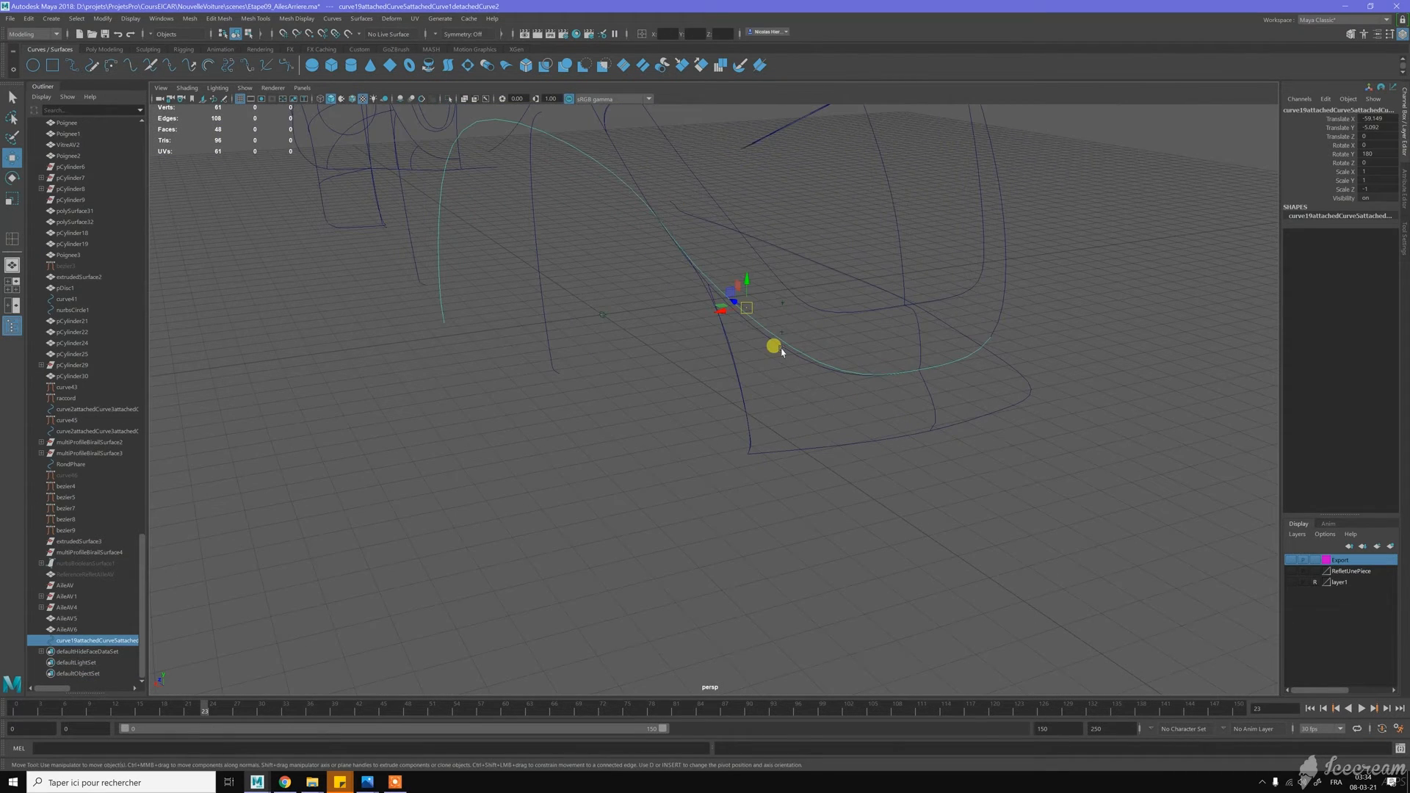
Examine how the trimmed arch curve lines up with the neighbouring fender and rear body curves
{"action": "left_click", "coordinate": [732, 361]}
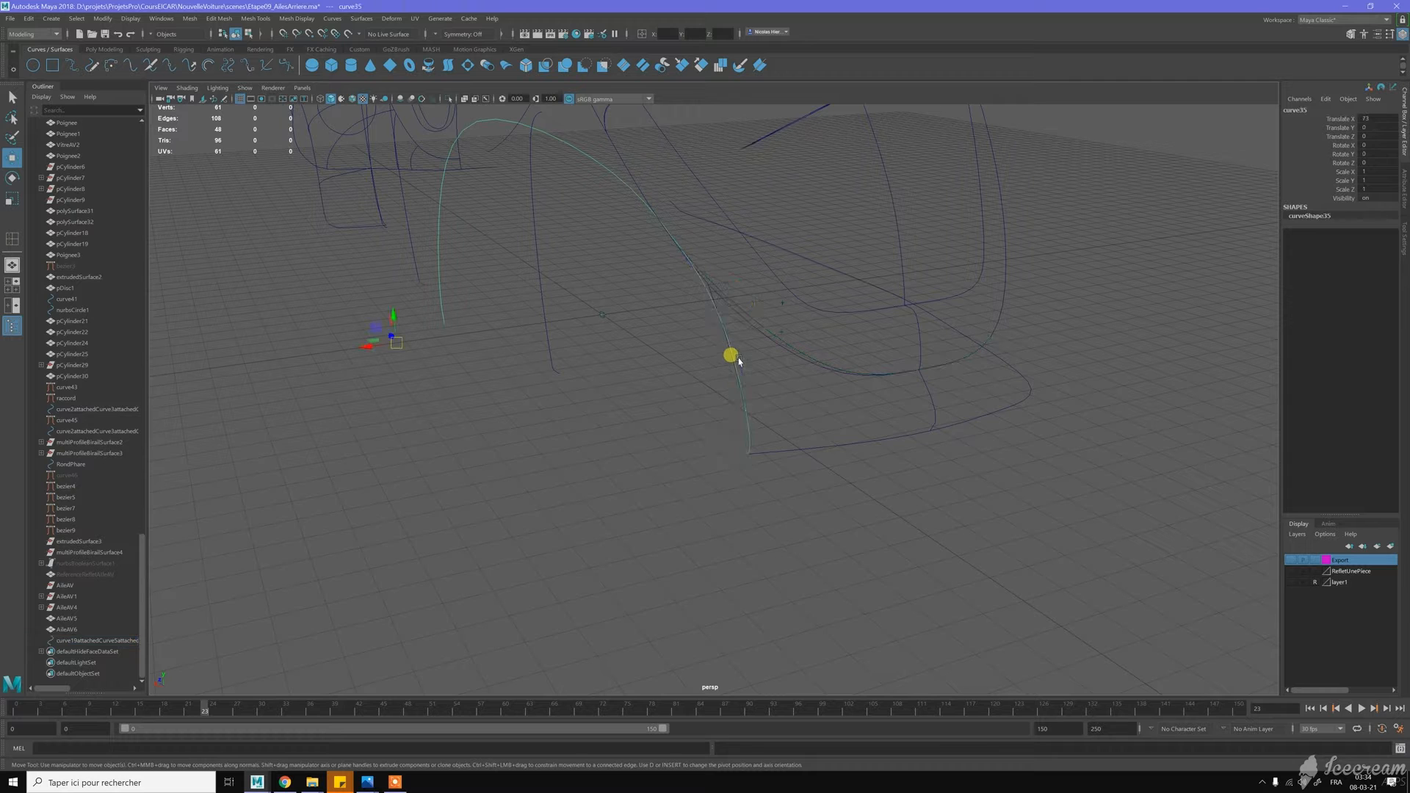
{"action": "left_click", "coordinate": [709, 293]}
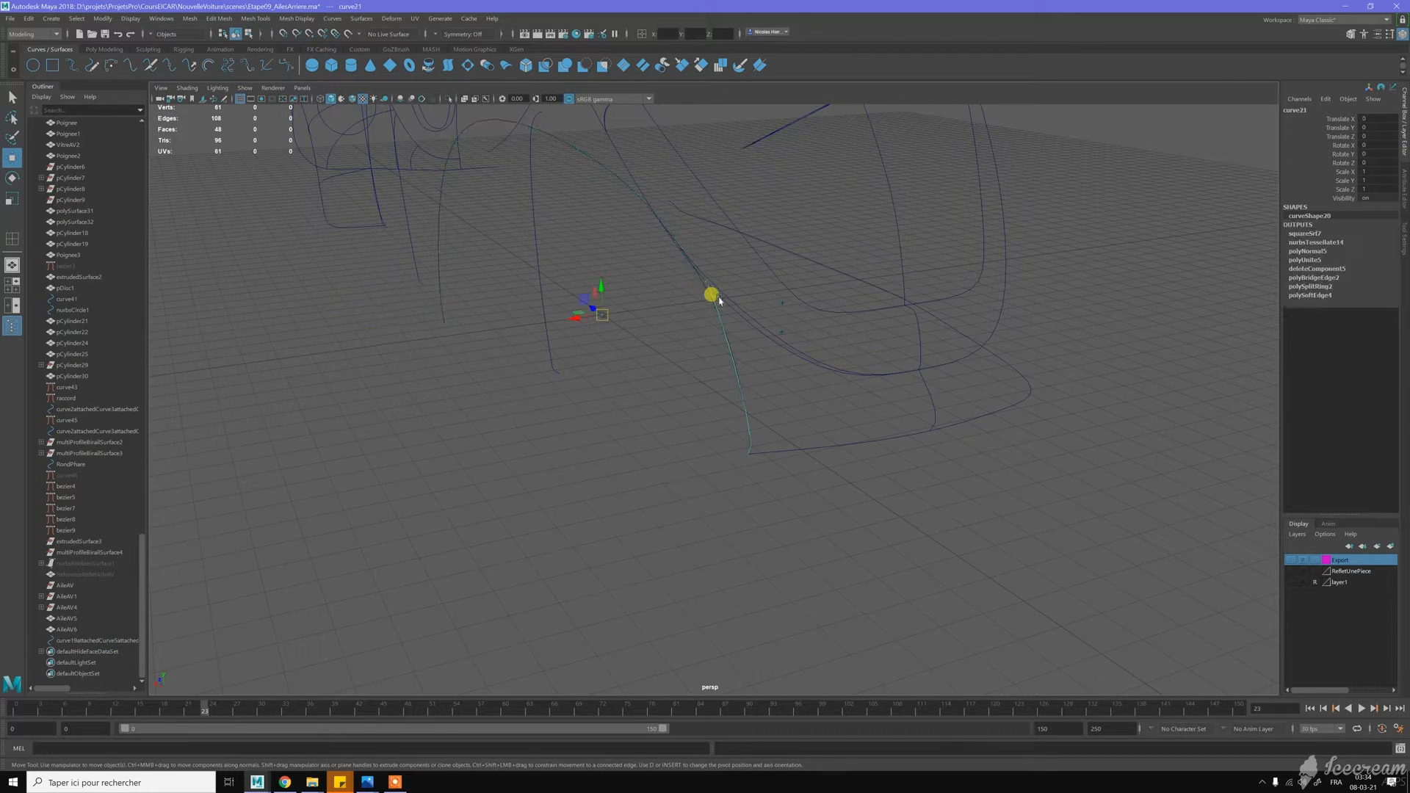
{"action": "left_click_drag", "start_coordinate": [746, 353], "coordinate": [711, 345], "text": "alt"}
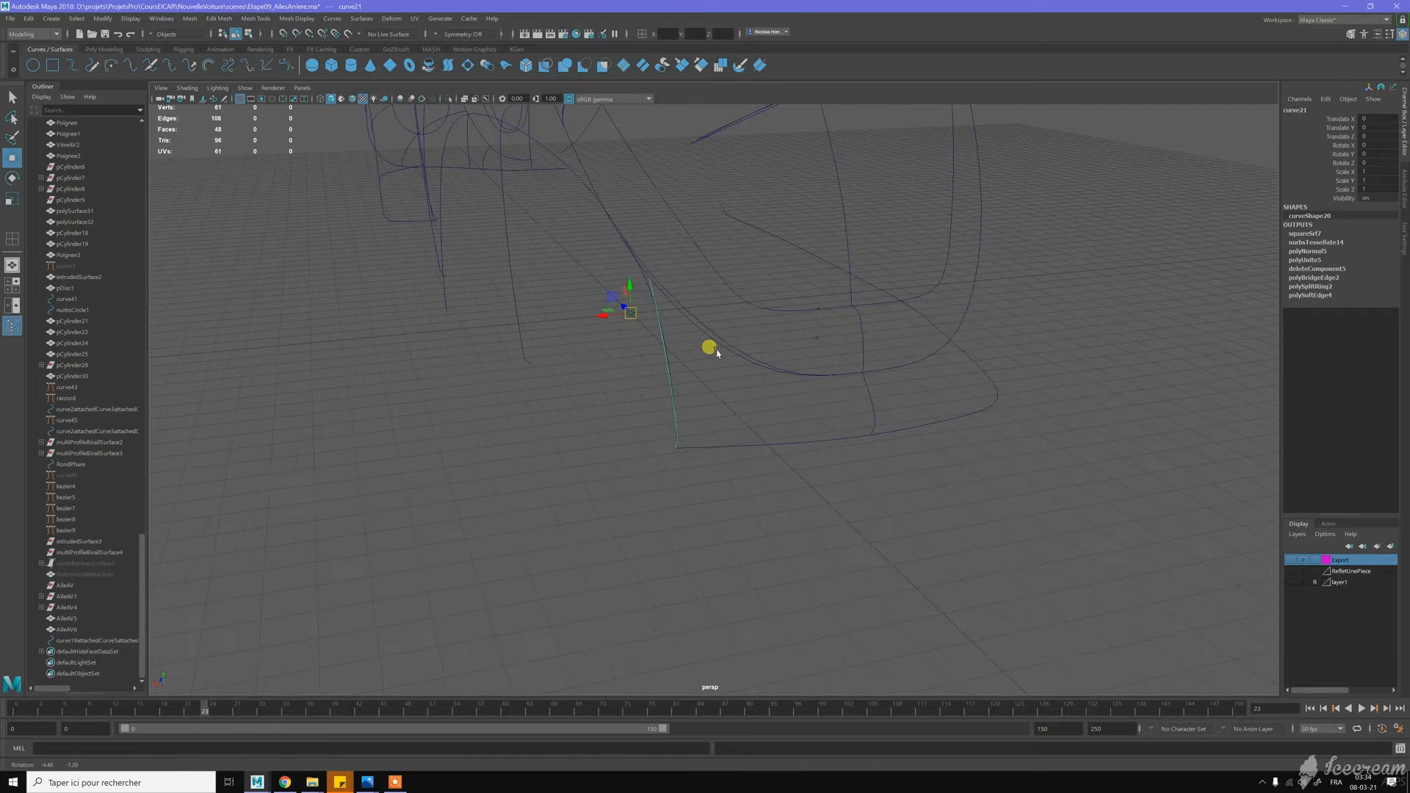
{"action": "left_click", "coordinate": [731, 446]}
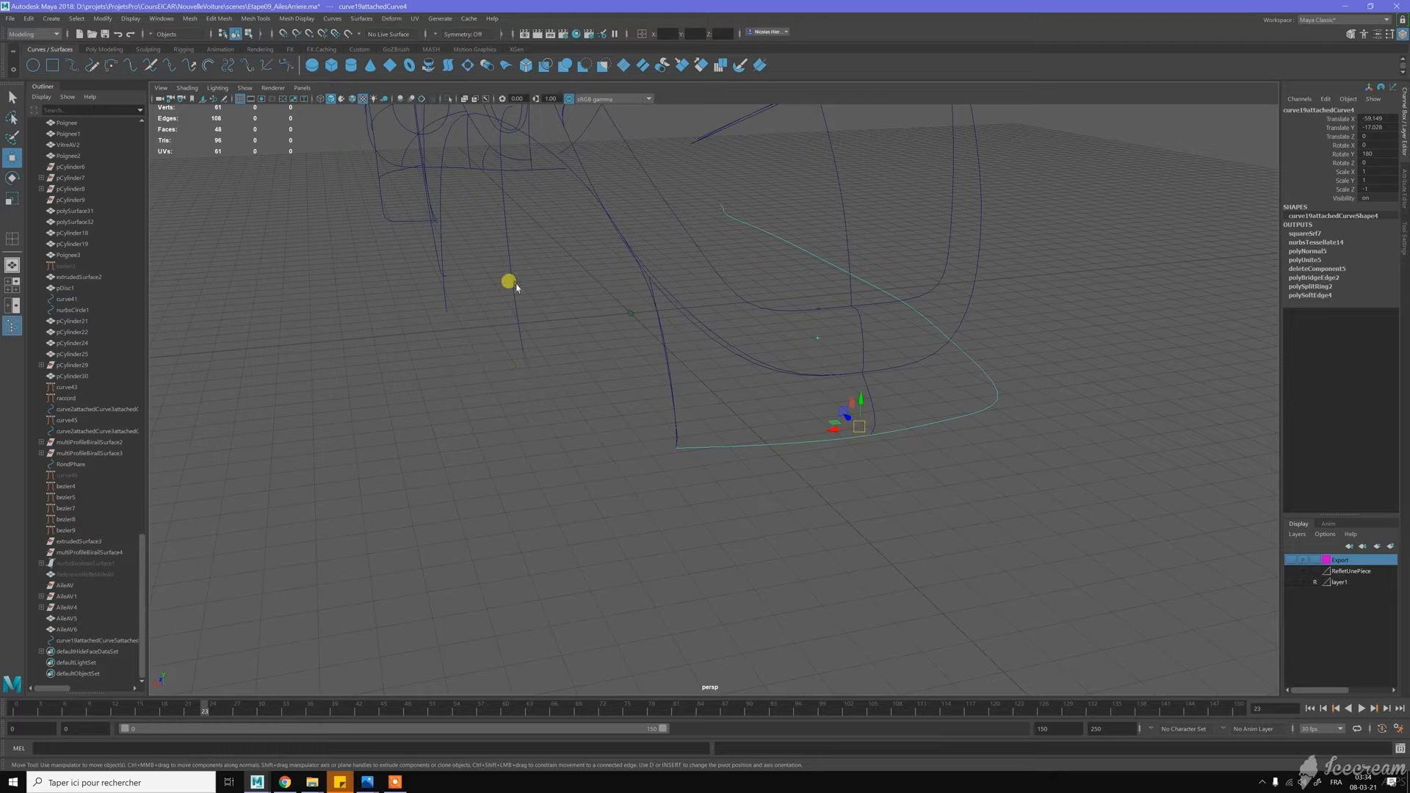
{"action": "left_click_drag", "start_coordinate": [636, 361], "coordinate": [598, 315], "text": "alt"}
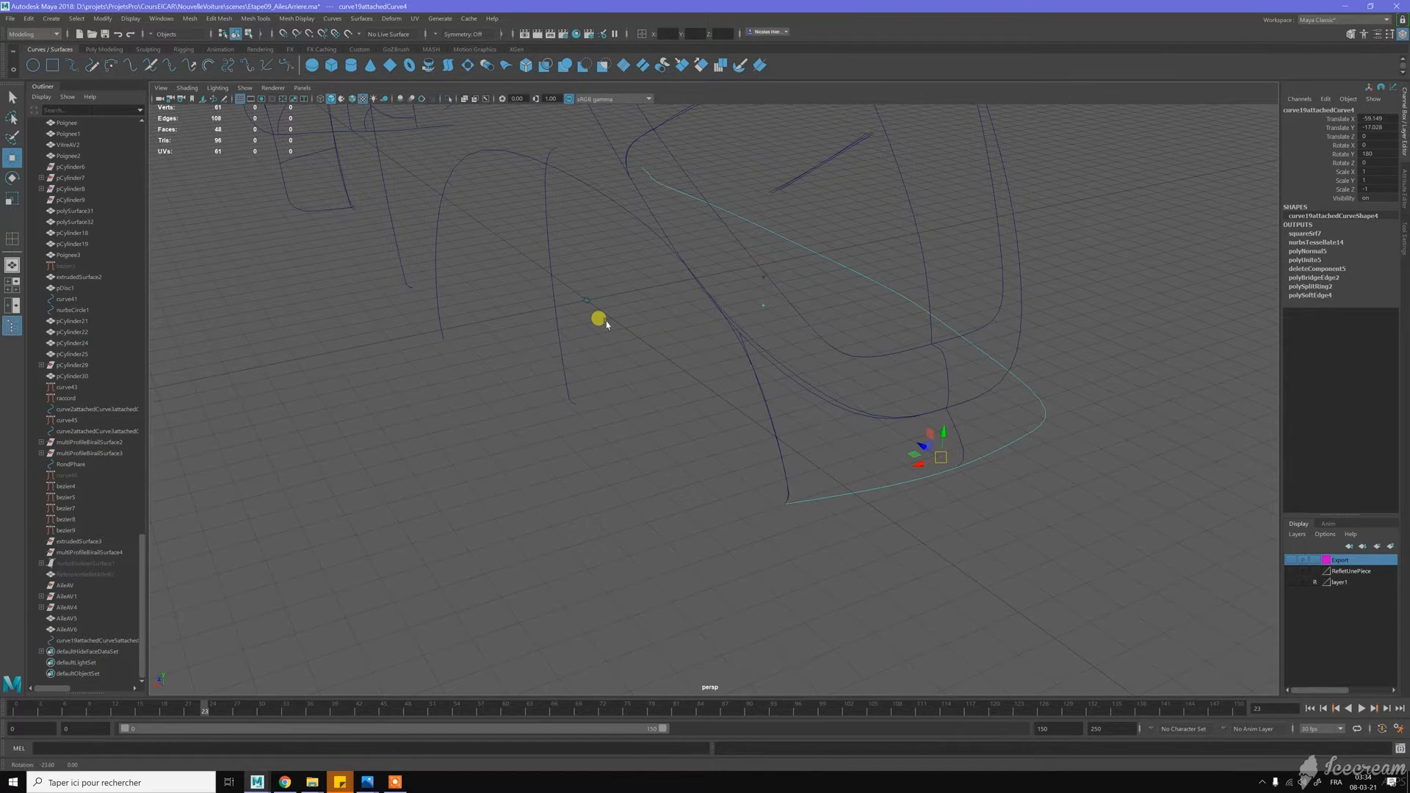
{"action": "left_click", "coordinate": [624, 212]}
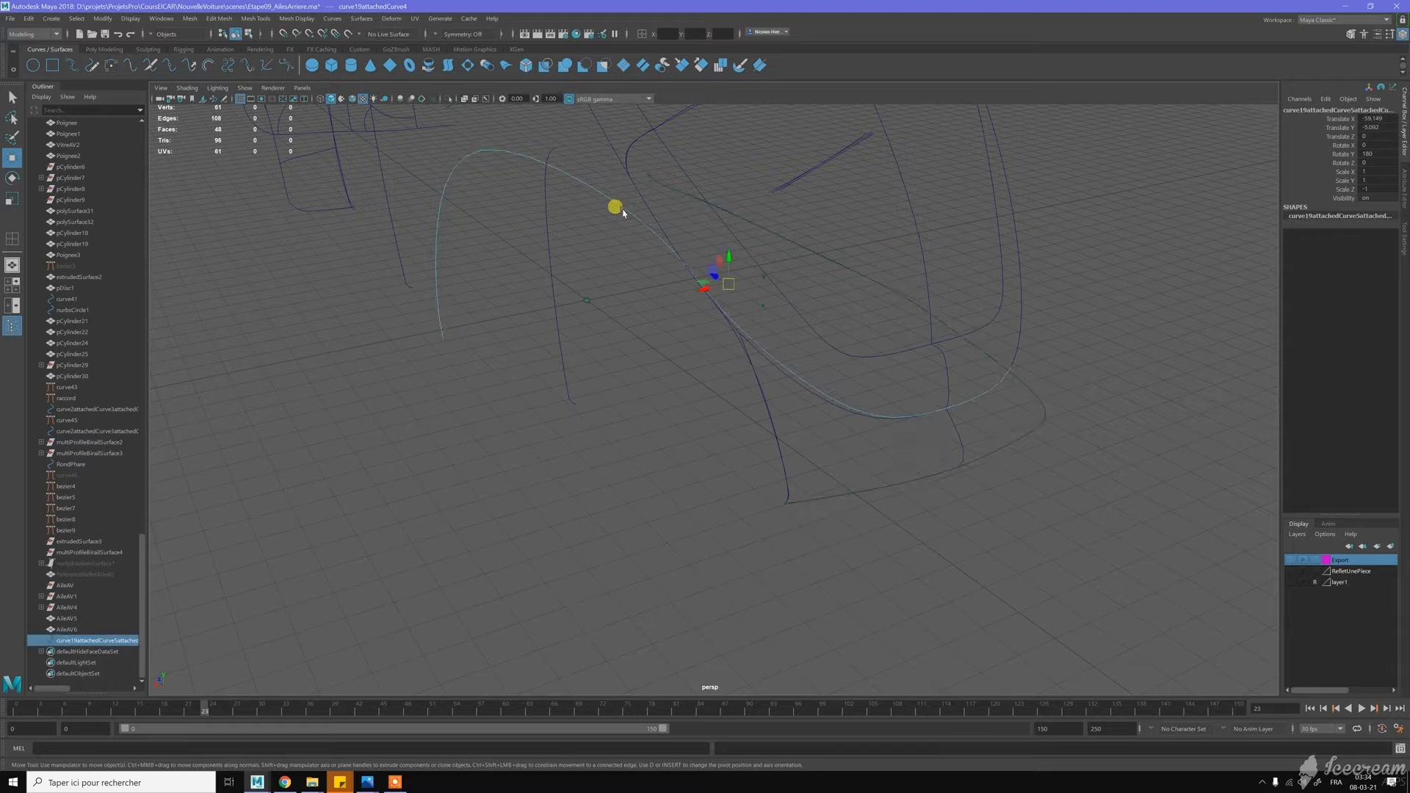
{"action": "left_click_drag", "start_coordinate": [620, 230], "coordinate": [636, 258], "text": "alt"}
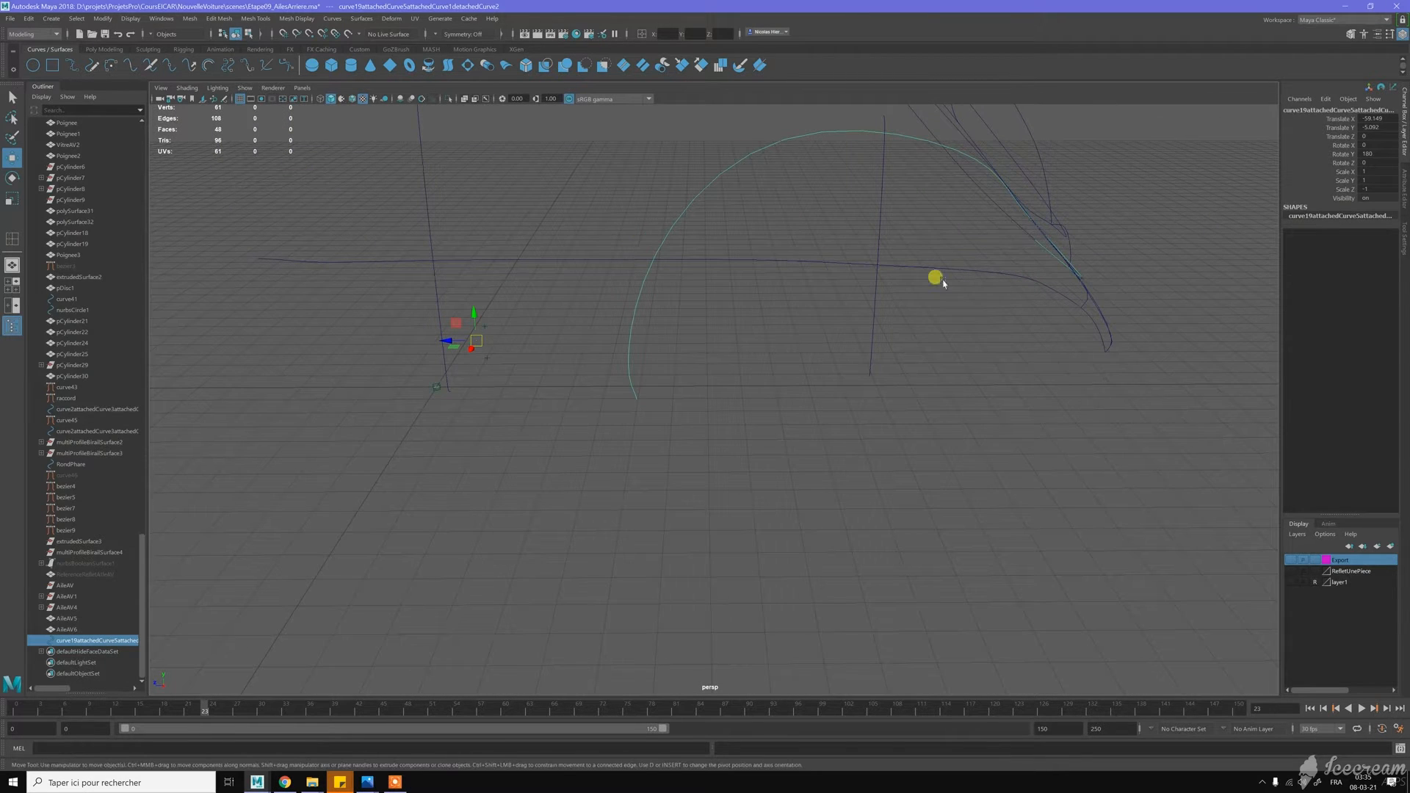
{"action": "scroll", "coordinate": [764, 412], "scroll_direction": "down", "scroll_amount": 3}
{"action": "left_click_drag", "start_coordinate": [822, 409], "coordinate": [796, 409], "text": "alt"}
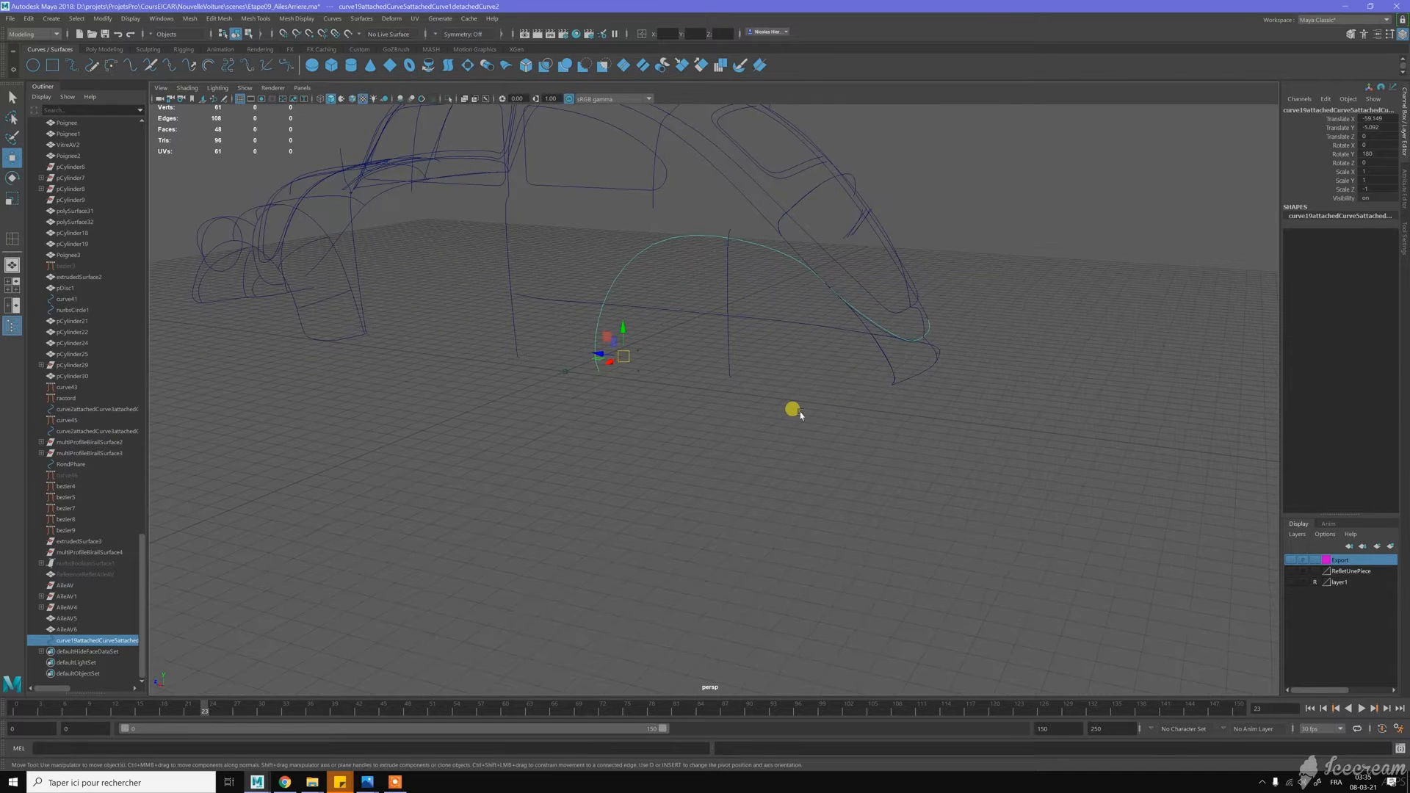
Show the blueprint layer and enlarge the side view around the rear wheel
{"action": "key", "text": "space"}
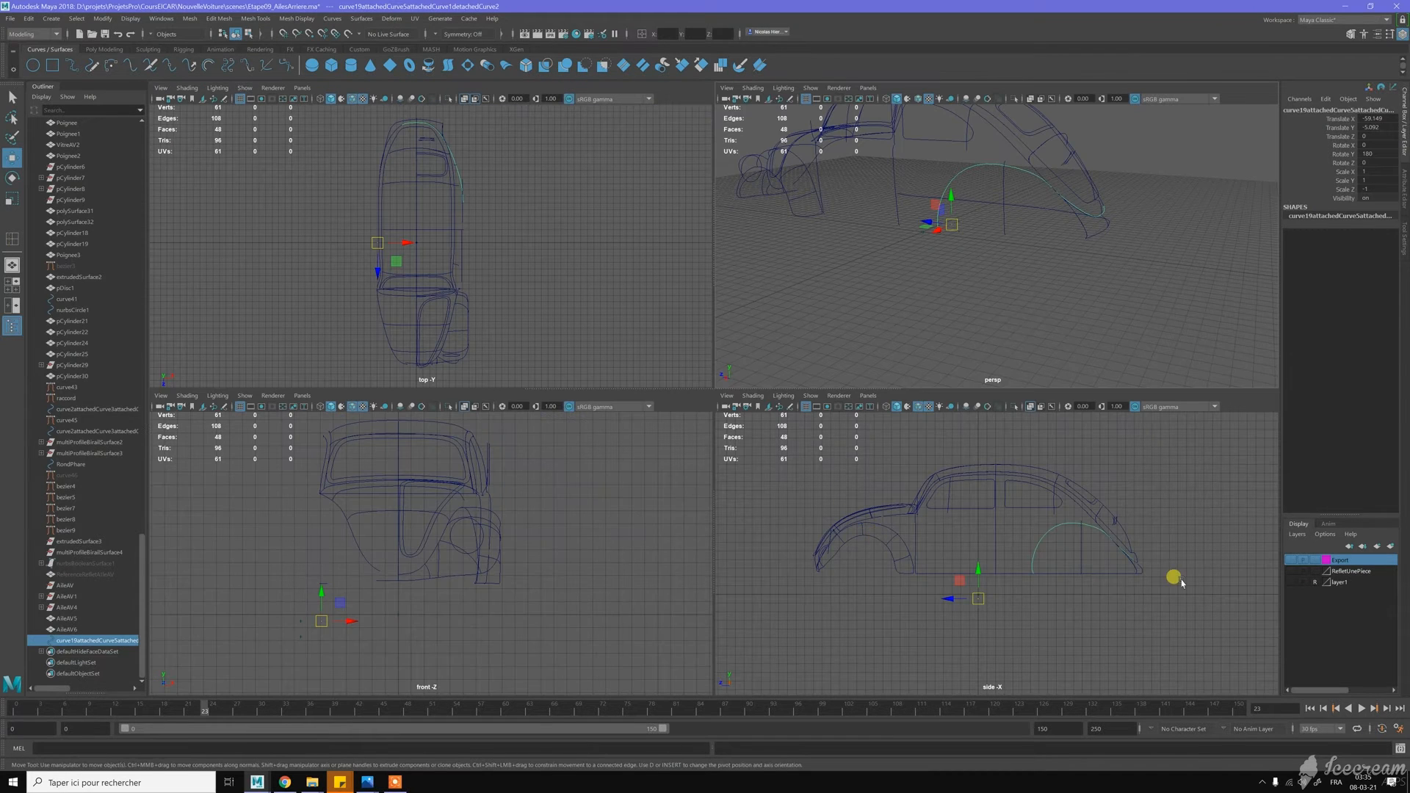
{"action": "left_click", "coordinate": [1290, 581]}
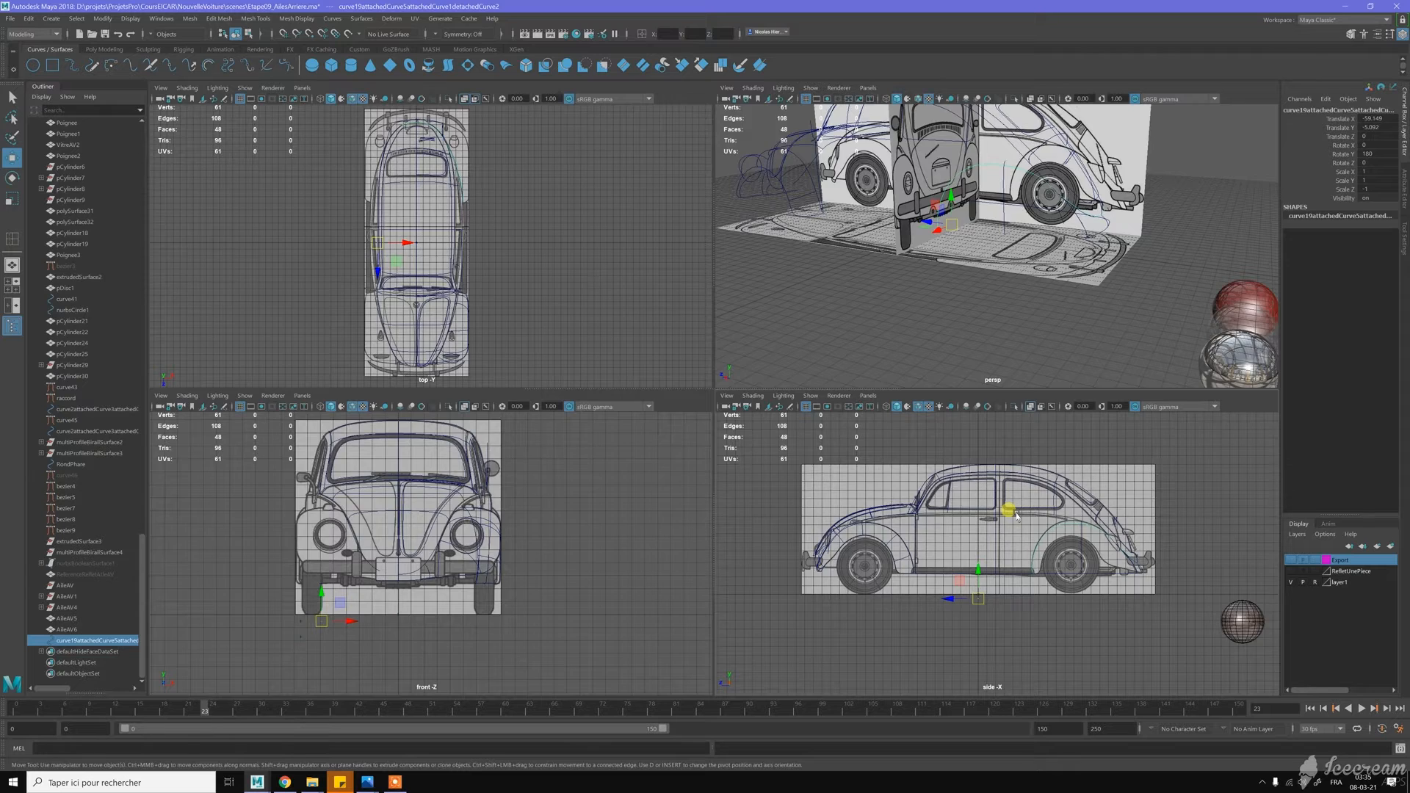
{"action": "key", "text": "space"}
{"action": "scroll", "coordinate": [955, 463], "scroll_direction": "up", "scroll_amount": 3}
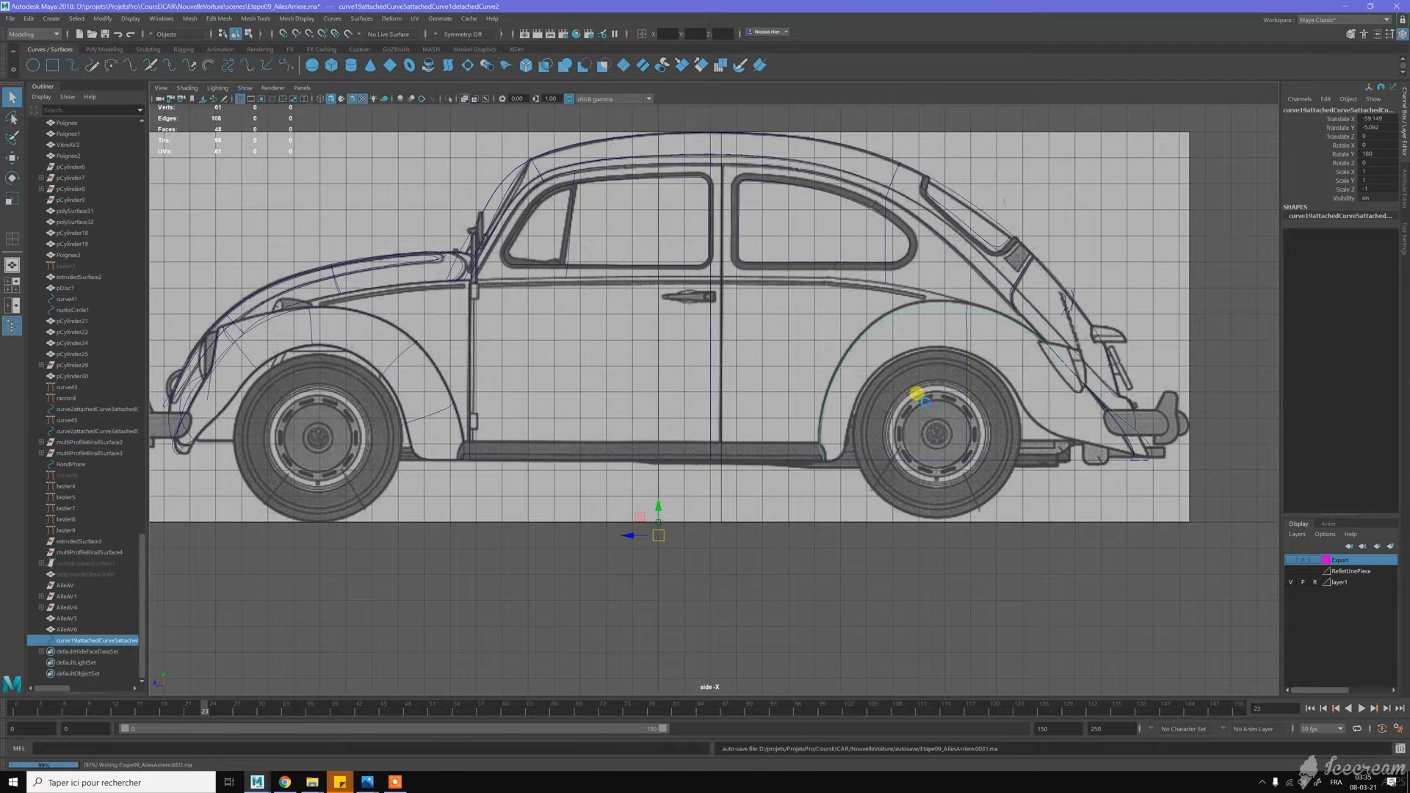
{"action": "scroll", "coordinate": [916, 394], "scroll_direction": "up", "scroll_amount": 8}
Move the trimmed curve's edit points in the side view so the arch follows the blueprint's upper rear fender outline
{"action": "key", "text": "w"}
{"action": "right_click_drag", "start_coordinate": [750, 393], "coordinate": [750, 423]}
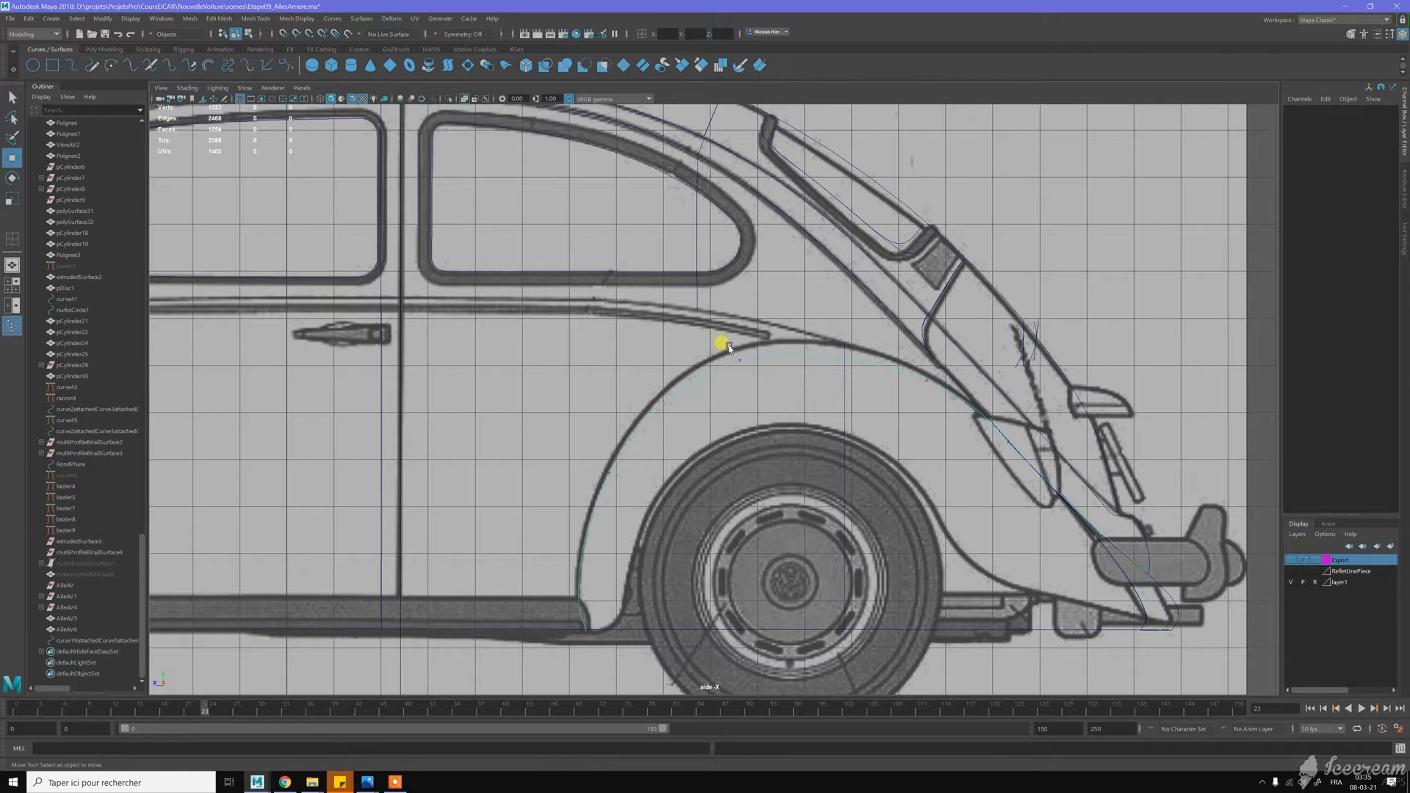
{"action": "scroll", "coordinate": [706, 362], "scroll_direction": "up", "scroll_amount": 1}
{"action": "left_click_drag", "start_coordinate": [629, 506], "coordinate": [573, 472]}
{"action": "left_click_drag", "start_coordinate": [746, 375], "coordinate": [771, 315]}
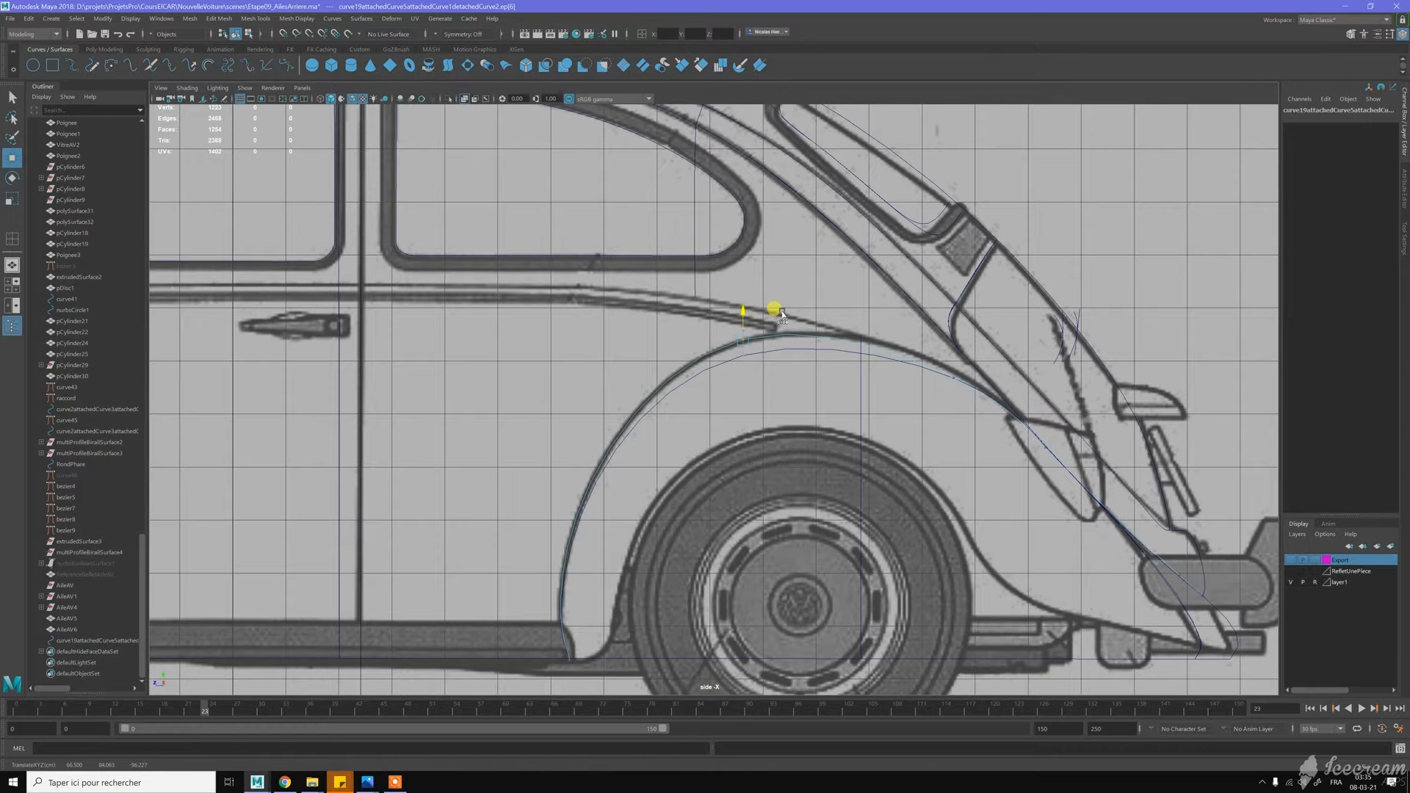
{"action": "middle_click_drag", "start_coordinate": [806, 328], "coordinate": [597, 377], "text": "alt"}
{"action": "scroll", "coordinate": [703, 377], "scroll_direction": "up", "scroll_amount": 1}
{"action": "left_click_drag", "start_coordinate": [755, 422], "coordinate": [702, 391]}
{"action": "middle_click_drag", "start_coordinate": [850, 473], "coordinate": [636, 340], "text": "alt"}
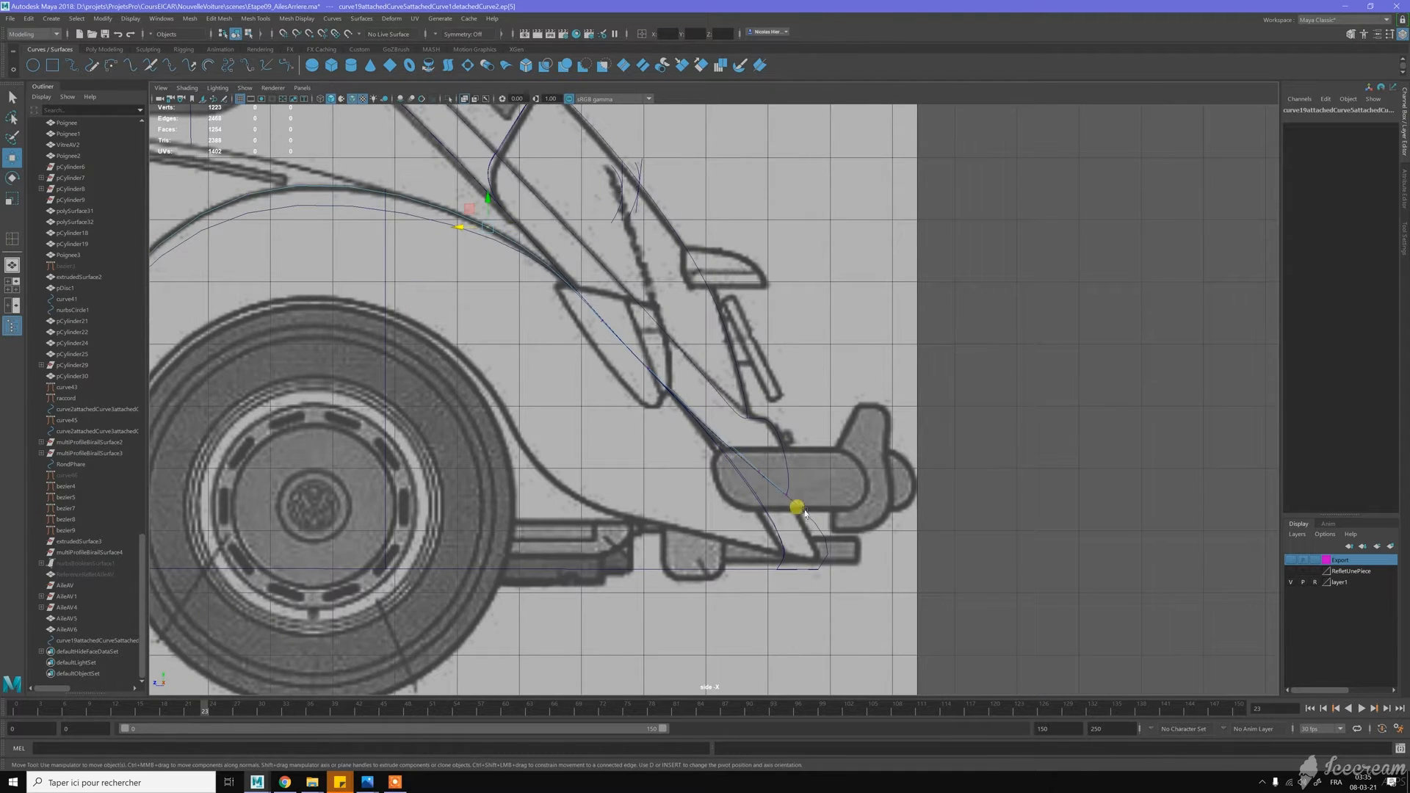
{"action": "scroll", "coordinate": [707, 414], "scroll_direction": "up", "scroll_amount": 3}
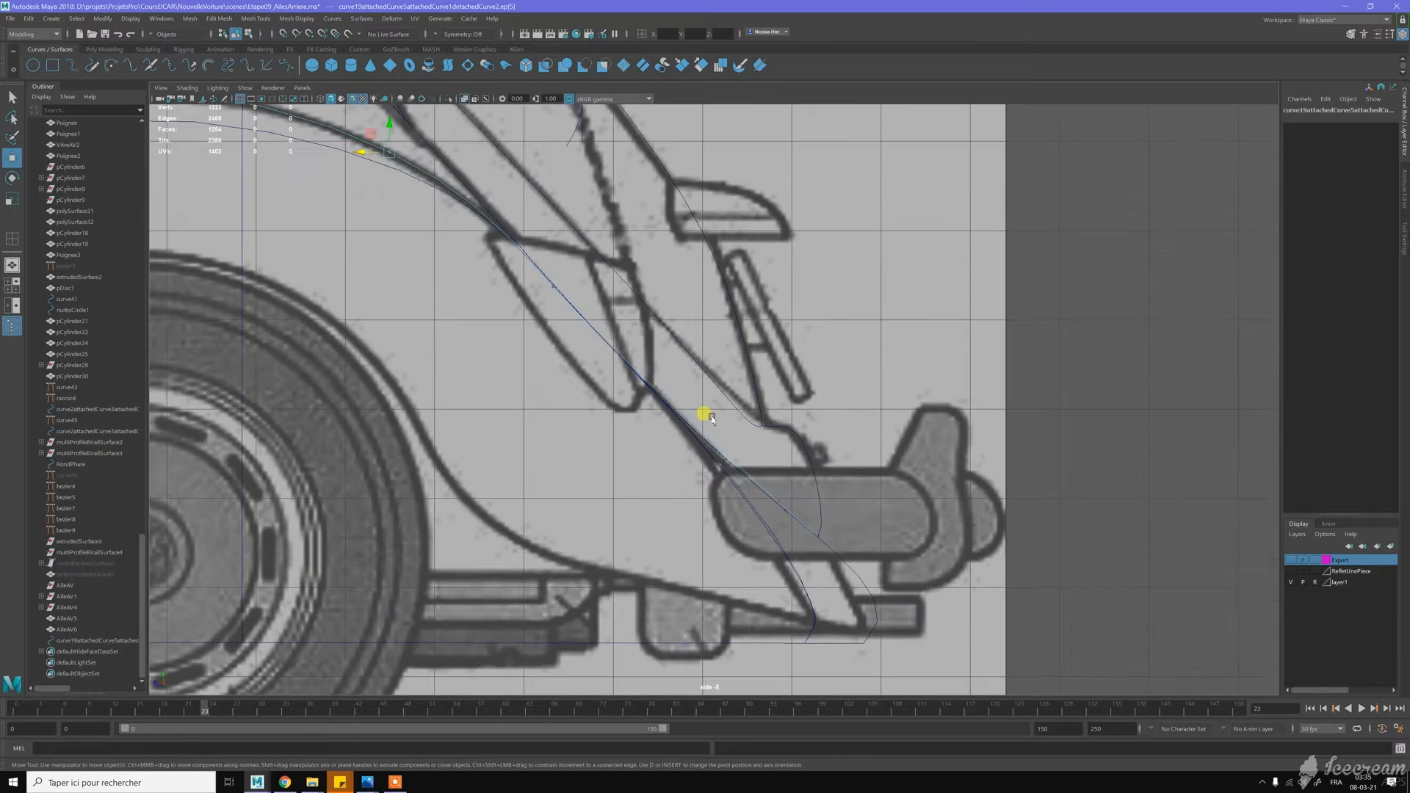
{"action": "scroll", "coordinate": [737, 459], "scroll_direction": "down", "scroll_amount": 3}
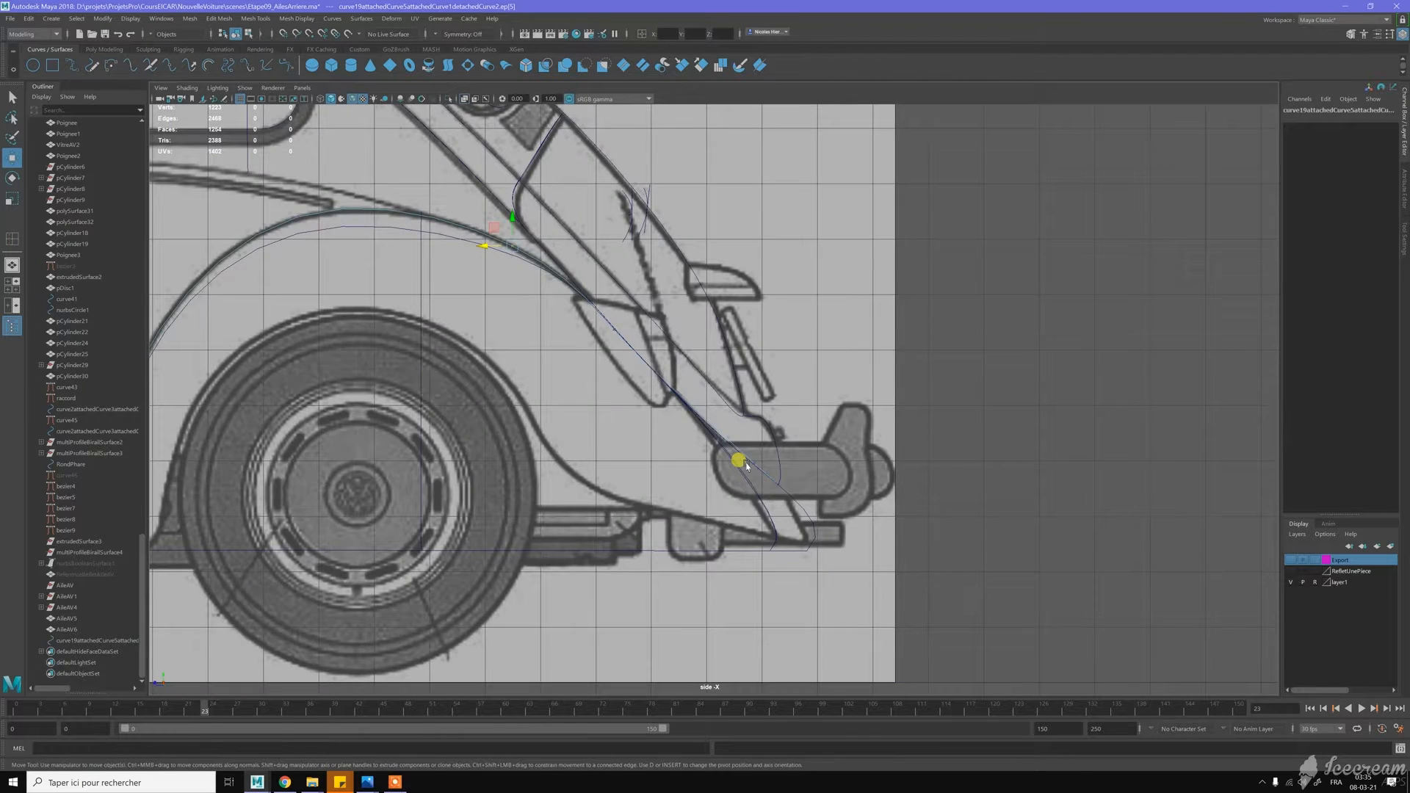
{"action": "scroll", "coordinate": [738, 459], "scroll_direction": "down", "scroll_amount": 3}
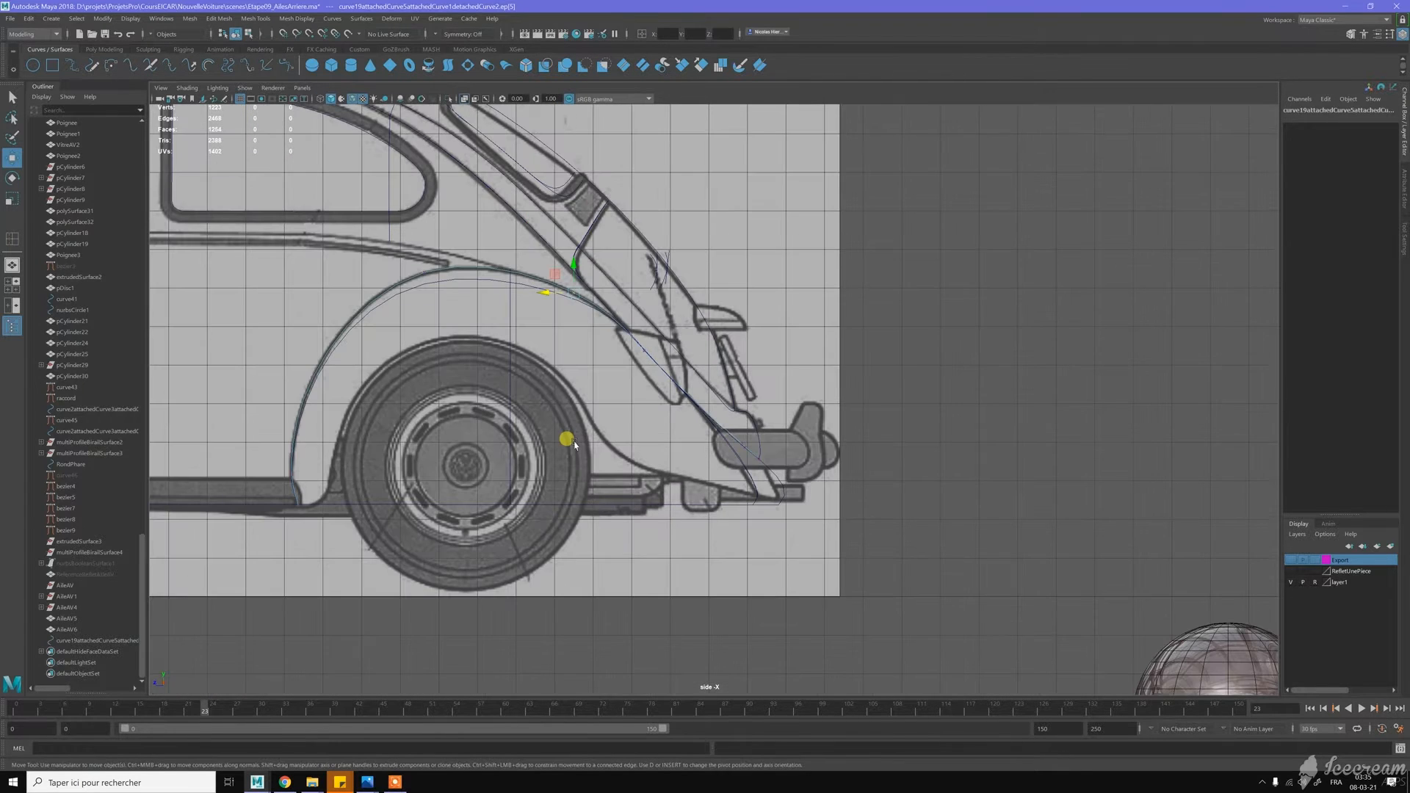
Duplicate the fitted fender curve and move the copy straight down to the top of the rear wheel opening
{"action": "right_click", "coordinate": [422, 362]}
{"action": "left_click", "coordinate": [478, 266]}
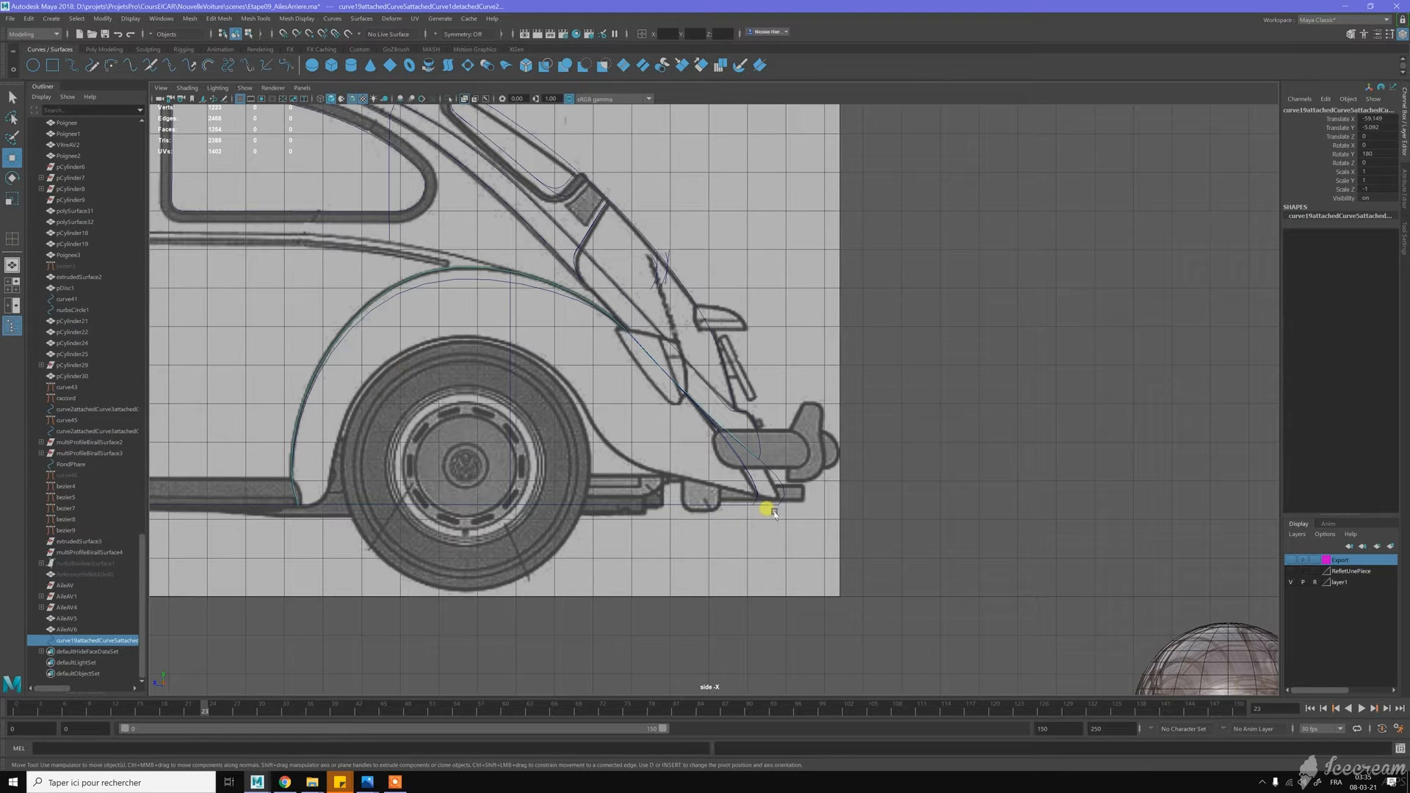
{"action": "key", "text": "ctrl+d"}
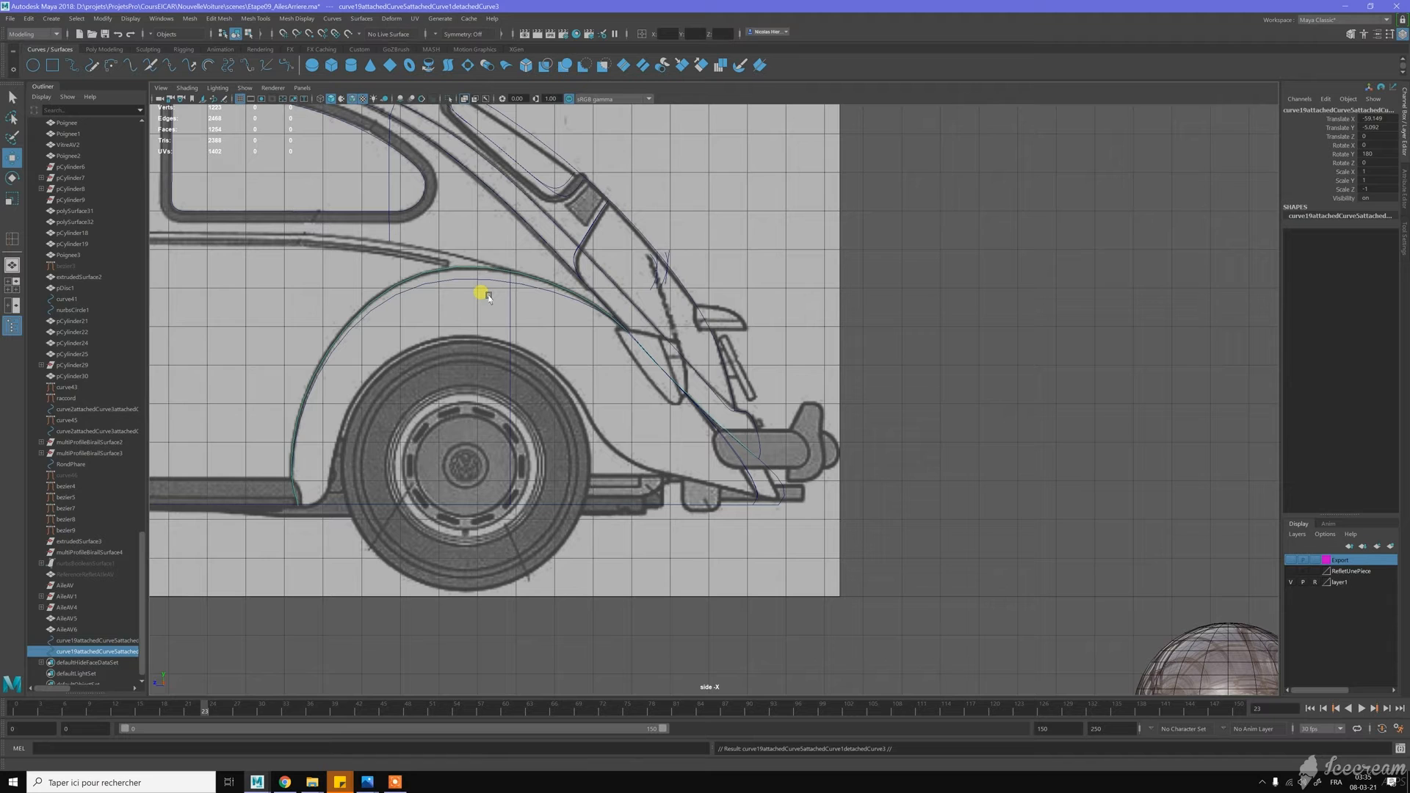
{"action": "scroll", "coordinate": [472, 283], "scroll_direction": "down", "scroll_amount": 2}
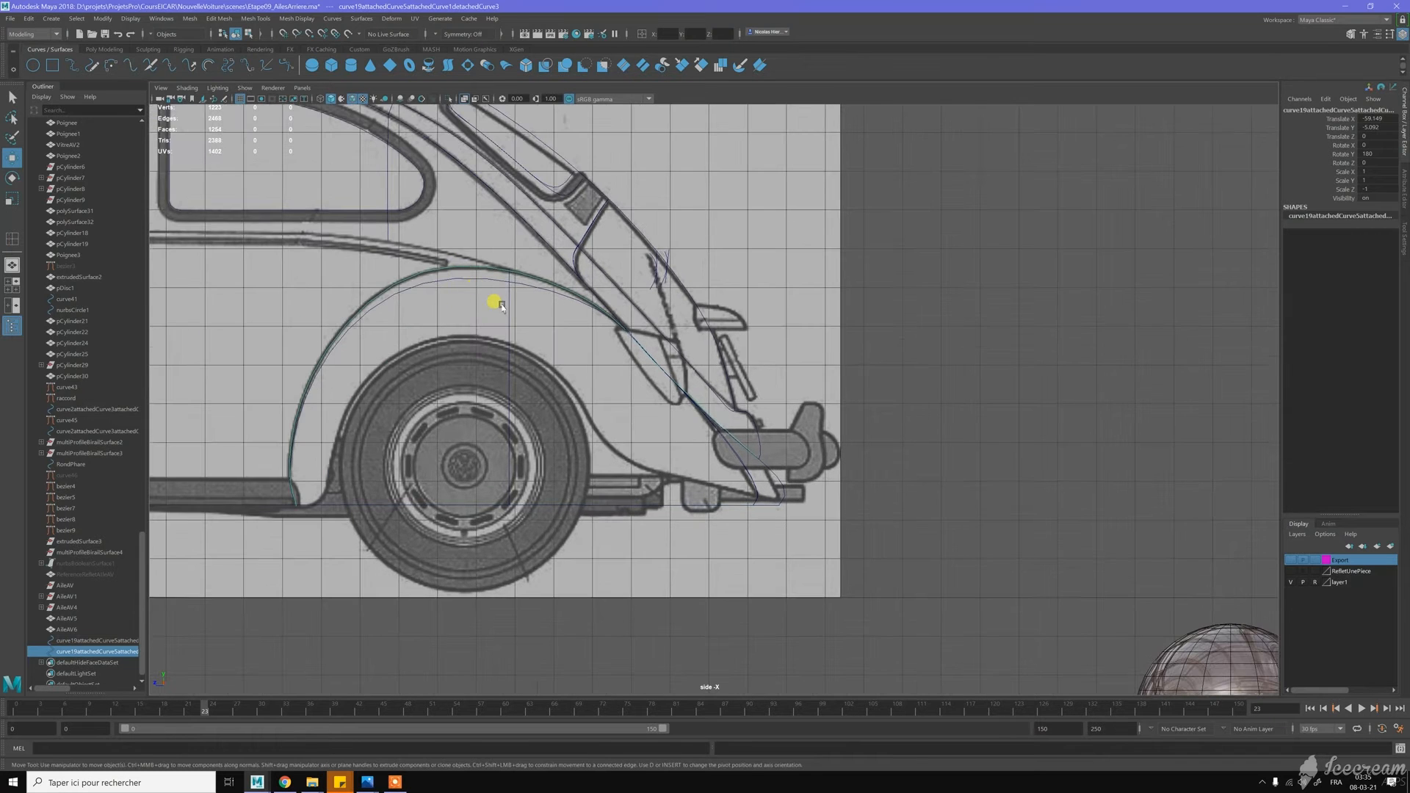
{"action": "scroll", "coordinate": [419, 353], "scroll_direction": "down", "scroll_amount": 4}
{"action": "left_click_drag", "start_coordinate": [414, 473], "coordinate": [412, 502]}
{"action": "scroll", "coordinate": [573, 403], "scroll_direction": "up", "scroll_amount": 5}
{"action": "scroll", "coordinate": [714, 438], "scroll_direction": "up", "scroll_amount": 3}
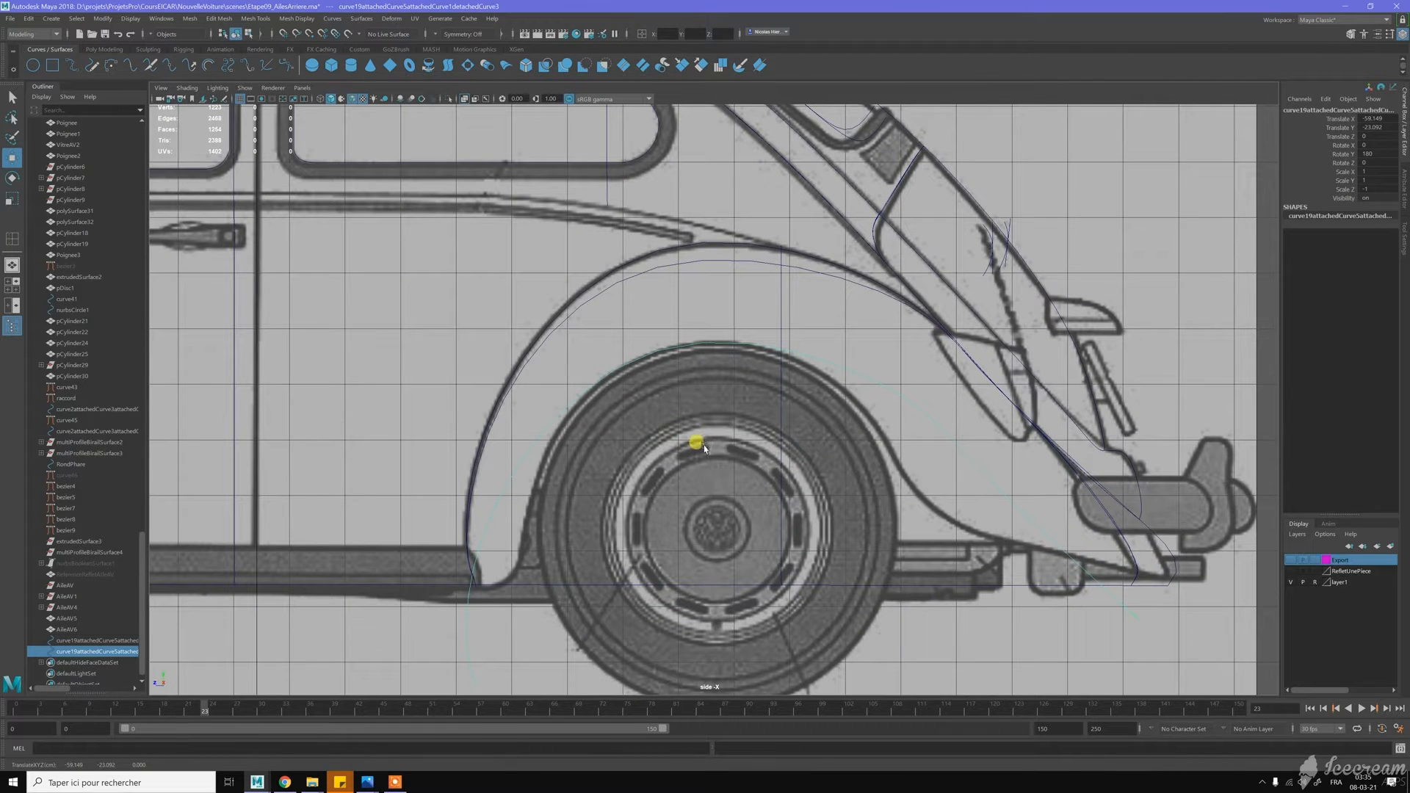
Shift the duplicate's edit point at the front of the arch toward the front edge of the wheel opening
{"action": "right_click_drag", "start_coordinate": [680, 410], "coordinate": [688, 433]}
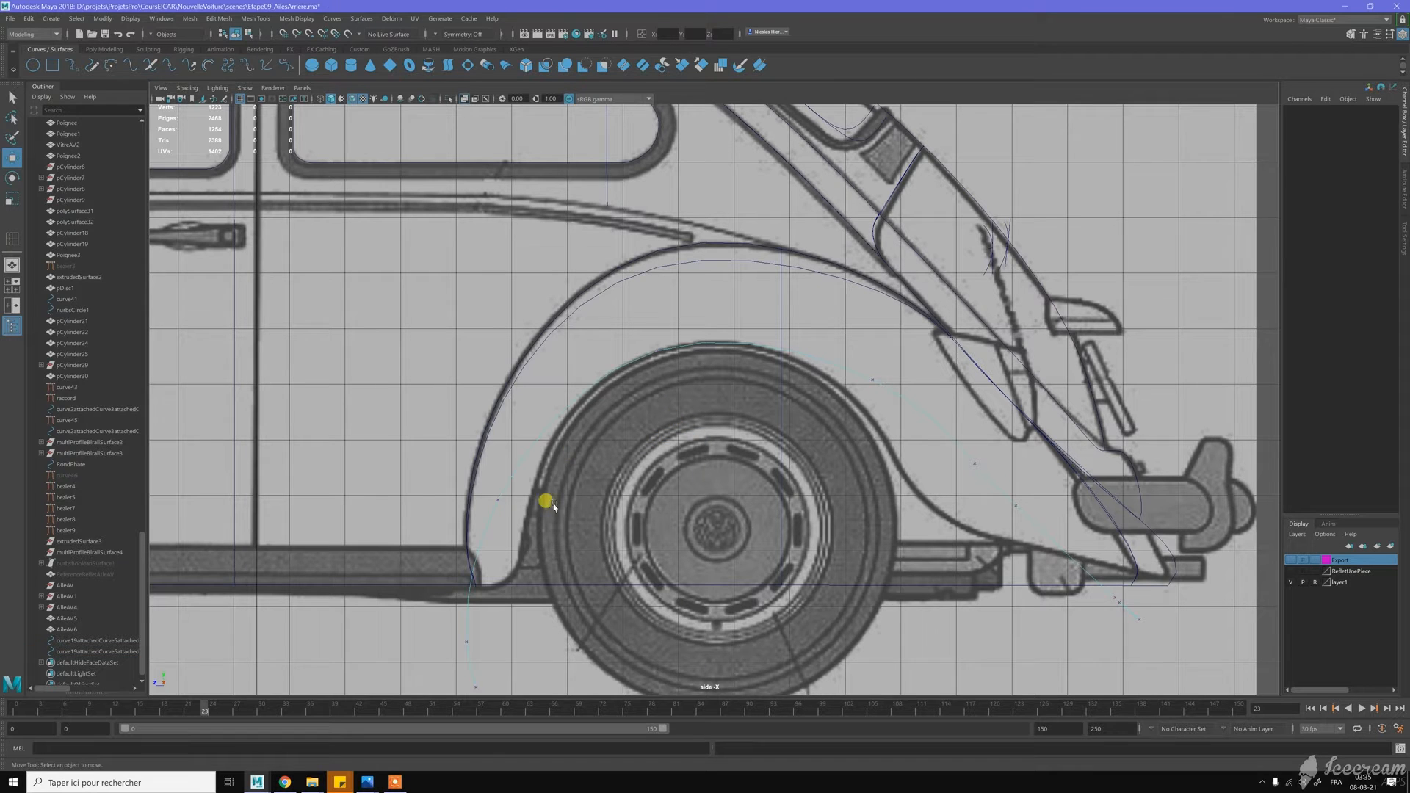
{"action": "middle_click_drag", "start_coordinate": [511, 486], "coordinate": [492, 461], "text": "alt"}
{"action": "left_click", "coordinate": [459, 474]}
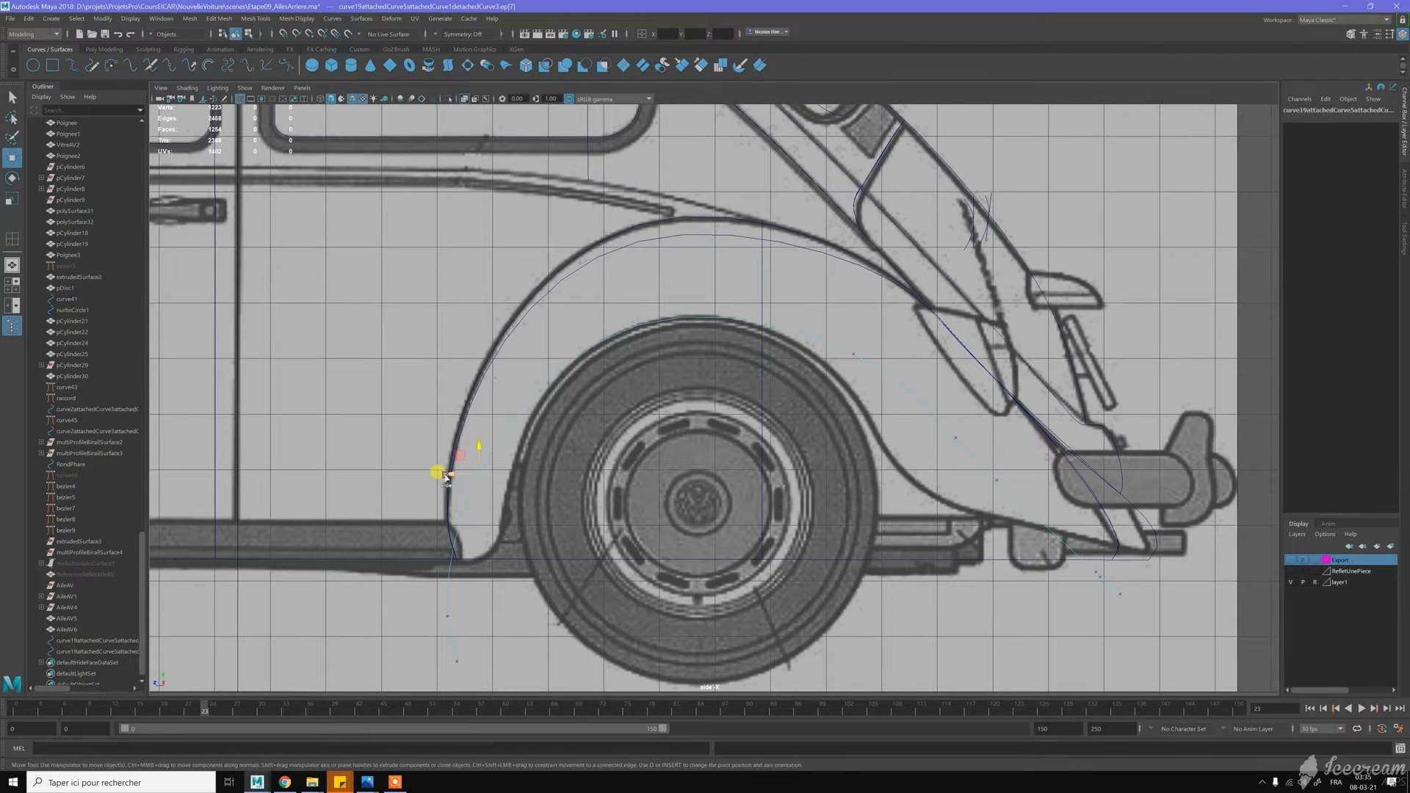
{"action": "left_click_drag", "start_coordinate": [468, 479], "coordinate": [478, 479]}
Move the duplicate's rear and top edit points onto the blueprint's wheel opening outline
{"action": "left_click_drag", "start_coordinate": [755, 398], "coordinate": [684, 380]}
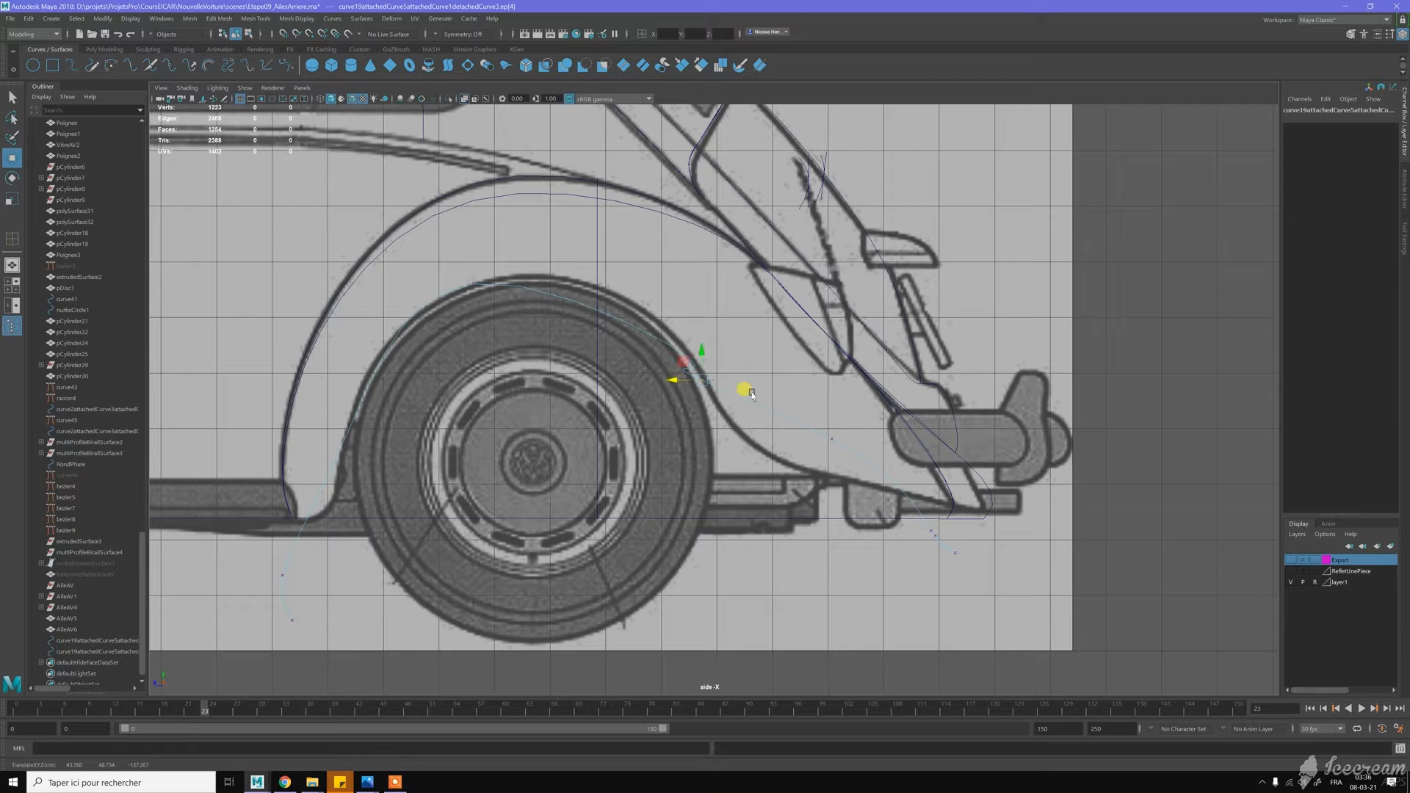
{"action": "left_click", "coordinate": [831, 438]}
{"action": "left_click_drag", "start_coordinate": [808, 417], "coordinate": [780, 442]}
{"action": "left_click", "coordinate": [691, 360]}
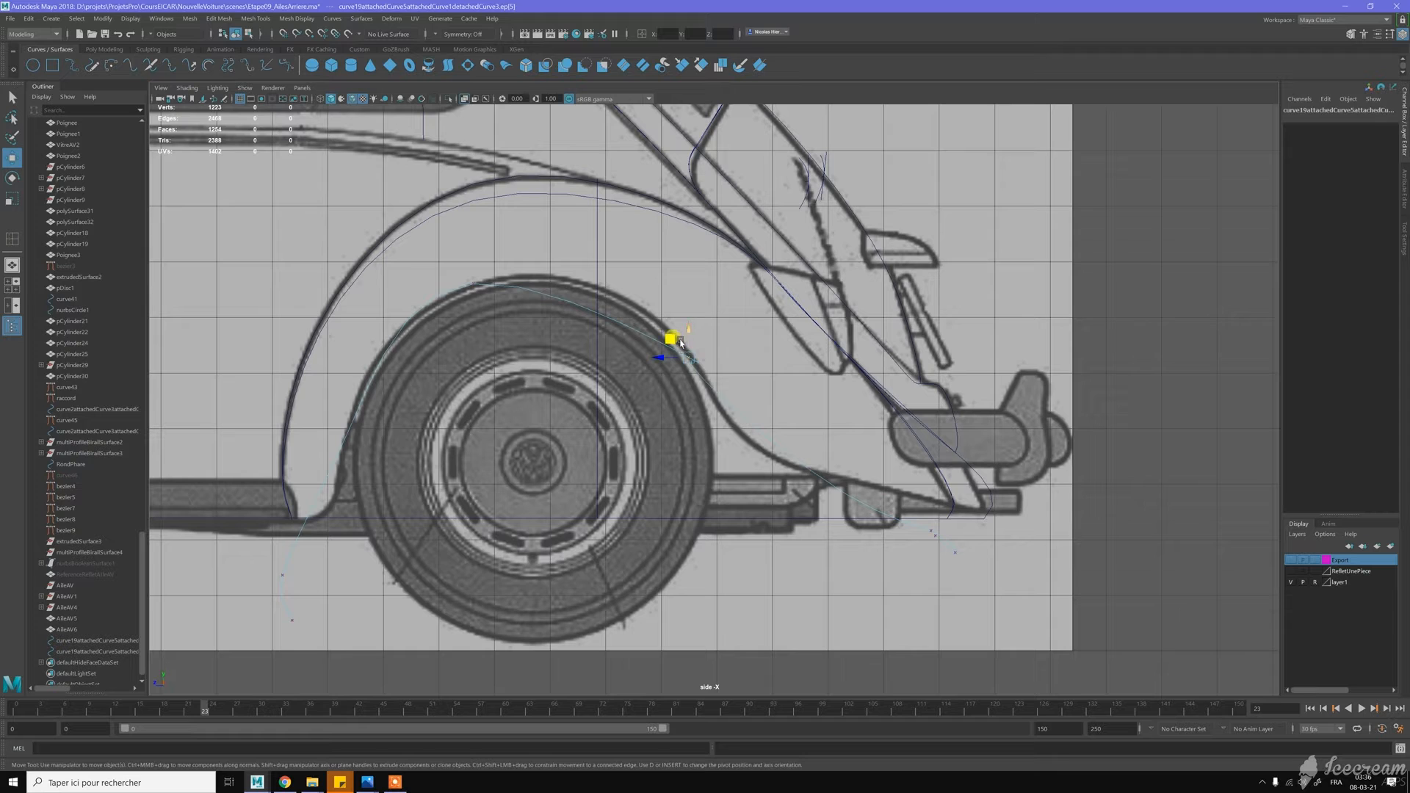
{"action": "left_click_drag", "start_coordinate": [485, 282], "coordinate": [519, 246]}
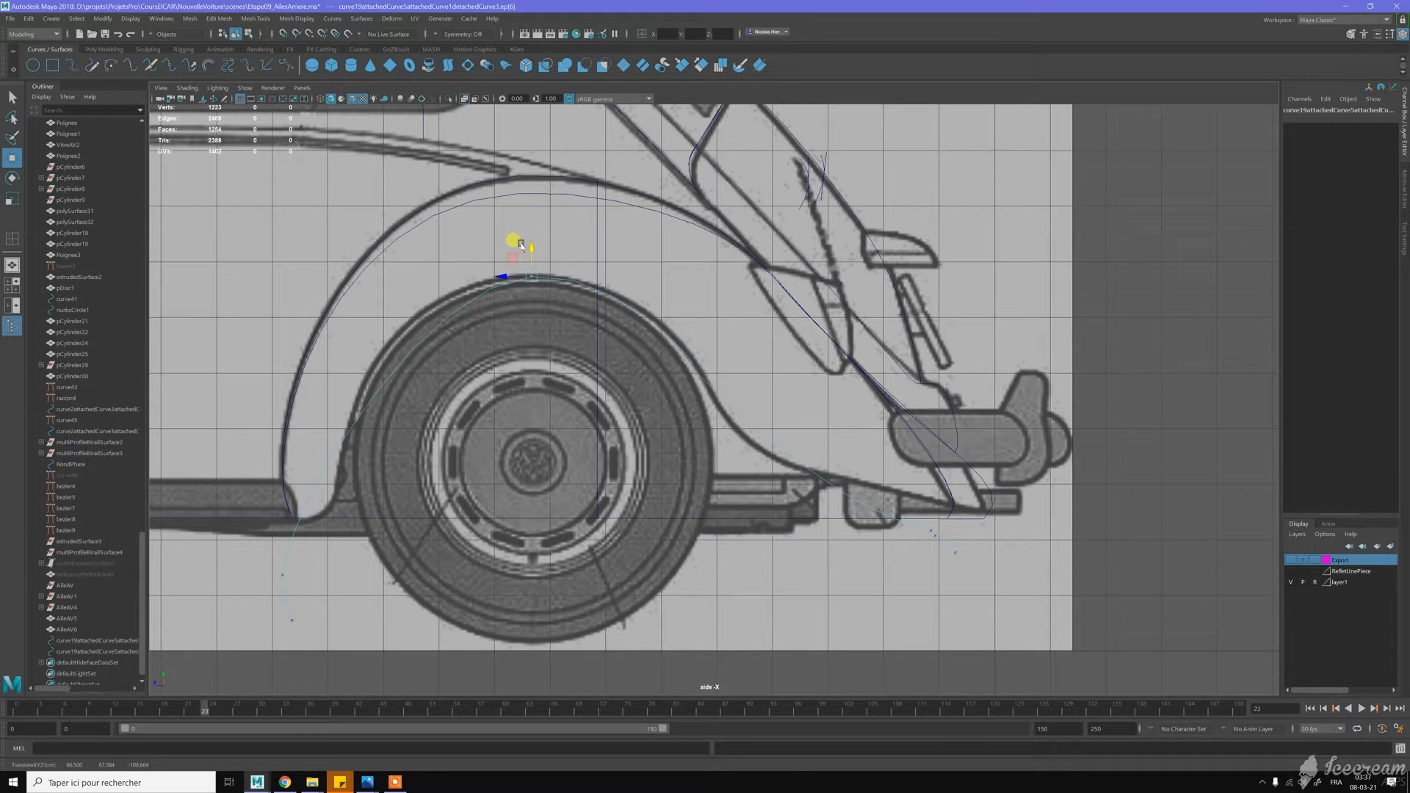
Reposition the duplicate's rear, top and front edit points so the curve follows the blueprint's wheel opening outline
{"action": "left_click_drag", "start_coordinate": [648, 326], "coordinate": [709, 366]}
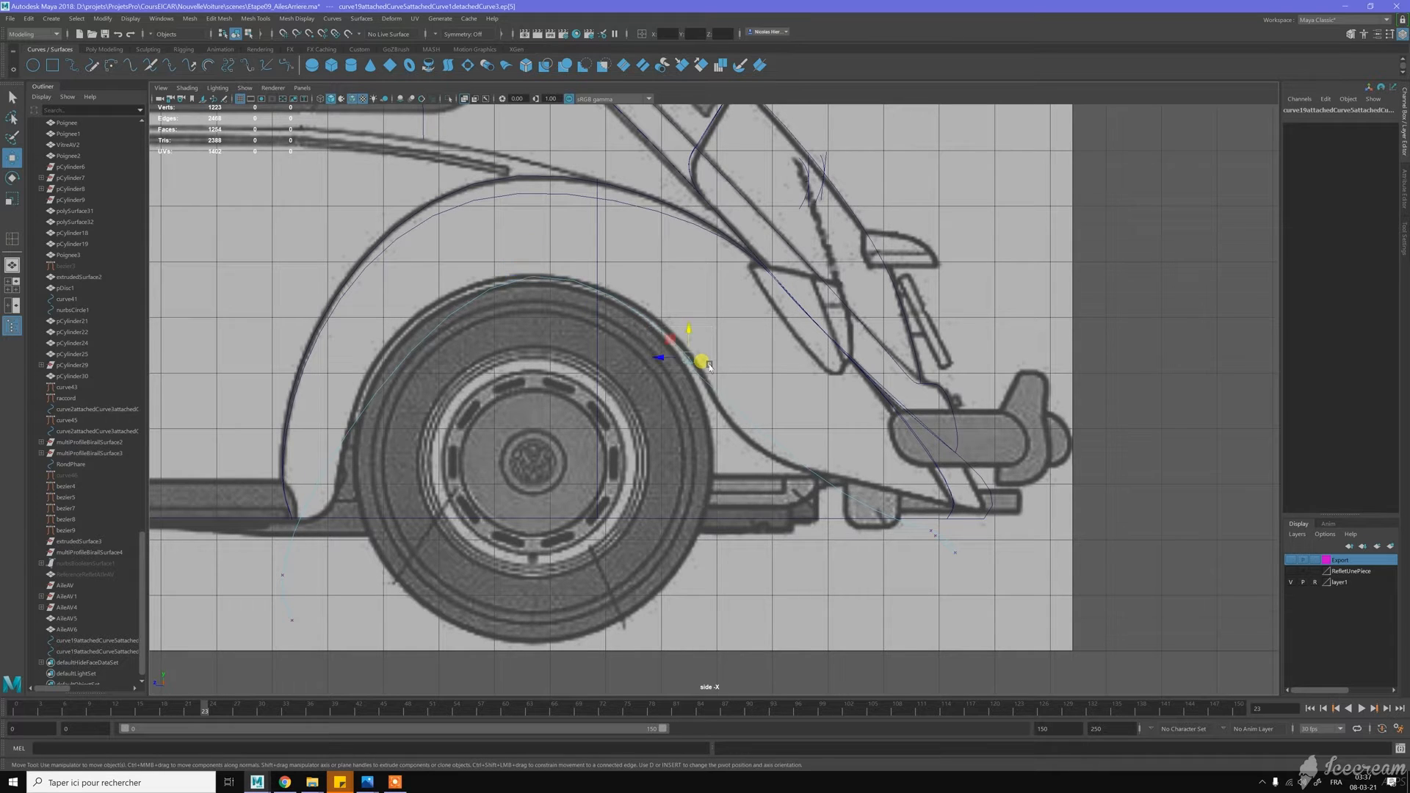
{"action": "left_click", "coordinate": [707, 365]}
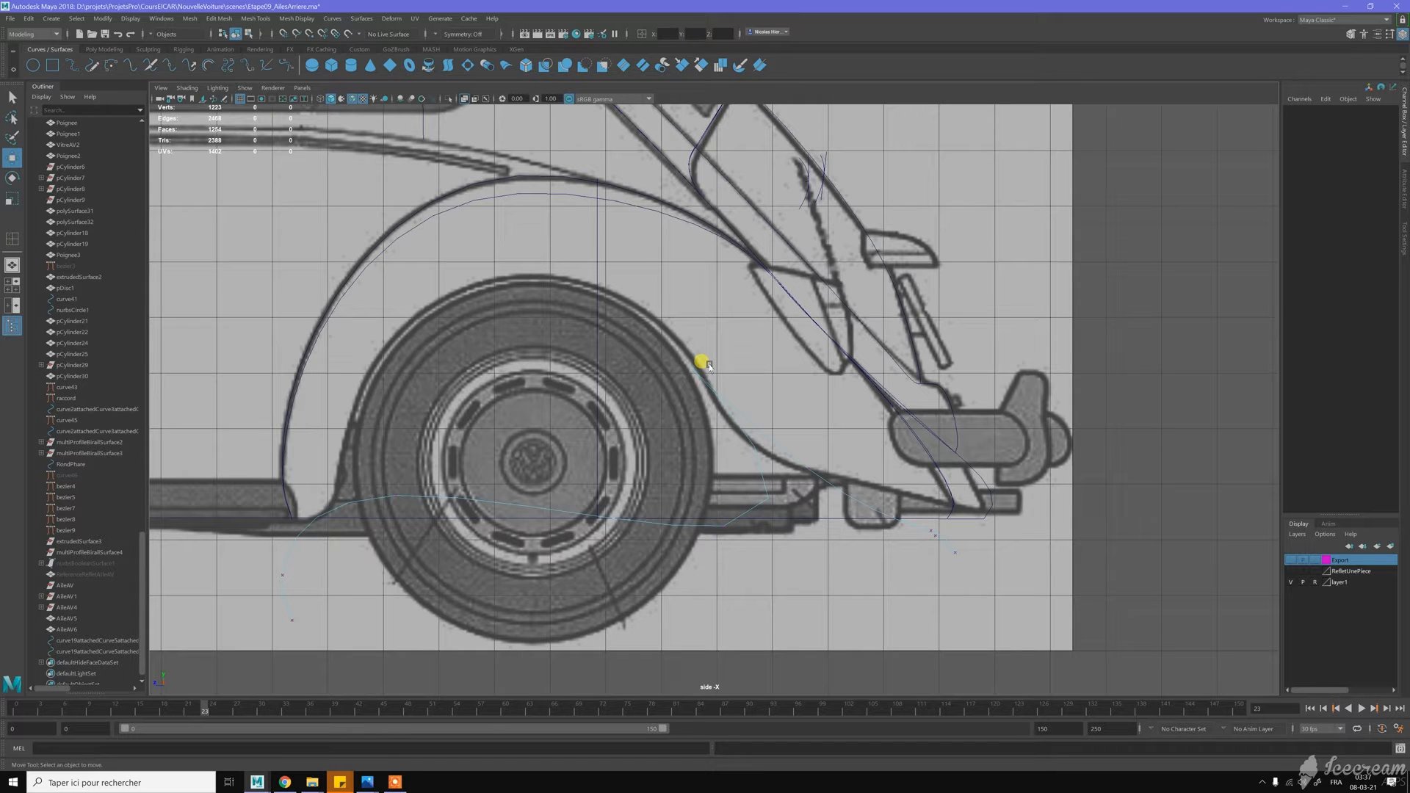
{"action": "left_click", "coordinate": [730, 523]}
{"action": "left_click_drag", "start_coordinate": [711, 509], "coordinate": [498, 260]}
{"action": "left_click", "coordinate": [372, 478]}
{"action": "left_click_drag", "start_coordinate": [372, 478], "coordinate": [342, 369]}
Raise the duplicate's front lower edit points onto the bottom front of the rear fender, ending at the running board
{"action": "left_click", "coordinate": [264, 560]}
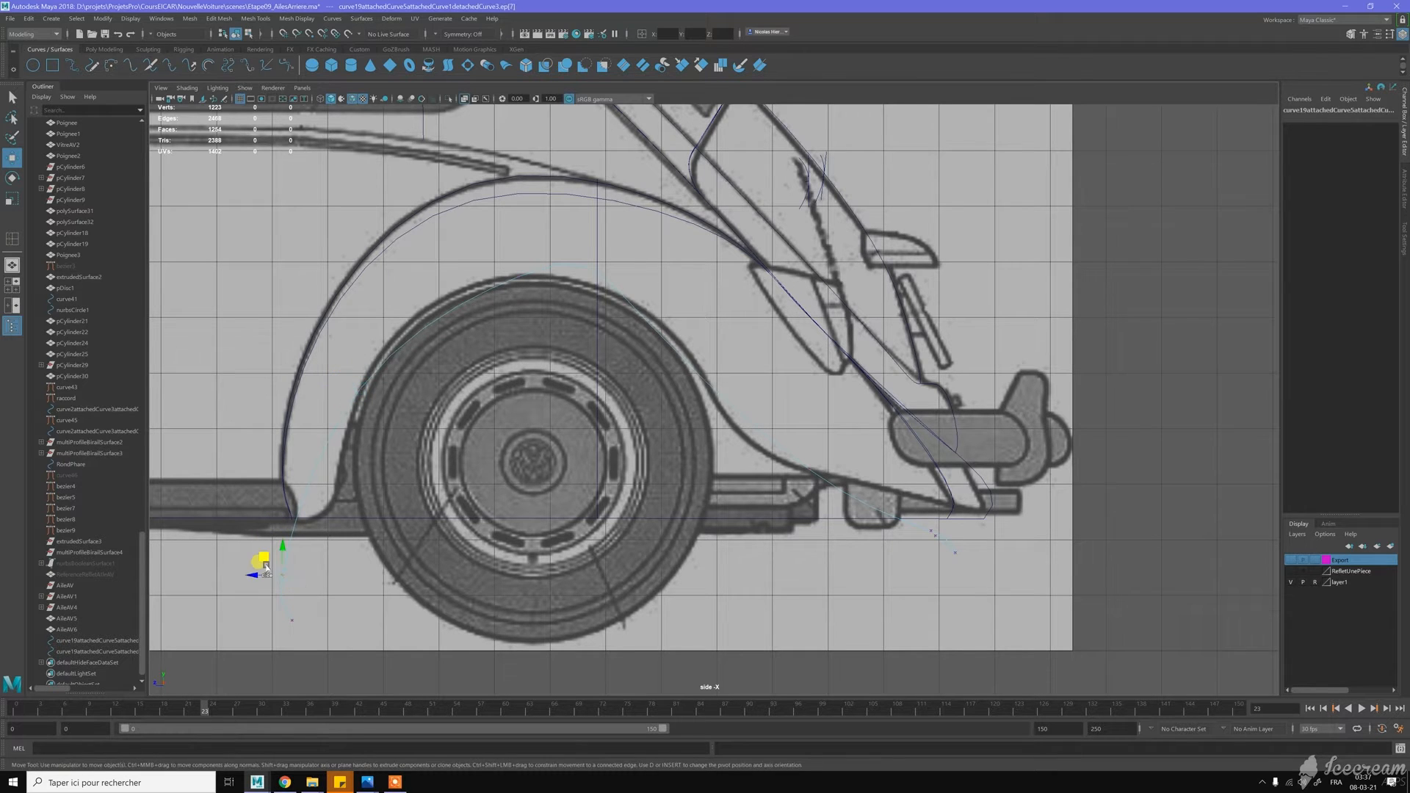
{"action": "left_click_drag", "start_coordinate": [263, 563], "coordinate": [318, 471]}
{"action": "left_click_drag", "start_coordinate": [259, 602], "coordinate": [308, 655]}
{"action": "left_click_drag", "start_coordinate": [273, 601], "coordinate": [273, 504]}
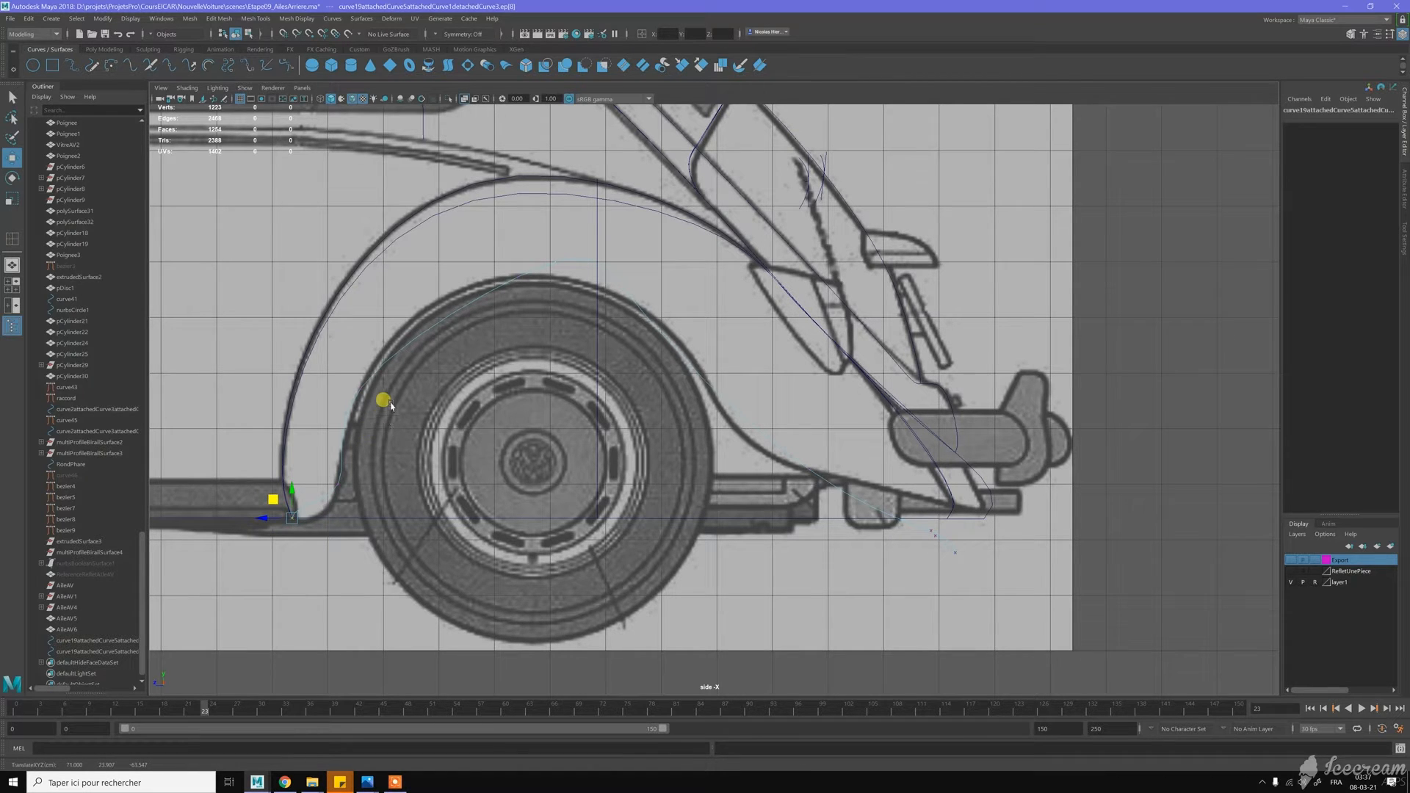
Raise the duplicate's lower rear edit point onto the fender's bottom edge below the bumper
{"action": "left_click", "coordinate": [514, 275]}
{"action": "middle_click_drag", "start_coordinate": [760, 487], "coordinate": [620, 459], "text": "alt"}
{"action": "middle_click_drag", "start_coordinate": [816, 495], "coordinate": [676, 470], "text": "alt"}
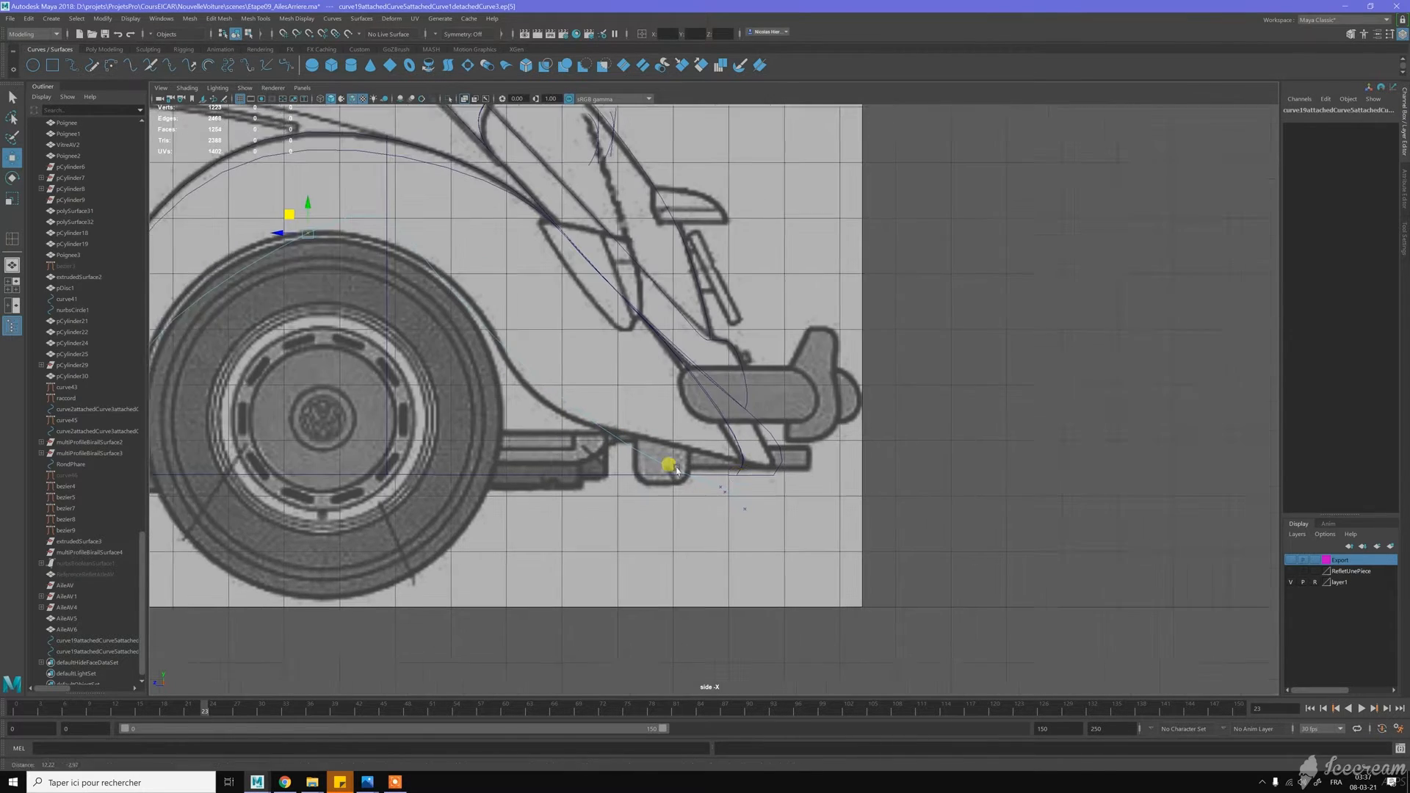
{"action": "scroll", "coordinate": [670, 467], "scroll_direction": "up", "scroll_amount": 4}
{"action": "left_click", "coordinate": [628, 506]}
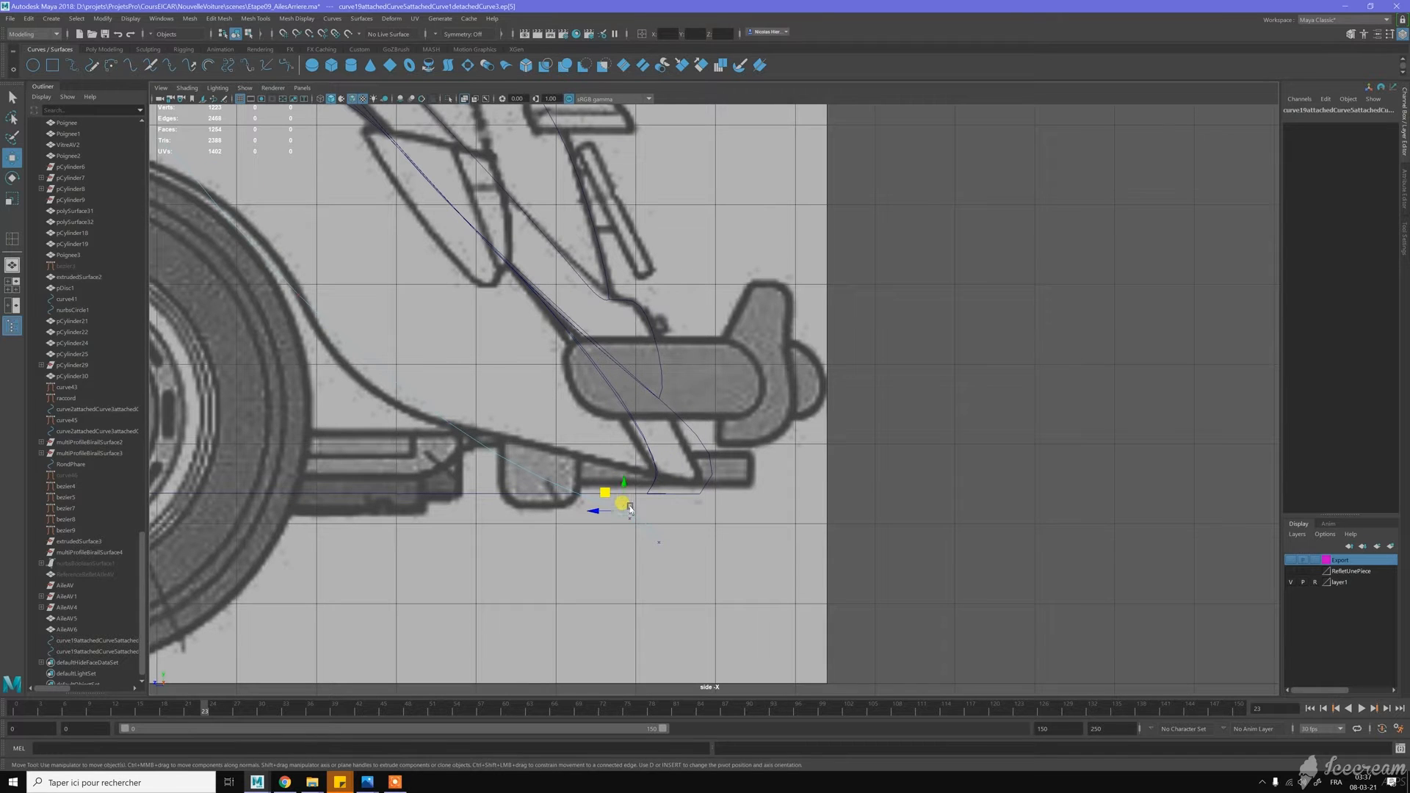
{"action": "left_click_drag", "start_coordinate": [622, 482], "coordinate": [628, 435]}
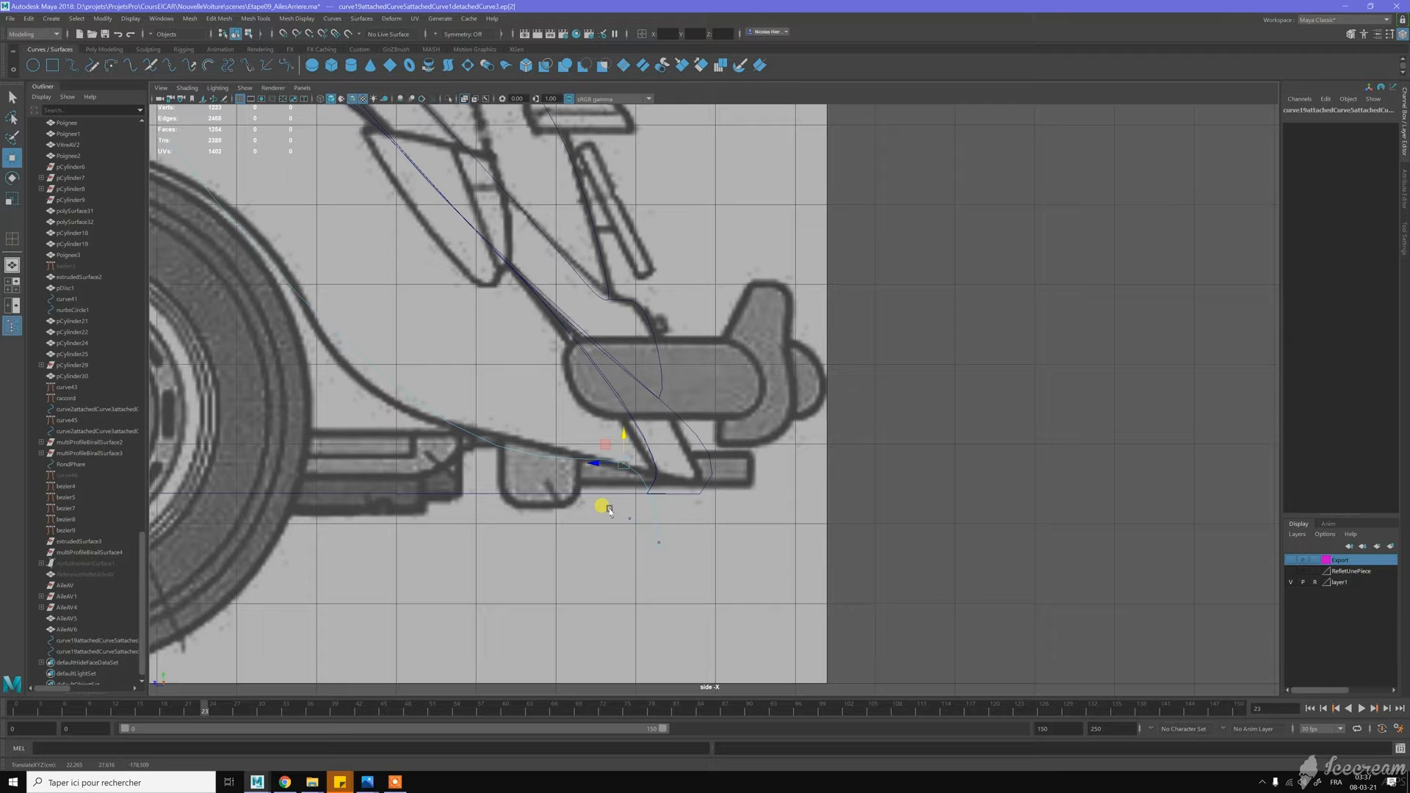
Show the wheel opening curve's control vertices and level the front end's vertex along the fender's bottom edge
{"action": "scroll", "coordinate": [764, 484], "scroll_direction": "down", "scroll_amount": 1}
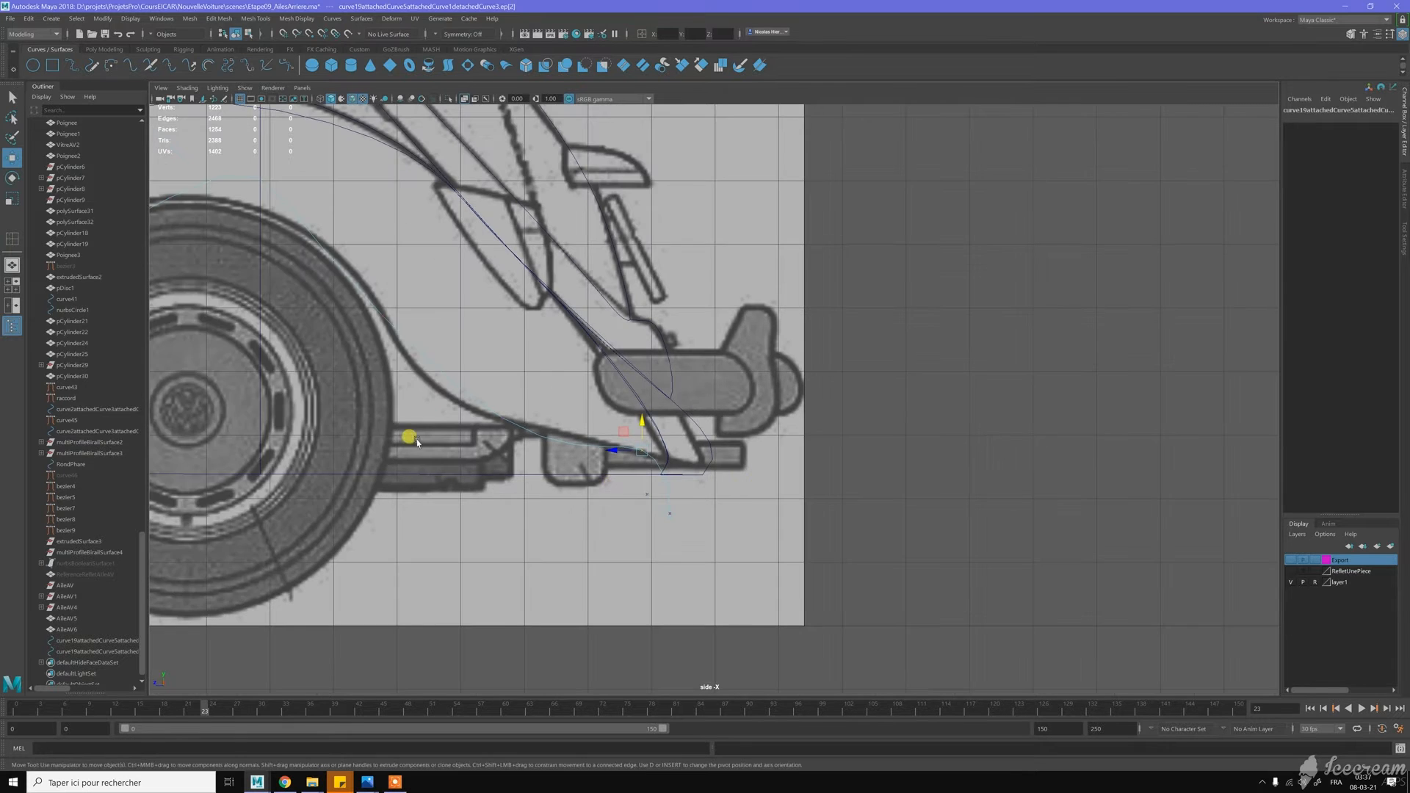
{"action": "middle_click_drag", "start_coordinate": [316, 427], "coordinate": [878, 499], "text": "alt"}
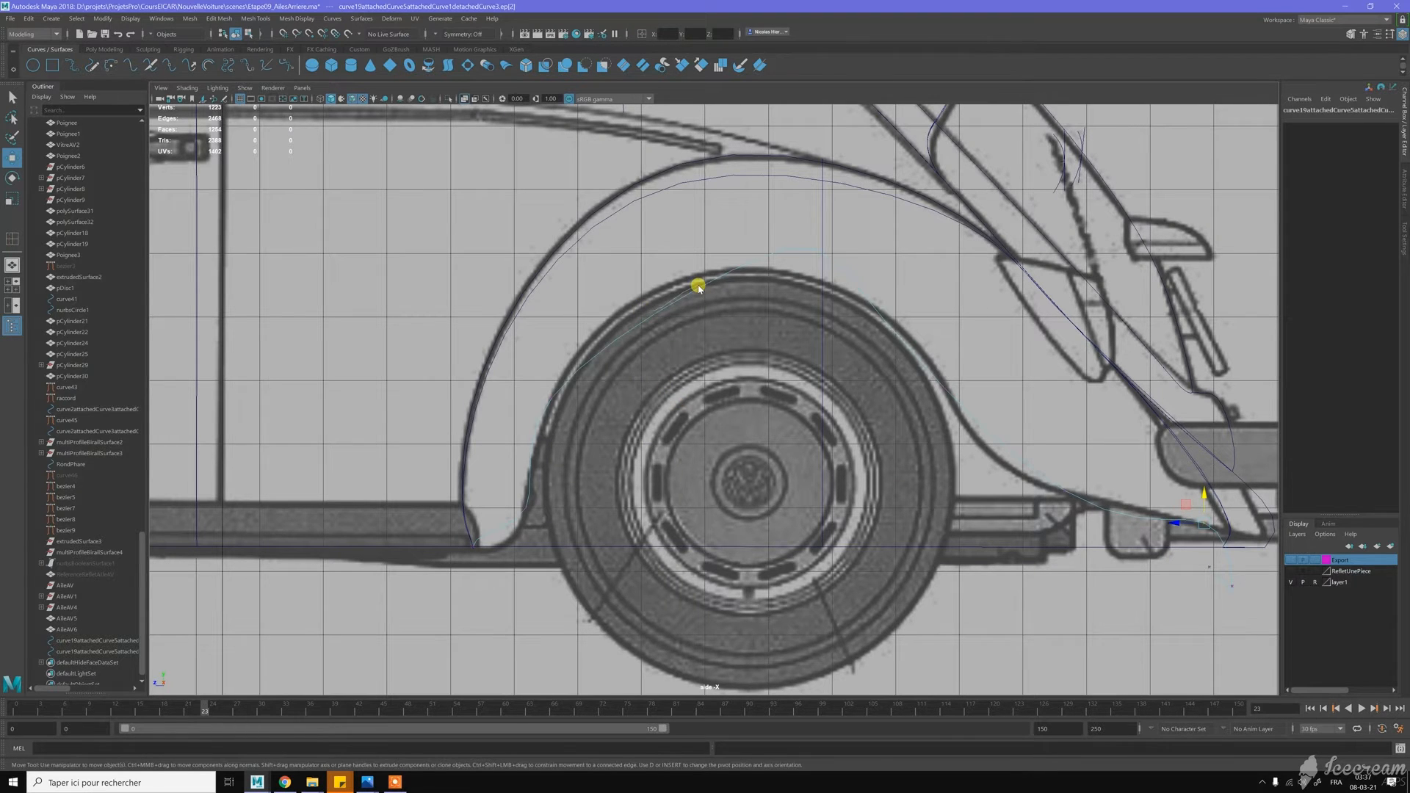
{"action": "left_click", "coordinate": [663, 301]}
{"action": "right_click", "coordinate": [672, 303], "text": "shift"}
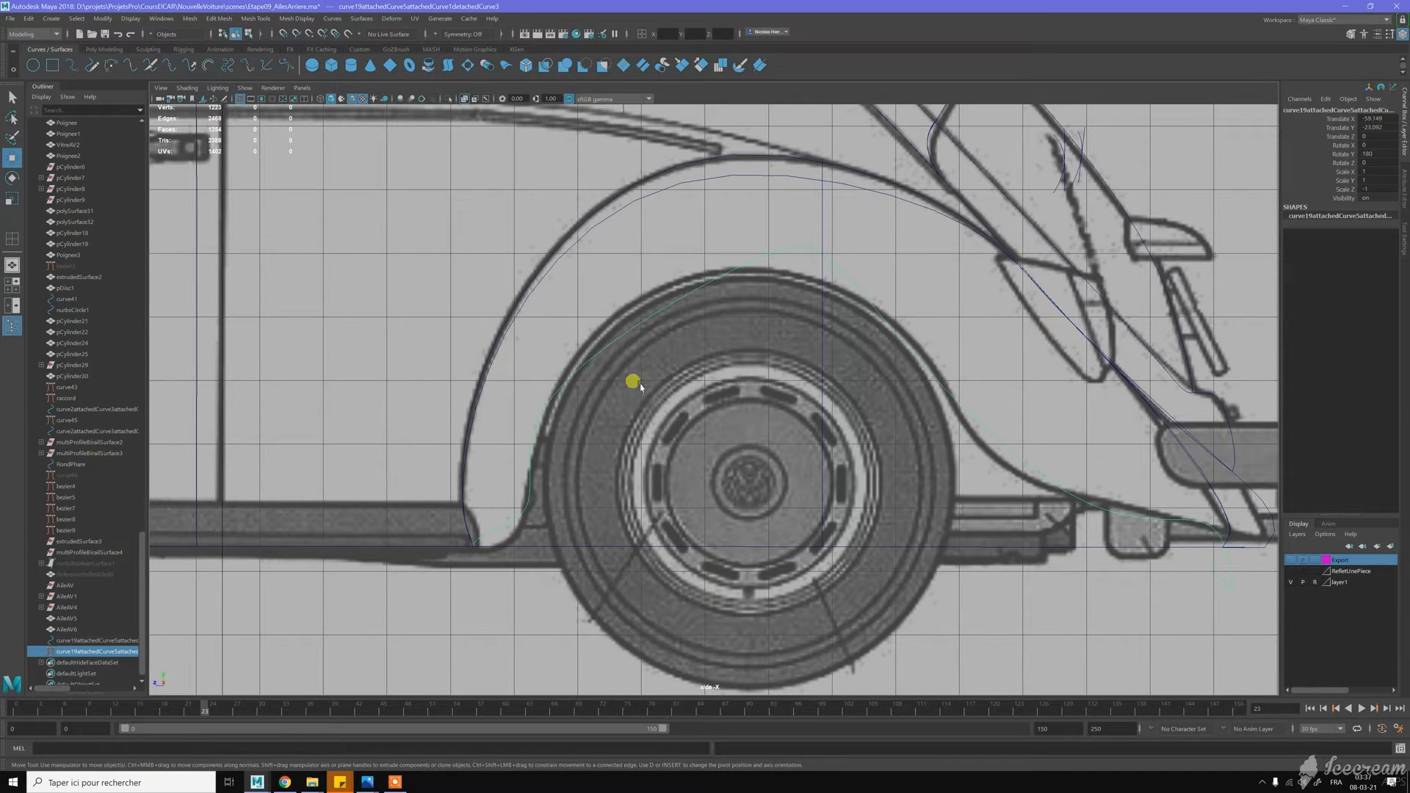
{"action": "right_click_drag", "start_coordinate": [580, 370], "coordinate": [541, 365]}
{"action": "scroll", "coordinate": [455, 514], "scroll_direction": "up", "scroll_amount": 1}
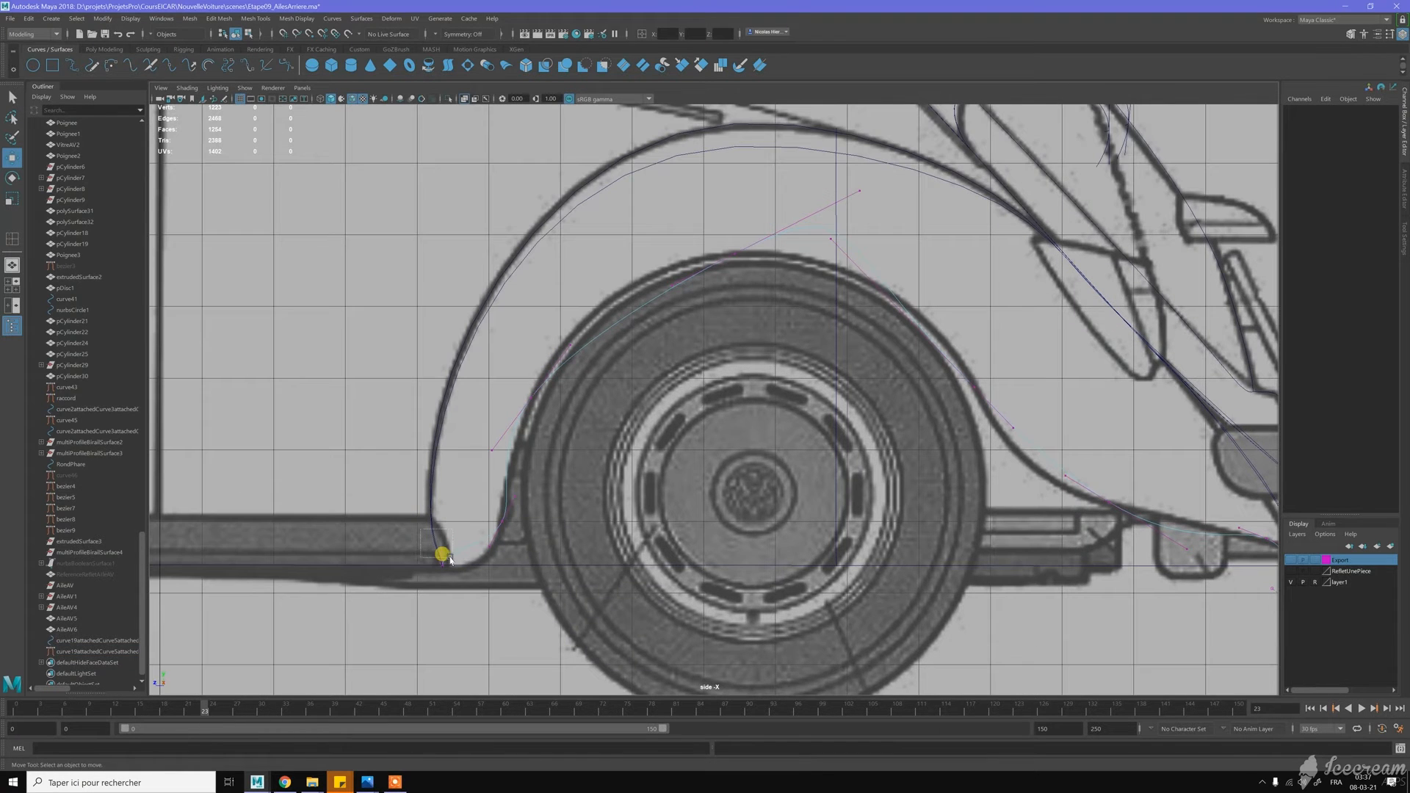
{"action": "left_click_drag", "start_coordinate": [447, 557], "coordinate": [422, 536]}
{"action": "middle_click_drag", "start_coordinate": [422, 535], "coordinate": [457, 555]}
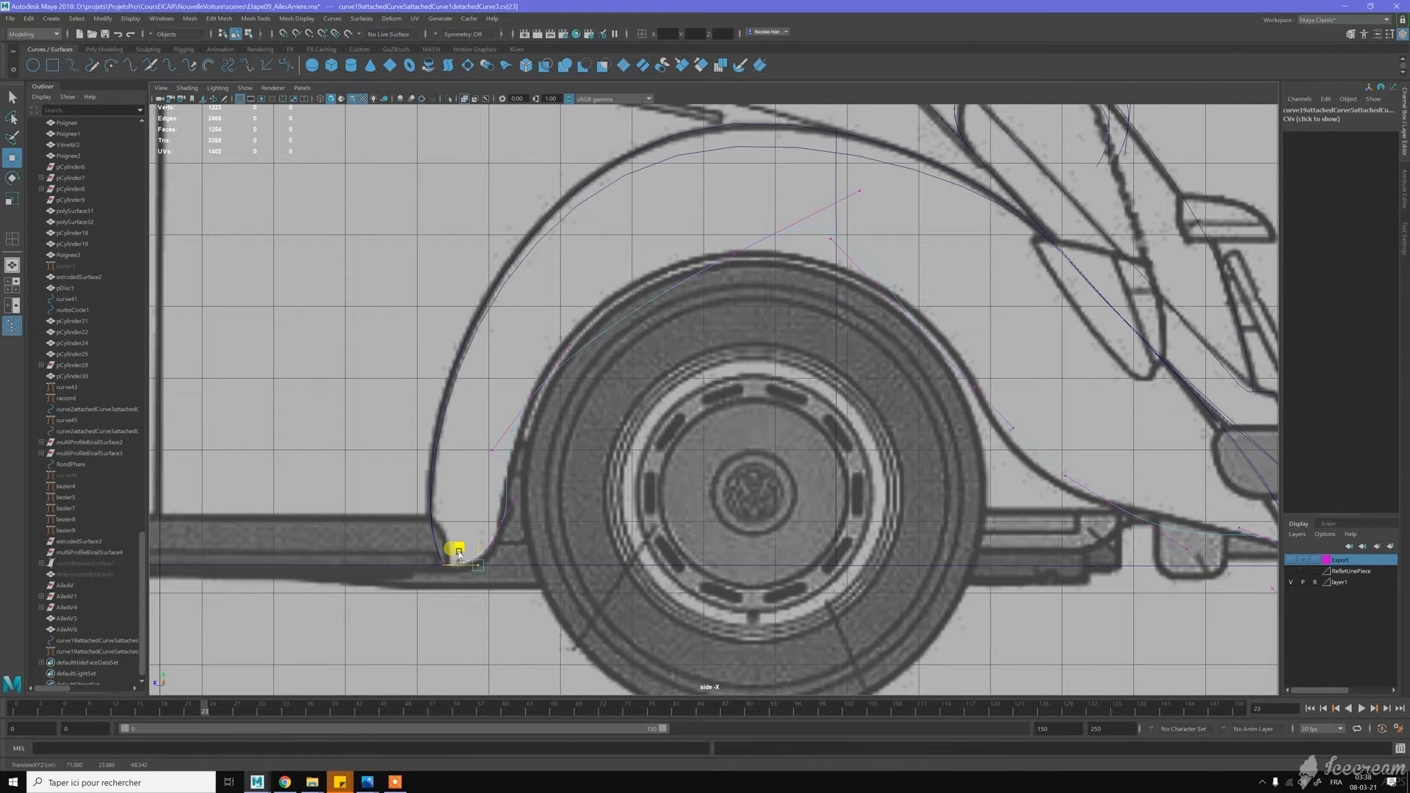
Adjust the control vertices ahead of the wheel so the curve hugs the front edge of the wheel opening
{"action": "left_click", "coordinate": [514, 488]}
{"action": "left_click", "coordinate": [513, 519]}
{"action": "left_click", "coordinate": [489, 523]}
{"action": "left_click_drag", "start_coordinate": [486, 516], "coordinate": [485, 530]}
{"action": "left_click_drag", "start_coordinate": [506, 476], "coordinate": [475, 486]}
{"action": "left_click", "coordinate": [497, 449]}
{"action": "left_click_drag", "start_coordinate": [480, 456], "coordinate": [495, 422]}
Level the control vertices above the wheel and align those behind it with the wheel opening's rear outline
{"action": "middle_click_drag", "start_coordinate": [672, 283], "coordinate": [624, 338], "text": "alt"}
{"action": "left_click_drag", "start_coordinate": [671, 304], "coordinate": [548, 296]}
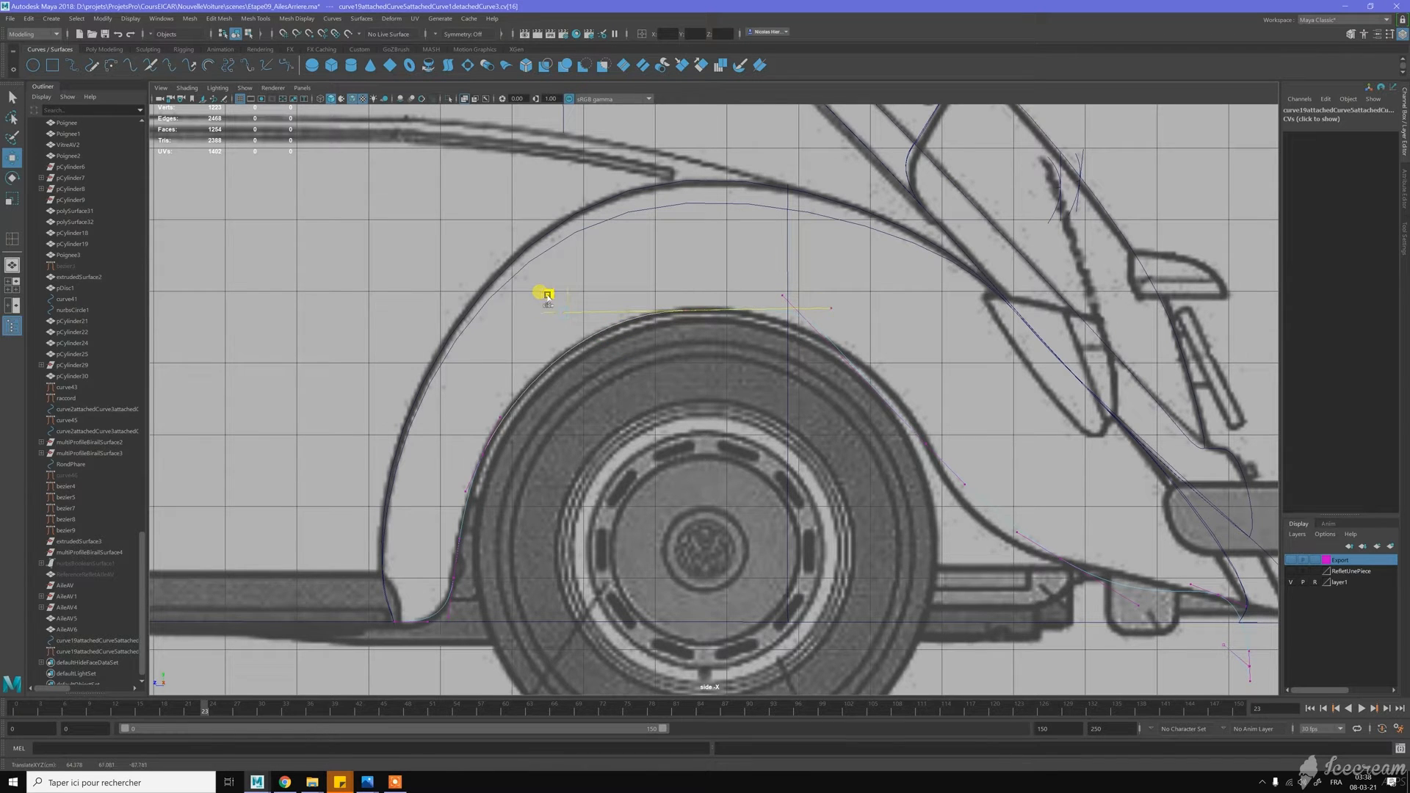
{"action": "middle_click_drag", "start_coordinate": [857, 394], "coordinate": [687, 373], "text": "alt"}
{"action": "left_click_drag", "start_coordinate": [732, 374], "coordinate": [783, 474]}
{"action": "mouse_move", "coordinate": [629, 289]}
{"action": "left_mouse_down"}
{"action": "mouse_move", "coordinate": [591, 254]}
{"action": "mouse_move", "coordinate": [625, 272]}
{"action": "left_mouse_up"}
{"action": "left_click_drag", "start_coordinate": [652, 301], "coordinate": [705, 351]}
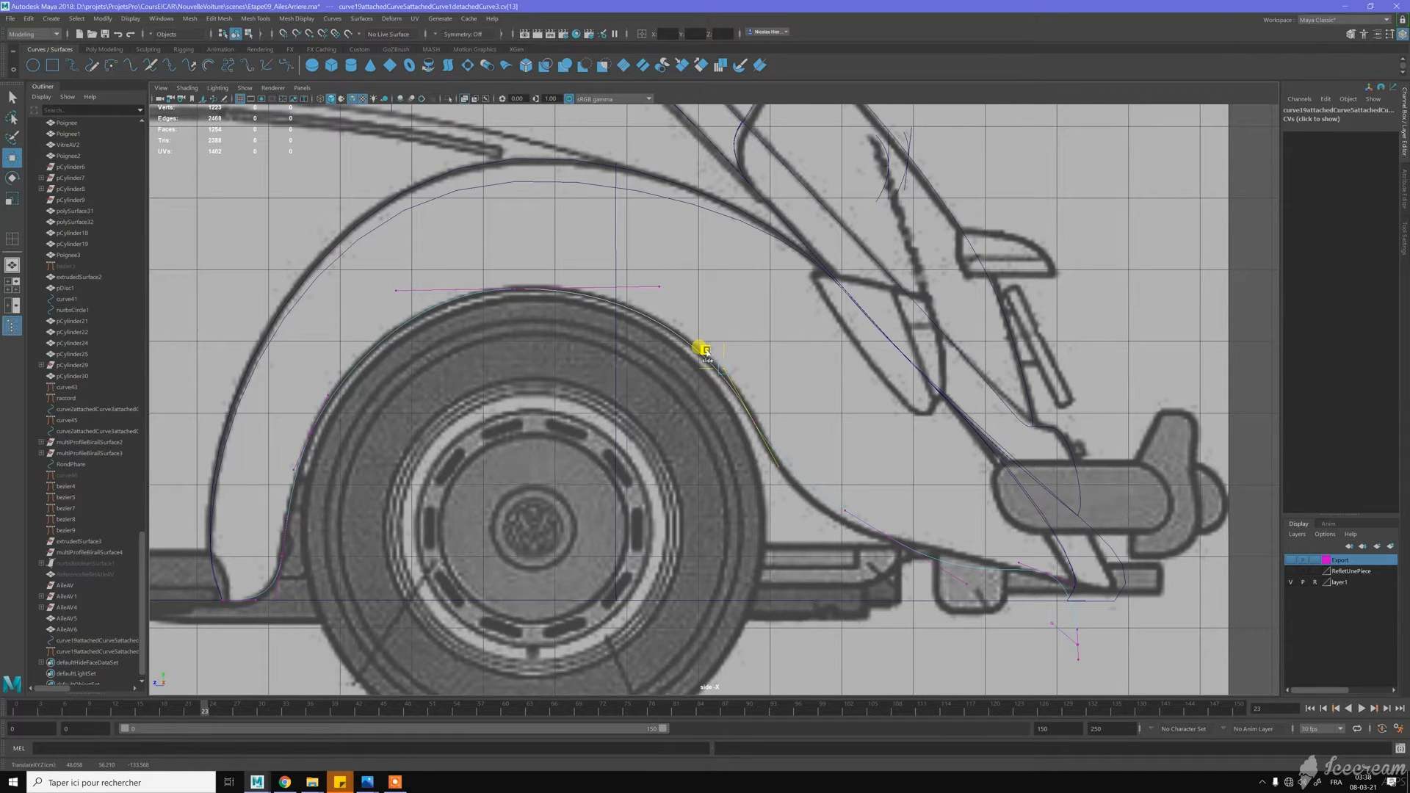
Move the control vertex at the lower rear bend so the curve flows smoothly into the fender's bottom edge
{"action": "middle_click_drag", "start_coordinate": [855, 465], "coordinate": [717, 387], "text": "alt"}
{"action": "left_click", "coordinate": [718, 427]}
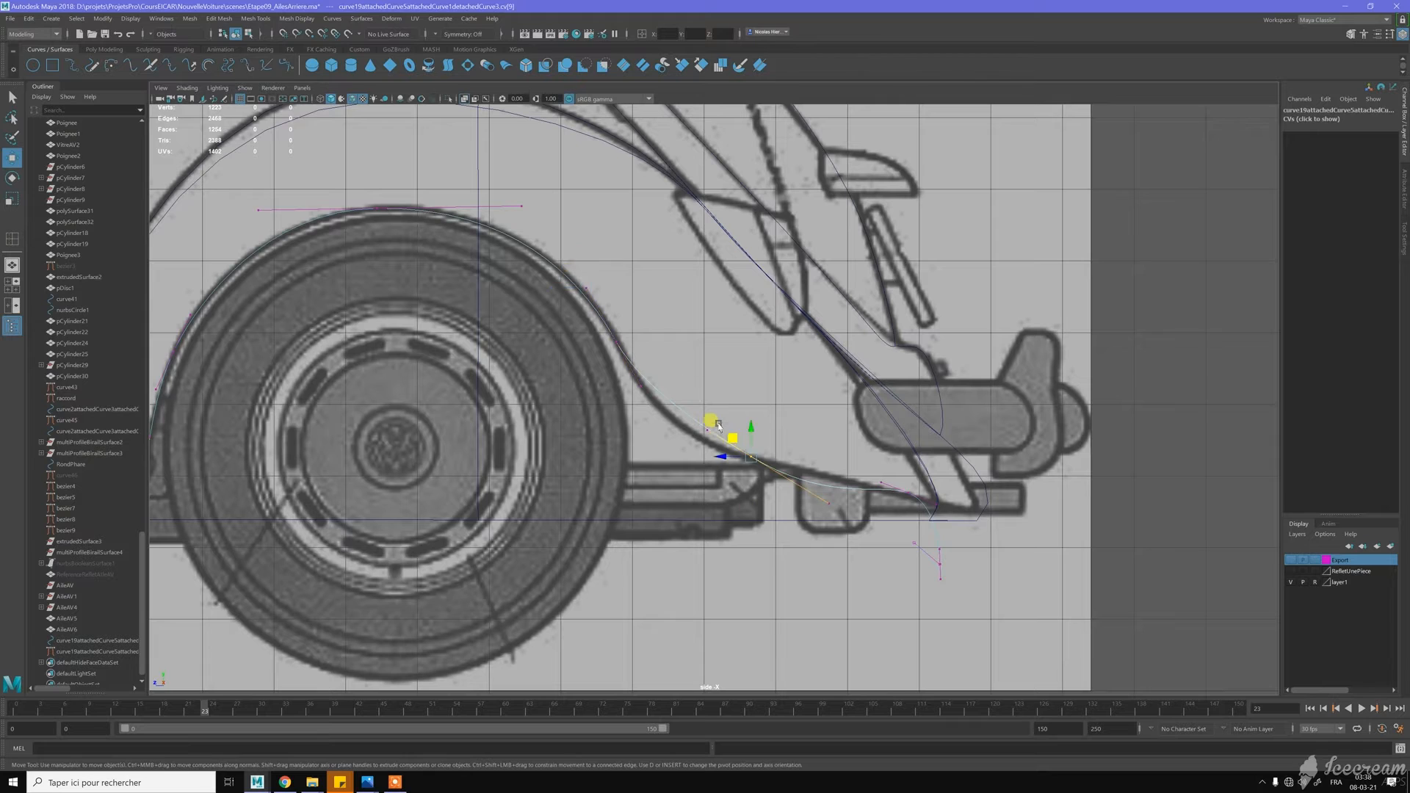
{"action": "left_click_drag", "start_coordinate": [733, 438], "coordinate": [655, 416]}
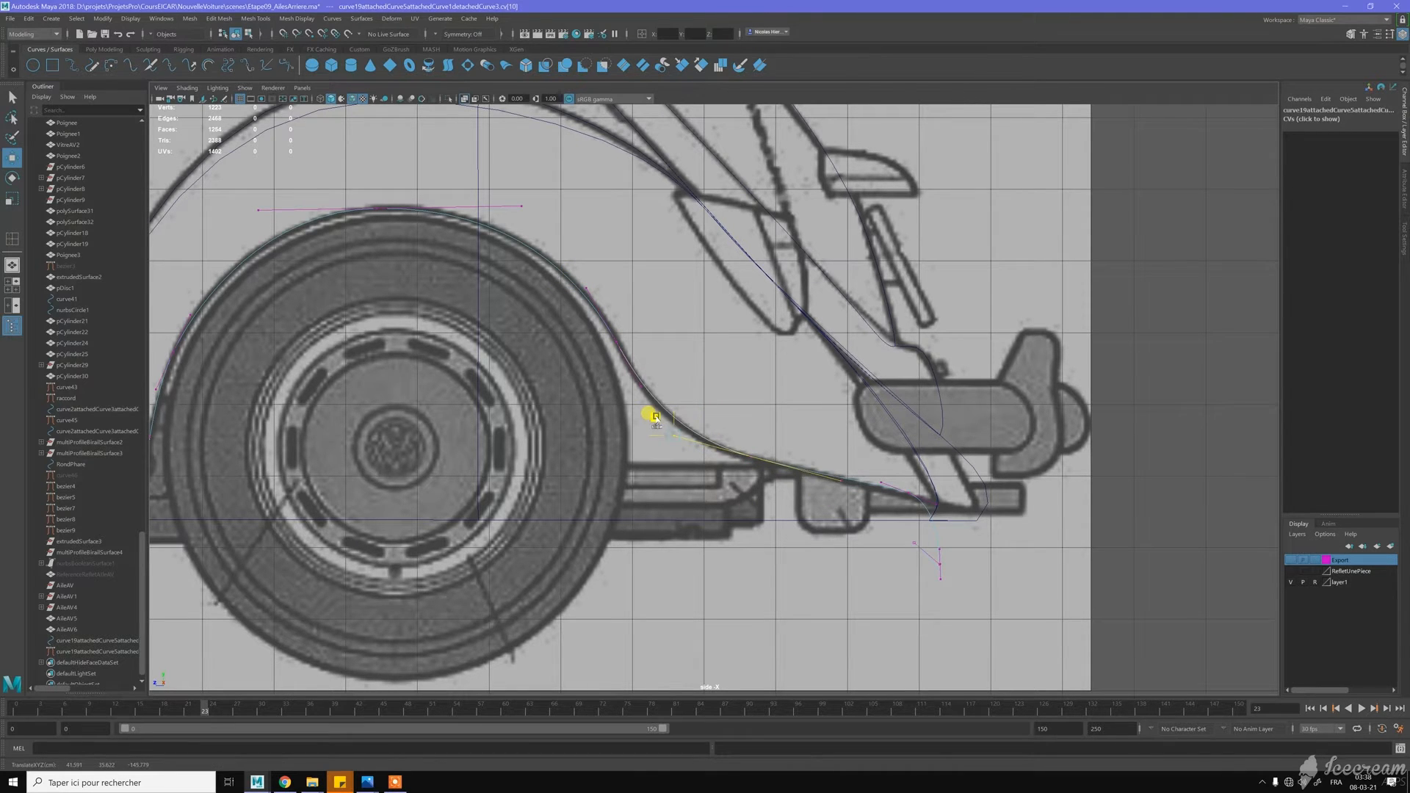
{"action": "left_click_drag", "start_coordinate": [644, 413], "coordinate": [642, 412]}
Move the control vertex near the curve's rear end onto the fender's bottom edge beneath the bumper
{"action": "middle_click_drag", "start_coordinate": [1002, 472], "coordinate": [706, 397], "text": "alt"}
{"action": "scroll", "coordinate": [621, 391], "scroll_direction": "up", "scroll_amount": 2}
{"action": "left_click_drag", "start_coordinate": [506, 375], "coordinate": [570, 420]}
{"action": "left_click", "coordinate": [561, 413]}
{"action": "left_click_drag", "start_coordinate": [560, 377], "coordinate": [559, 384]}
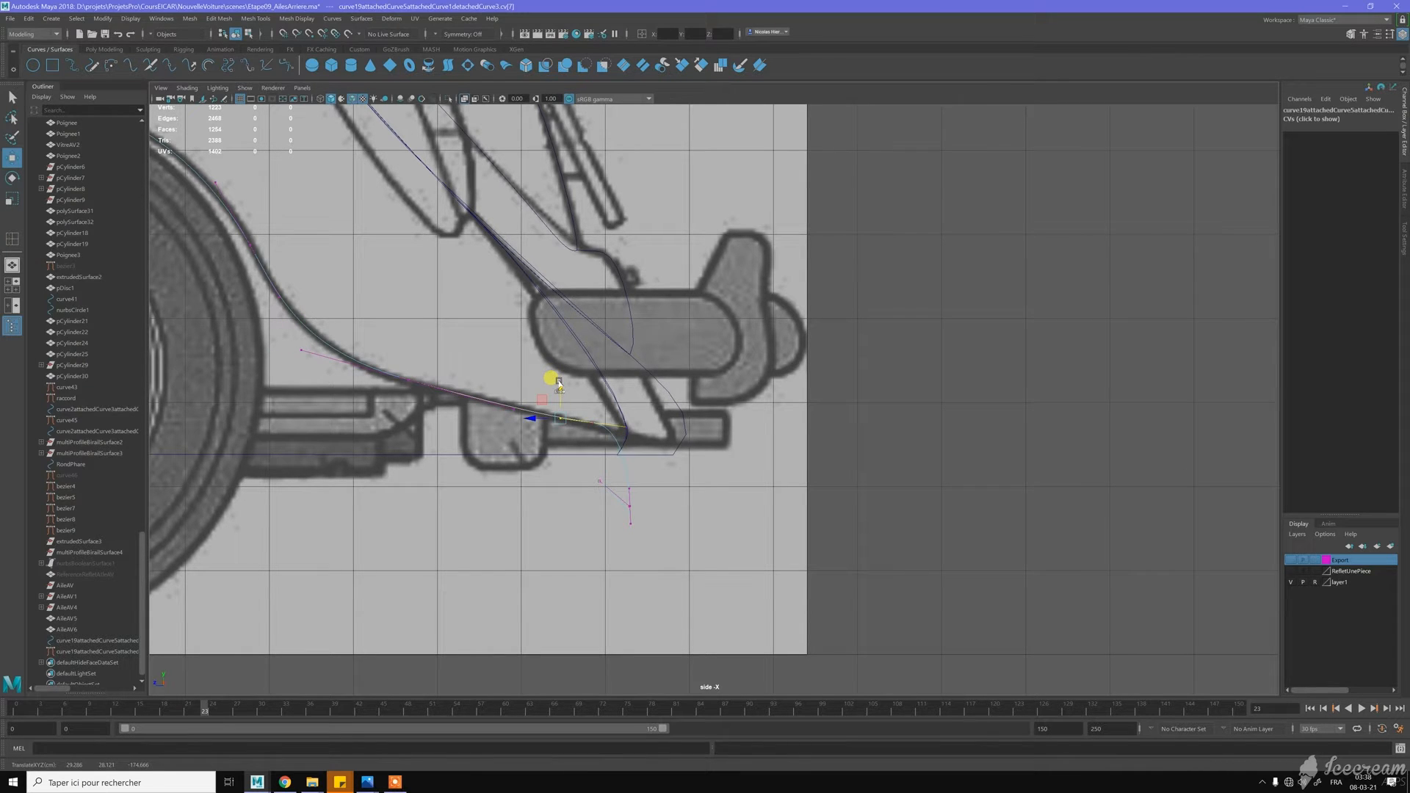
{"action": "left_click_drag", "start_coordinate": [564, 387], "coordinate": [563, 388]}
Select the control vertex at the curve's front end and shift it slightly toward the car's front in the top view
{"action": "scroll", "coordinate": [765, 477], "scroll_direction": "down", "scroll_amount": 5}
{"action": "middle_click_drag", "start_coordinate": [463, 415], "coordinate": [768, 485], "text": "alt"}
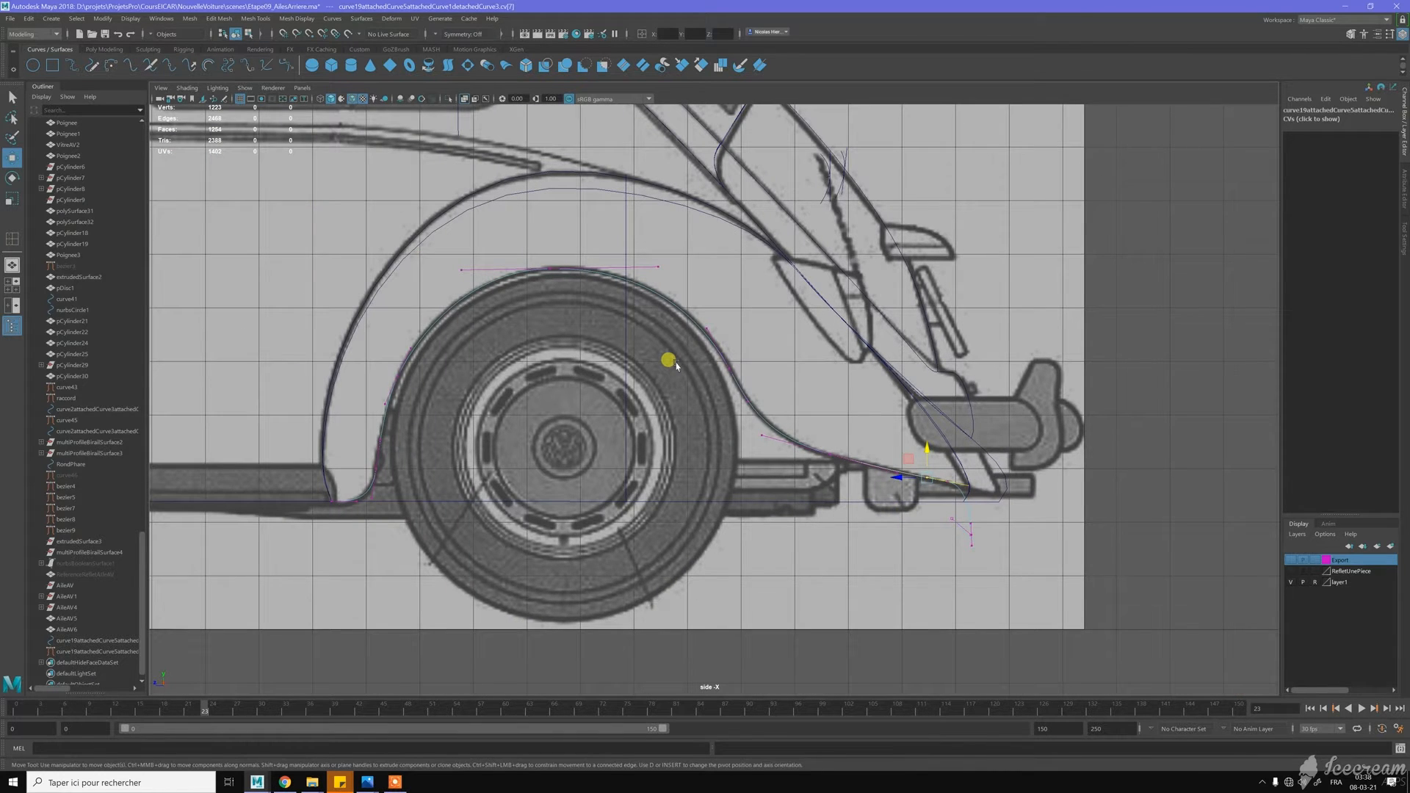
{"action": "key", "text": "space"}
{"action": "scroll", "coordinate": [472, 152], "scroll_direction": "up", "scroll_amount": 8}
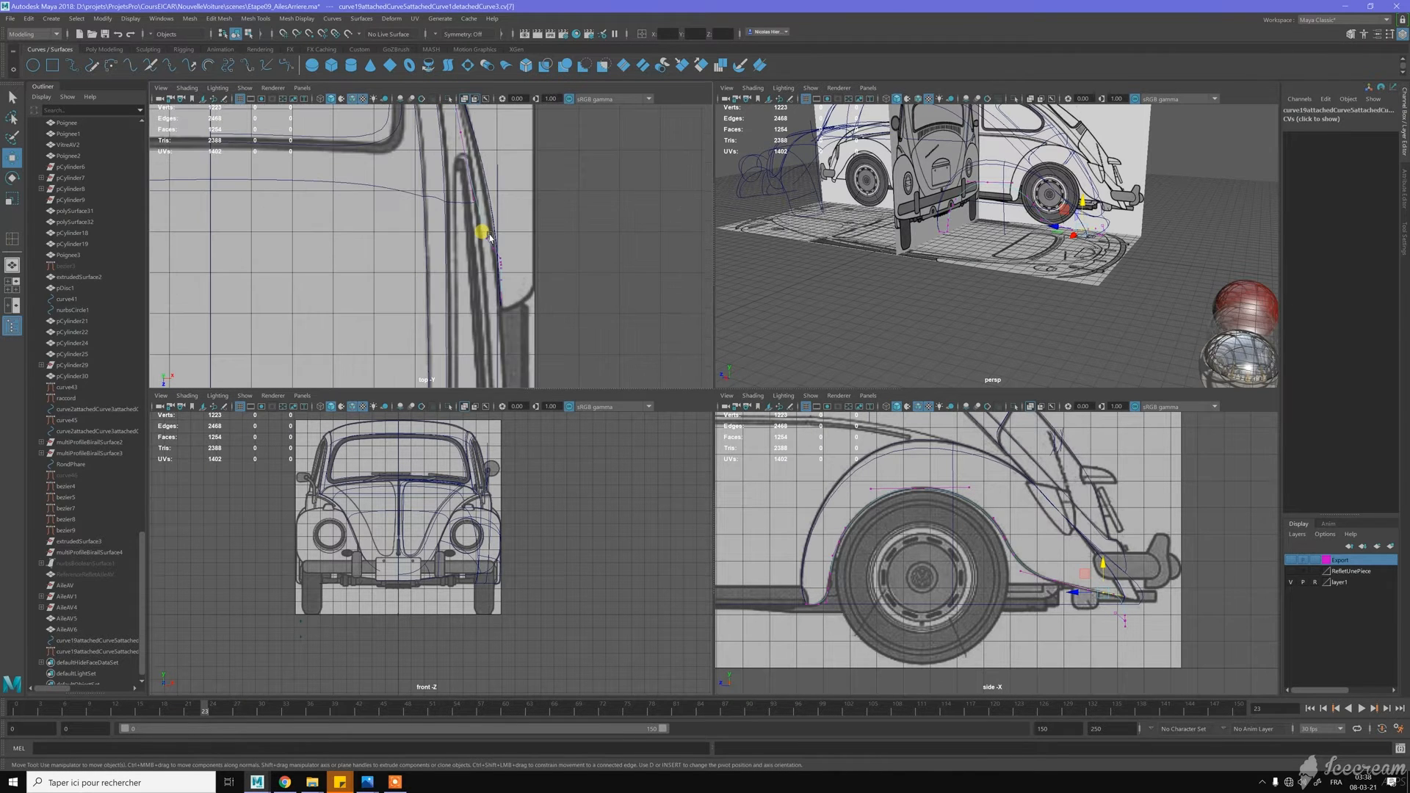
{"action": "left_click_drag", "start_coordinate": [968, 270], "coordinate": [1000, 293], "text": "alt"}
{"action": "right_click_drag", "start_coordinate": [970, 269], "coordinate": [1127, 411], "text": "alt"}
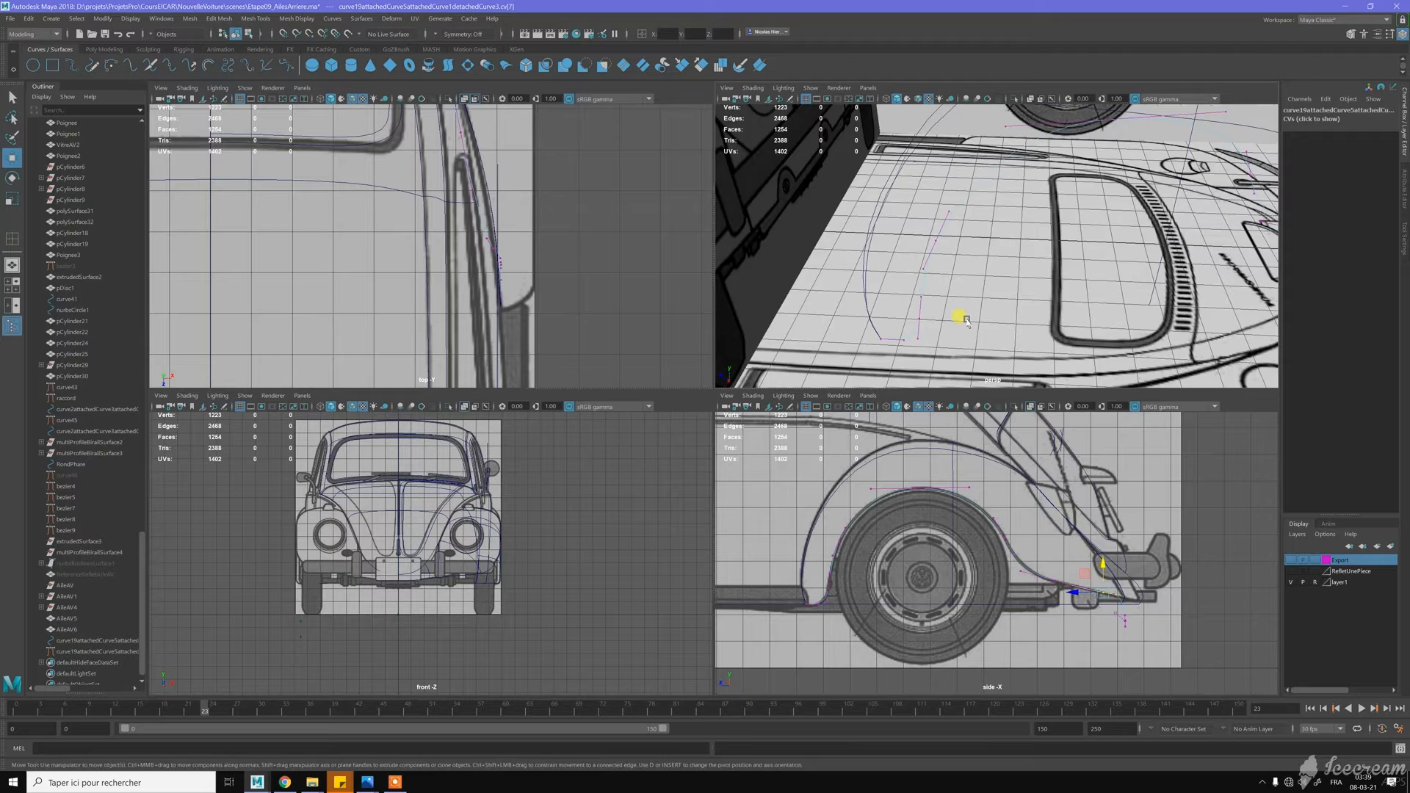
{"action": "scroll", "coordinate": [930, 309], "scroll_direction": "up", "scroll_amount": 3}
{"action": "left_click", "coordinate": [830, 249]}
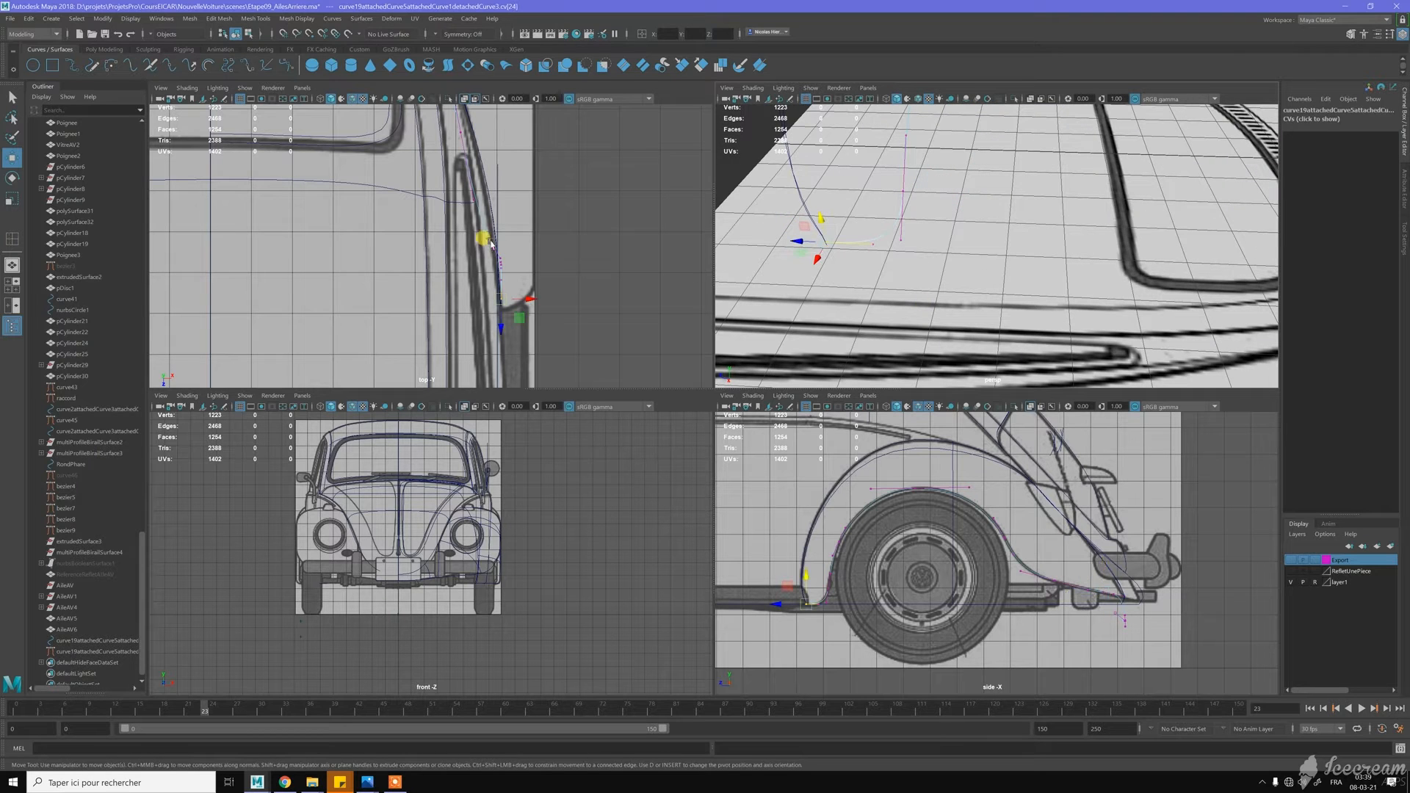
{"action": "scroll", "coordinate": [519, 279], "scroll_direction": "up", "scroll_amount": 2}
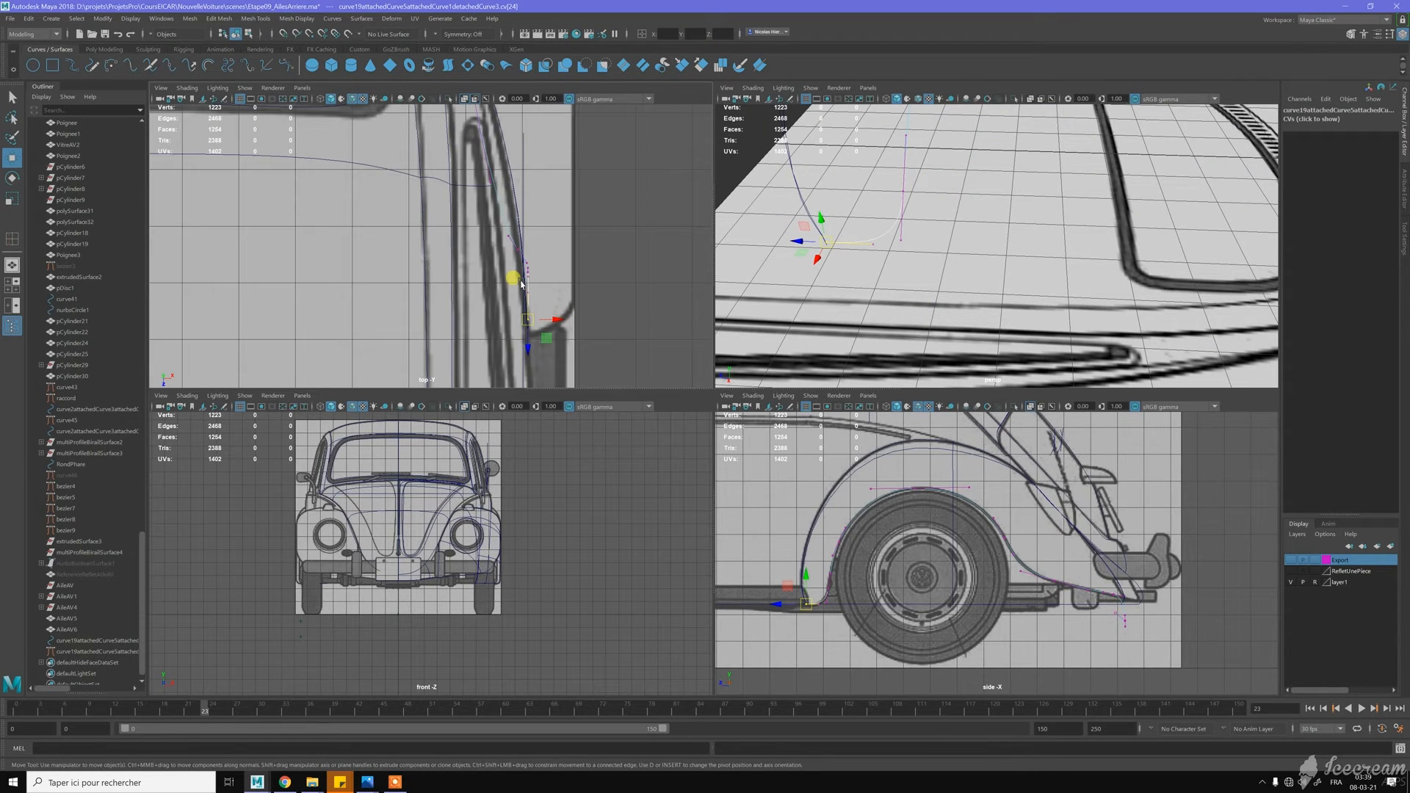
{"action": "scroll", "coordinate": [517, 290], "scroll_direction": "up", "scroll_amount": 2}
{"action": "left_click_drag", "start_coordinate": [504, 313], "coordinate": [500, 325]}
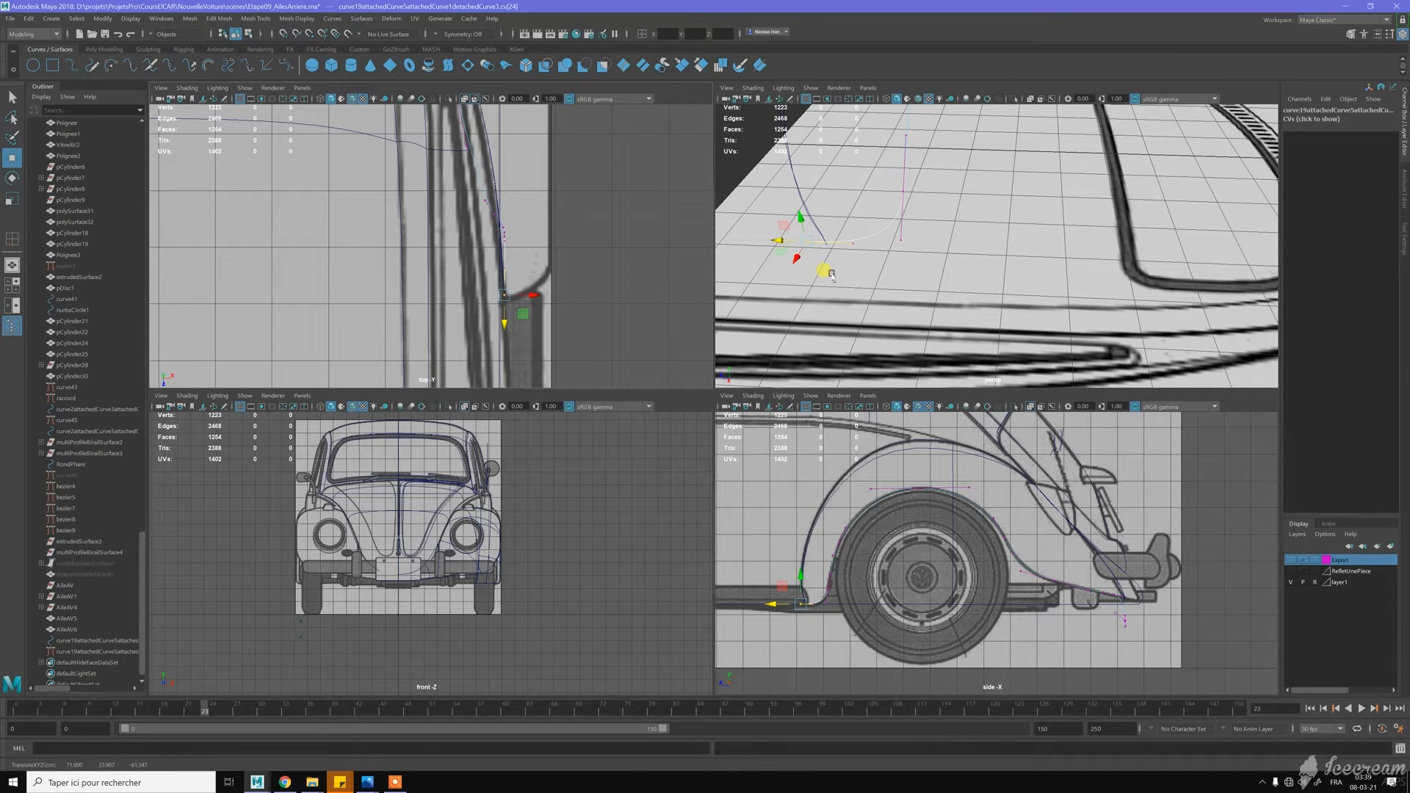
Pull the control vertices near the front base of the wheel opening outward to the fender's outer edge in the top view
{"action": "left_click_drag", "start_coordinate": [890, 236], "coordinate": [899, 240], "text": "alt"}
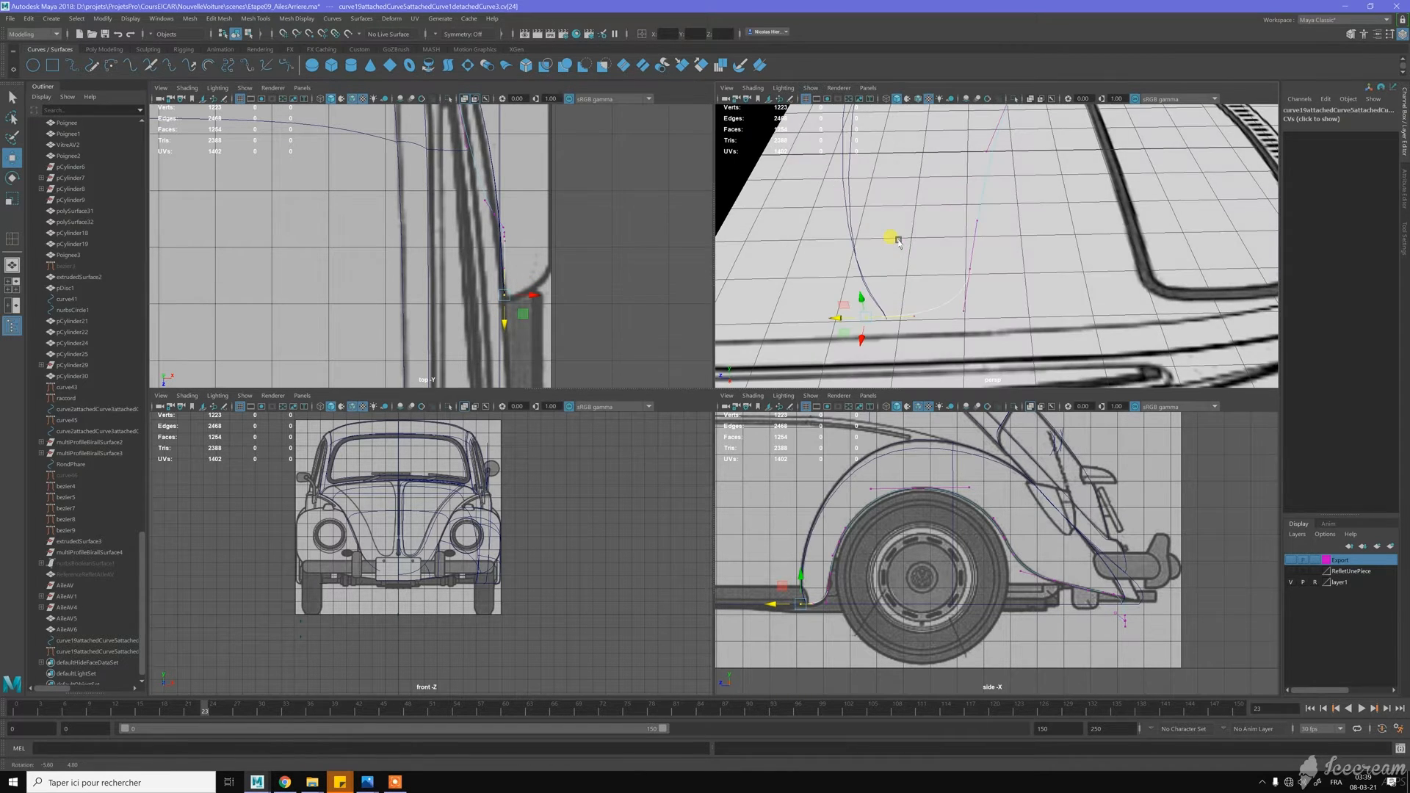
{"action": "left_click", "coordinate": [980, 279]}
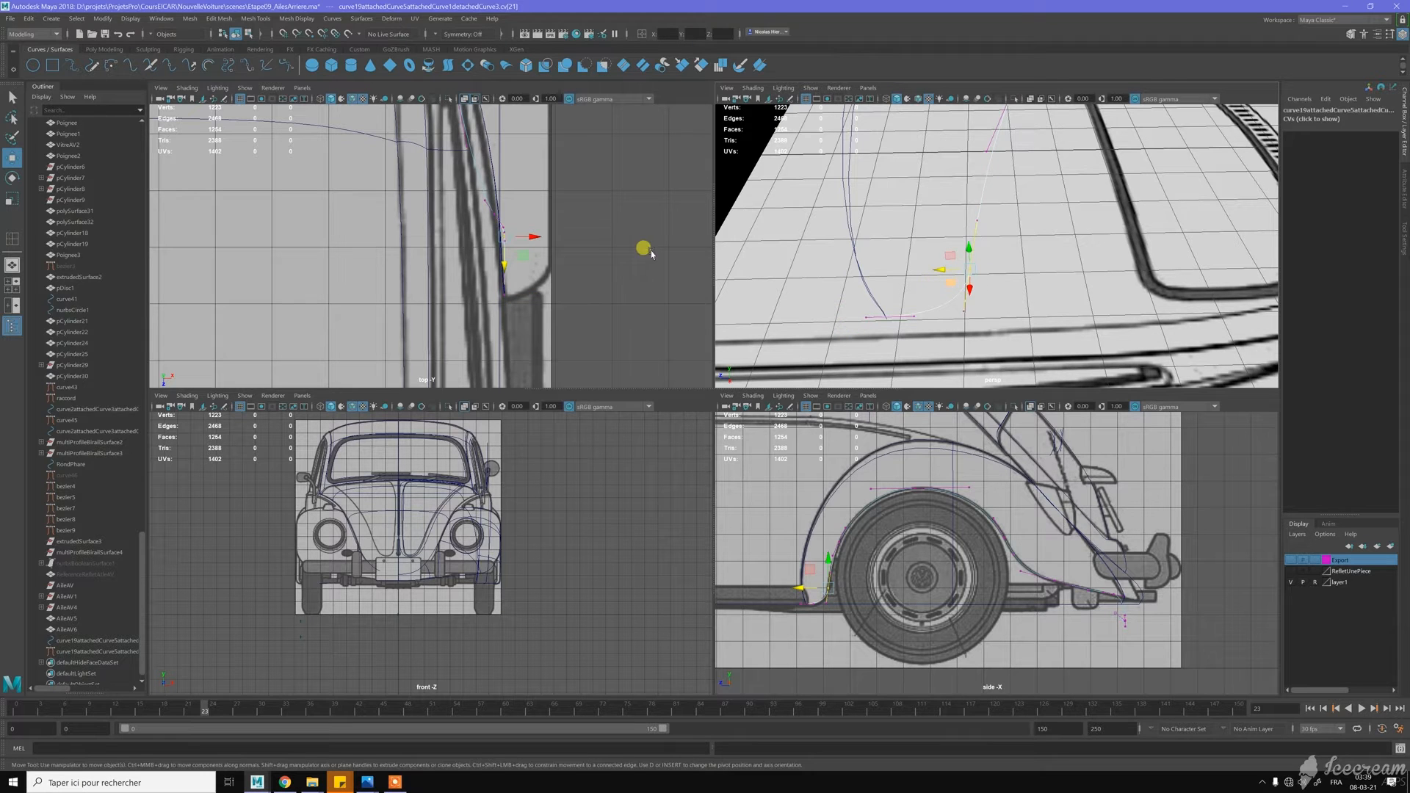
{"action": "left_click_drag", "start_coordinate": [533, 235], "coordinate": [577, 235]}
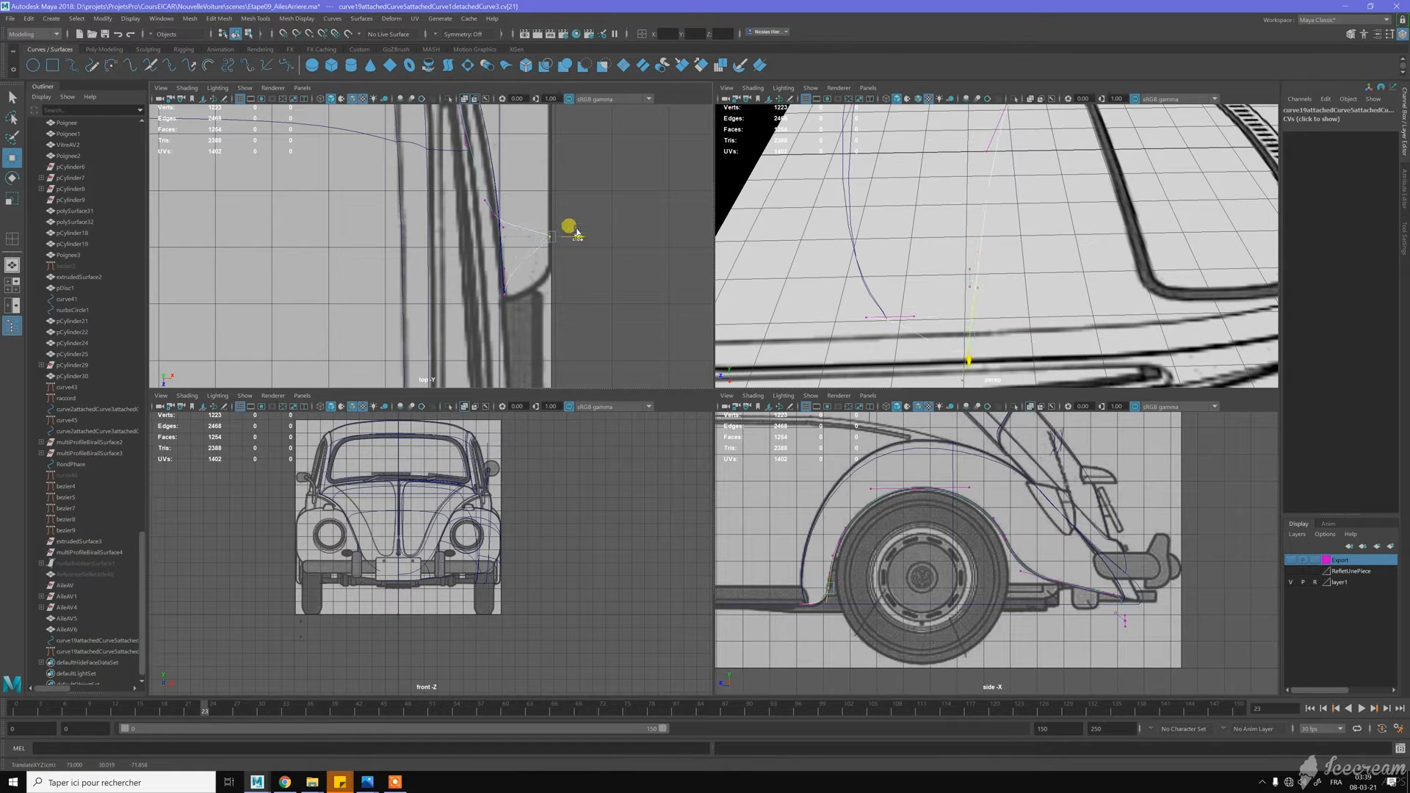
{"action": "left_click", "coordinate": [506, 262]}
{"action": "left_click_drag", "start_coordinate": [509, 262], "coordinate": [561, 318]}
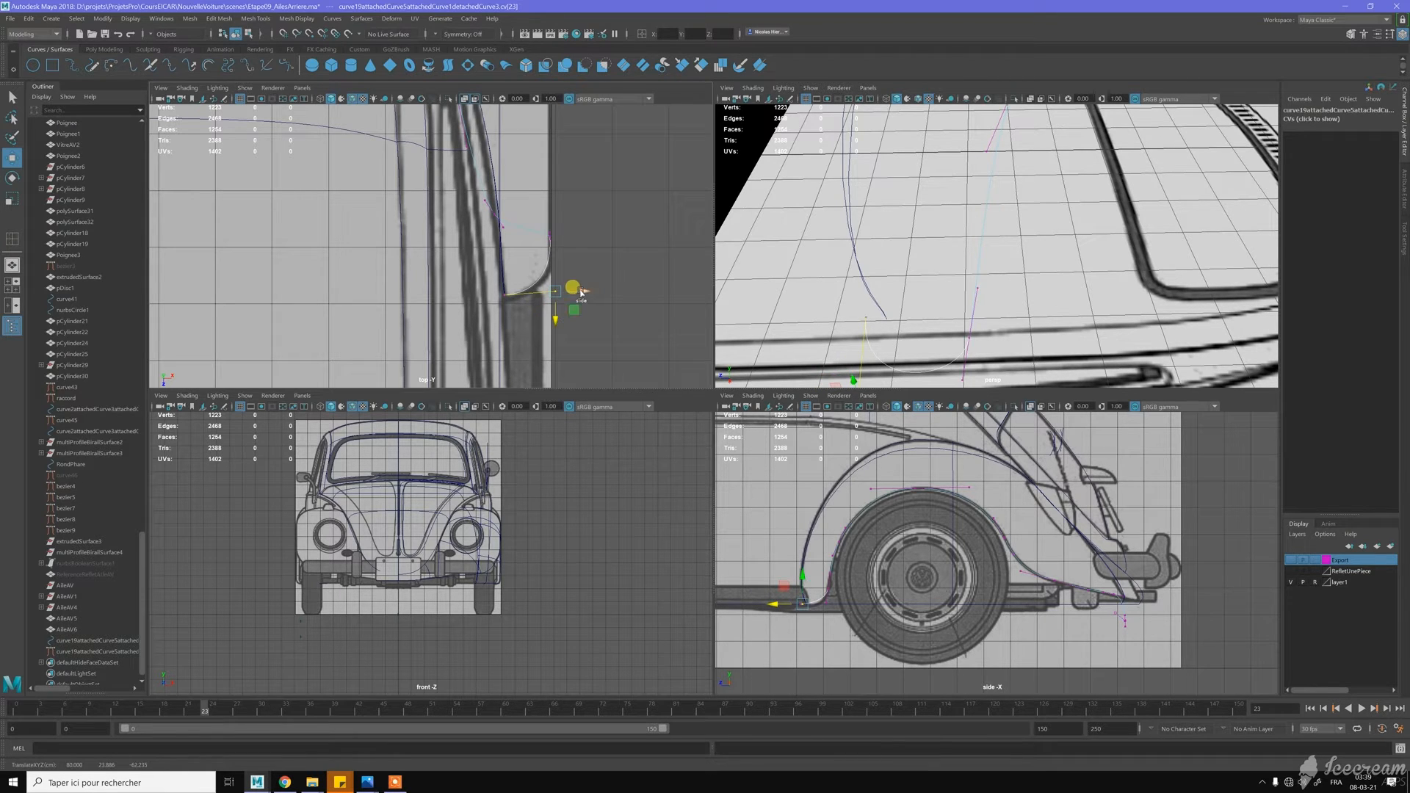
Move the point on the front side of the arch outward to the fender's outer edge in the top view
{"action": "mouse_move", "coordinate": [923, 309]}
{"action": "left_mouse_down", "text": "alt"}
{"action": "mouse_move", "coordinate": [1028, 303]}
{"action": "mouse_move", "coordinate": [950, 285]}
{"action": "mouse_move", "coordinate": [916, 330]}
{"action": "left_mouse_up", "text": "alt"}
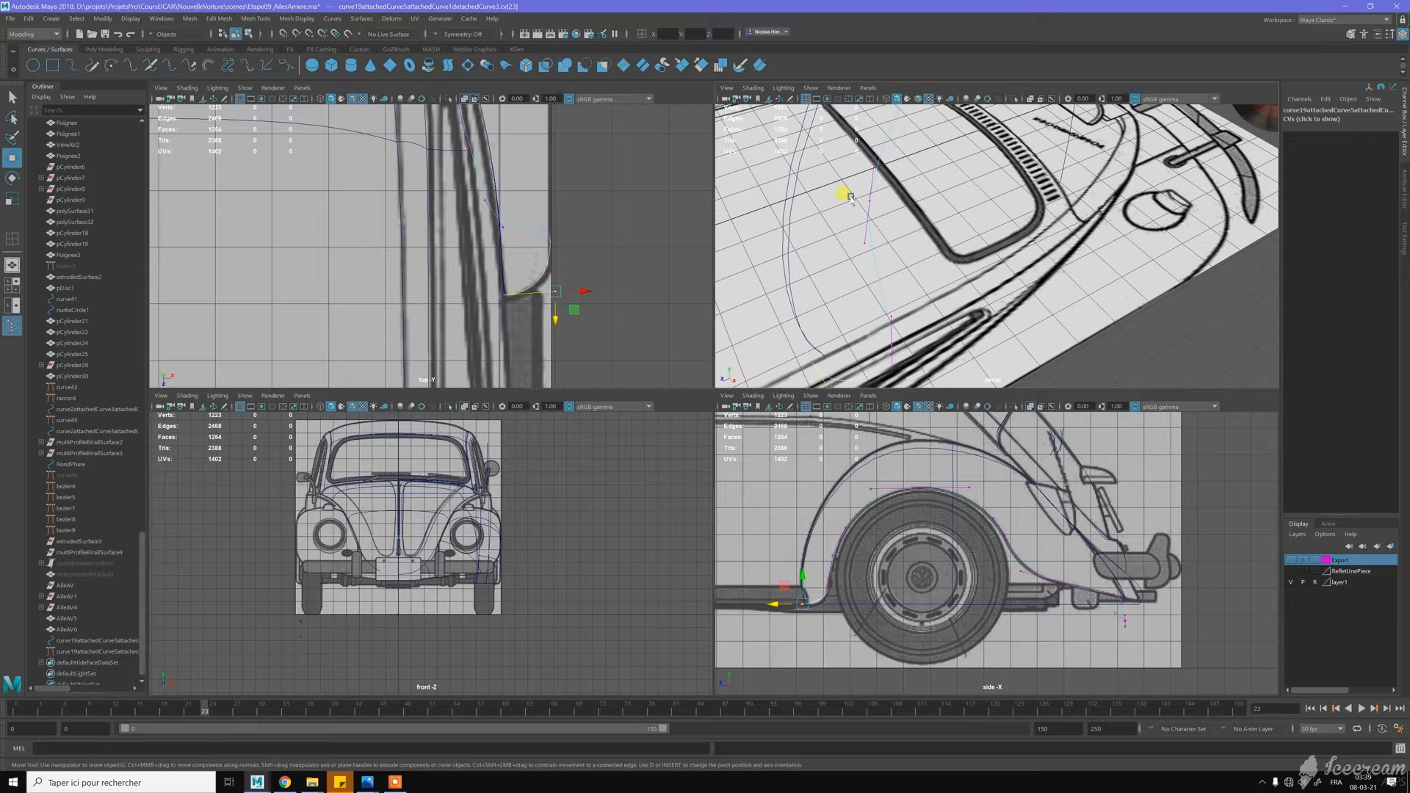
{"action": "left_click_drag", "start_coordinate": [849, 191], "coordinate": [879, 214]}
{"action": "left_click_drag", "start_coordinate": [511, 213], "coordinate": [553, 236]}
{"action": "key", "text": "v"}
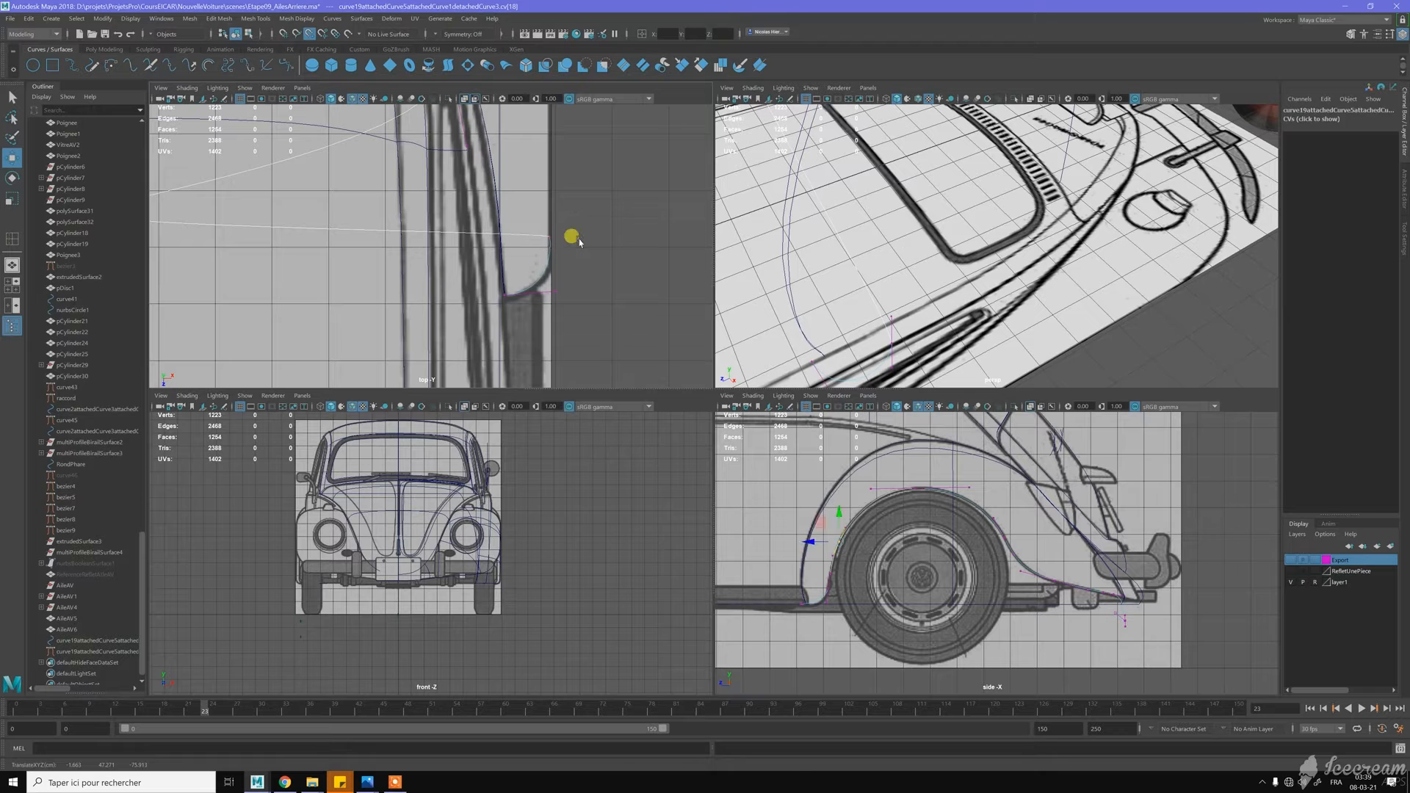
{"action": "scroll", "coordinate": [572, 236], "scroll_direction": "down", "scroll_amount": 3}
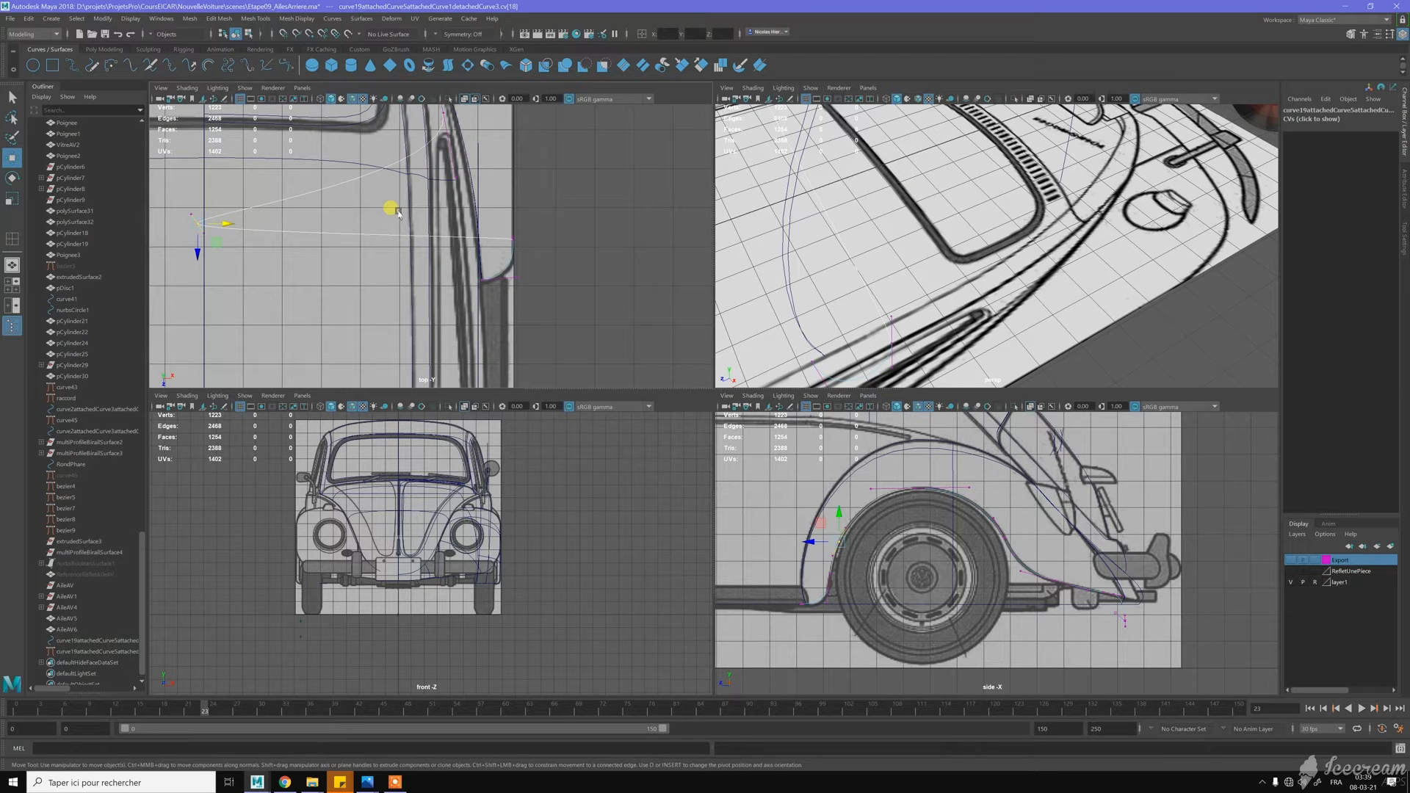
{"action": "key", "text": "v"}
{"action": "left_click_drag", "start_coordinate": [228, 225], "coordinate": [528, 219]}
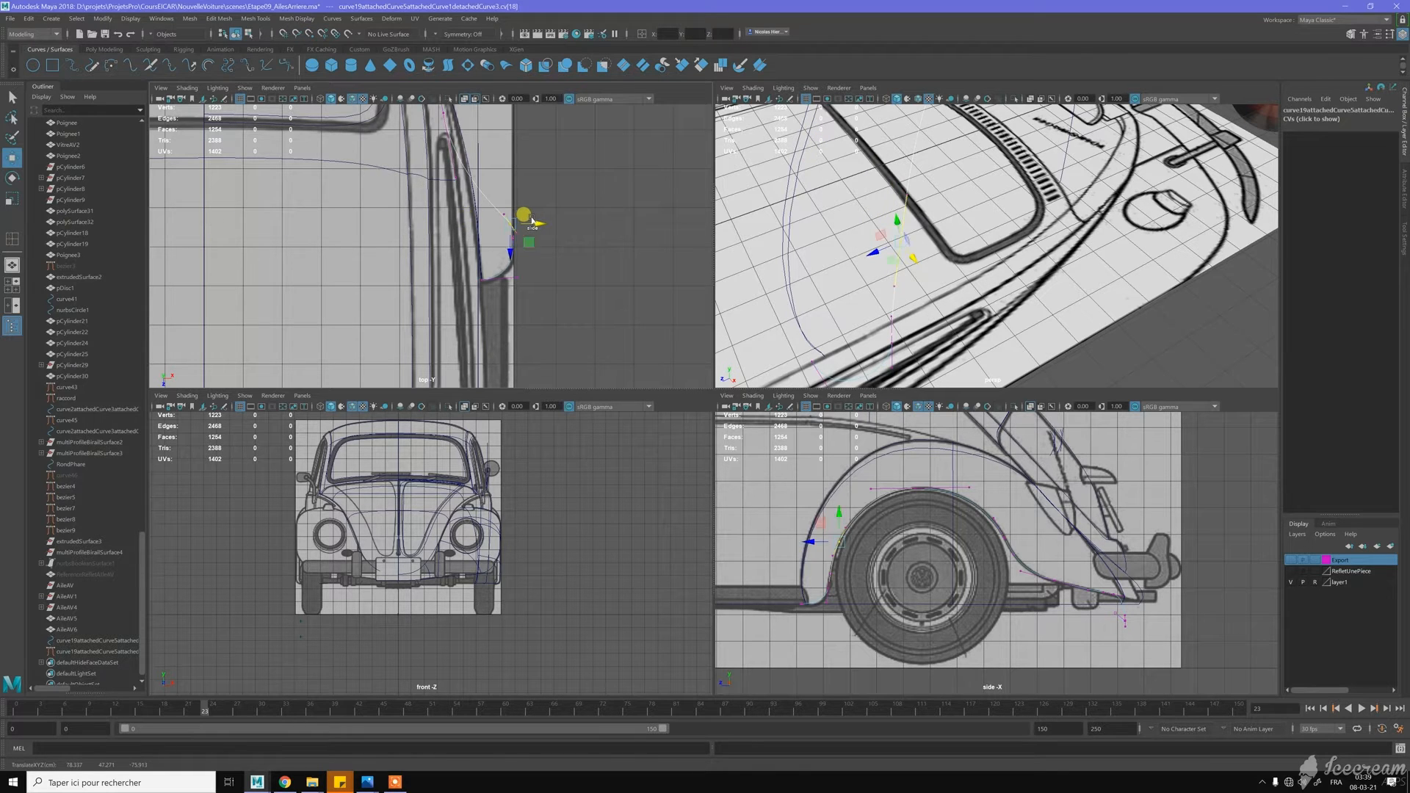
Open the Move tool settings and set Transform Constraint to Off
{"action": "scroll", "coordinate": [526, 221], "scroll_direction": "up", "scroll_amount": 5}
{"action": "middle_click_drag", "start_coordinate": [520, 238], "coordinate": [430, 279], "text": "alt"}
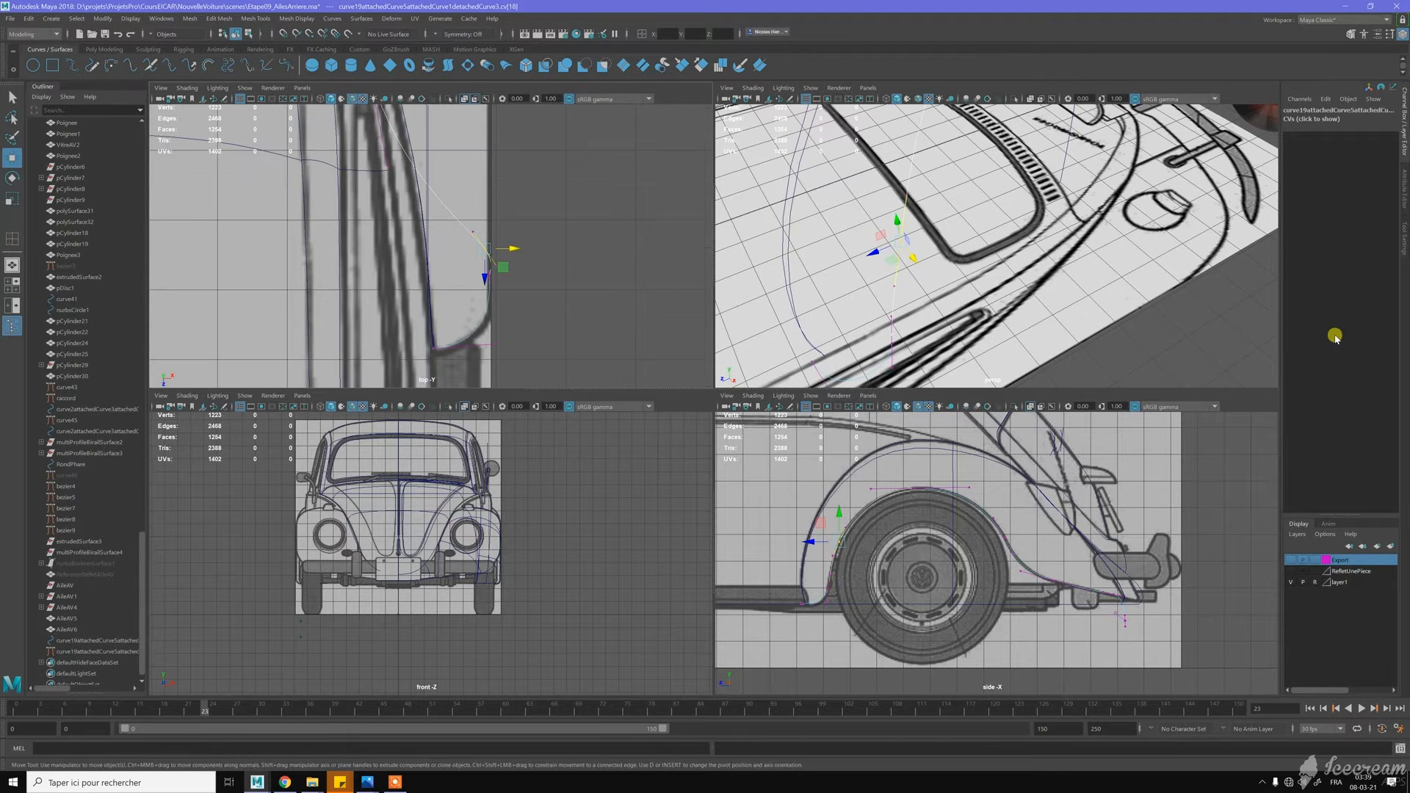
{"action": "left_click", "coordinate": [1405, 239]}
{"action": "left_click", "coordinate": [1241, 207]}
{"action": "left_click", "coordinate": [1257, 236]}
{"action": "left_click", "coordinate": [1241, 207]}
{"action": "left_click", "coordinate": [1241, 207]}
Fine-tune the front arch control vertices in the top view so the curve runs straight along the fender's outer edge
{"action": "scroll", "coordinate": [503, 250], "scroll_direction": "up", "scroll_amount": 1}
{"action": "scroll", "coordinate": [503, 249], "scroll_direction": "up", "scroll_amount": 1}
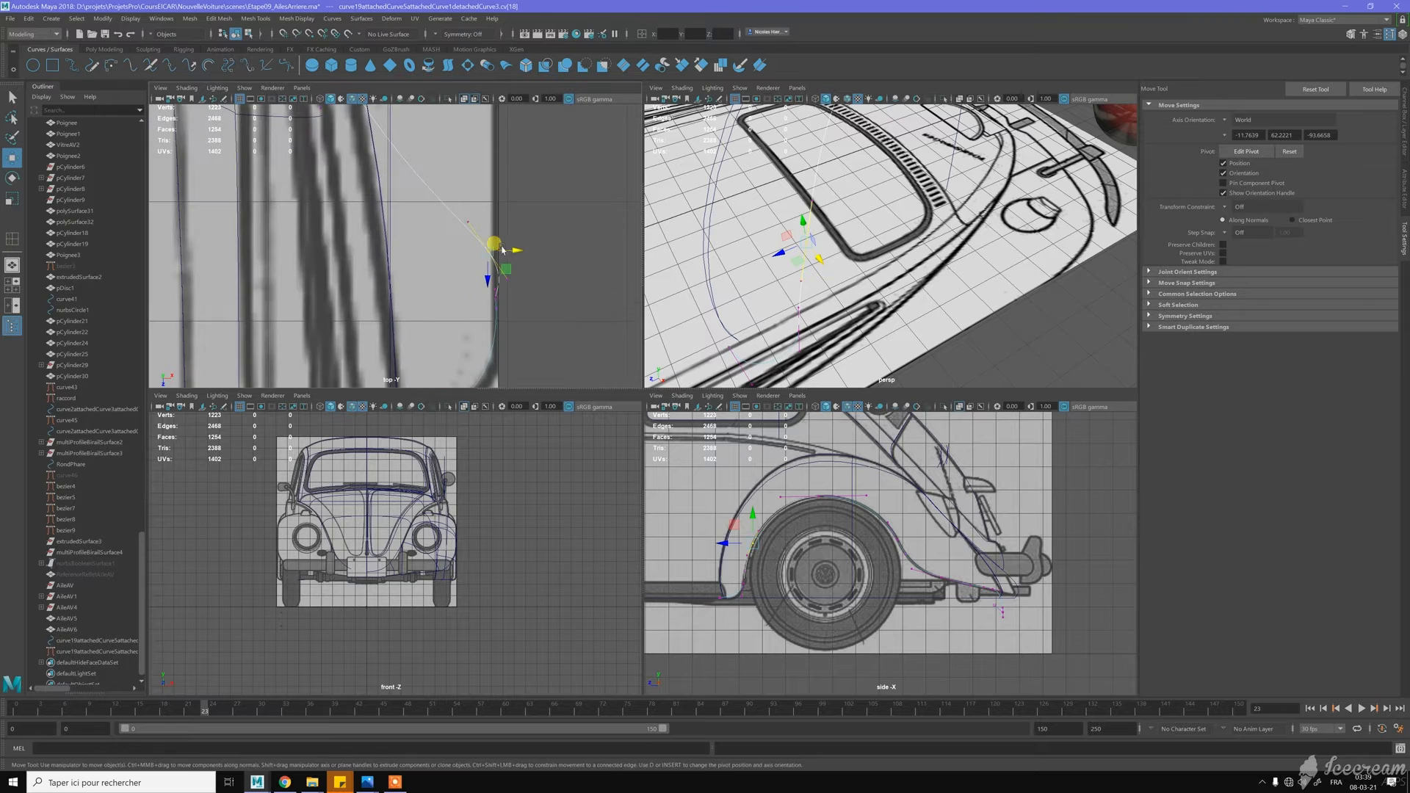
{"action": "left_click_drag", "start_coordinate": [513, 251], "coordinate": [508, 283]}
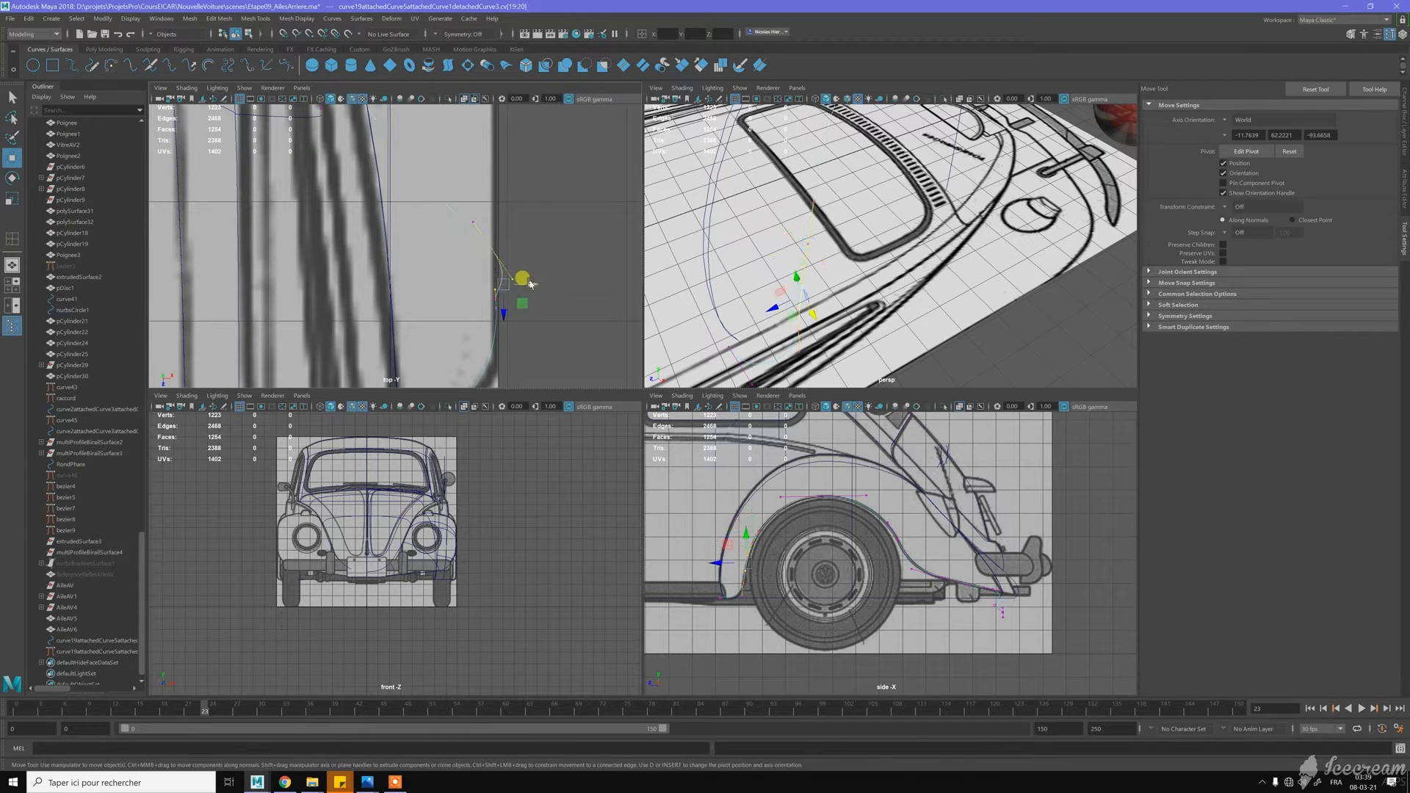
{"action": "left_click", "coordinate": [513, 280]}
{"action": "left_click_drag", "start_coordinate": [534, 280], "coordinate": [514, 255]}
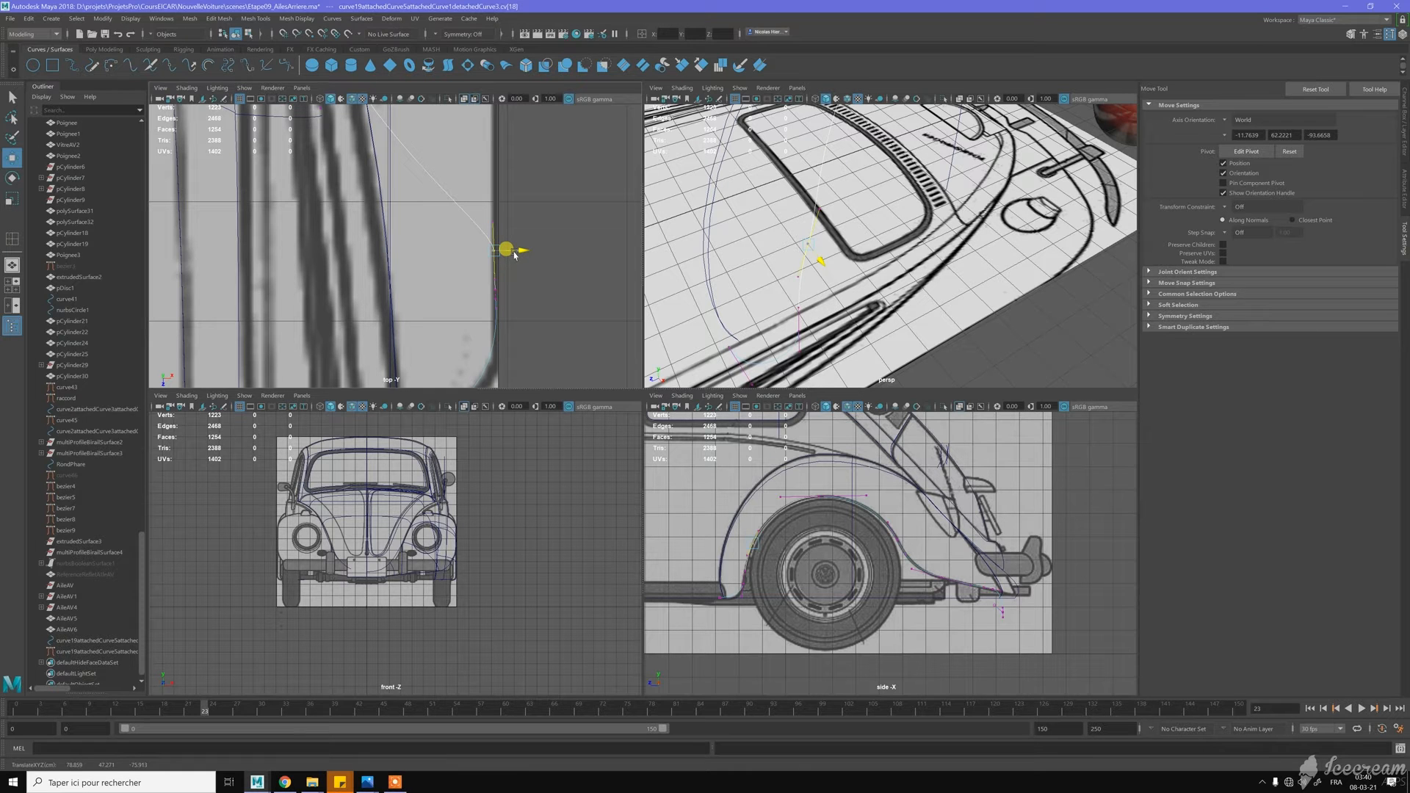
Adjust the control vertices at the front base of the wheel opening to follow the fender edge in the side view
{"action": "scroll", "coordinate": [697, 580], "scroll_direction": "up", "scroll_amount": 5}
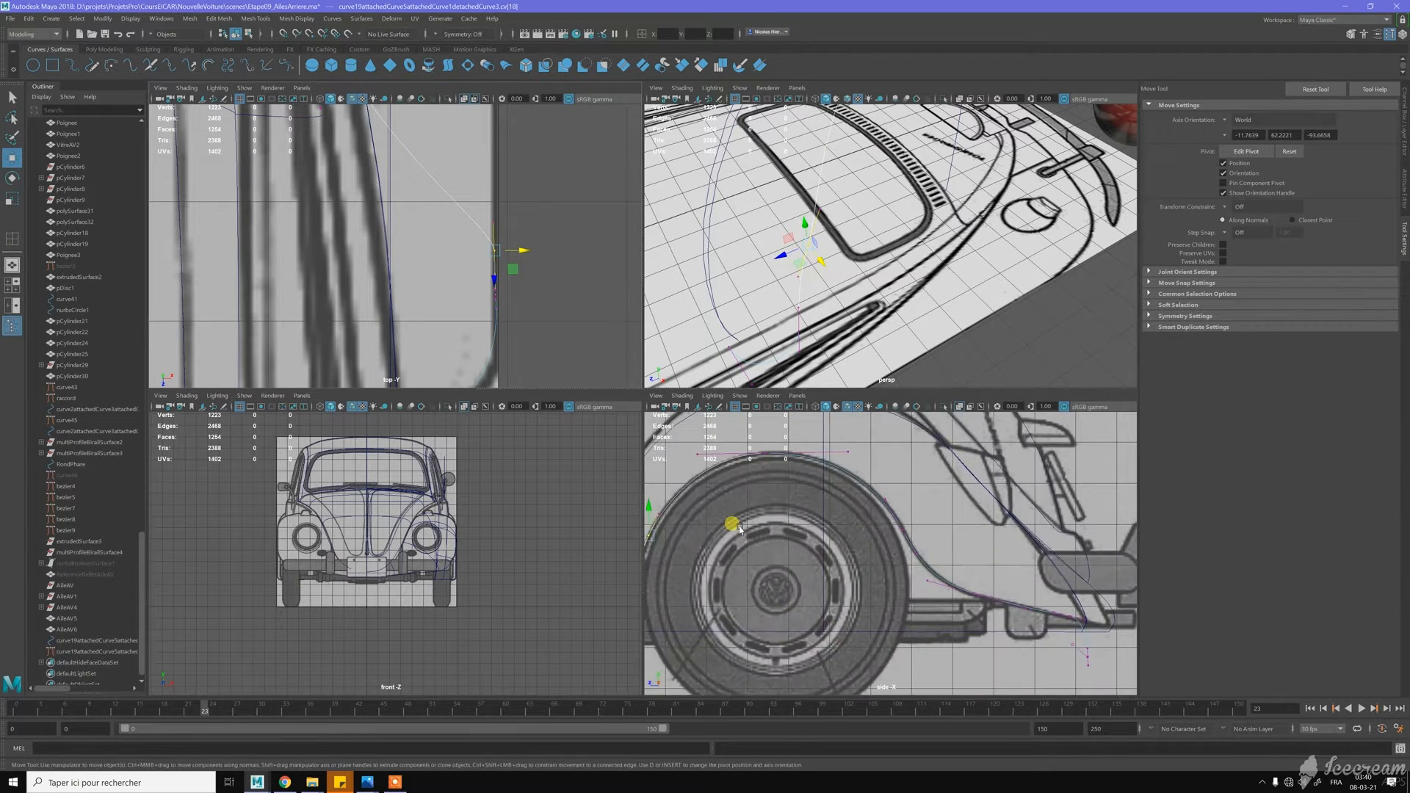
{"action": "scroll", "coordinate": [769, 651], "scroll_direction": "up", "scroll_amount": 1}
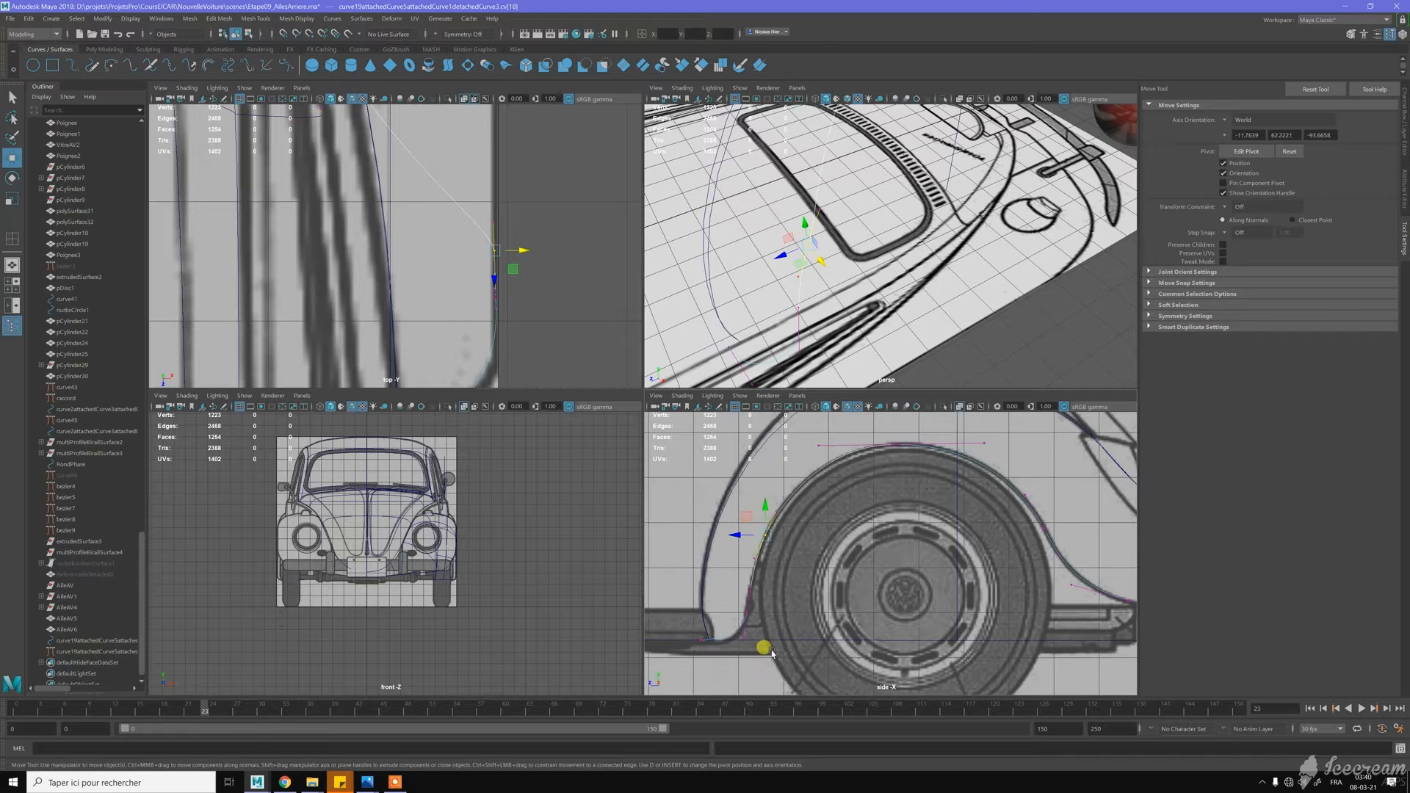
{"action": "middle_click_drag", "start_coordinate": [770, 651], "coordinate": [854, 551], "text": "alt"}
{"action": "scroll", "coordinate": [846, 549], "scroll_direction": "up", "scroll_amount": 2}
{"action": "left_click_drag", "start_coordinate": [828, 571], "coordinate": [803, 520]}
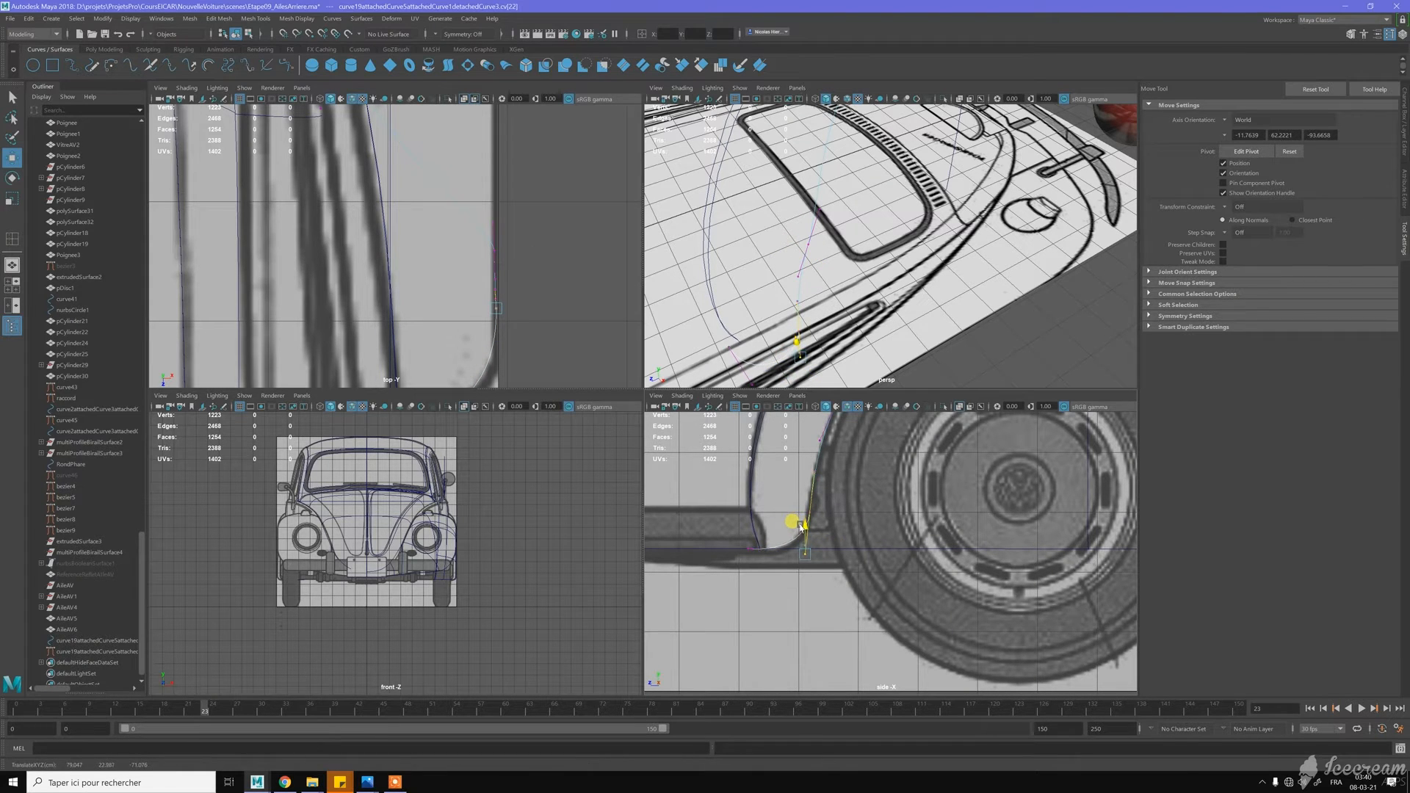
{"action": "left_click_drag", "start_coordinate": [793, 533], "coordinate": [793, 533]}
{"action": "mouse_move", "coordinate": [802, 456]}
{"action": "left_mouse_down"}
{"action": "mouse_move", "coordinate": [826, 483]}
{"action": "mouse_move", "coordinate": [812, 435]}
{"action": "left_mouse_up"}
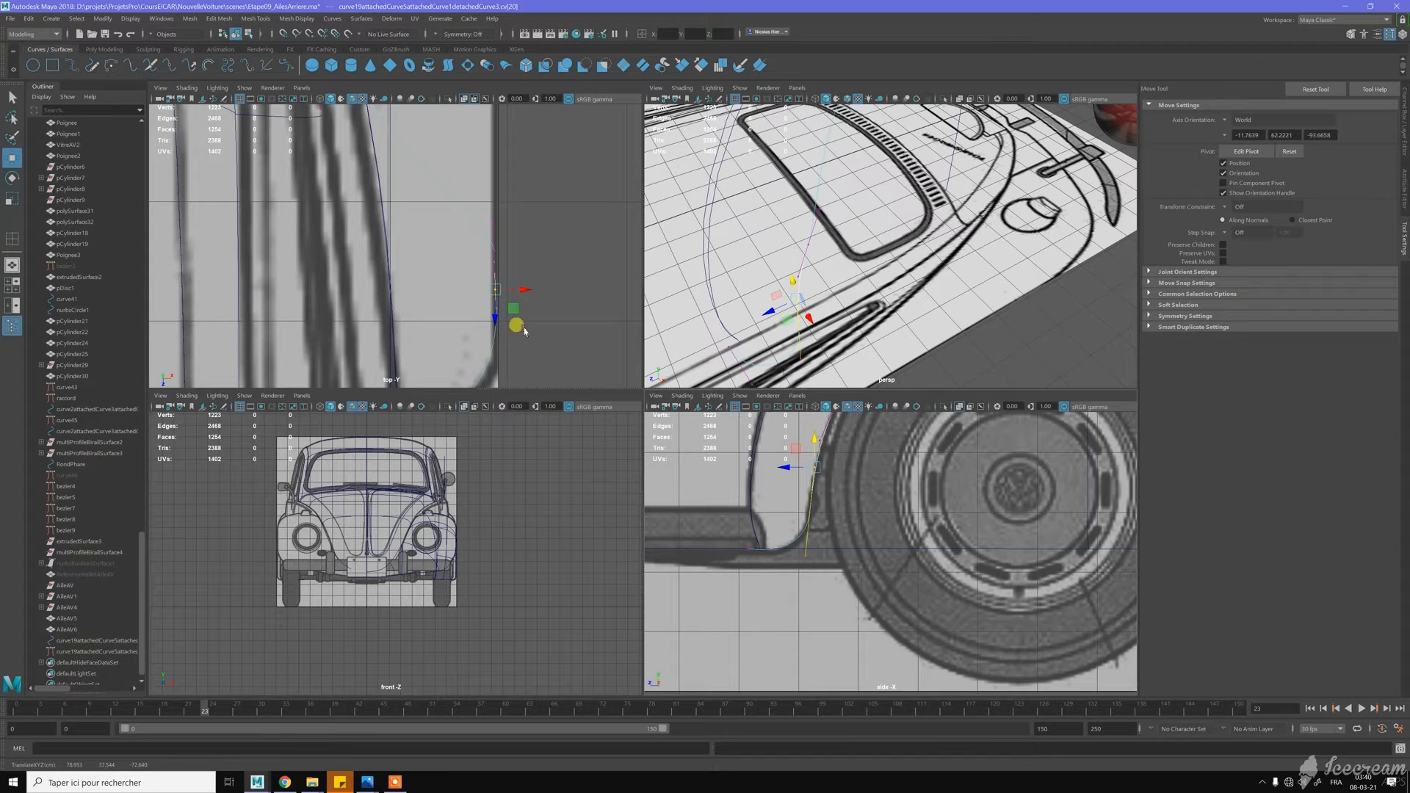
Move the arch vertices beside the rear window outward to the fender's outer edge in the top view
{"action": "scroll", "coordinate": [574, 264], "scroll_direction": "down", "scroll_amount": 3}
{"action": "middle_click_drag", "start_coordinate": [474, 162], "coordinate": [480, 279], "text": "alt"}
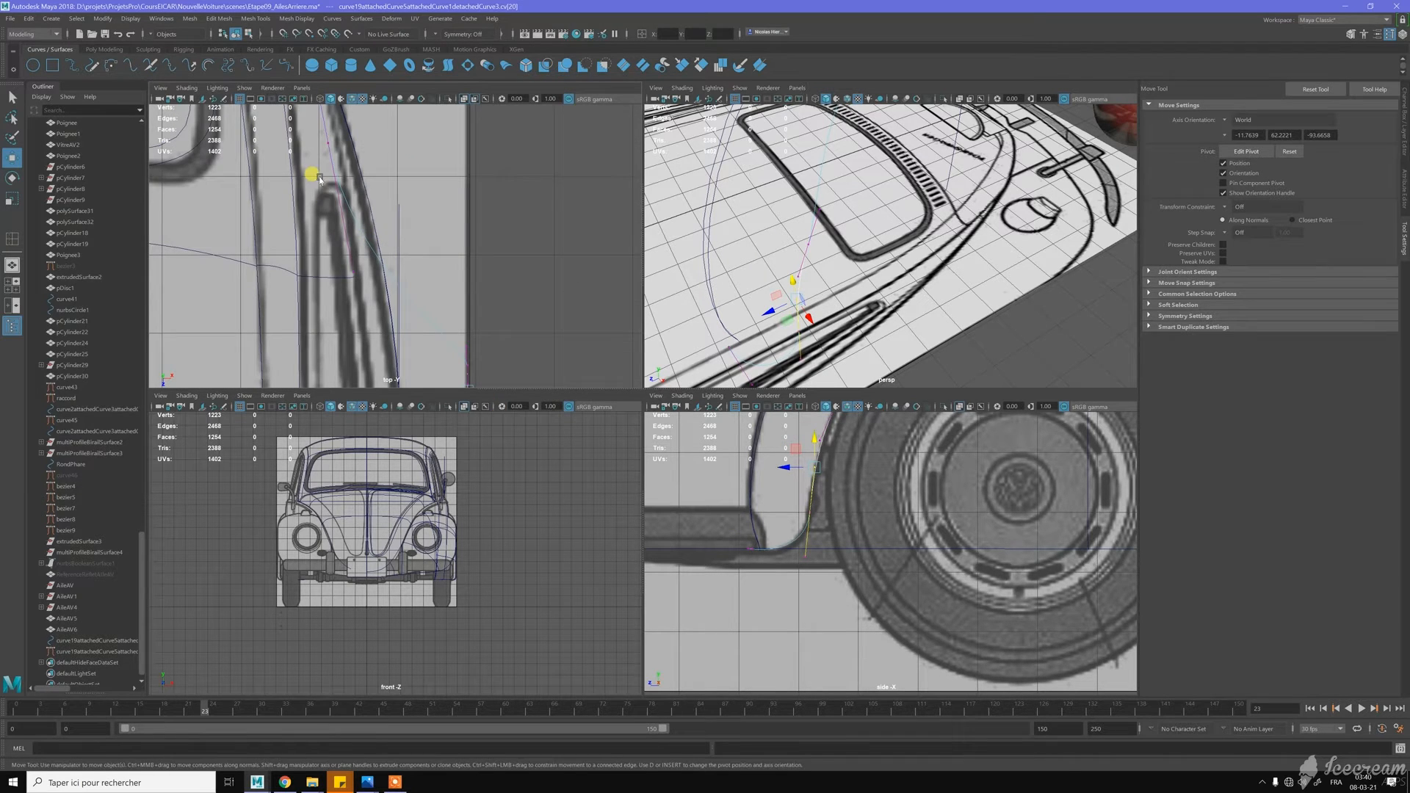
{"action": "left_click", "coordinate": [318, 152]}
{"action": "scroll", "coordinate": [411, 184], "scroll_direction": "down", "scroll_amount": 4}
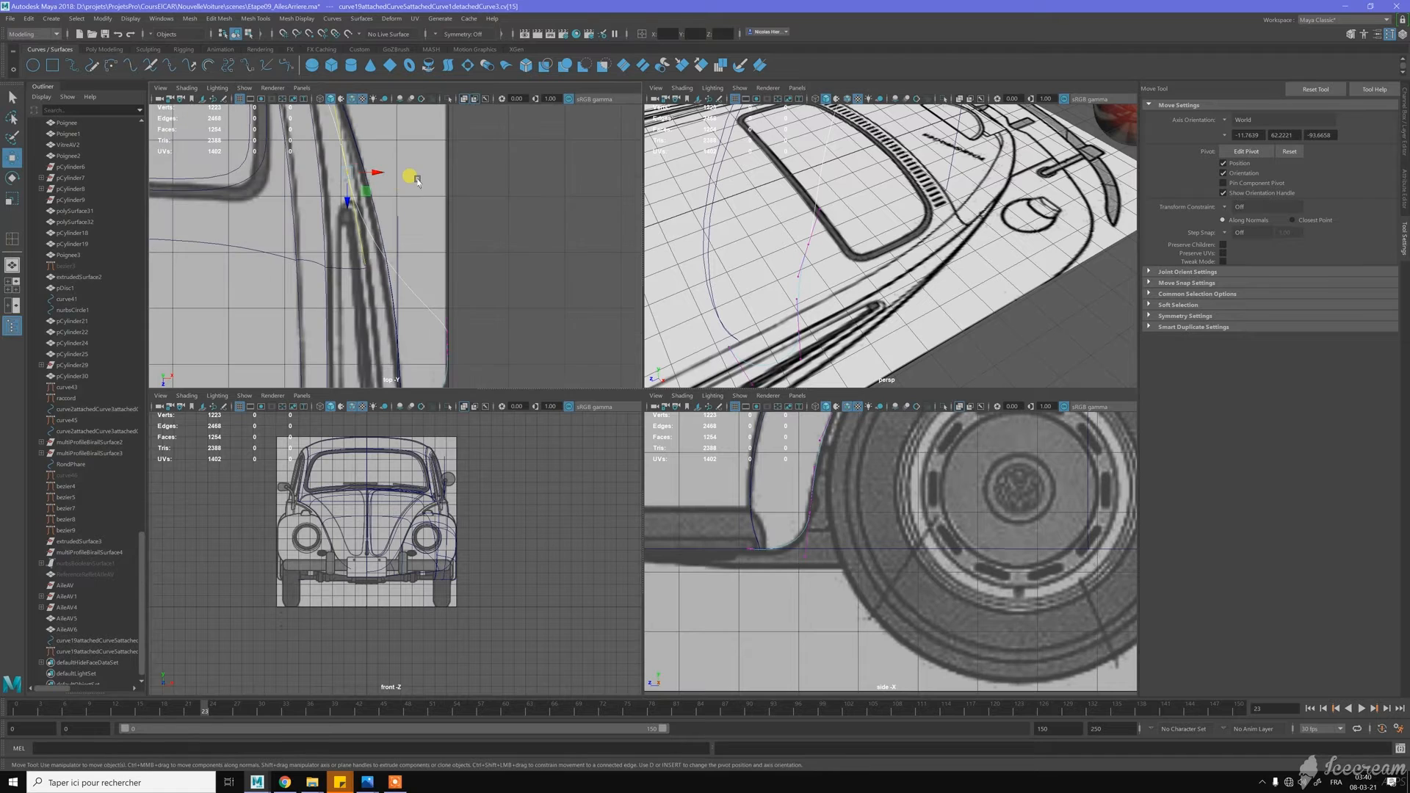
{"action": "middle_click_drag", "start_coordinate": [430, 190], "coordinate": [450, 265], "text": "alt"}
{"action": "left_click_drag", "start_coordinate": [431, 284], "coordinate": [466, 282]}
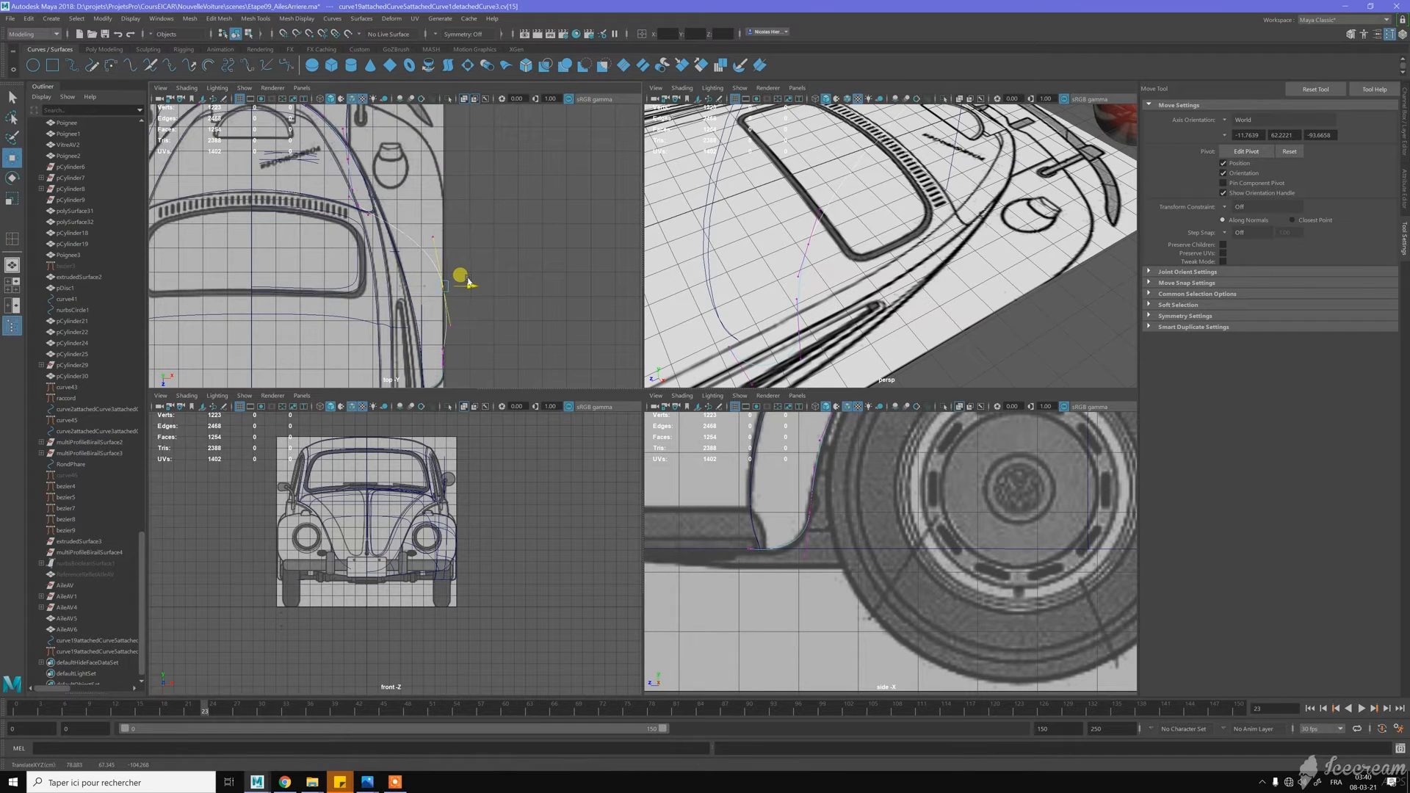
{"action": "left_click", "coordinate": [454, 326]}
{"action": "left_click_drag", "start_coordinate": [477, 329], "coordinate": [474, 330]}
Pull the vertices beside the tail light outward in the top view to follow the fender's rounded rear corner
{"action": "middle_click_drag", "start_coordinate": [479, 209], "coordinate": [486, 277], "text": "alt"}
{"action": "scroll", "coordinate": [373, 257], "scroll_direction": "up", "scroll_amount": 2}
{"action": "left_click", "coordinate": [358, 289]}
{"action": "left_click_drag", "start_coordinate": [384, 282], "coordinate": [497, 297]}
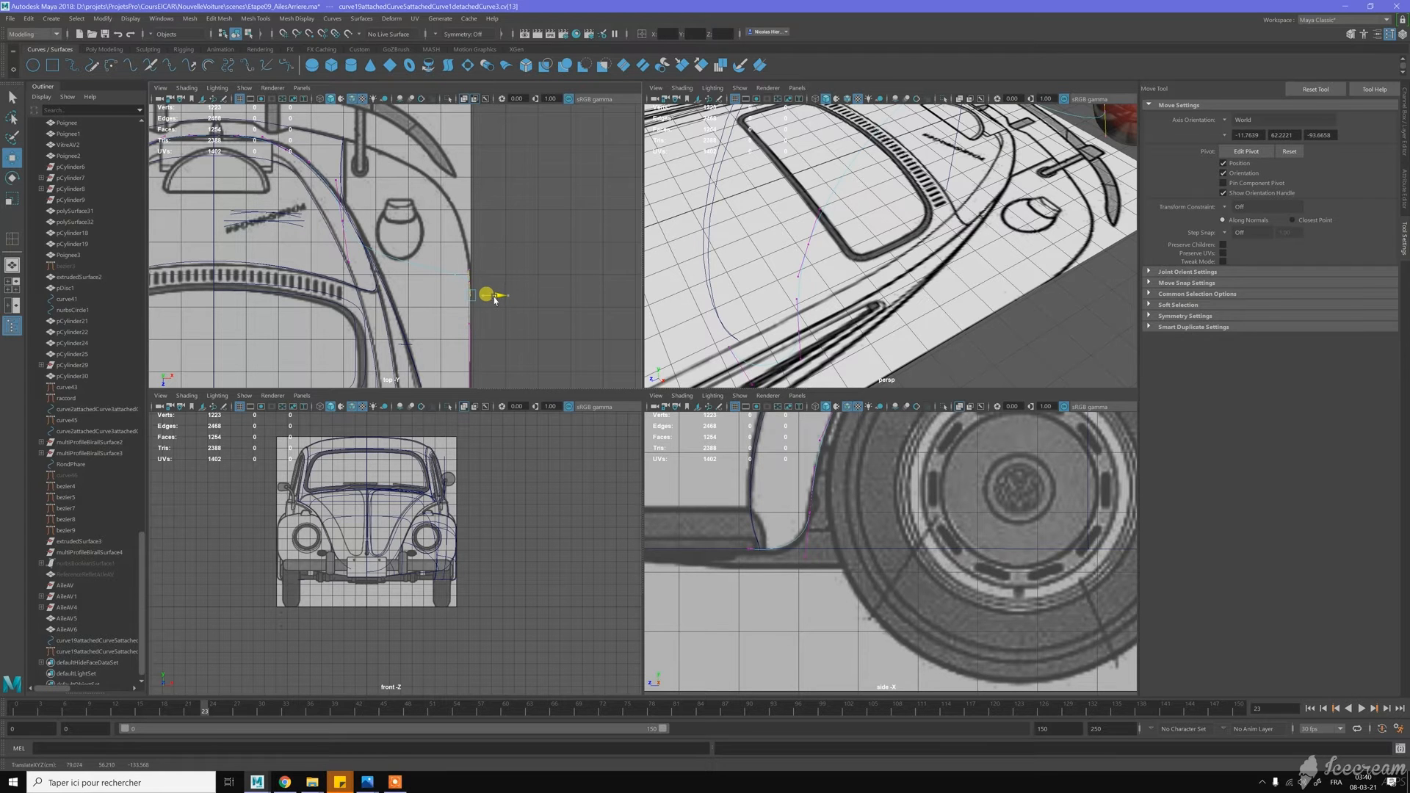
{"action": "left_click", "coordinate": [367, 225]}
{"action": "left_click_drag", "start_coordinate": [368, 225], "coordinate": [479, 222]}
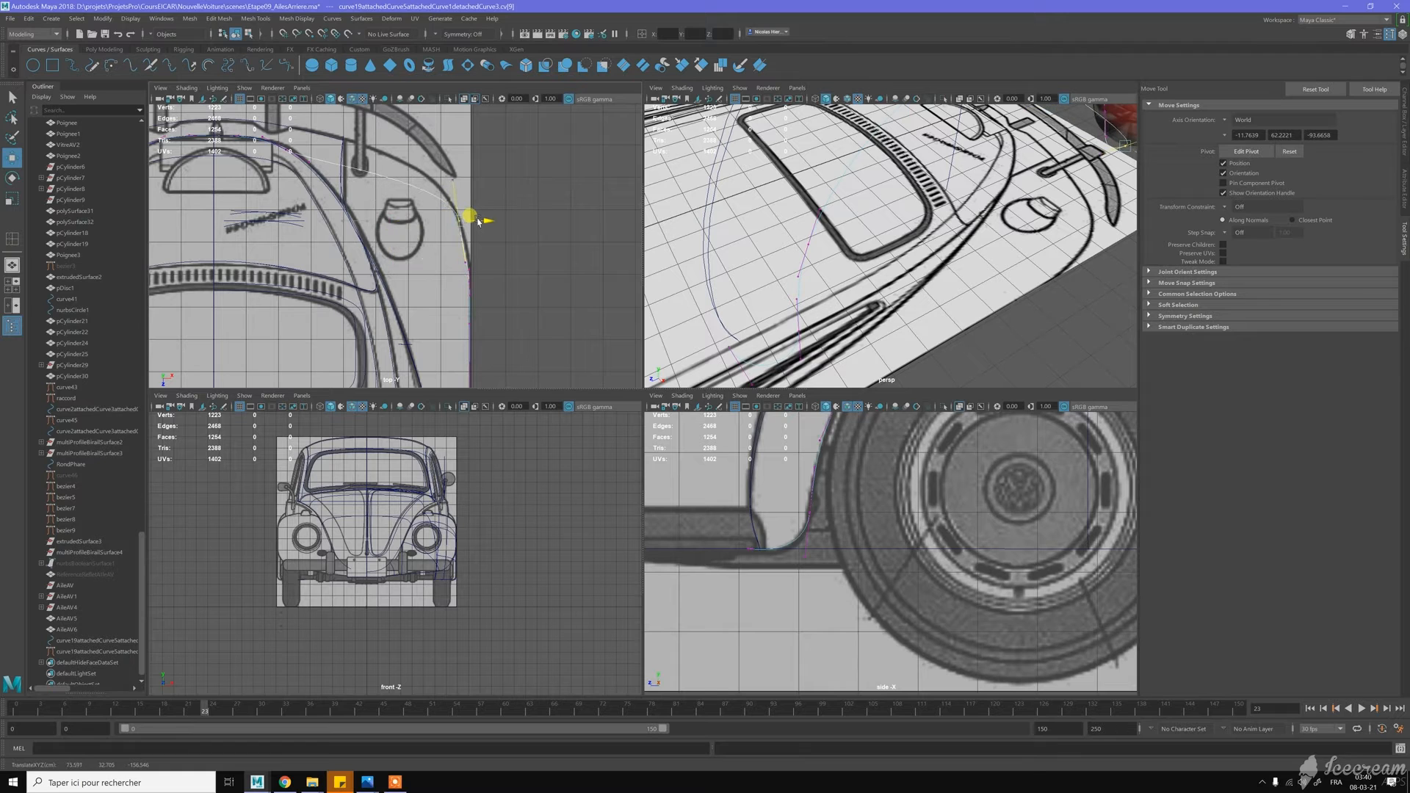
{"action": "left_click_drag", "start_coordinate": [440, 166], "coordinate": [479, 184]}
Shift the vertices near the bumper bracket onto the fender's rear outline in the top view
{"action": "middle_click_drag", "start_coordinate": [495, 255], "coordinate": [547, 336], "text": "alt"}
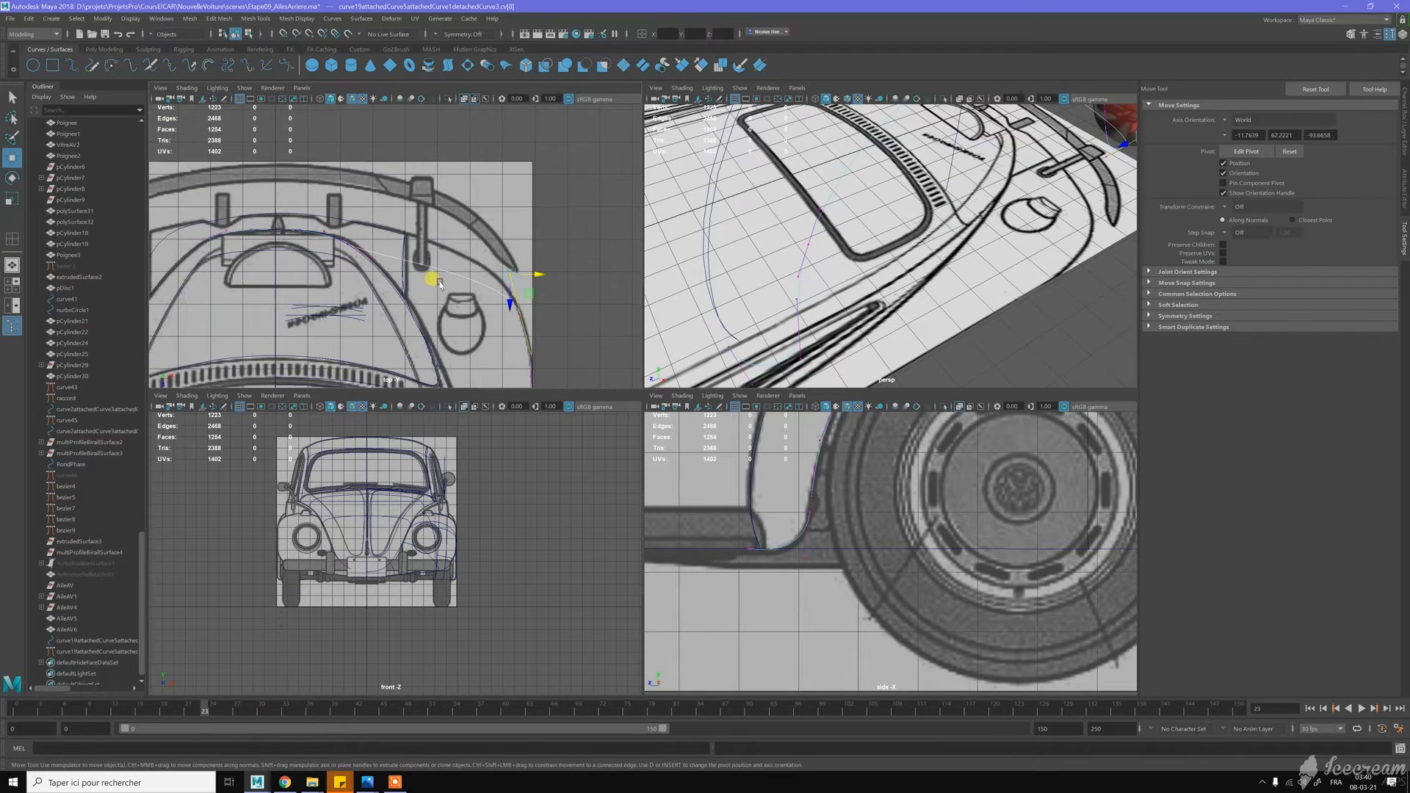
{"action": "scroll", "coordinate": [329, 239], "scroll_direction": "up", "scroll_amount": 4}
{"action": "left_click_drag", "start_coordinate": [324, 238], "coordinate": [485, 223]}
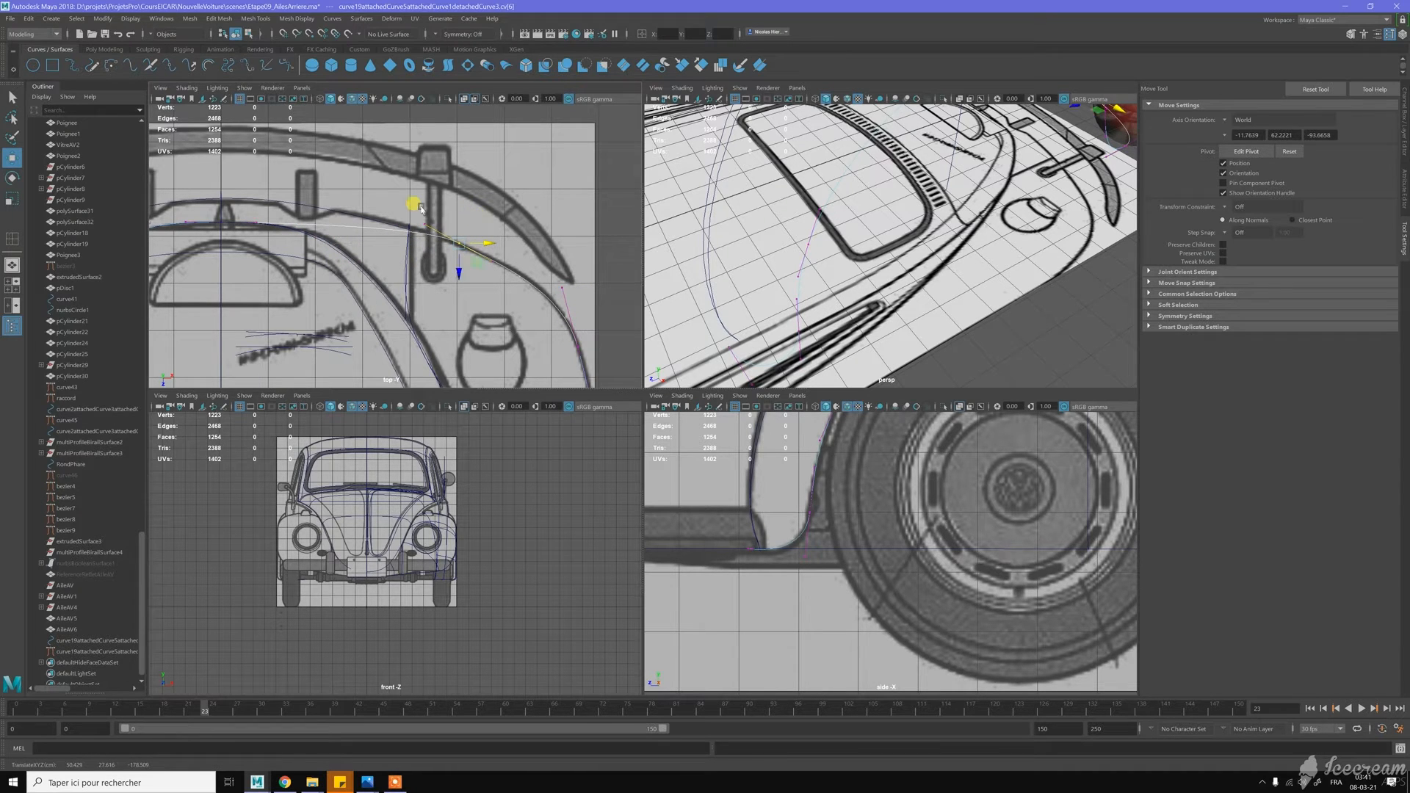
{"action": "left_click", "coordinate": [425, 229]}
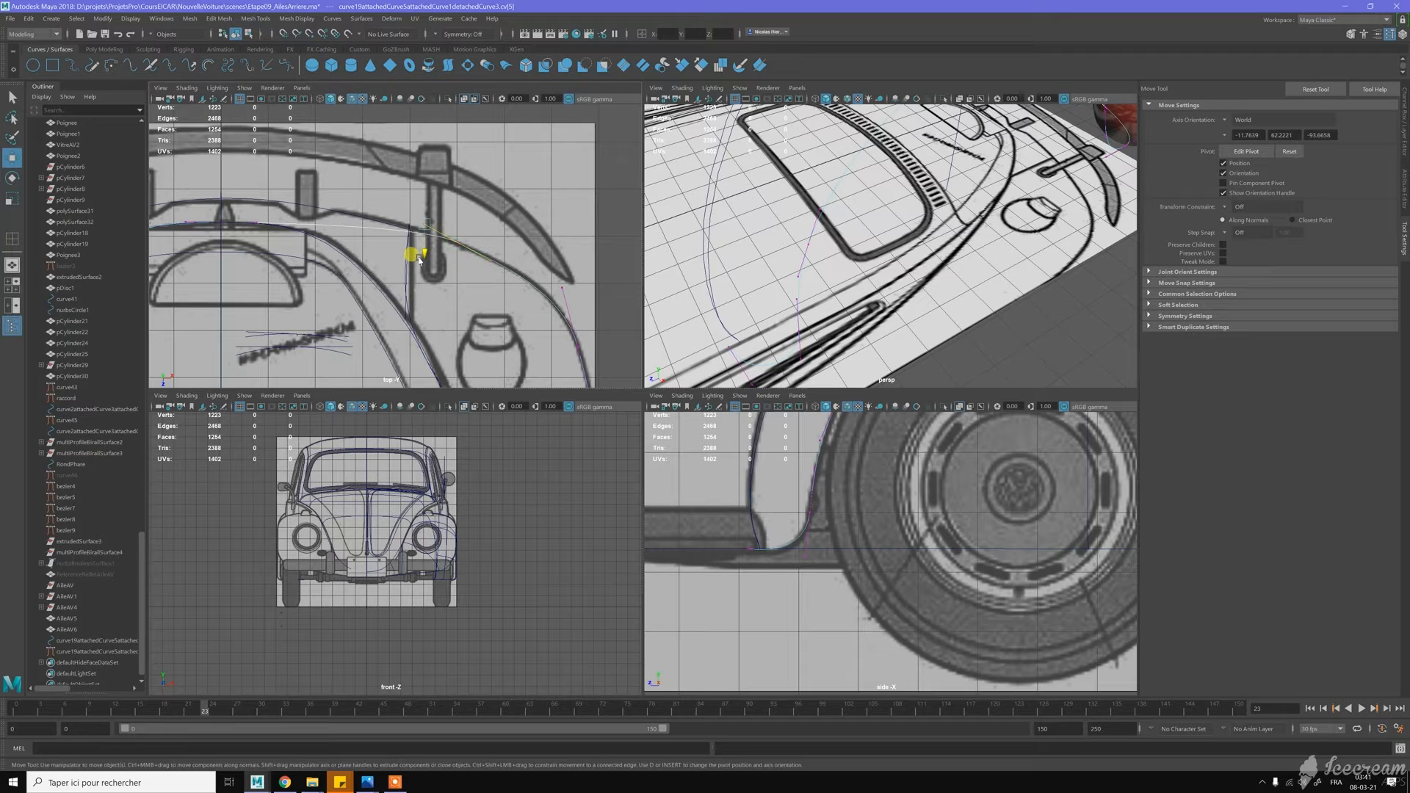
Align the vertex near the fender's rear tip with the lower body edge in the side view
{"action": "scroll", "coordinate": [831, 570], "scroll_direction": "down", "scroll_amount": 5}
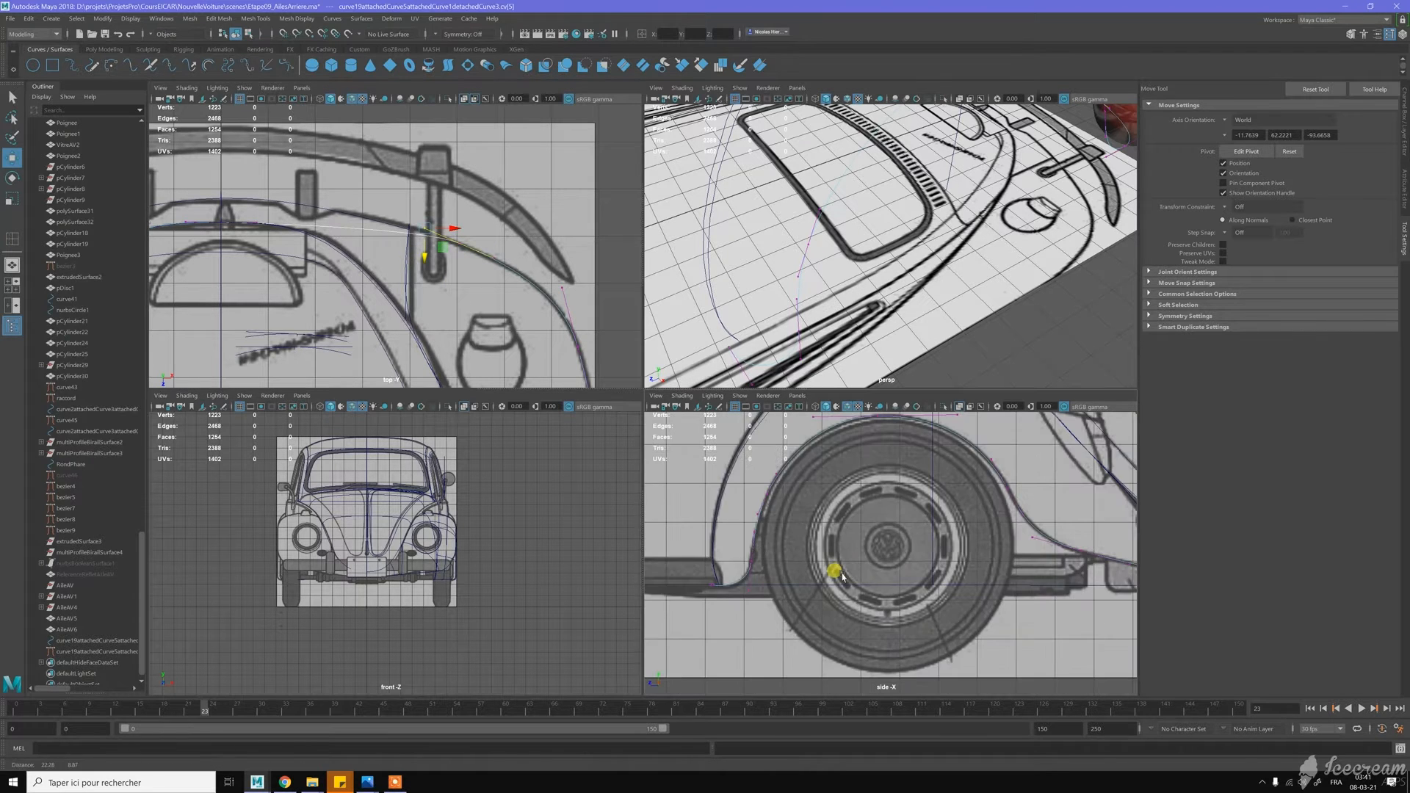
{"action": "scroll", "coordinate": [1033, 562], "scroll_direction": "up", "scroll_amount": 5}
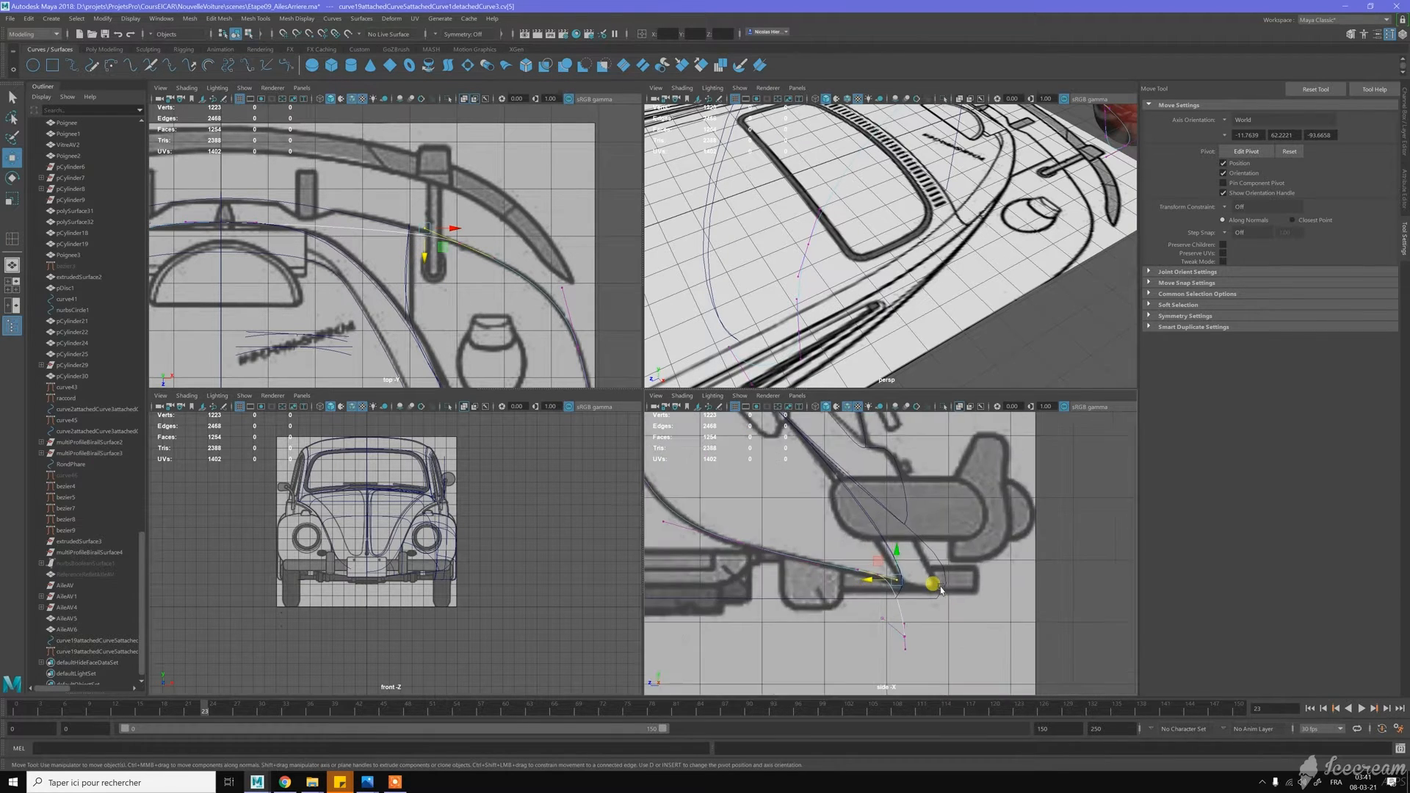
{"action": "left_click", "coordinate": [858, 572]}
{"action": "left_click_drag", "start_coordinate": [856, 544], "coordinate": [855, 542]}
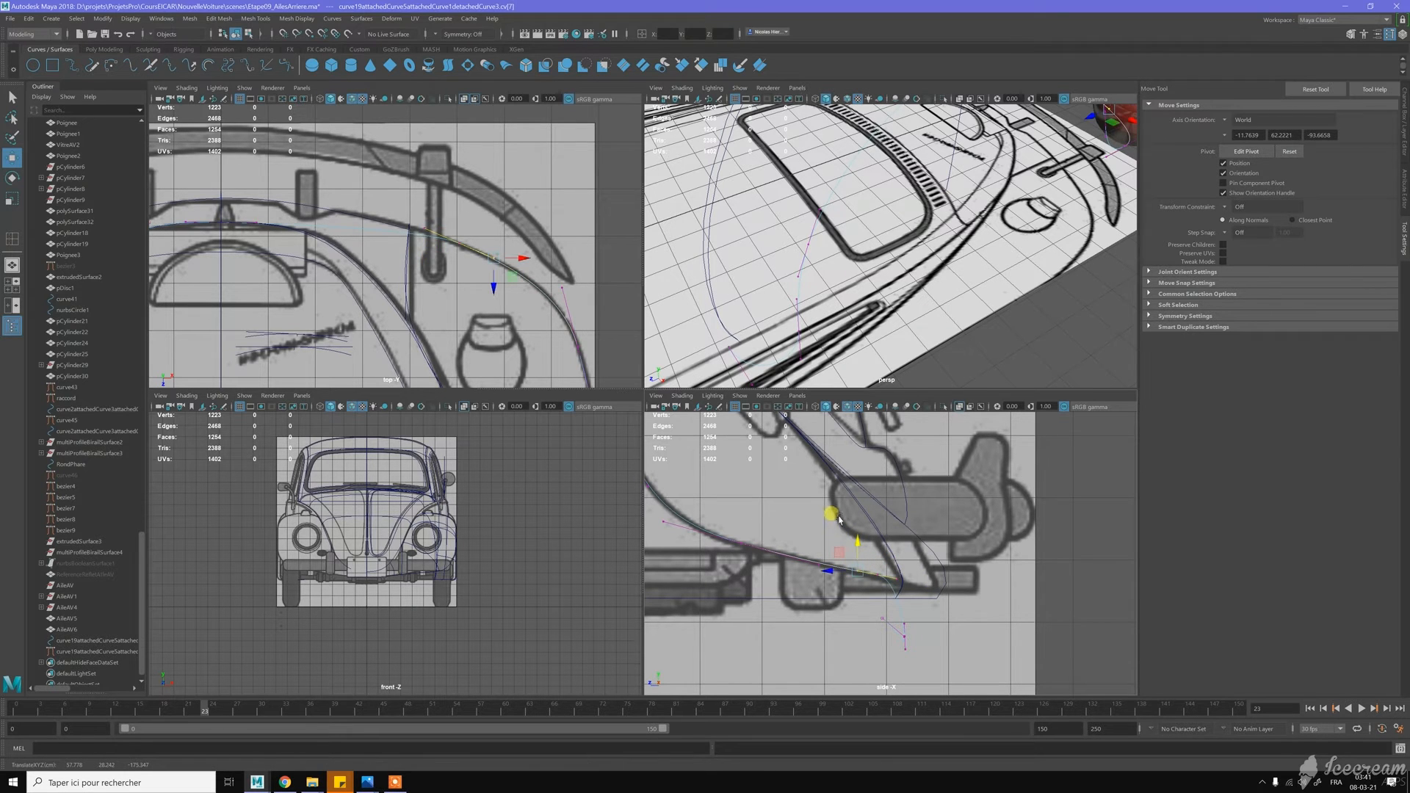
Move the curve's centre-line vertices back onto the rear apron line in the top view and spread the neighbouring vertices sideways
{"action": "middle_click_drag", "start_coordinate": [302, 243], "coordinate": [439, 295], "text": "alt"}
{"action": "scroll", "coordinate": [411, 283], "scroll_direction": "up", "scroll_amount": 3}
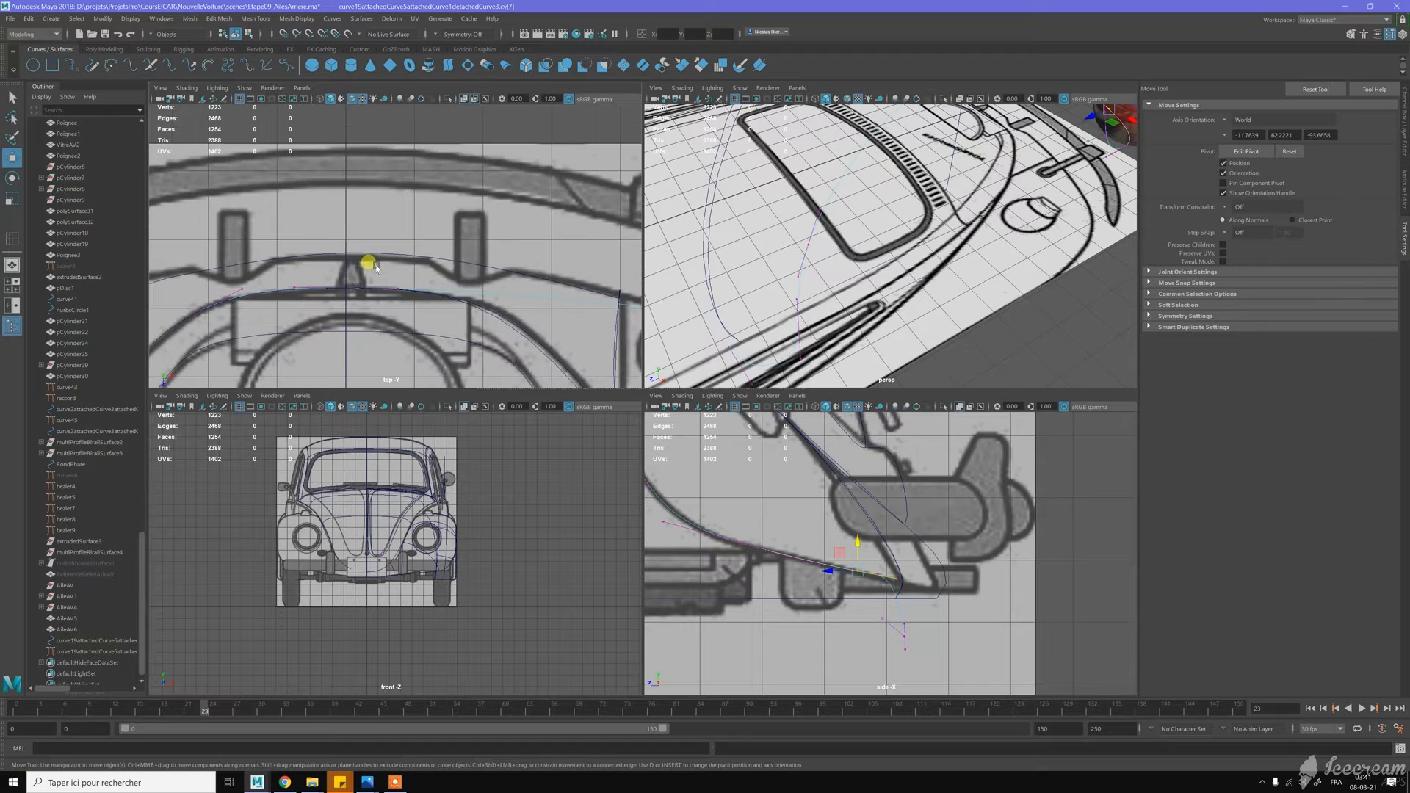
{"action": "left_click", "coordinate": [345, 289]}
{"action": "left_click", "coordinate": [342, 316]}
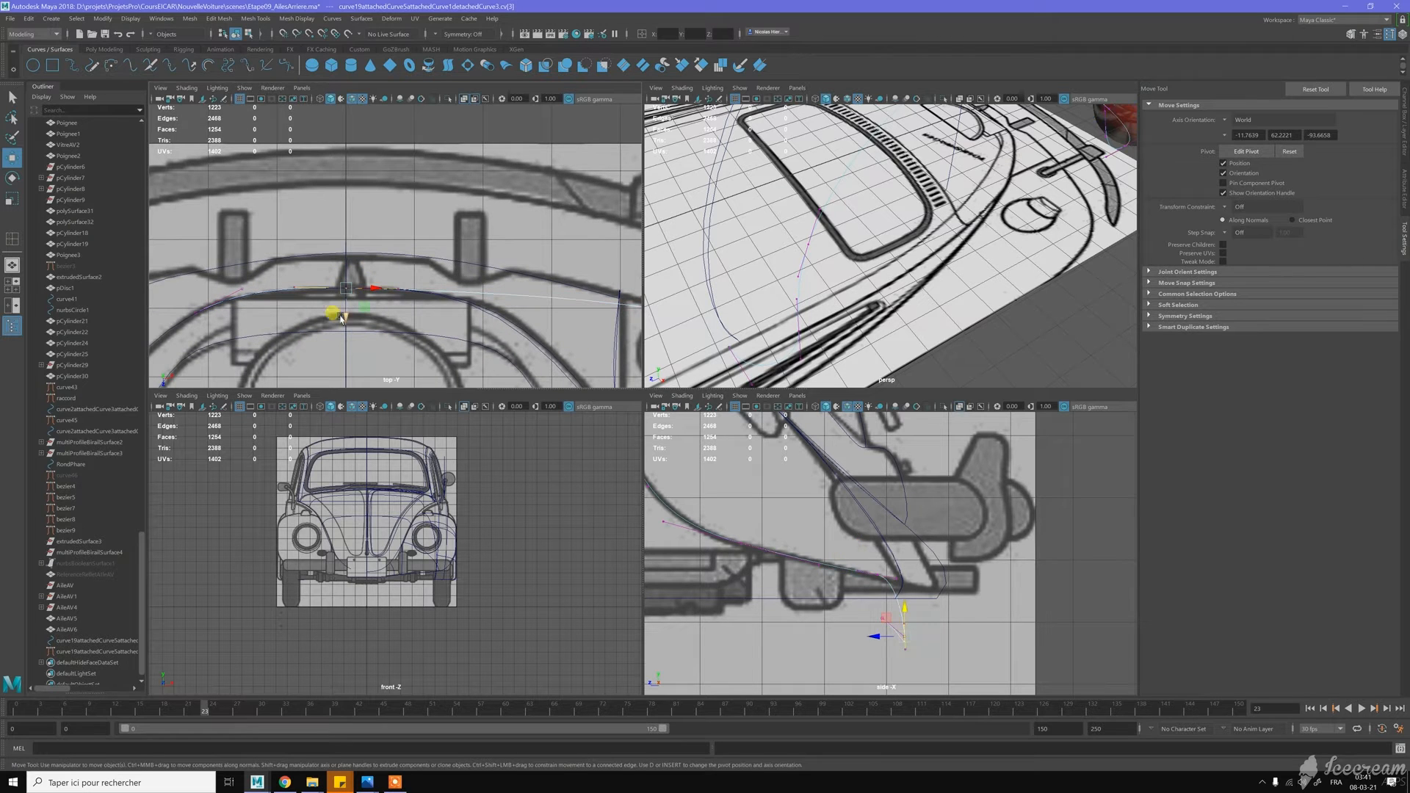
{"action": "scroll", "coordinate": [342, 317], "scroll_direction": "down", "scroll_amount": 3}
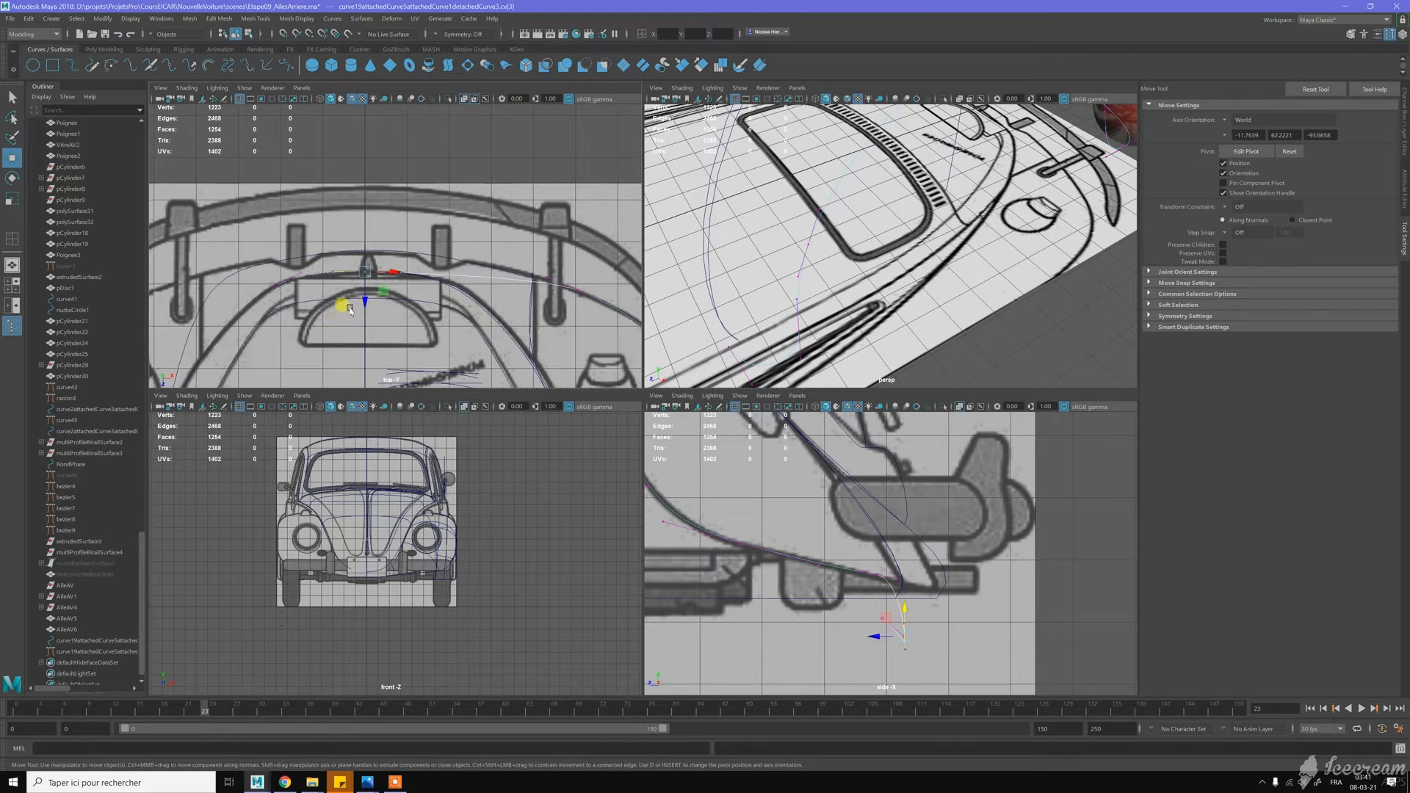
{"action": "left_click_drag", "start_coordinate": [369, 304], "coordinate": [402, 287]}
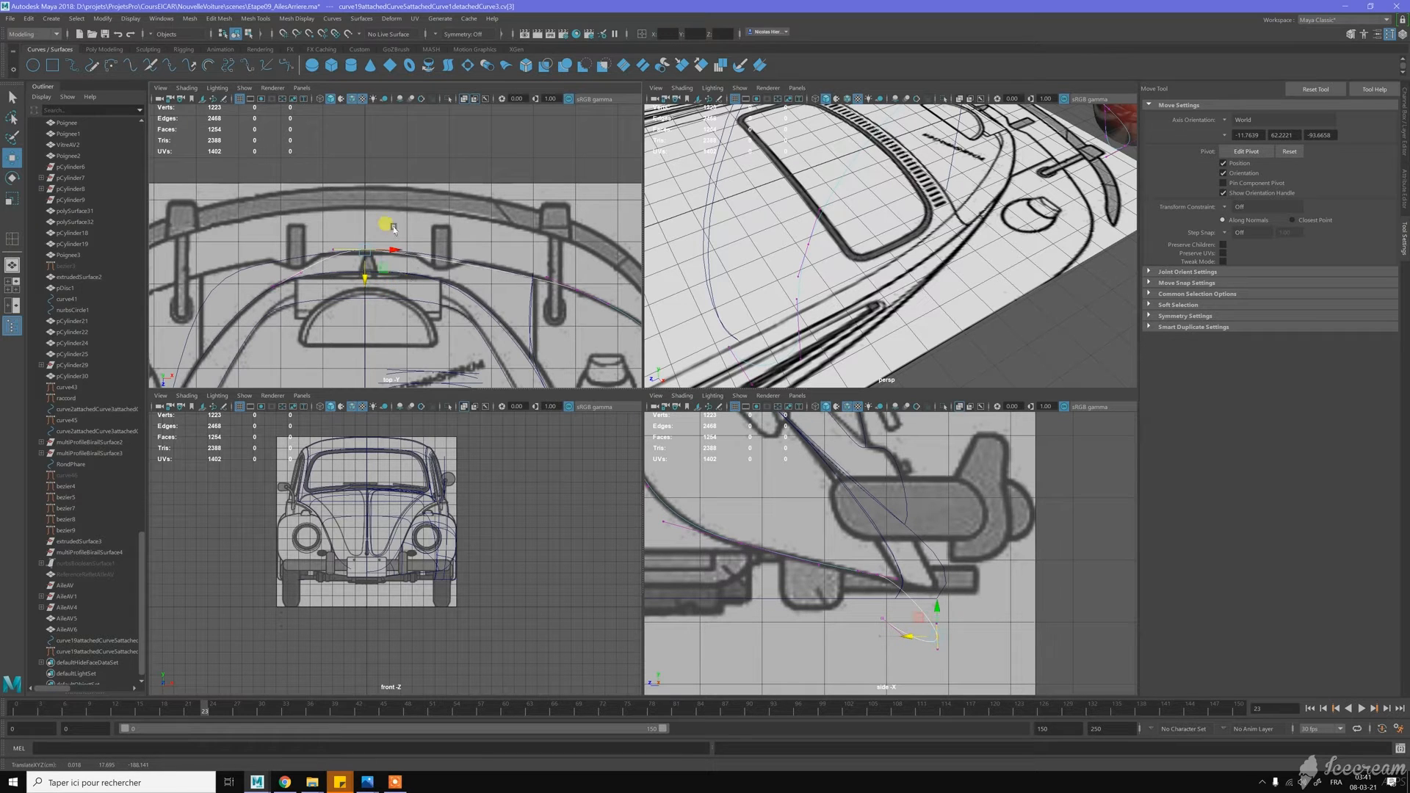
{"action": "left_click_drag", "start_coordinate": [383, 228], "coordinate": [465, 246]}
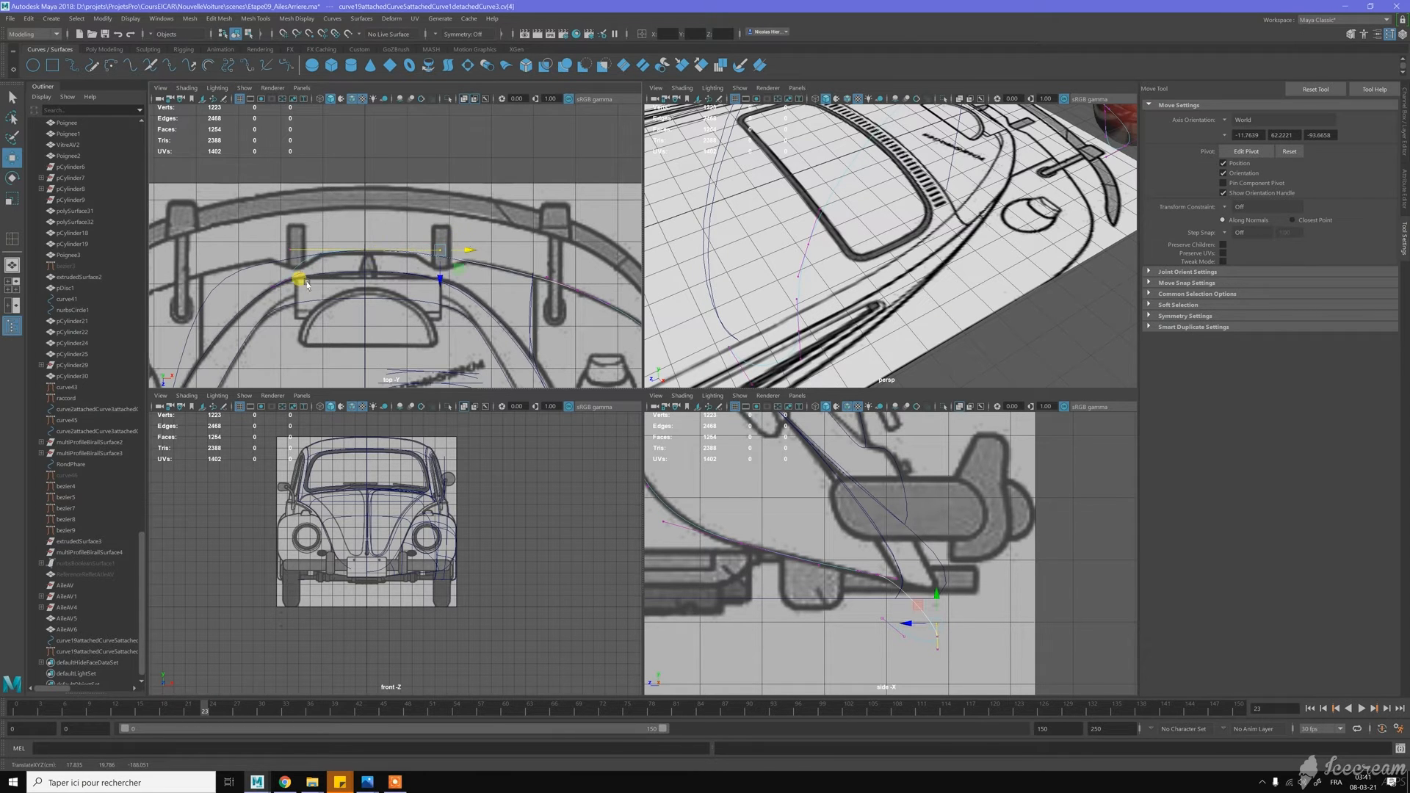
{"action": "middle_click_drag", "start_coordinate": [301, 278], "coordinate": [412, 276], "text": "alt"}
{"action": "left_click_drag", "start_coordinate": [370, 277], "coordinate": [417, 284]}
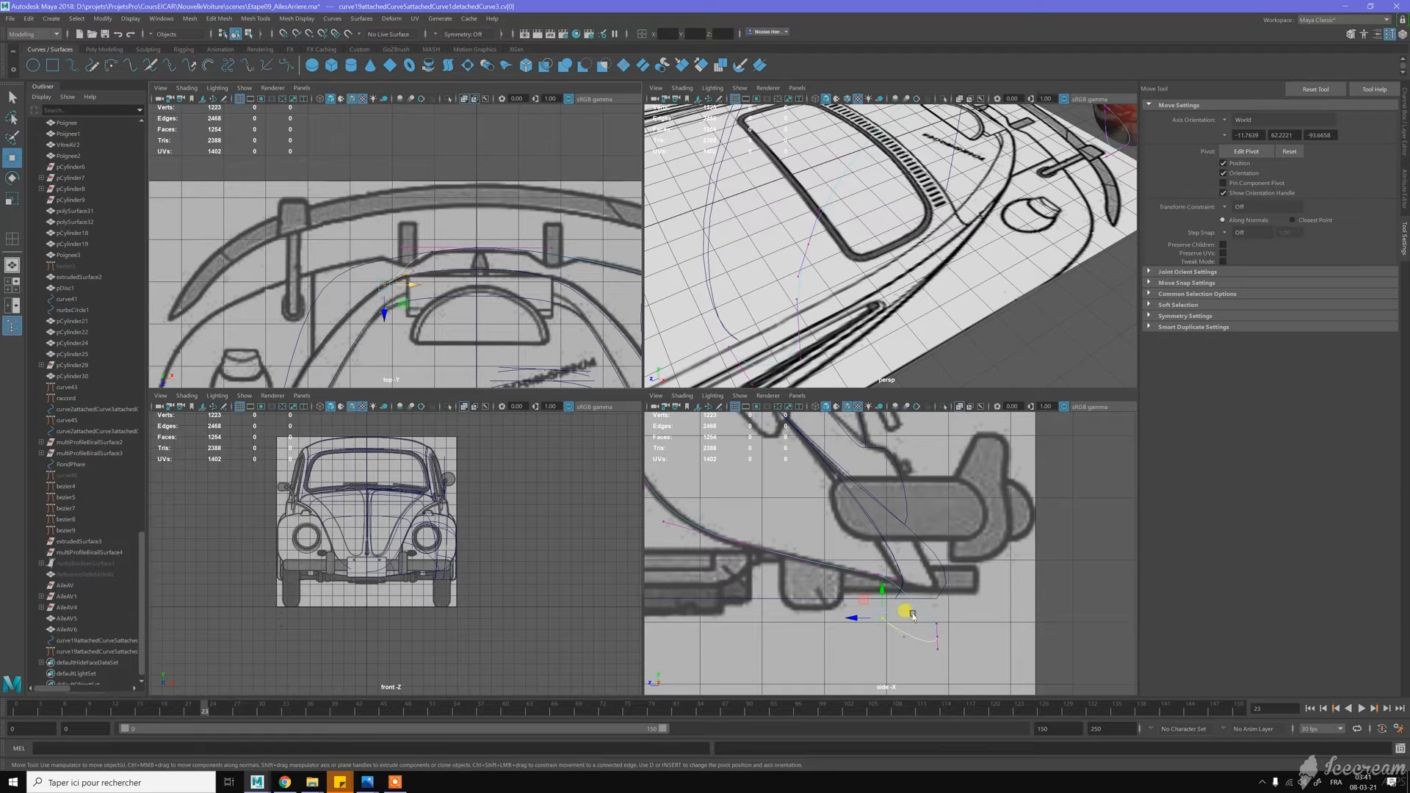
Raise the centre-line vertex and its neighbour to the bottom tip of the rear apron in the side view
{"action": "middle_click_drag", "start_coordinate": [954, 593], "coordinate": [930, 578], "text": "alt"}
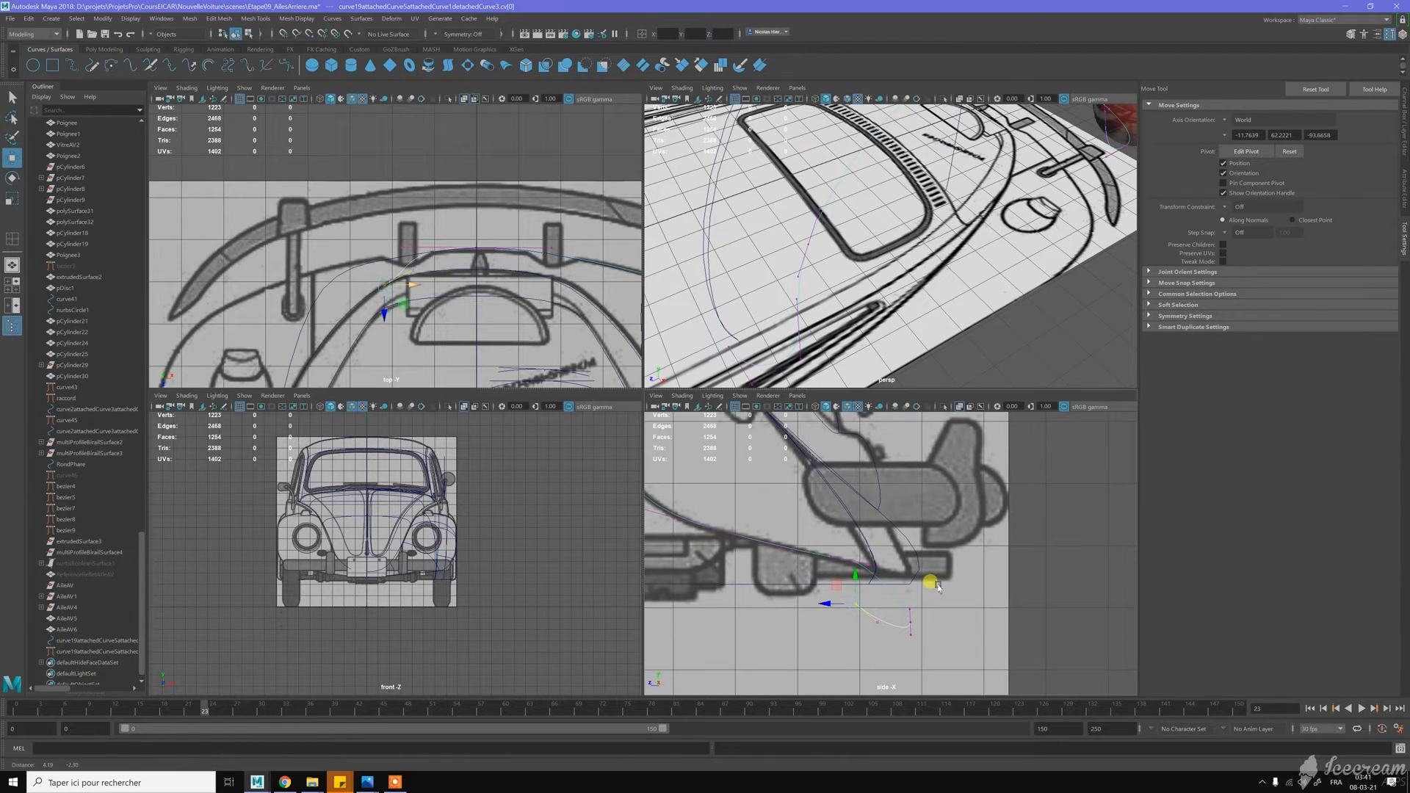
{"action": "left_click_drag", "start_coordinate": [938, 252], "coordinate": [1011, 213], "text": "alt"}
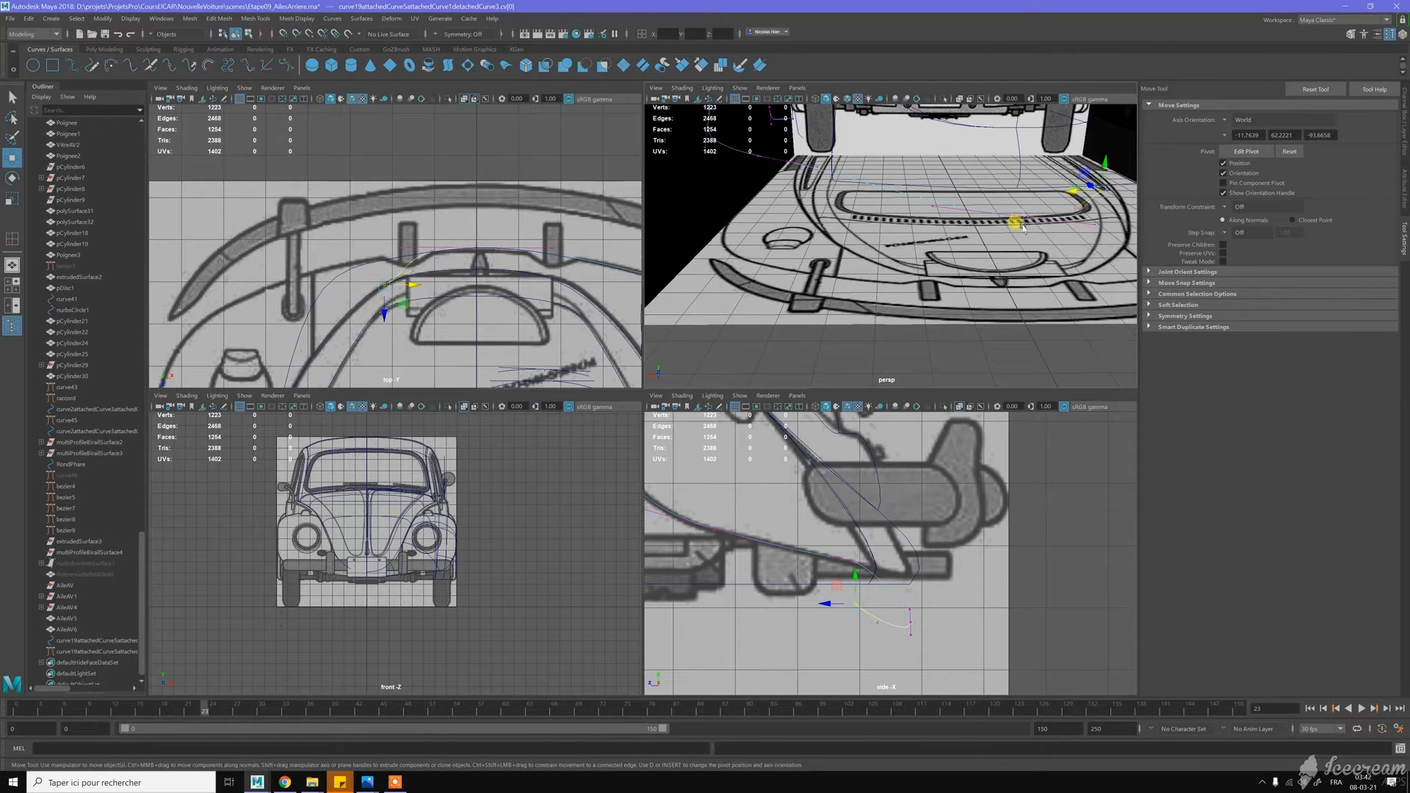
{"action": "left_click", "coordinate": [923, 587]}
{"action": "left_click_drag", "start_coordinate": [914, 593], "coordinate": [915, 552]}
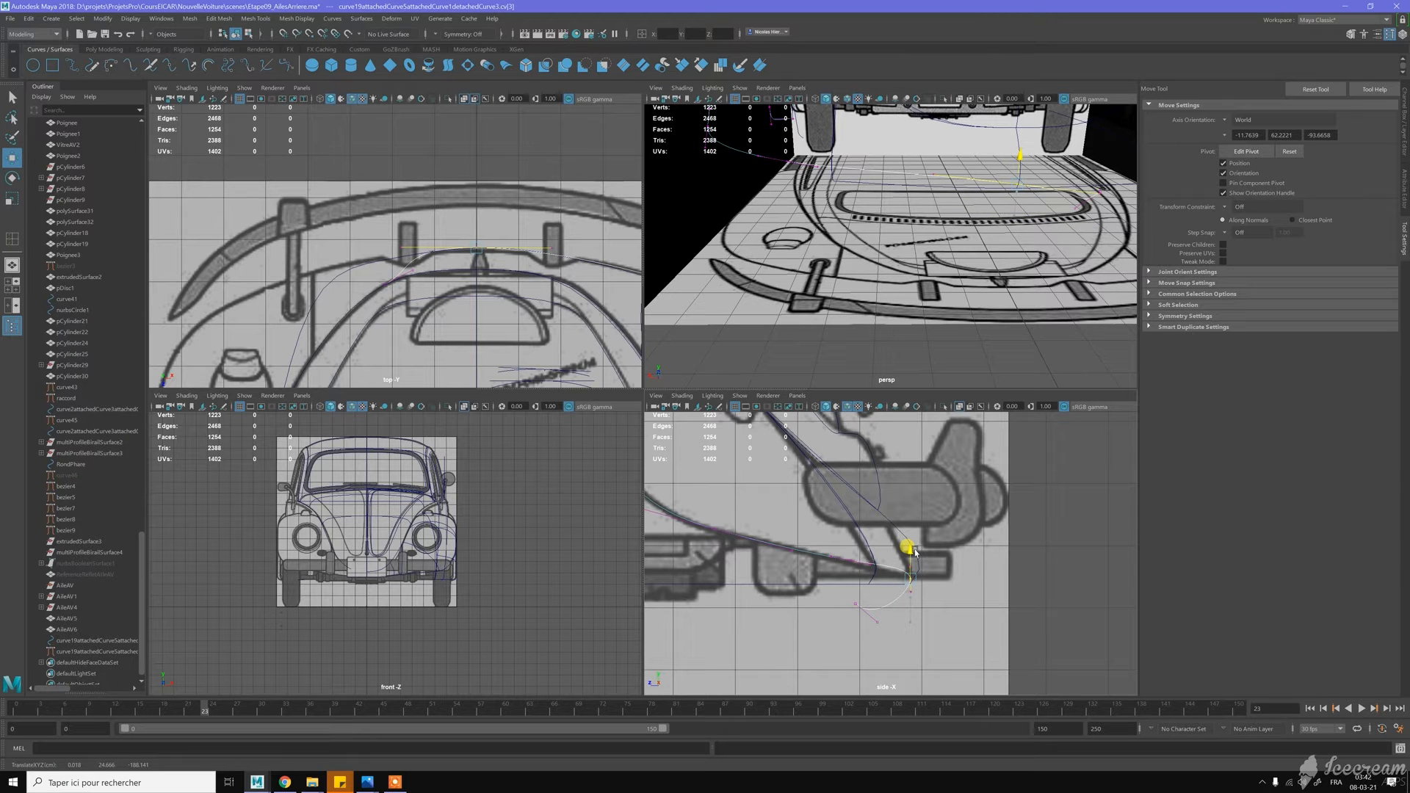
{"action": "left_click_drag", "start_coordinate": [916, 294], "coordinate": [883, 304], "text": "alt"}
{"action": "scroll", "coordinate": [832, 317], "scroll_direction": "up", "scroll_amount": 3}
{"action": "left_click_drag", "start_coordinate": [929, 311], "coordinate": [856, 314], "text": "alt"}
{"action": "left_click_drag", "start_coordinate": [769, 221], "coordinate": [786, 249]}
{"action": "left_click_drag", "start_coordinate": [912, 531], "coordinate": [897, 550]}
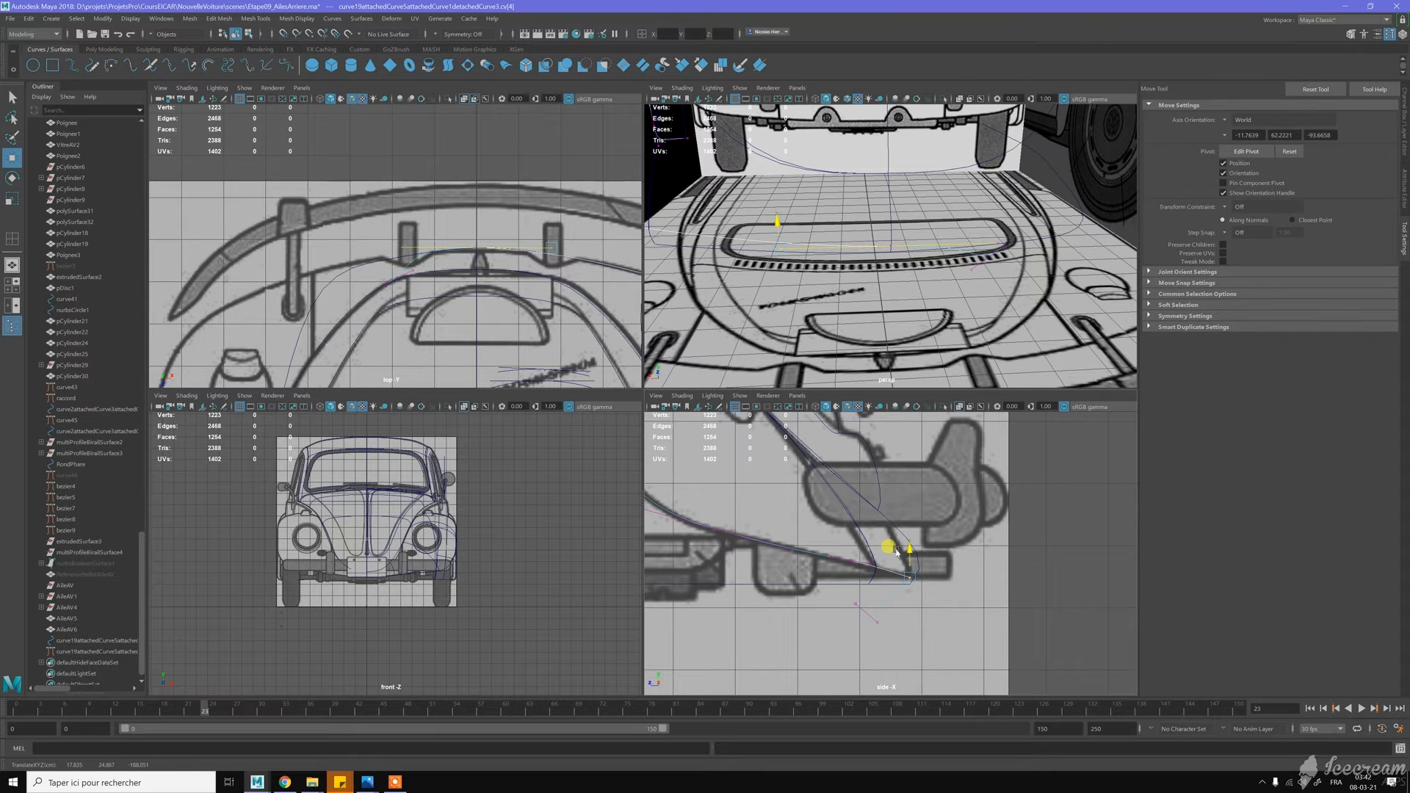
{"action": "left_click_drag", "start_coordinate": [897, 551], "coordinate": [899, 564]}
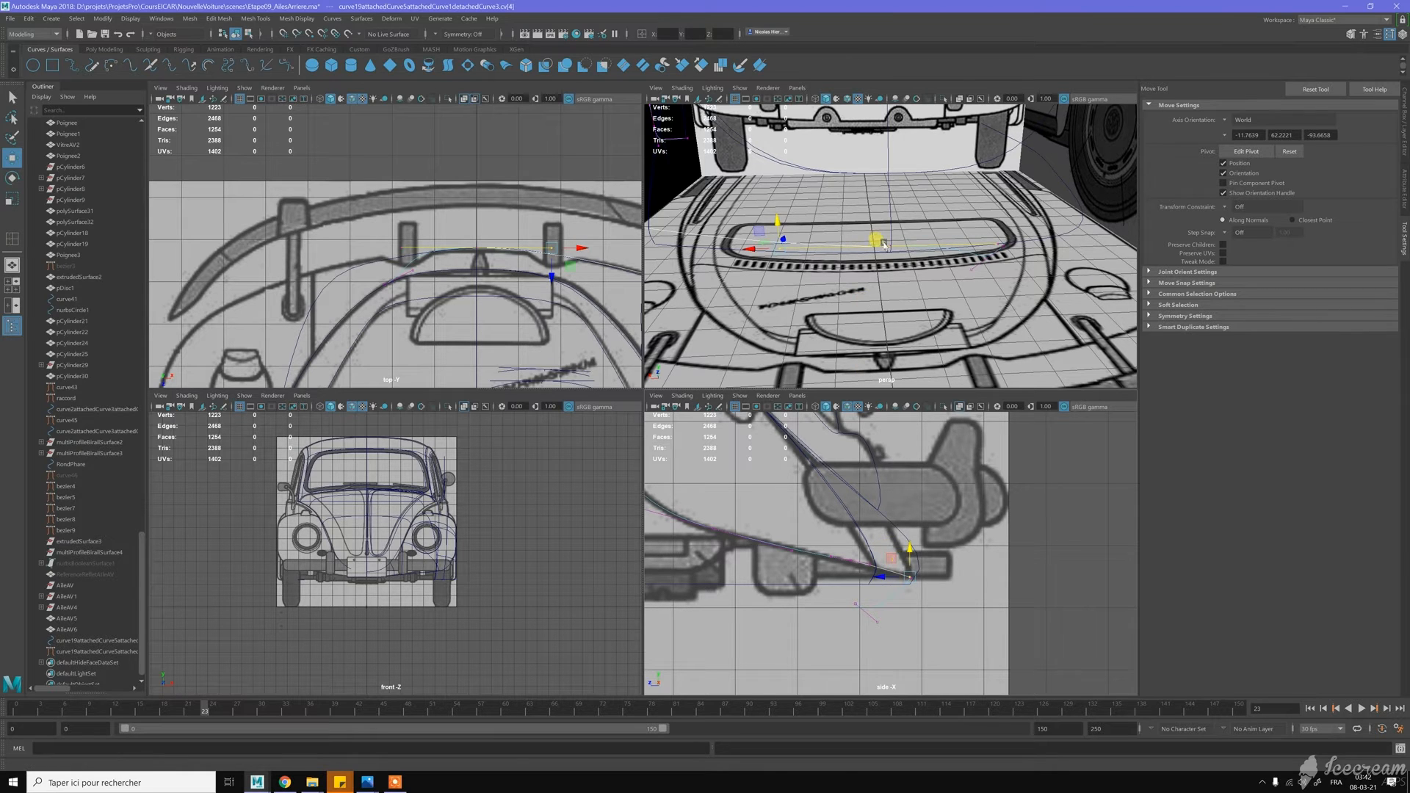
{"action": "left_click_drag", "start_coordinate": [909, 547], "coordinate": [918, 552]}
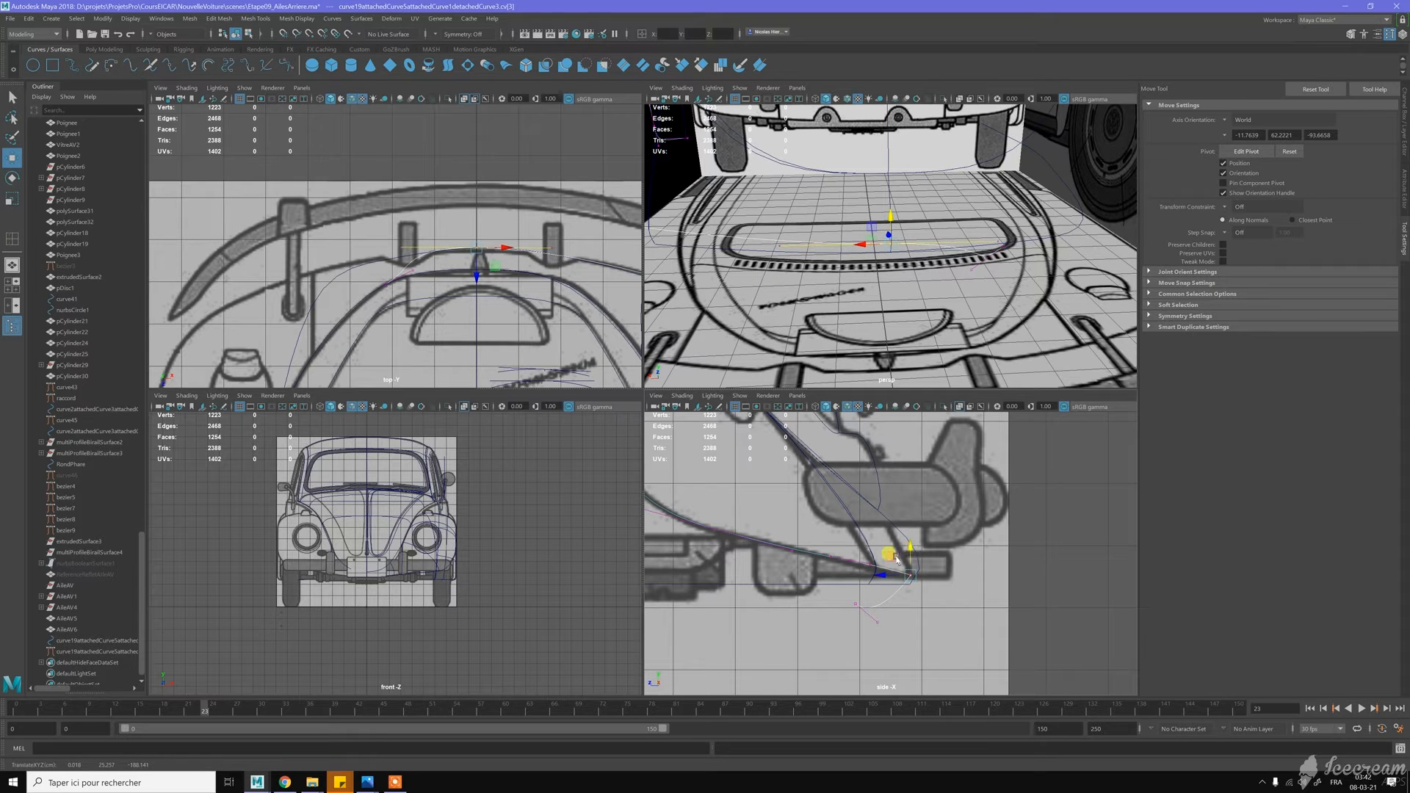
Fine-tune the heights of the vertices between the wheel arch and rear apron along the lower body edge in the side view
{"action": "scroll", "coordinate": [918, 552], "scroll_direction": "up", "scroll_amount": 7}
{"action": "left_click_drag", "start_coordinate": [793, 550], "coordinate": [848, 554]}
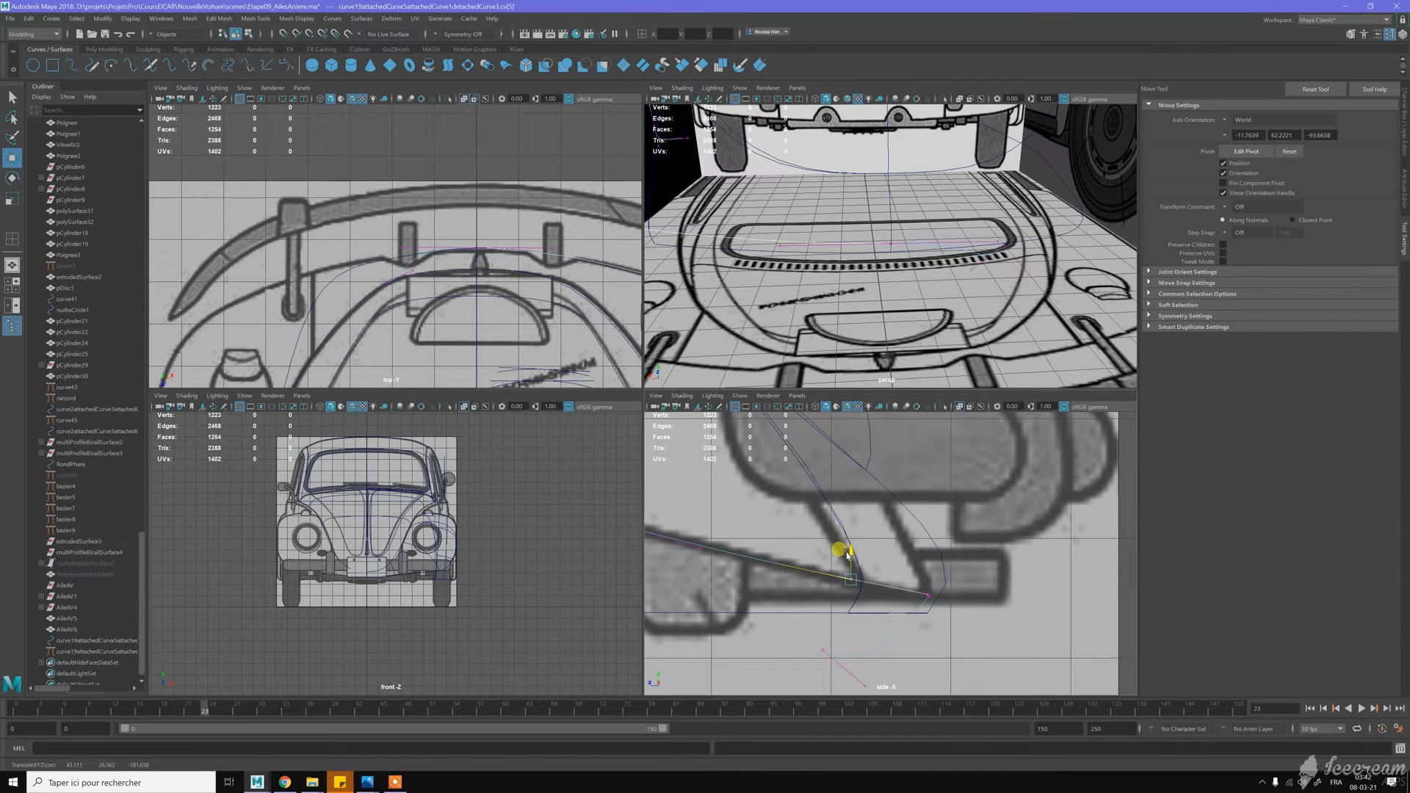
{"action": "middle_click_drag", "start_coordinate": [768, 510], "coordinate": [823, 507], "text": "alt"}
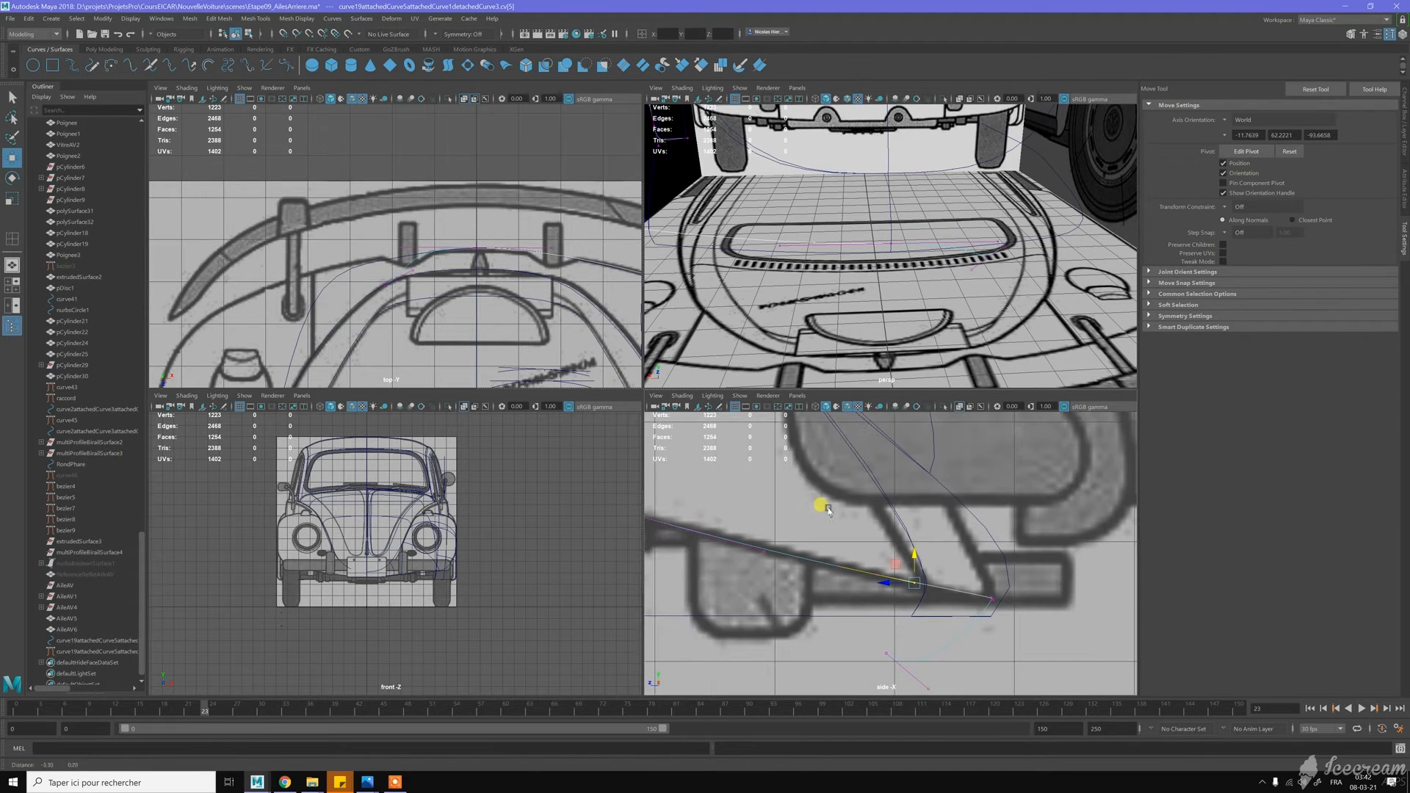
{"action": "left_click", "coordinate": [989, 597]}
{"action": "left_click_drag", "start_coordinate": [989, 567], "coordinate": [987, 570]}
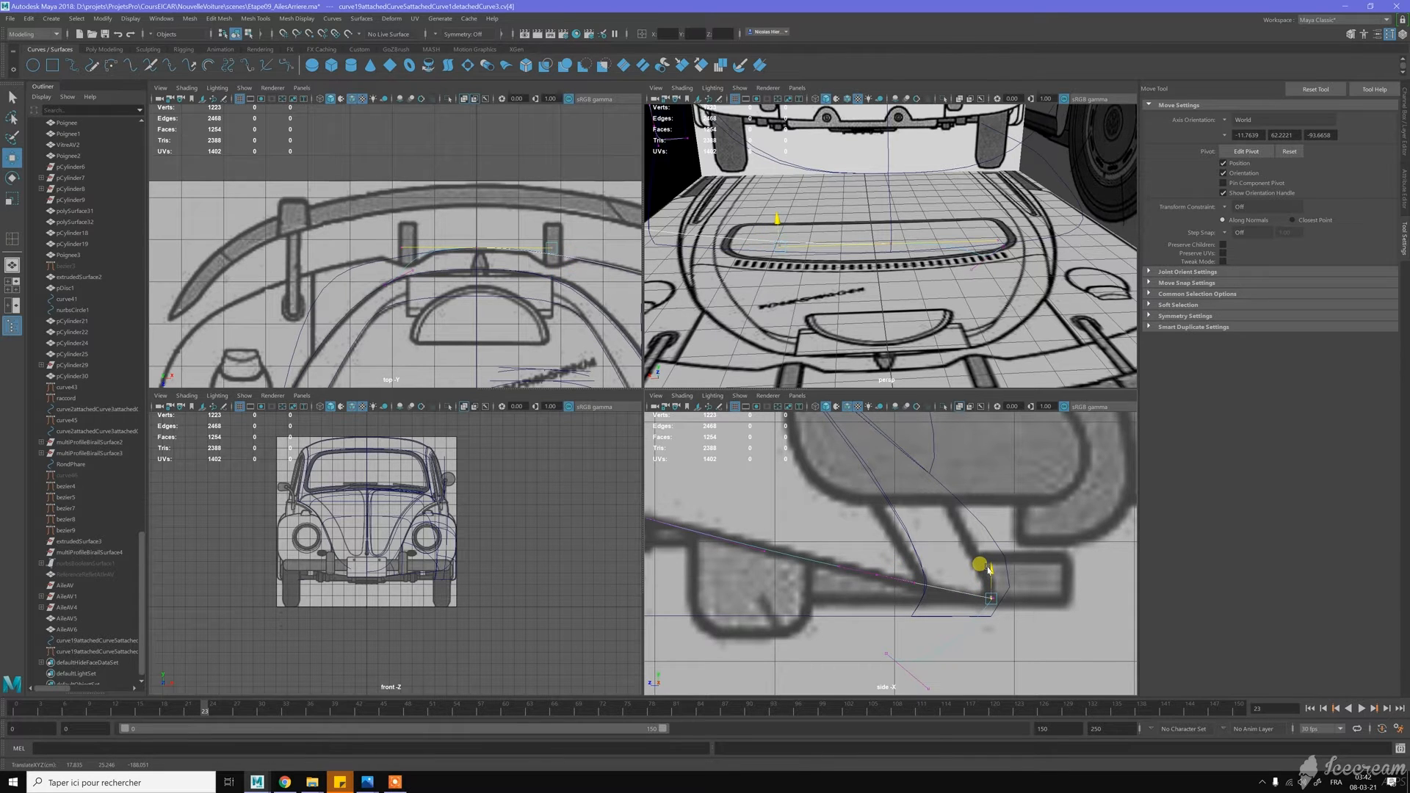
{"action": "left_click_drag", "start_coordinate": [989, 567], "coordinate": [990, 569]}
{"action": "middle_click_drag", "start_coordinate": [742, 491], "coordinate": [853, 530], "text": "alt"}
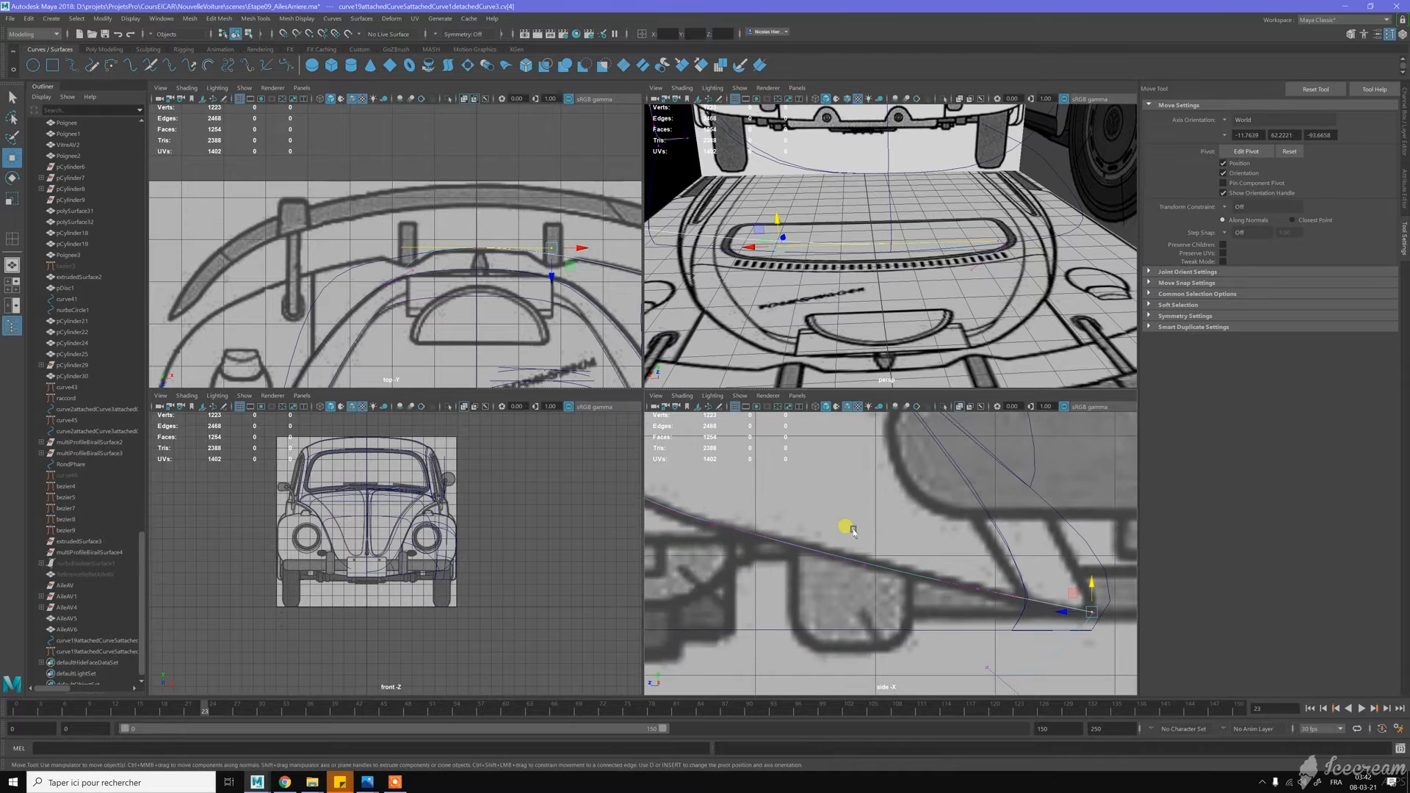
{"action": "left_click", "coordinate": [883, 566]}
{"action": "left_click_drag", "start_coordinate": [867, 542], "coordinate": [871, 537]}
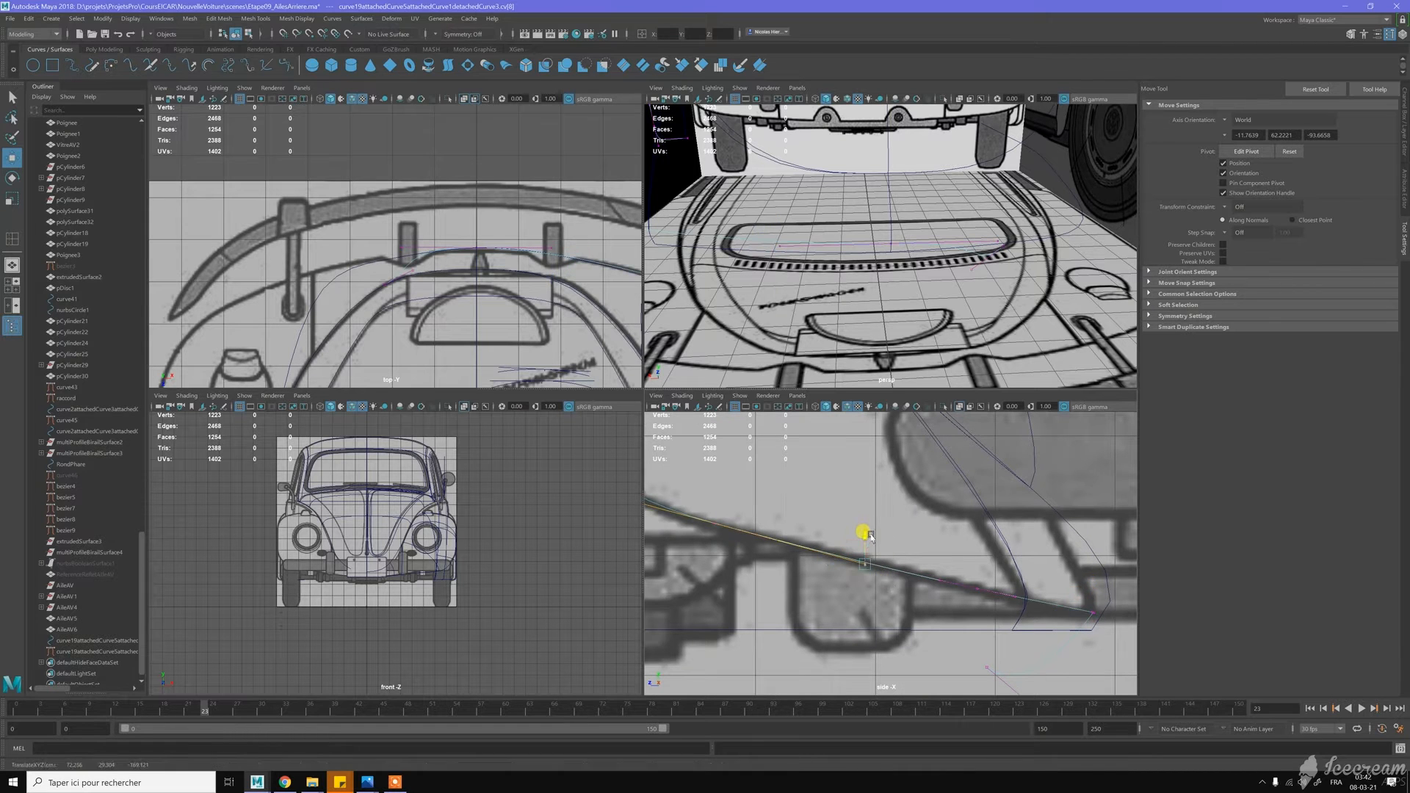
Raise the curve's remaining end vertices on the opposite side to the apron's lower edge in the side view
{"action": "scroll", "coordinate": [909, 480], "scroll_direction": "down", "scroll_amount": 3}
{"action": "left_click", "coordinate": [857, 472]}
{"action": "left_click", "coordinate": [834, 325]}
{"action": "left_click_drag", "start_coordinate": [834, 270], "coordinate": [910, 280], "text": "alt"}
{"action": "left_click_drag", "start_coordinate": [952, 237], "coordinate": [844, 258], "text": "alt"}
{"action": "left_click_drag", "start_coordinate": [999, 299], "coordinate": [998, 298]}
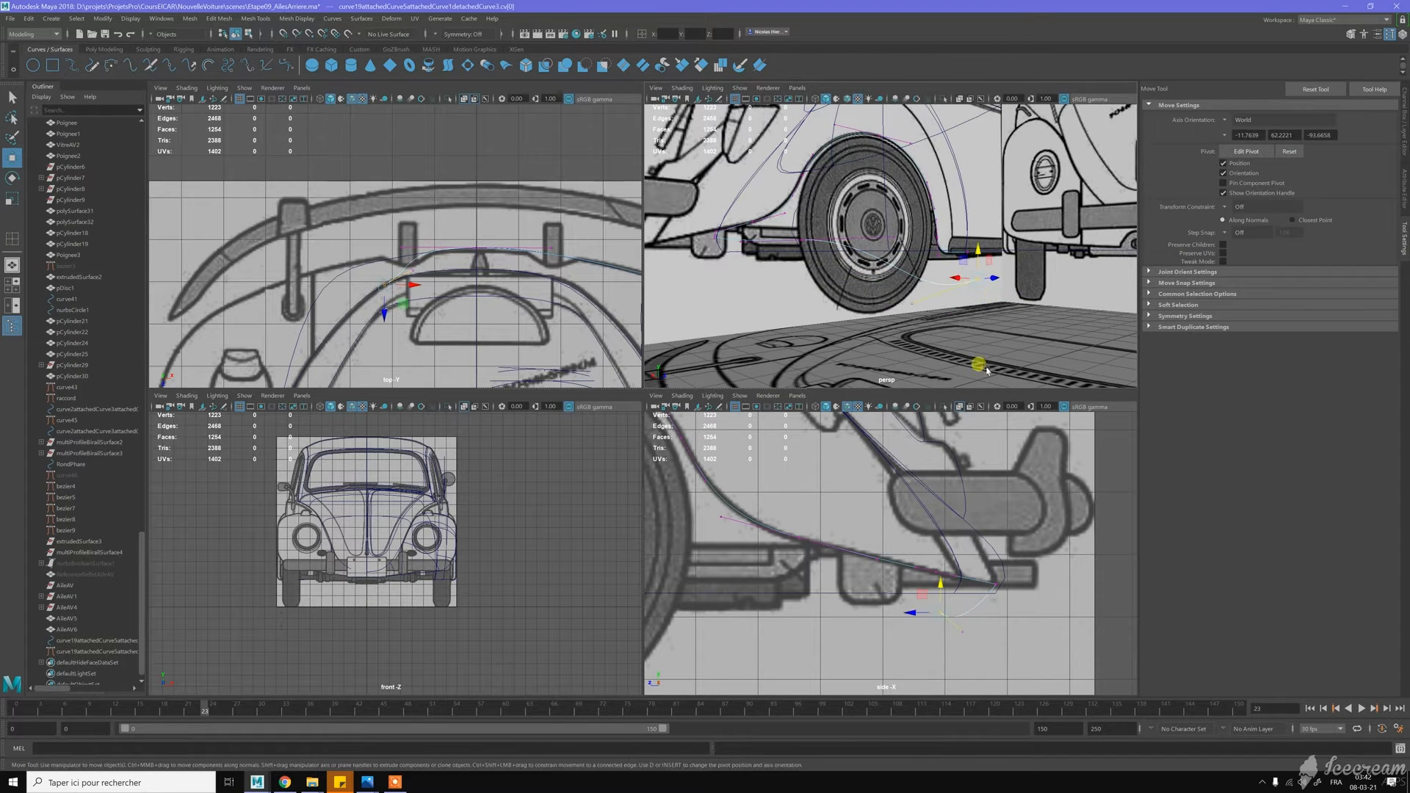
{"action": "left_click_drag", "start_coordinate": [942, 583], "coordinate": [944, 543]}
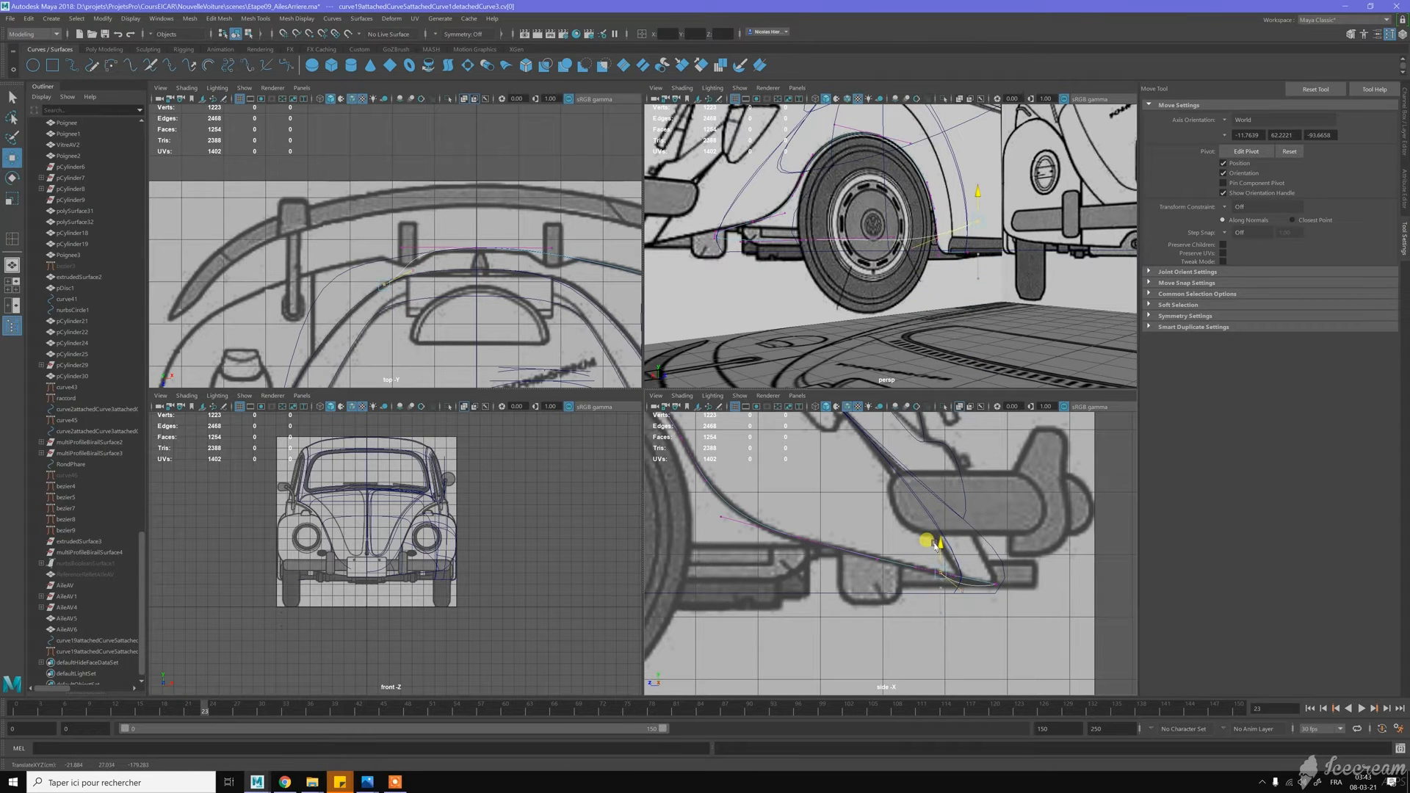
{"action": "left_click_drag", "start_coordinate": [940, 545], "coordinate": [940, 545]}
{"action": "left_click_drag", "start_coordinate": [976, 592], "coordinate": [1003, 553]}
{"action": "left_click", "coordinate": [158, 395]}
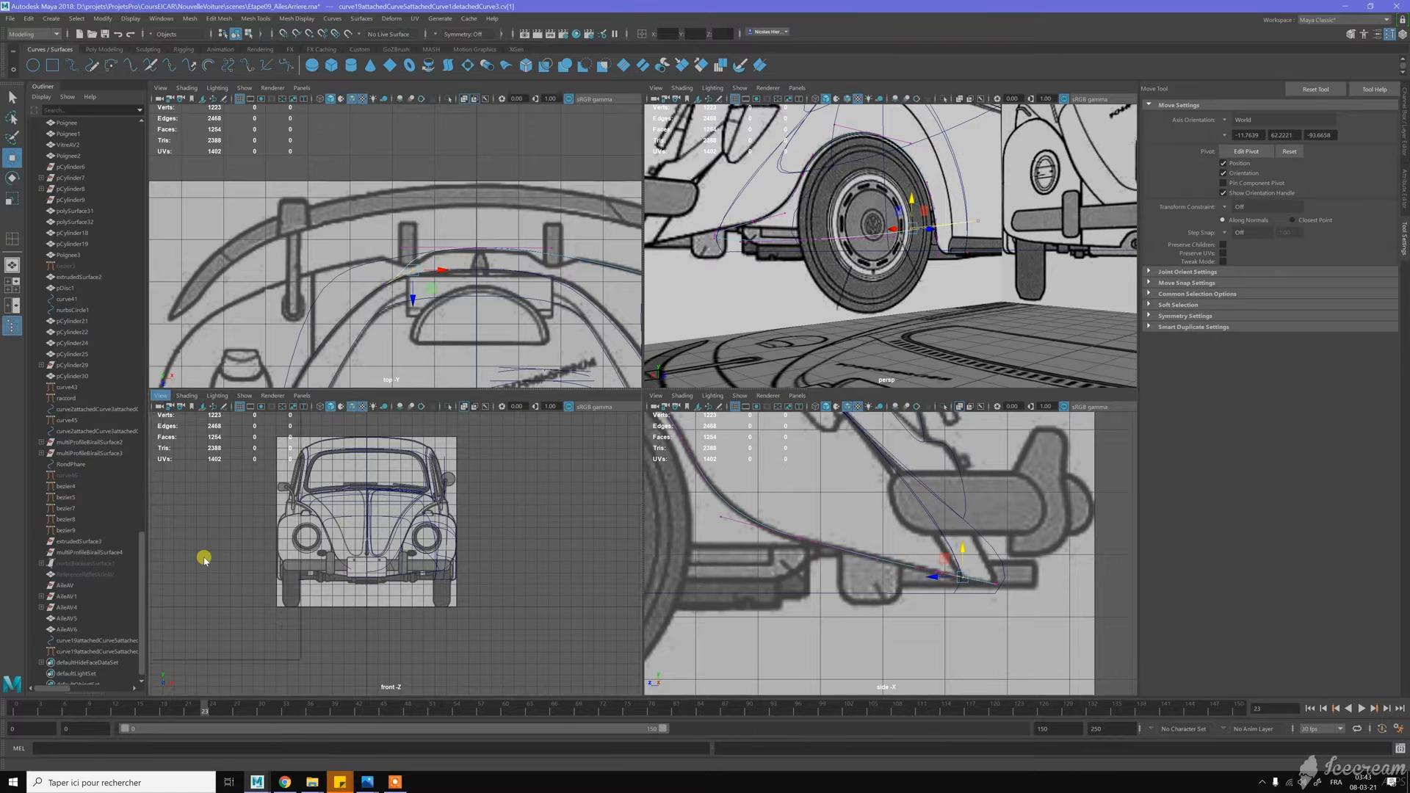
Switch the front viewport to the predefined Back view to work on the lower rear apron
{"action": "mouse_move", "coordinate": [221, 597]}
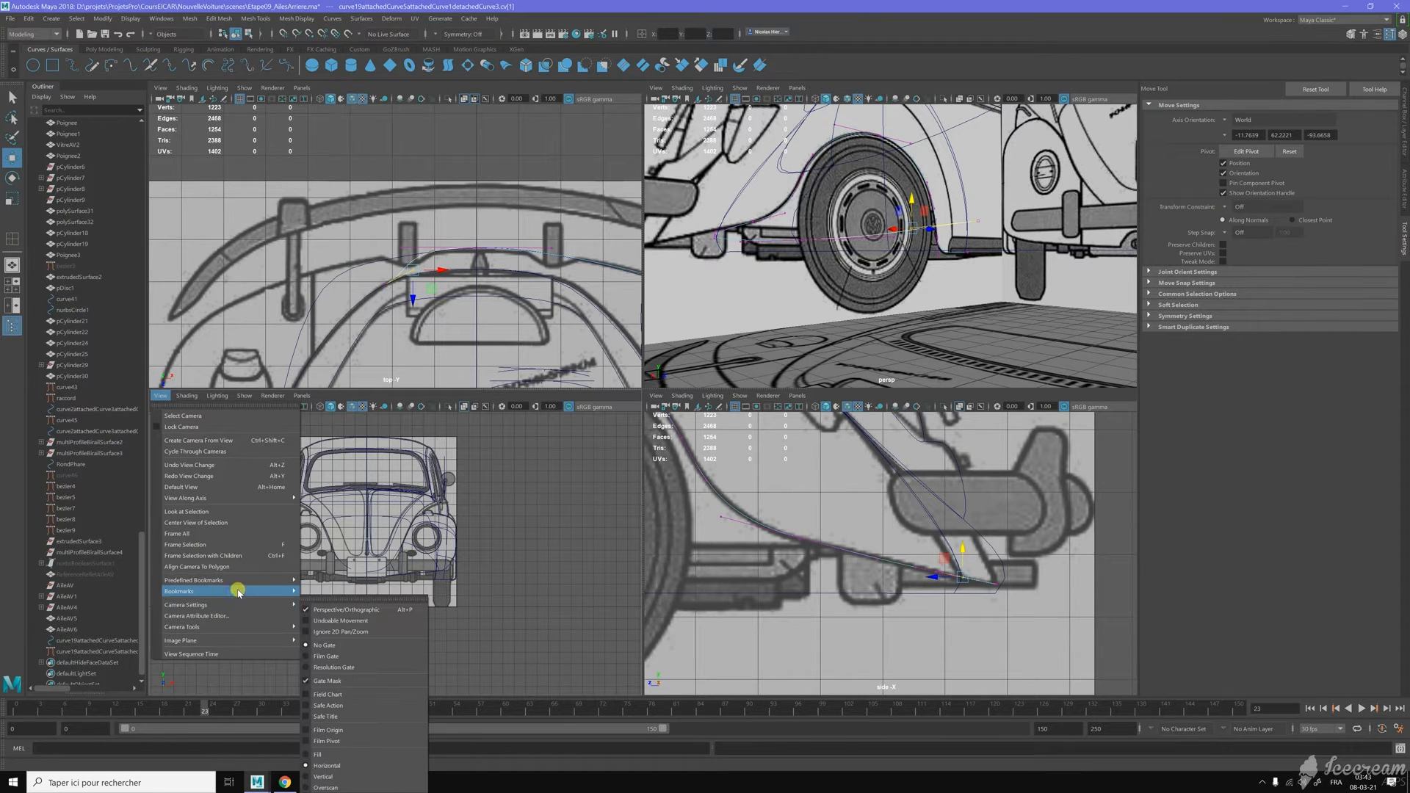
{"action": "mouse_move", "coordinate": [285, 580]}
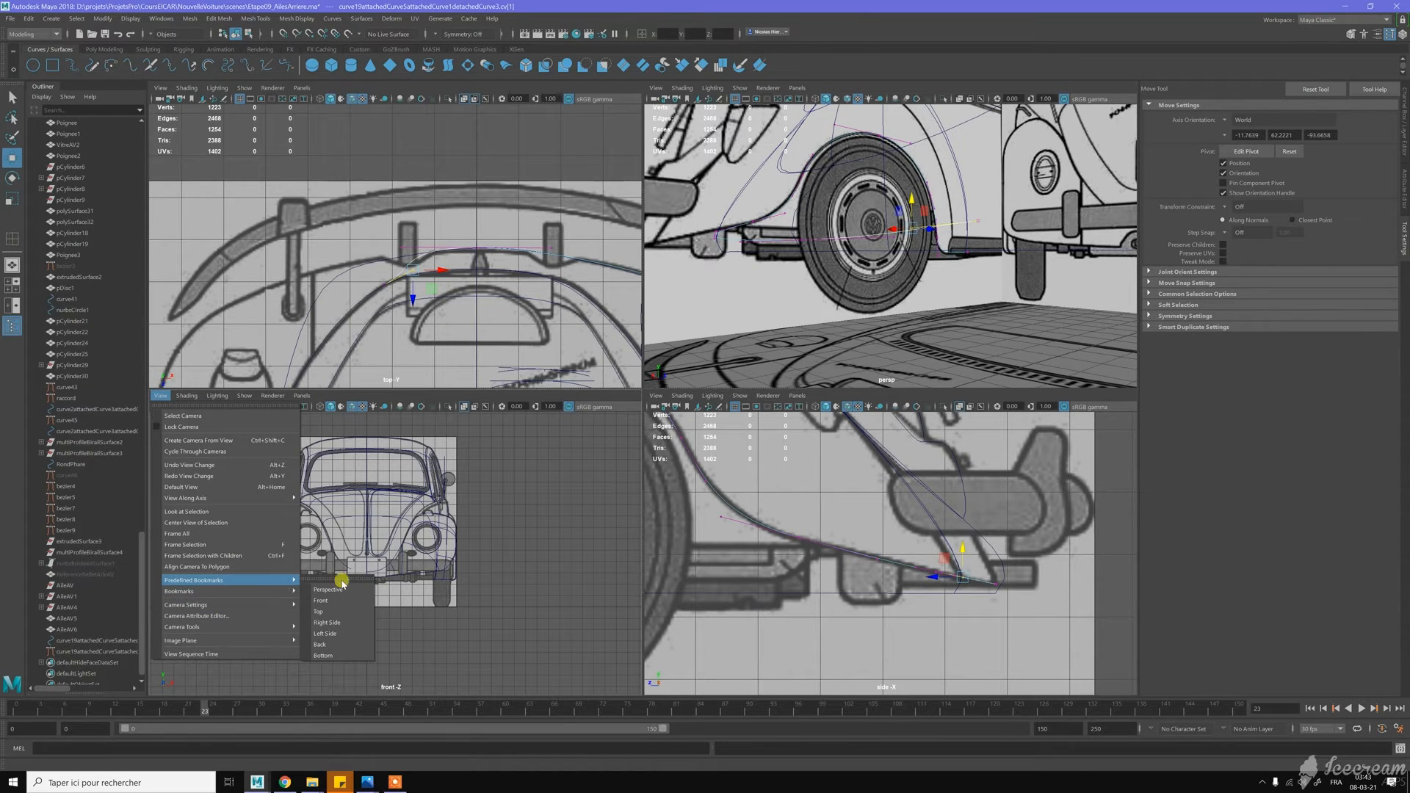
{"action": "left_click", "coordinate": [321, 644]}
{"action": "scroll", "coordinate": [425, 565], "scroll_direction": "down", "scroll_amount": 13}
{"action": "scroll", "coordinate": [385, 531], "scroll_direction": "up", "scroll_amount": 7}
{"action": "middle_click_drag", "start_coordinate": [433, 443], "coordinate": [413, 516], "text": "alt"}
{"action": "scroll", "coordinate": [413, 515], "scroll_direction": "up", "scroll_amount": 2}
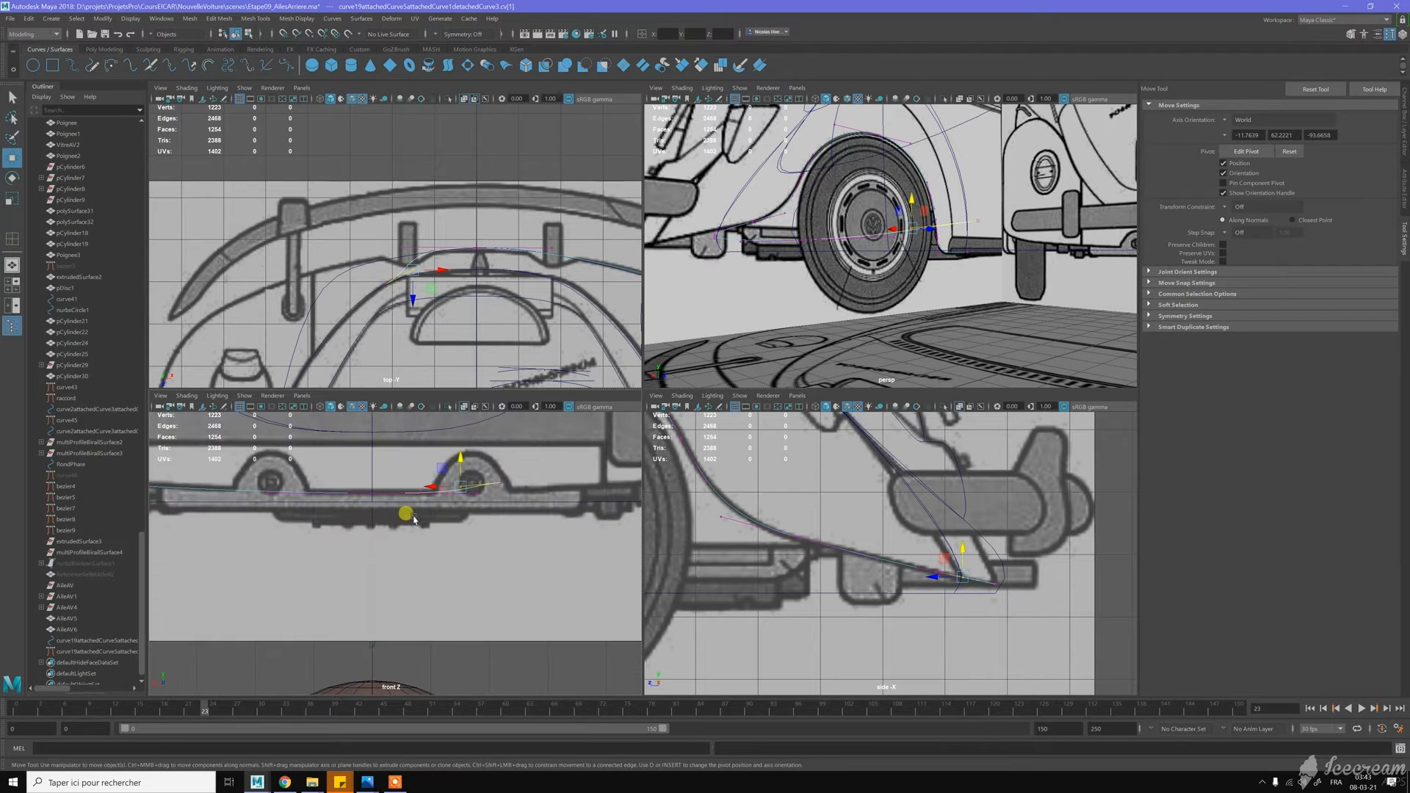
{"action": "scroll", "coordinate": [414, 519], "scroll_direction": "up", "scroll_amount": 2}
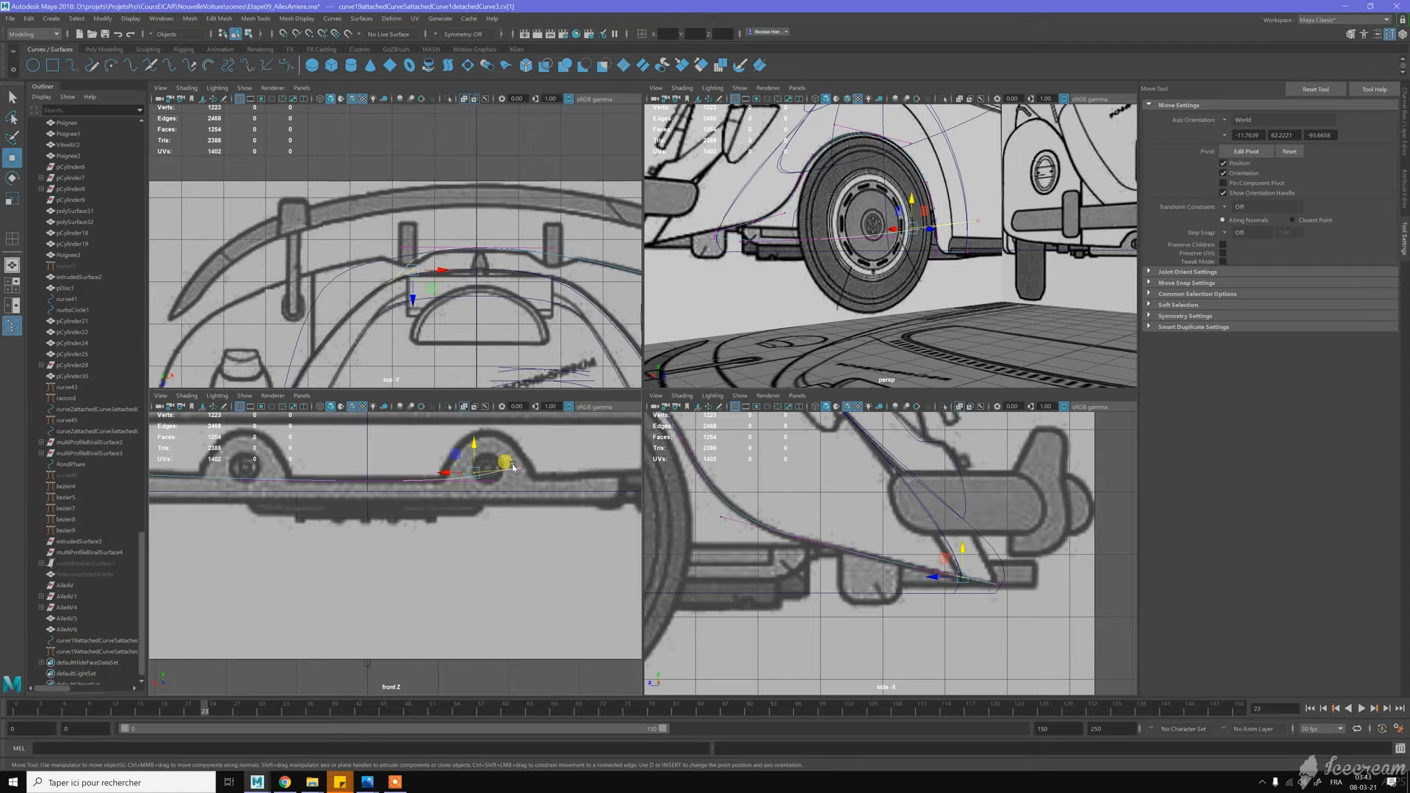
Adjust the height of the curve's vertices beside the exhaust cut-out to match the apron's lower edge in the back view
{"action": "left_click_drag", "start_coordinate": [530, 475], "coordinate": [530, 421]}
{"action": "scroll", "coordinate": [489, 463], "scroll_direction": "up", "scroll_amount": 3}
{"action": "scroll", "coordinate": [580, 462], "scroll_direction": "down", "scroll_amount": 2}
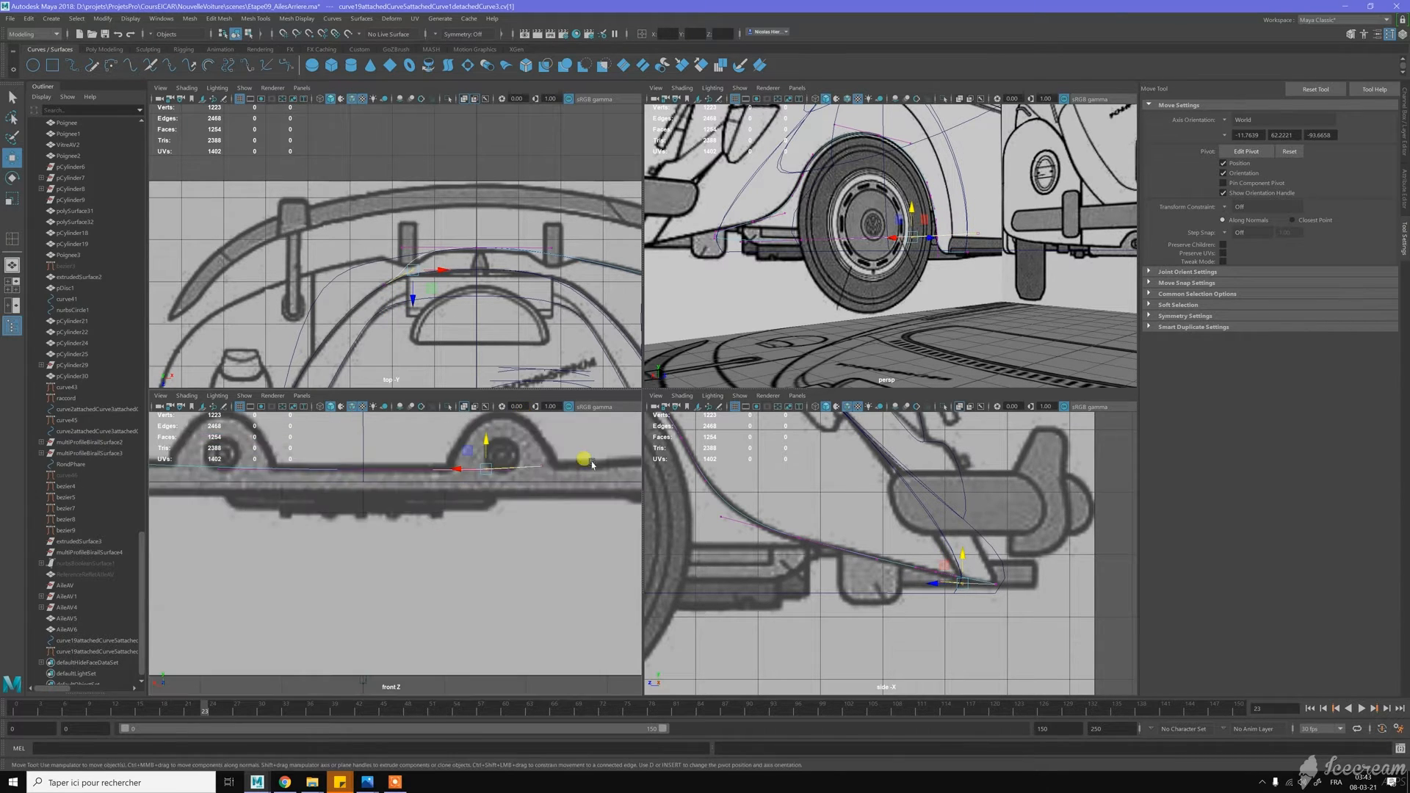
{"action": "left_click", "coordinate": [544, 468]}
{"action": "left_click_drag", "start_coordinate": [541, 434], "coordinate": [493, 482]}
{"action": "left_click_drag", "start_coordinate": [487, 441], "coordinate": [485, 446]}
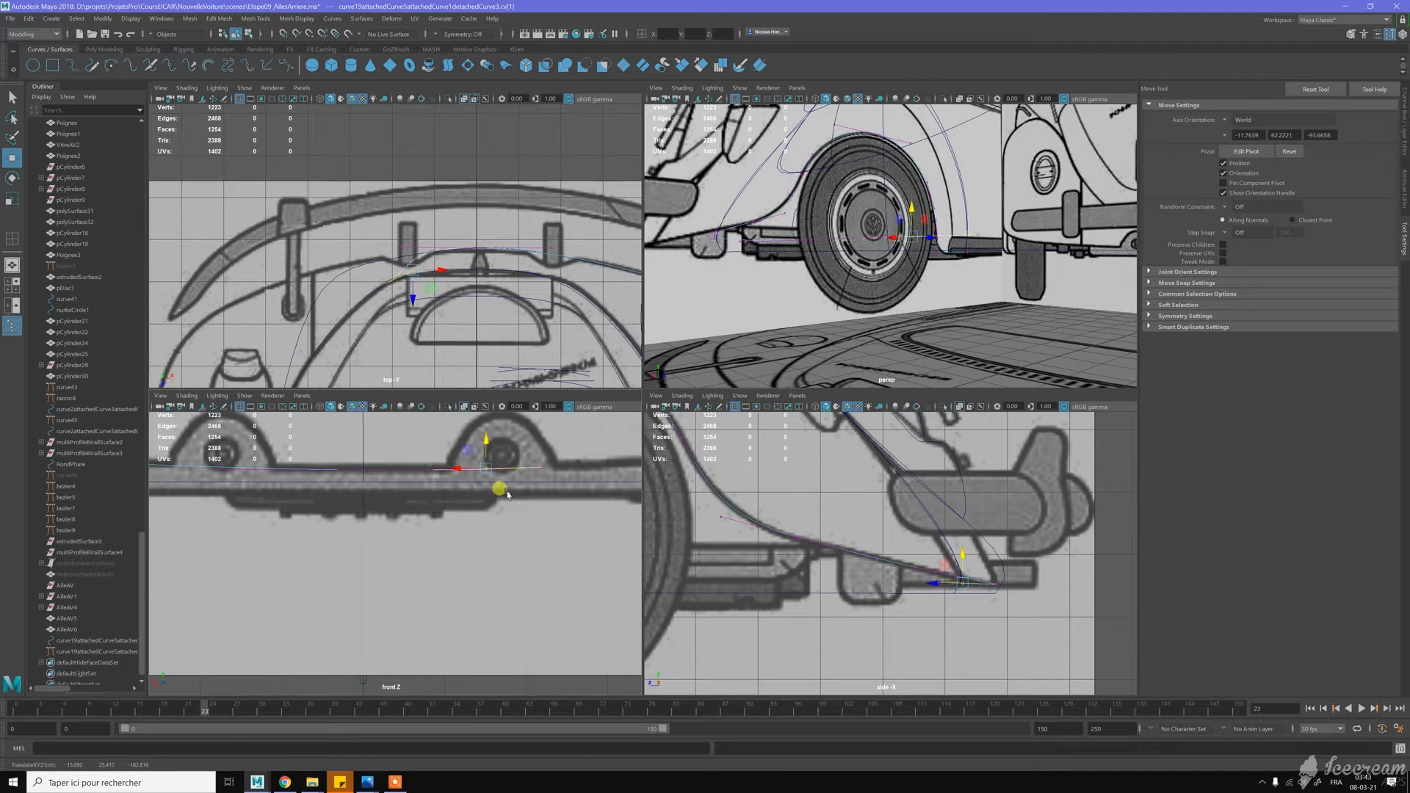
Fine-tune the height of the curve vertex between the rear wheel and the exhaust on the lower body edge in the back view
{"action": "scroll", "coordinate": [397, 525], "scroll_direction": "down", "scroll_amount": 1}
{"action": "middle_click_drag", "start_coordinate": [354, 546], "coordinate": [482, 559], "text": "alt"}
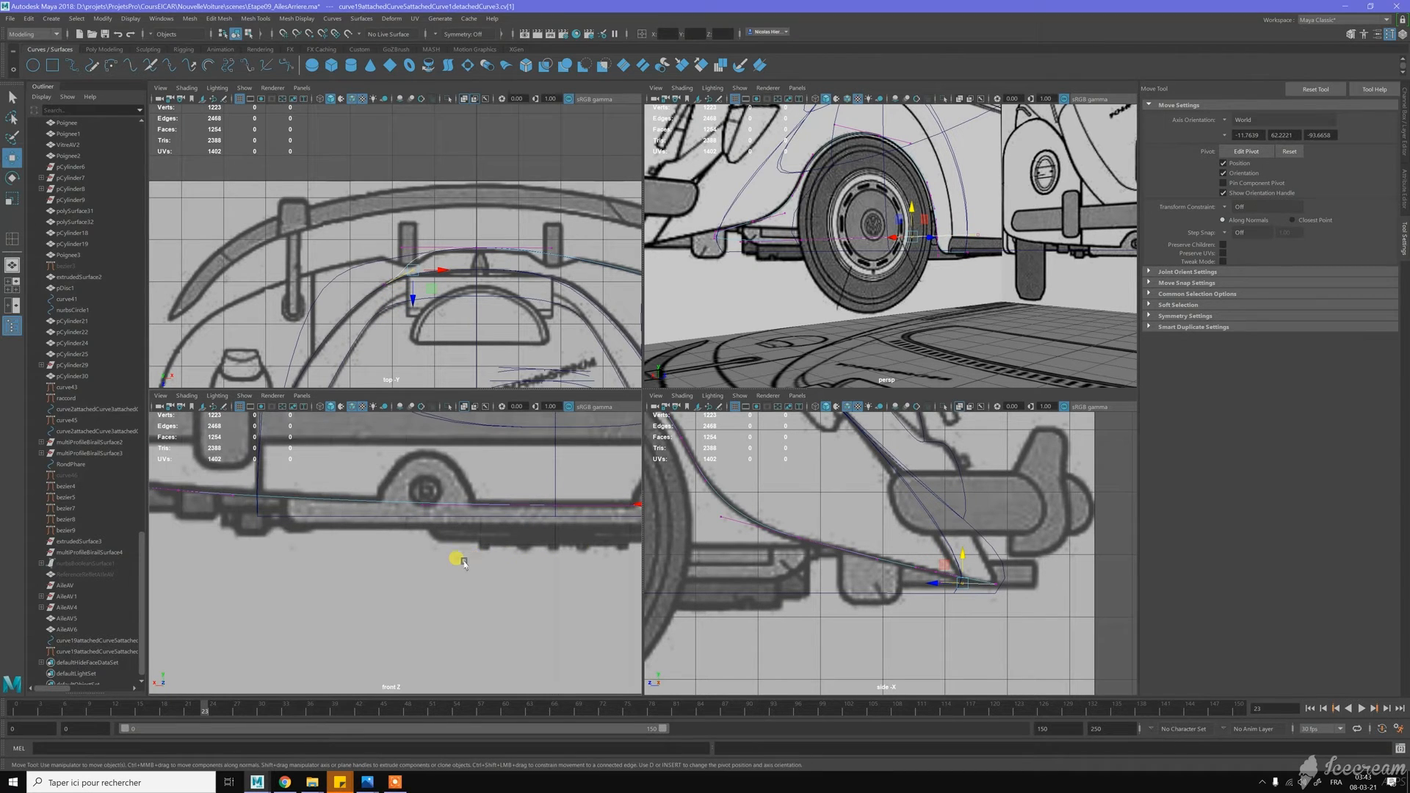
{"action": "scroll", "coordinate": [465, 563], "scroll_direction": "up", "scroll_amount": 1}
{"action": "middle_click_drag", "start_coordinate": [284, 573], "coordinate": [568, 609], "text": "alt"}
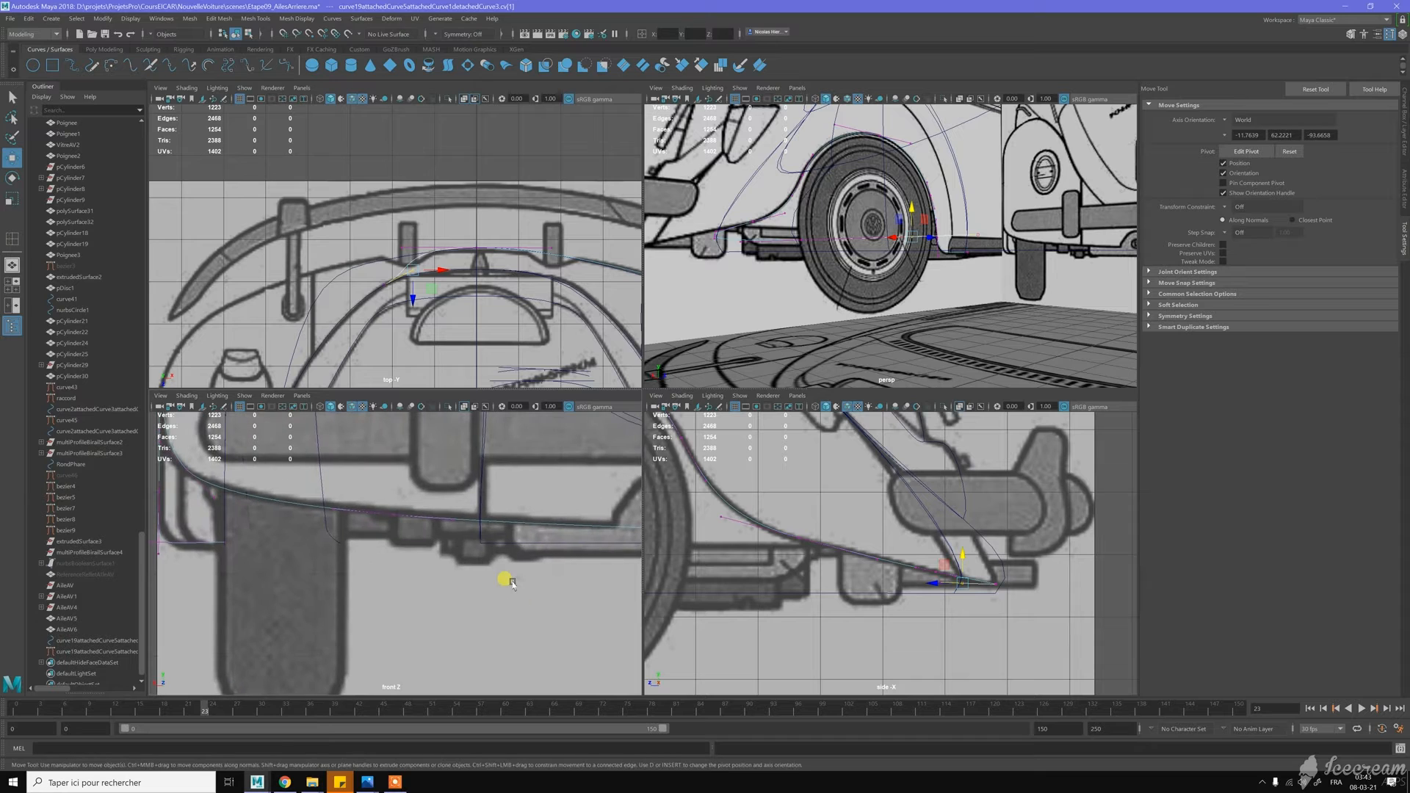
{"action": "left_click", "coordinate": [452, 519]}
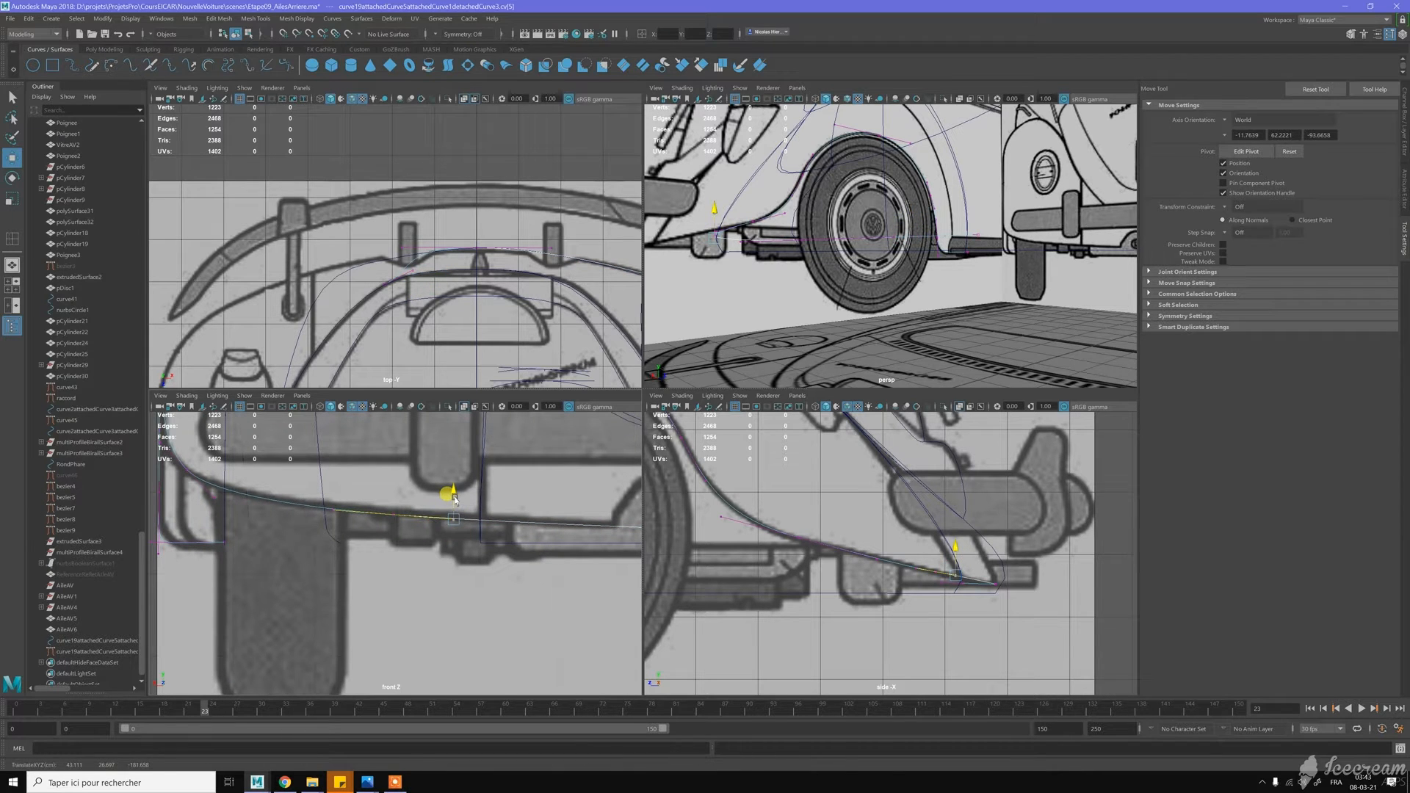
{"action": "middle_click_drag", "start_coordinate": [225, 531], "coordinate": [626, 469], "text": "alt"}
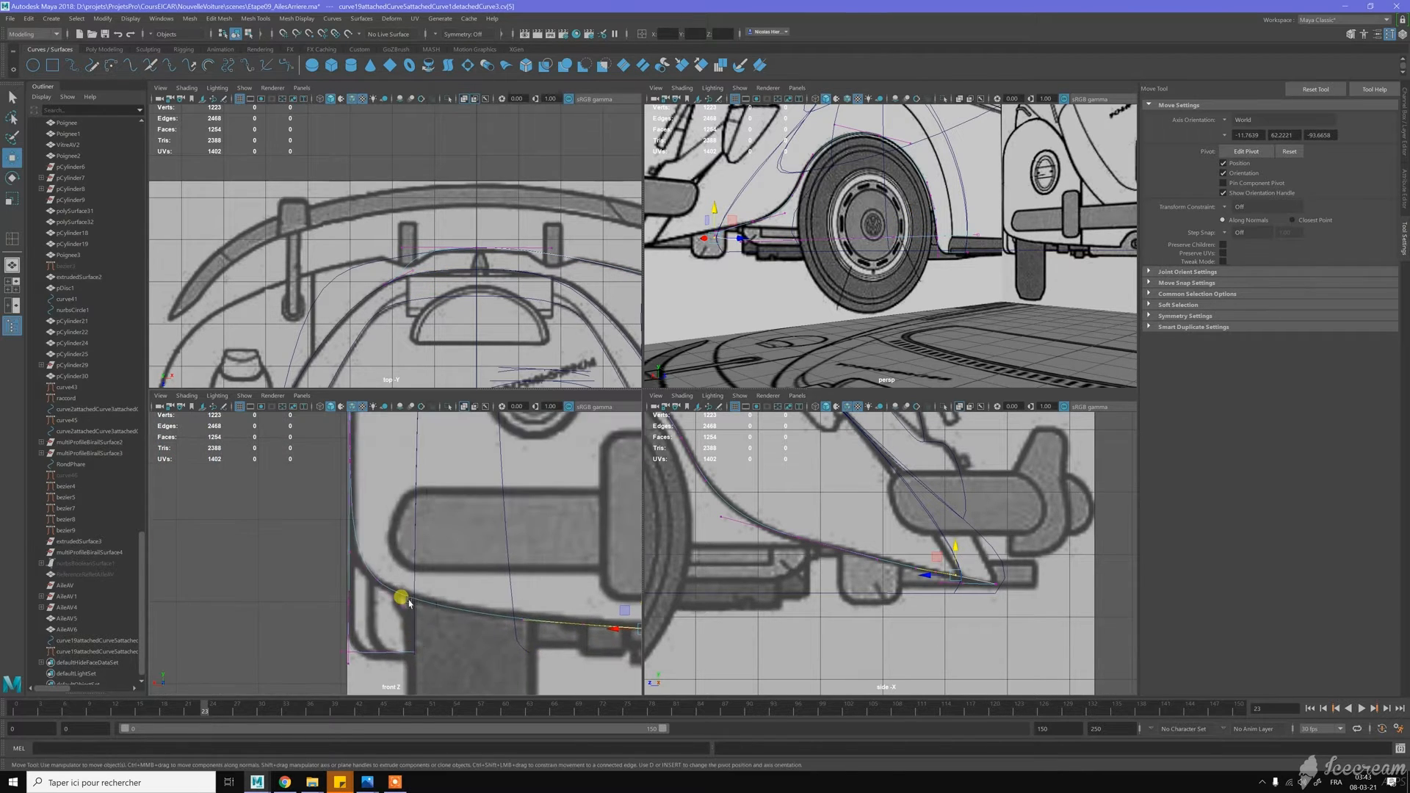
{"action": "middle_click_drag", "start_coordinate": [390, 479], "coordinate": [348, 584], "text": "alt"}
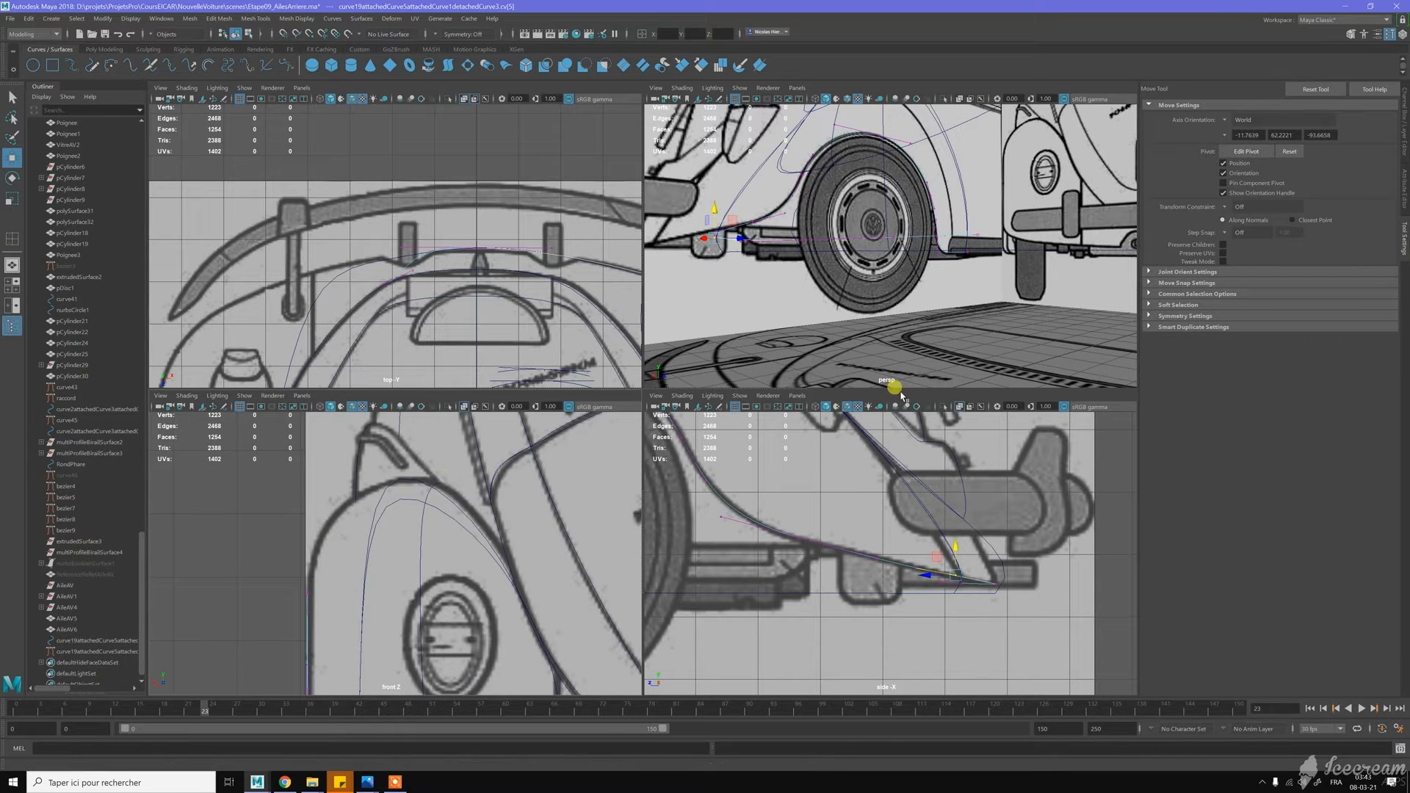
Hide an unneeded construction curve near the rear apron to clear the view around the new fender curve
{"action": "left_click_drag", "start_coordinate": [996, 273], "coordinate": [886, 260], "text": "alt"}
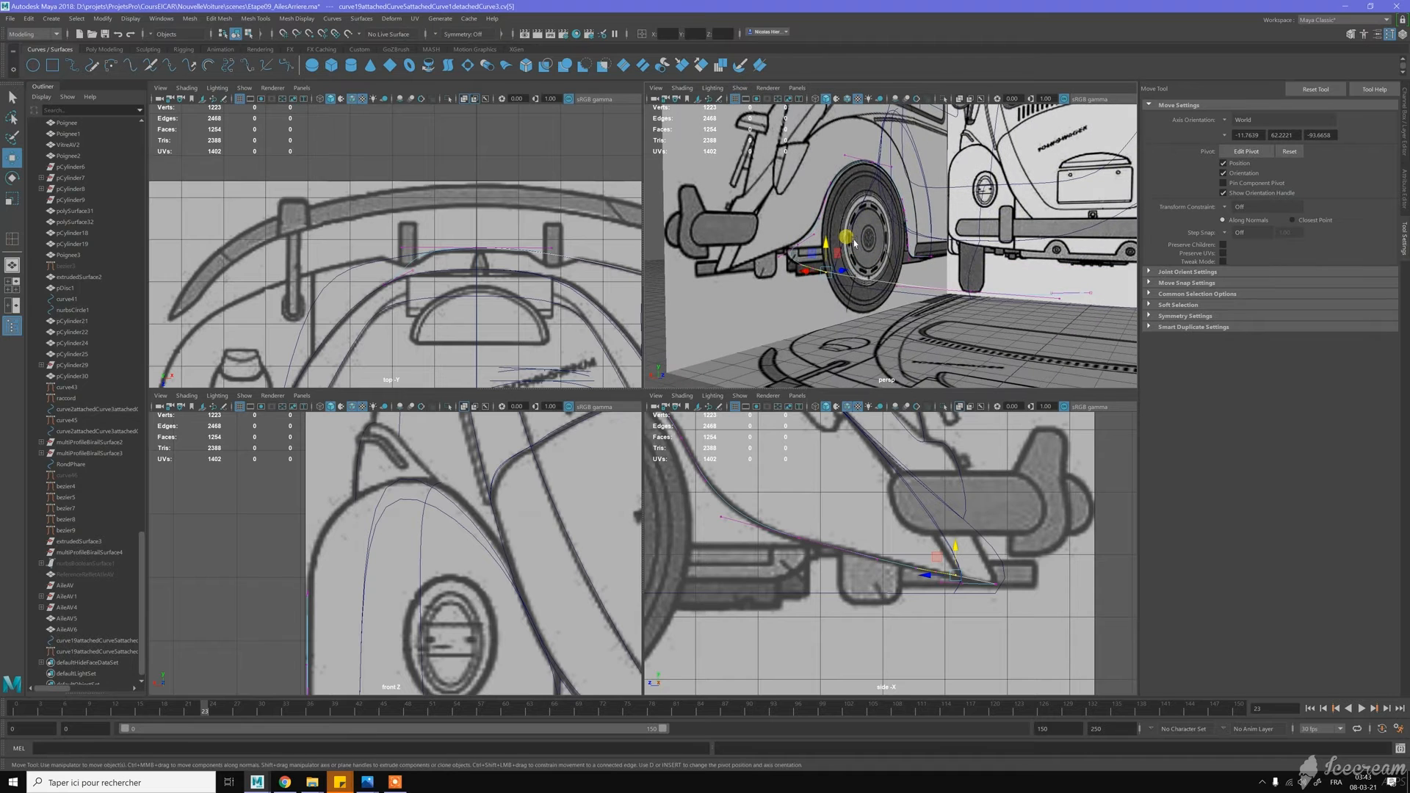
{"action": "left_click", "coordinate": [845, 242]}
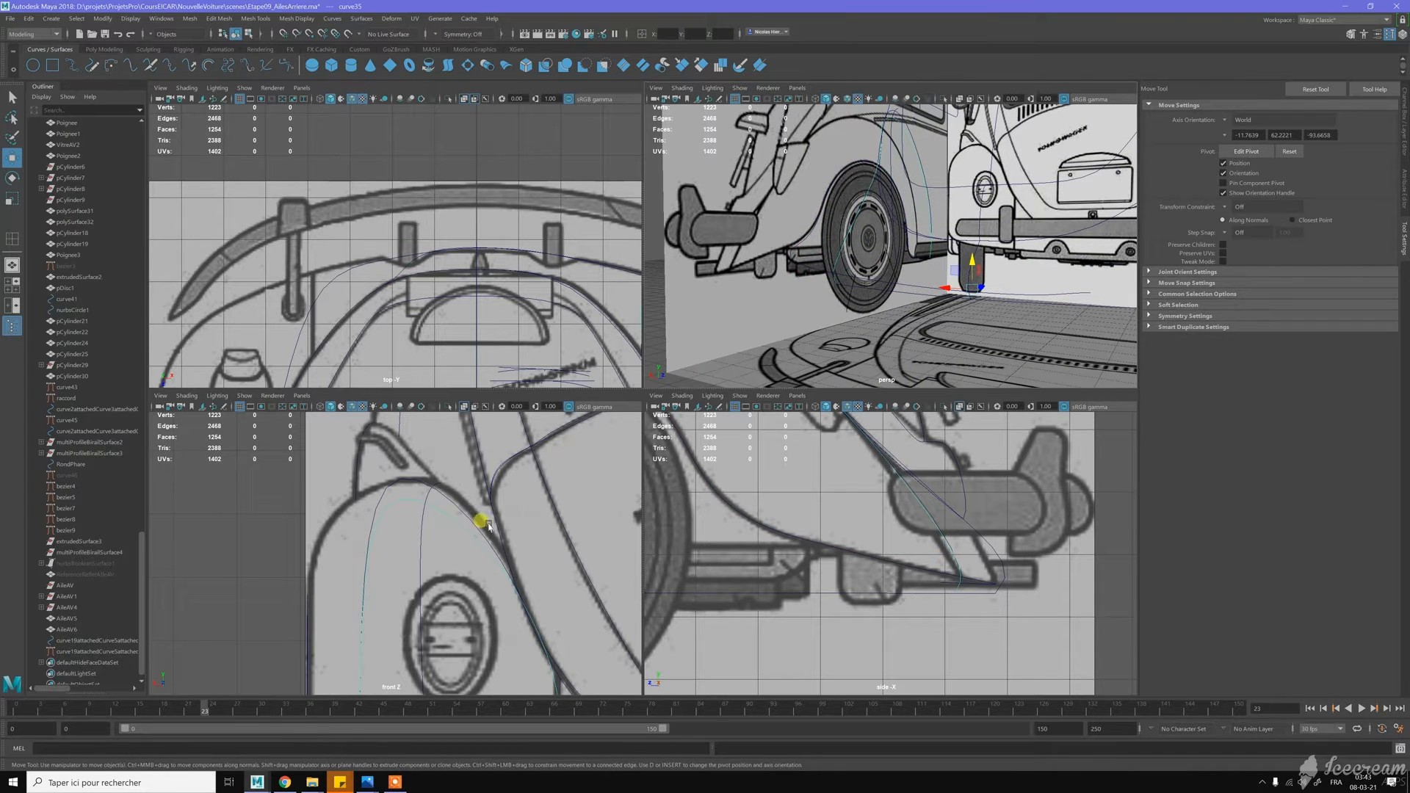
{"action": "scroll", "coordinate": [510, 584], "scroll_direction": "down", "scroll_amount": 6}
{"action": "scroll", "coordinate": [485, 544], "scroll_direction": "down", "scroll_amount": 2}
{"action": "scroll", "coordinate": [445, 580], "scroll_direction": "up", "scroll_amount": 8}
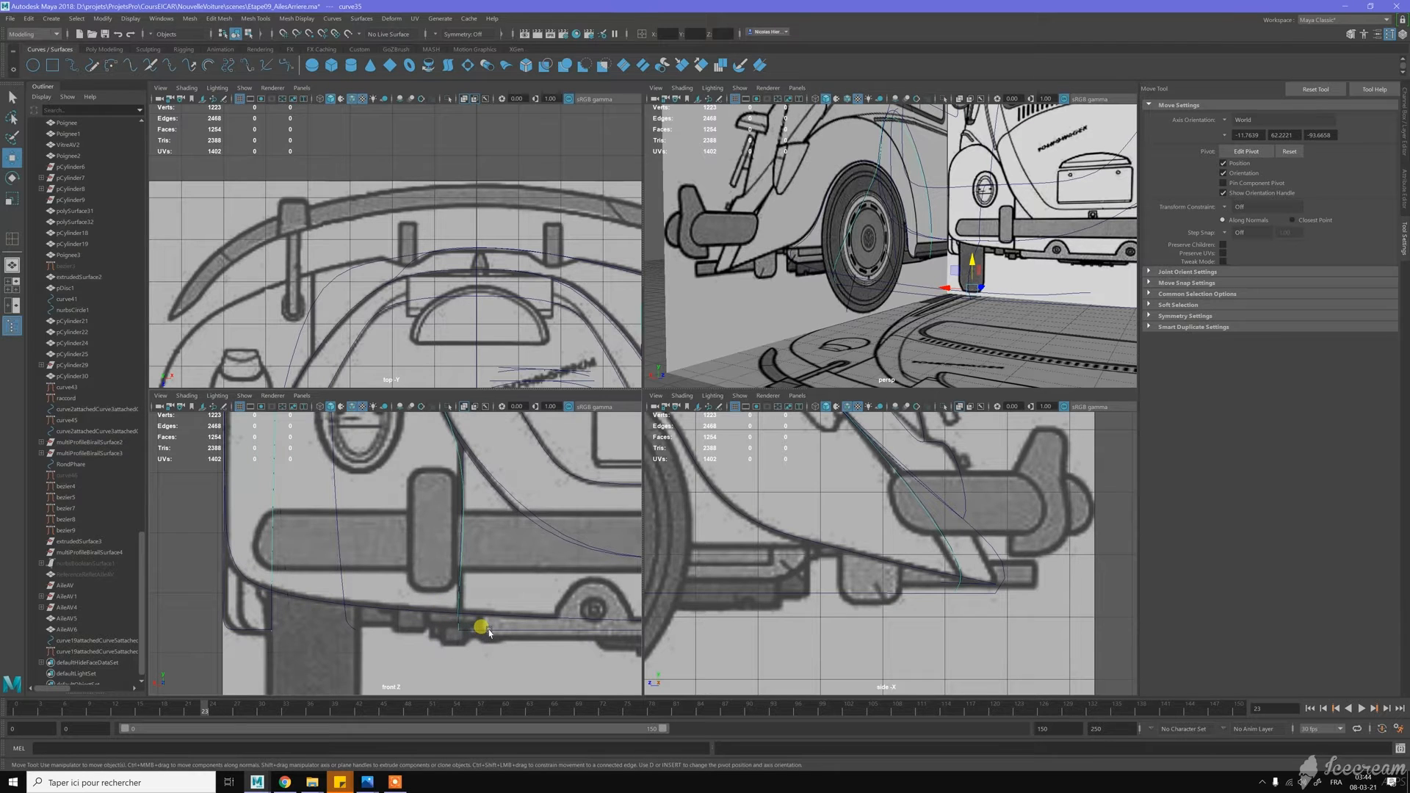
{"action": "left_click", "coordinate": [605, 481]}
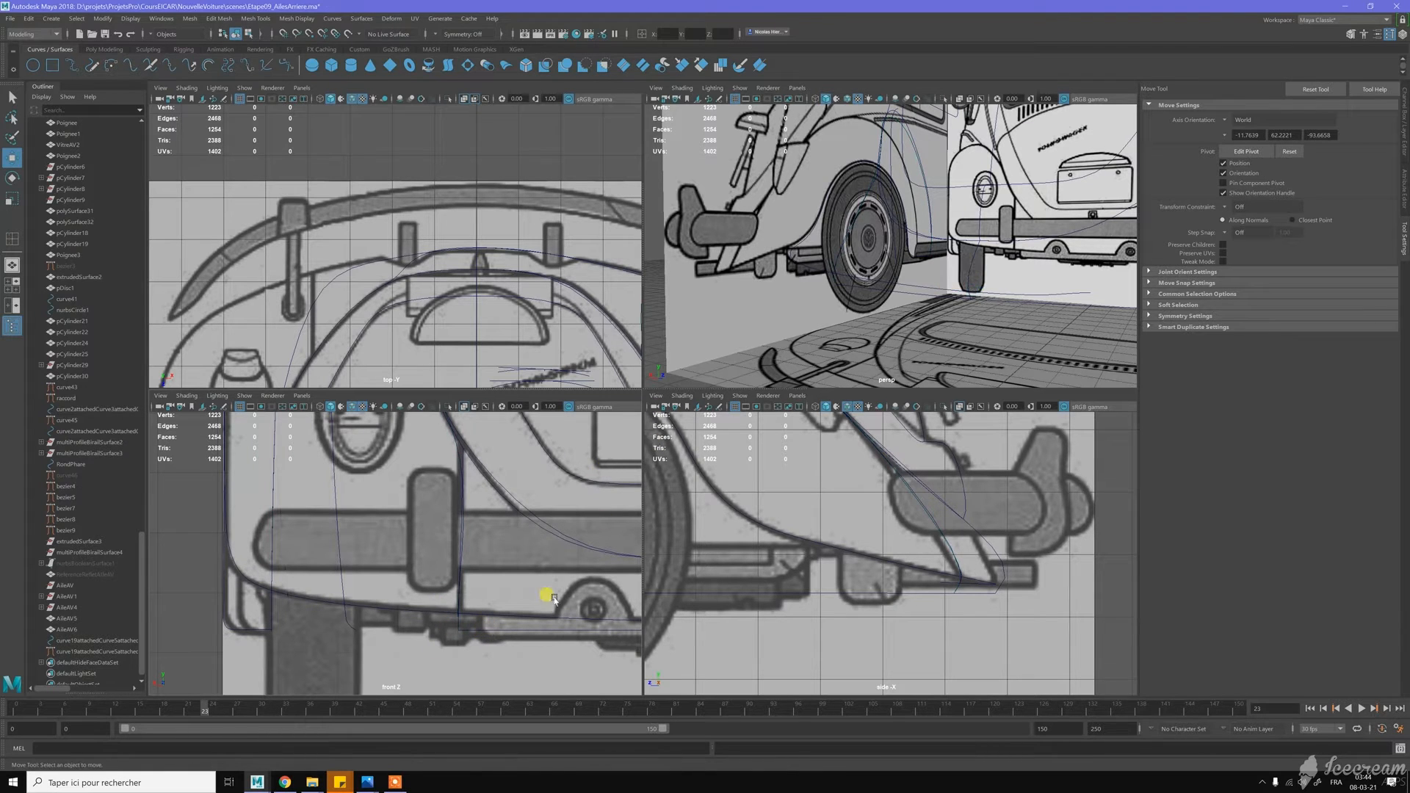
{"action": "left_click", "coordinate": [523, 632]}
{"action": "mouse_move", "coordinate": [853, 299]}
{"action": "left_mouse_down", "text": "alt"}
{"action": "mouse_move", "coordinate": [936, 318]}
{"action": "mouse_move", "coordinate": [885, 317]}
{"action": "left_mouse_up", "text": "alt"}
{"action": "key", "text": "ctrl+h"}
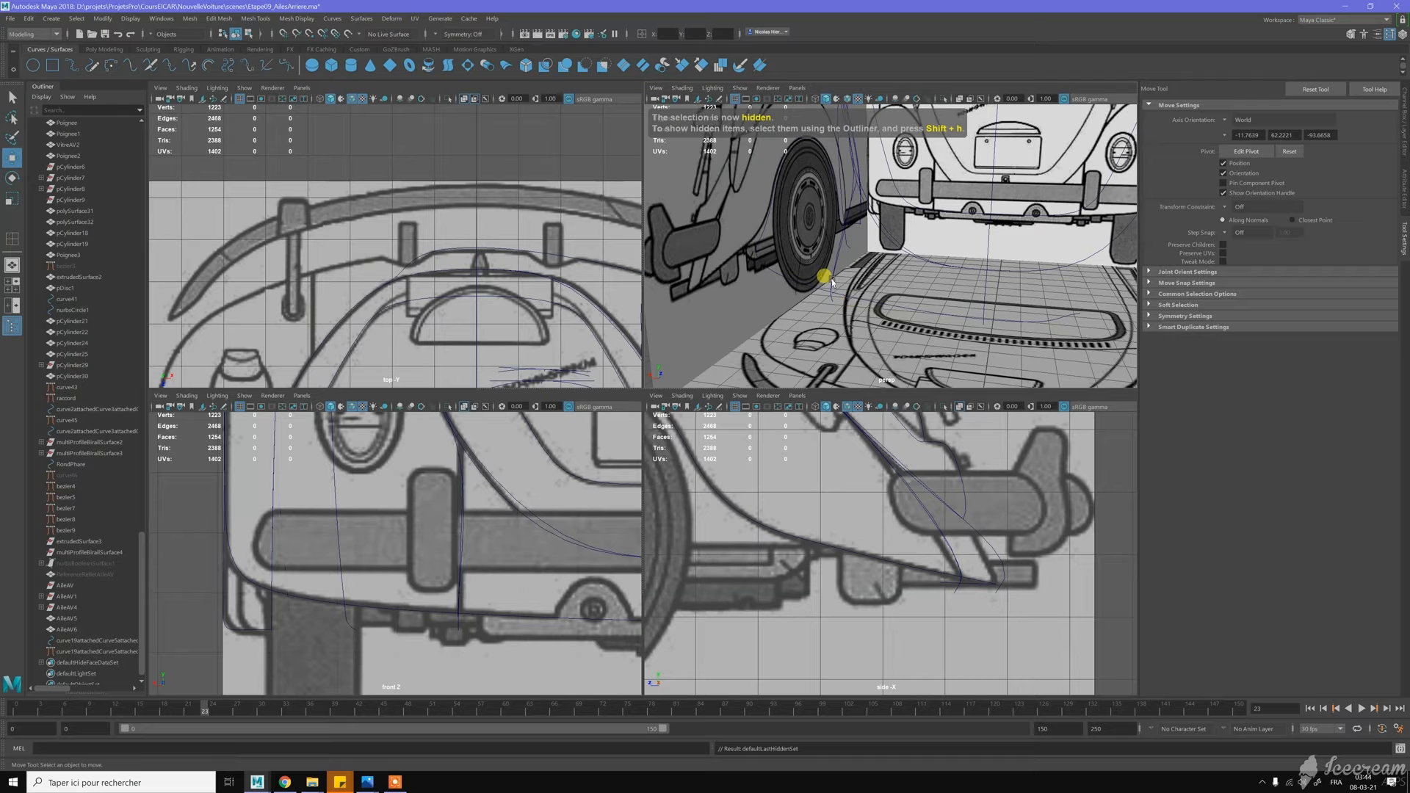
Hide the construction curve that runs down the body's rear to the apron beside the bumper bracket
{"action": "left_click_drag", "start_coordinate": [871, 274], "coordinate": [939, 292], "text": "alt"}
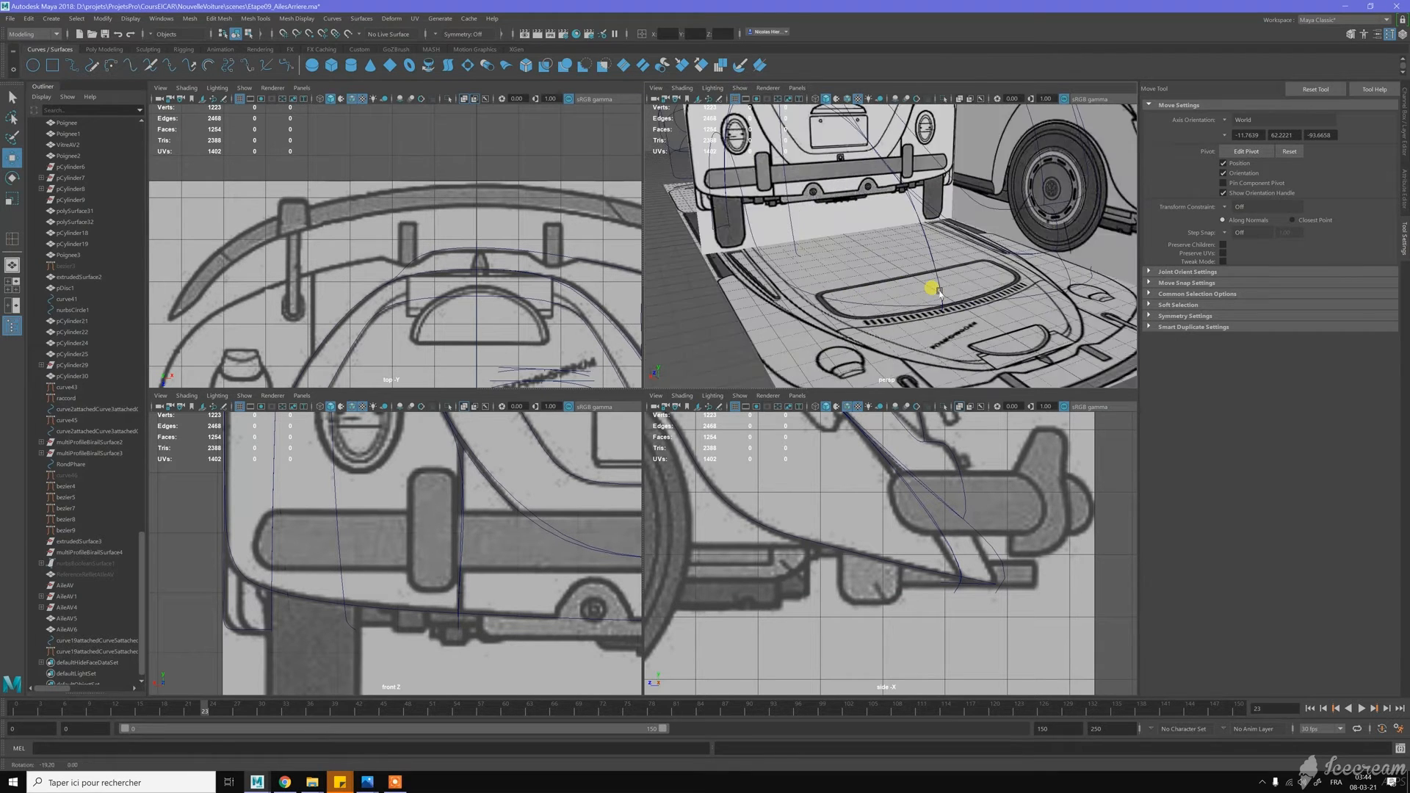
{"action": "left_click", "coordinate": [930, 290]}
{"action": "mouse_move", "coordinate": [940, 314]}
{"action": "left_mouse_down", "text": "alt"}
{"action": "mouse_move", "coordinate": [893, 312]}
{"action": "mouse_move", "coordinate": [887, 290]}
{"action": "mouse_move", "coordinate": [930, 292]}
{"action": "left_mouse_up", "text": "alt"}
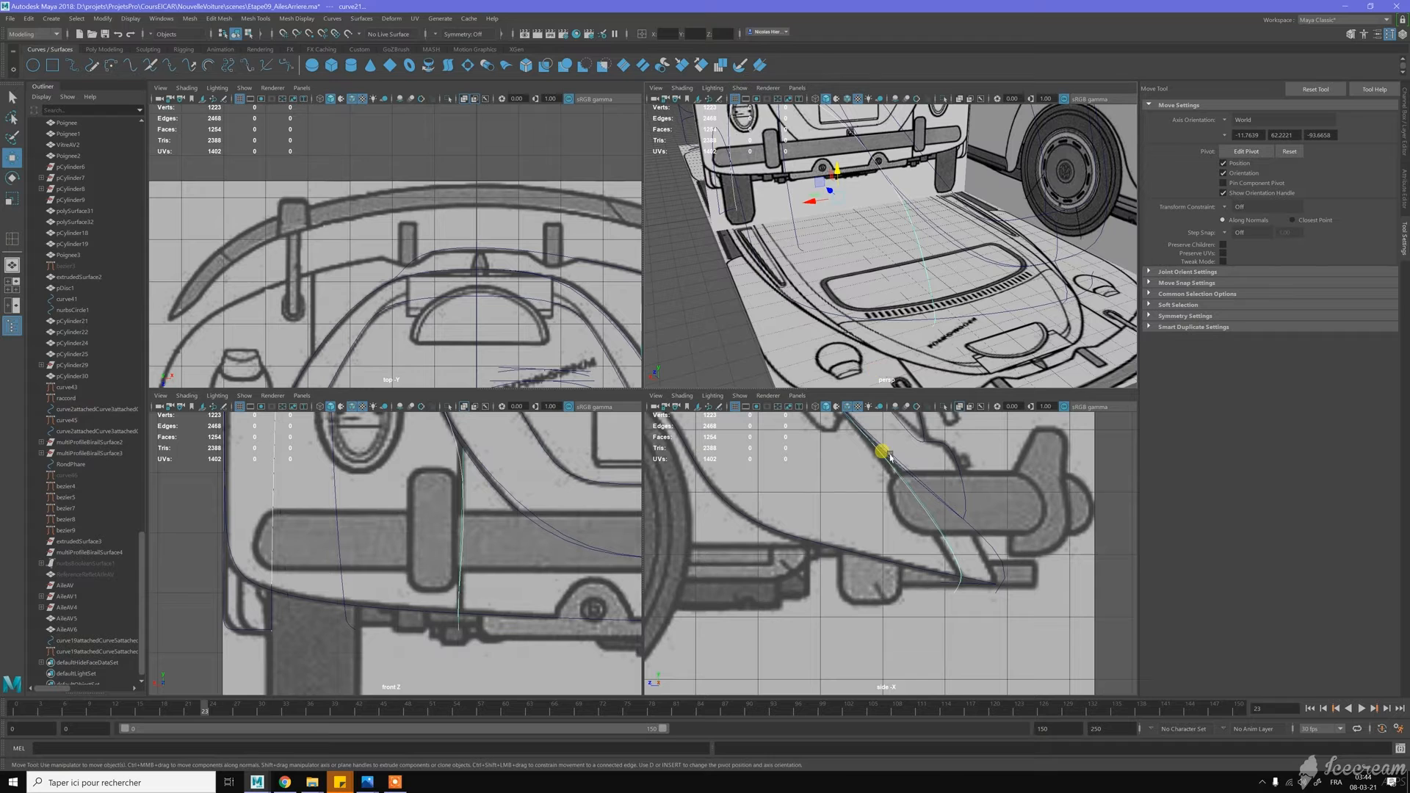
{"action": "mouse_move", "coordinate": [888, 285]}
{"action": "left_mouse_down", "text": "alt"}
{"action": "mouse_move", "coordinate": [844, 254]}
{"action": "mouse_move", "coordinate": [912, 257]}
{"action": "mouse_move", "coordinate": [890, 252]}
{"action": "mouse_move", "coordinate": [886, 265]}
{"action": "left_mouse_up", "text": "alt"}
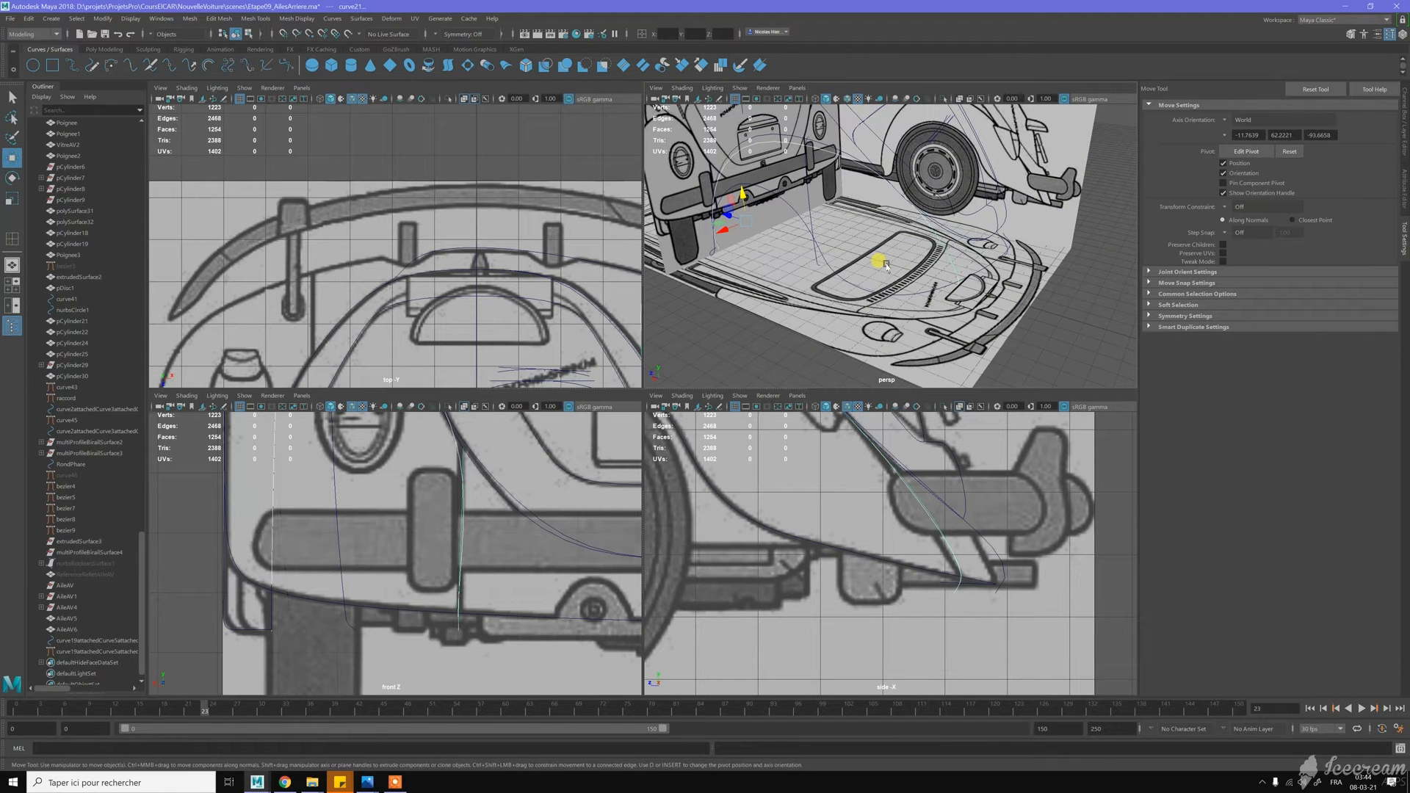
{"action": "key", "text": "ctrl+h"}
Hide the two old attached and detached body curves that overlap around the engine hood outline
{"action": "left_click_drag", "start_coordinate": [887, 265], "coordinate": [876, 211], "text": "alt"}
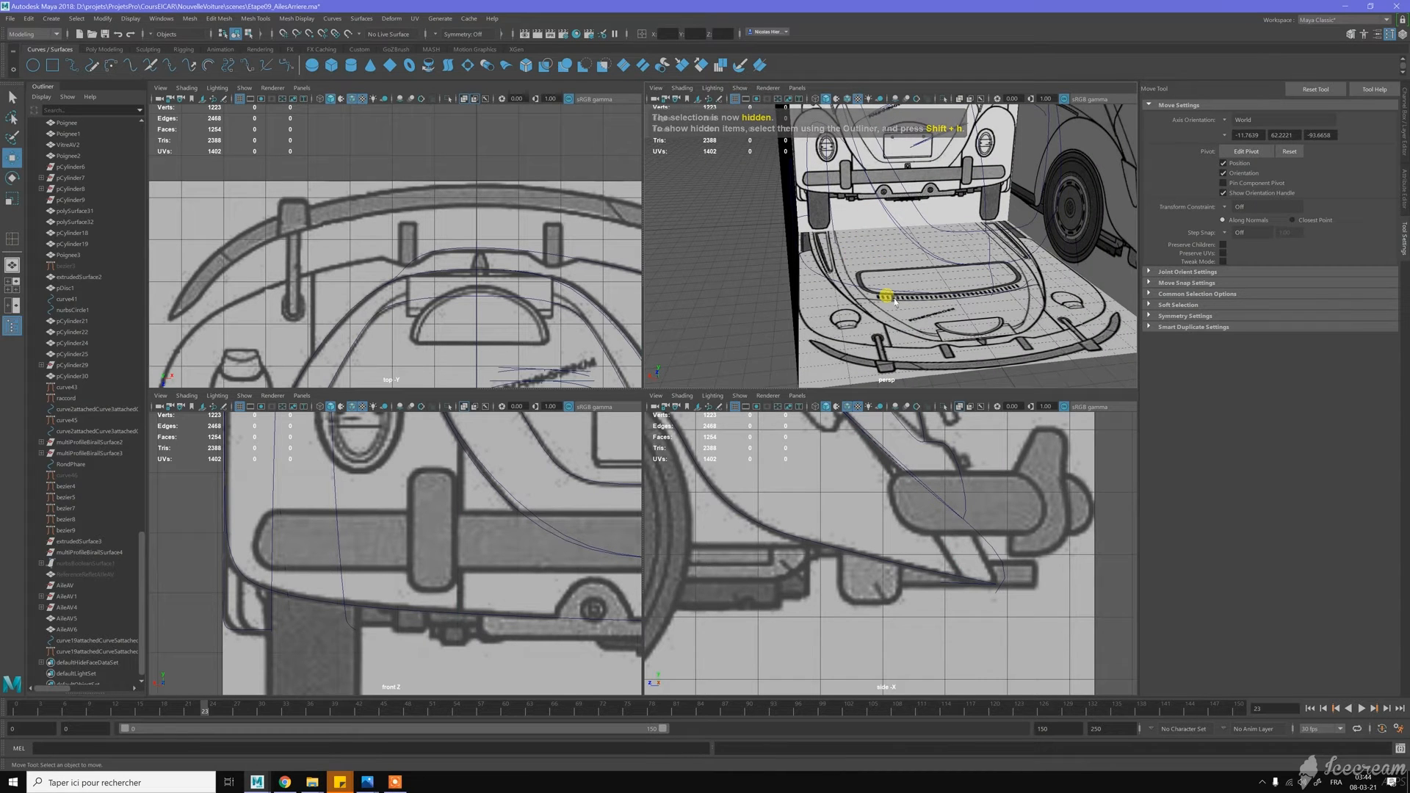
{"action": "mouse_move", "coordinate": [892, 277]}
{"action": "left_mouse_down", "text": "alt"}
{"action": "mouse_move", "coordinate": [844, 242]}
{"action": "mouse_move", "coordinate": [911, 268]}
{"action": "left_mouse_up", "text": "alt"}
{"action": "left_click", "coordinate": [927, 270]}
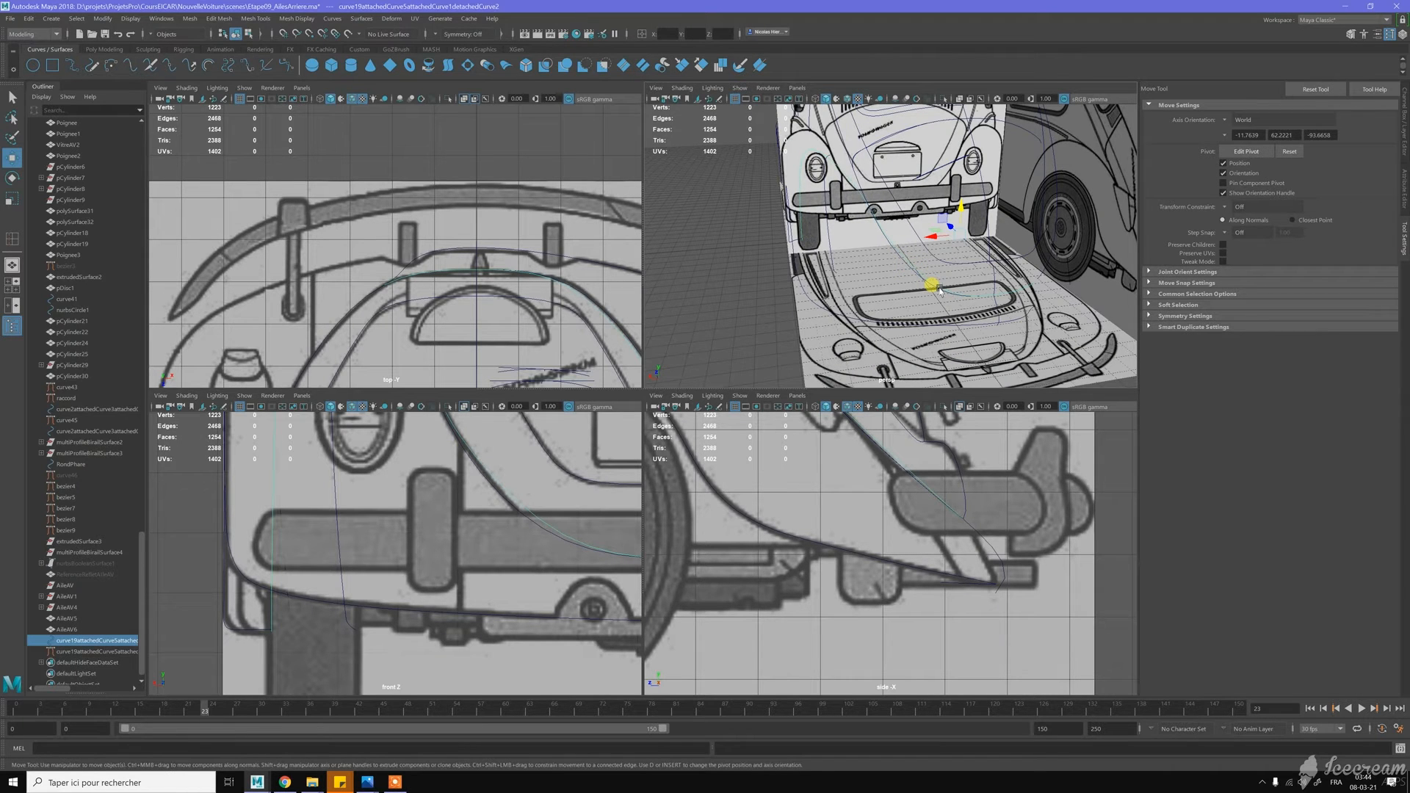
{"action": "left_click_drag", "start_coordinate": [904, 301], "coordinate": [840, 135], "text": "alt"}
{"action": "scroll", "coordinate": [898, 280], "scroll_direction": "up", "scroll_amount": 3}
{"action": "scroll", "coordinate": [889, 254], "scroll_direction": "up", "scroll_amount": 3}
{"action": "left_click", "coordinate": [887, 189]}
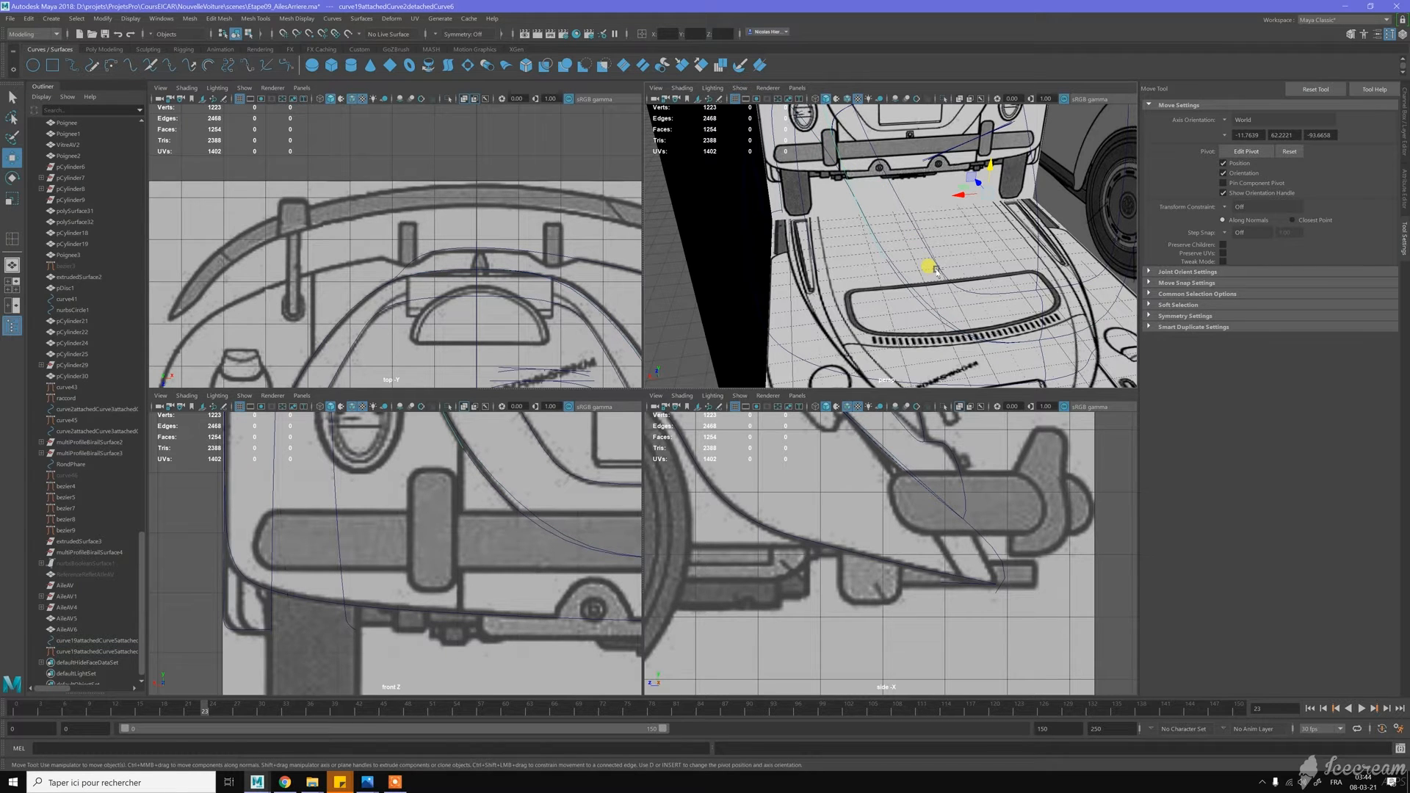
{"action": "key", "text": "ctrl+h"}
{"action": "left_click_drag", "start_coordinate": [932, 267], "coordinate": [1012, 292], "text": "alt"}
{"action": "left_click", "coordinate": [906, 307]}
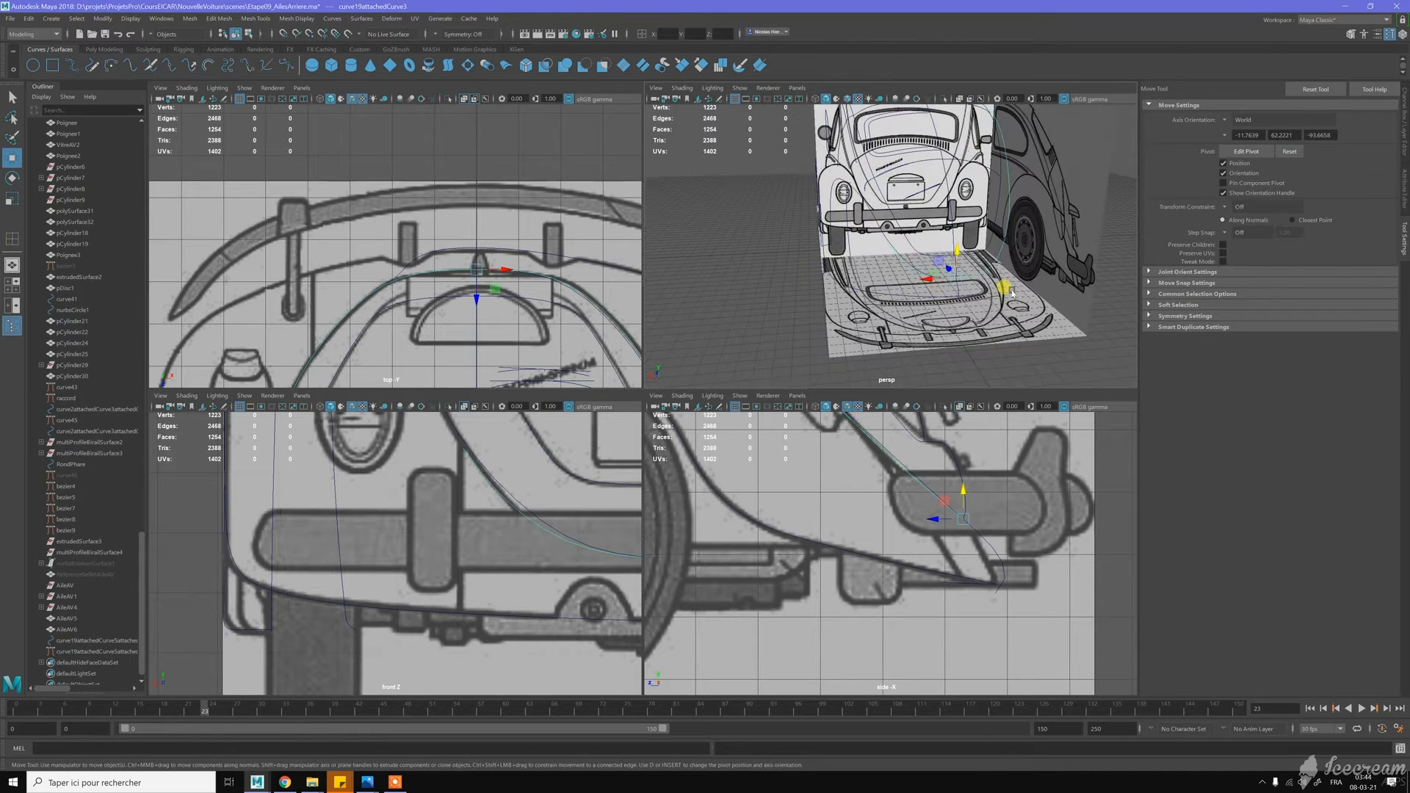
{"action": "key", "text": "ctrl+h"}
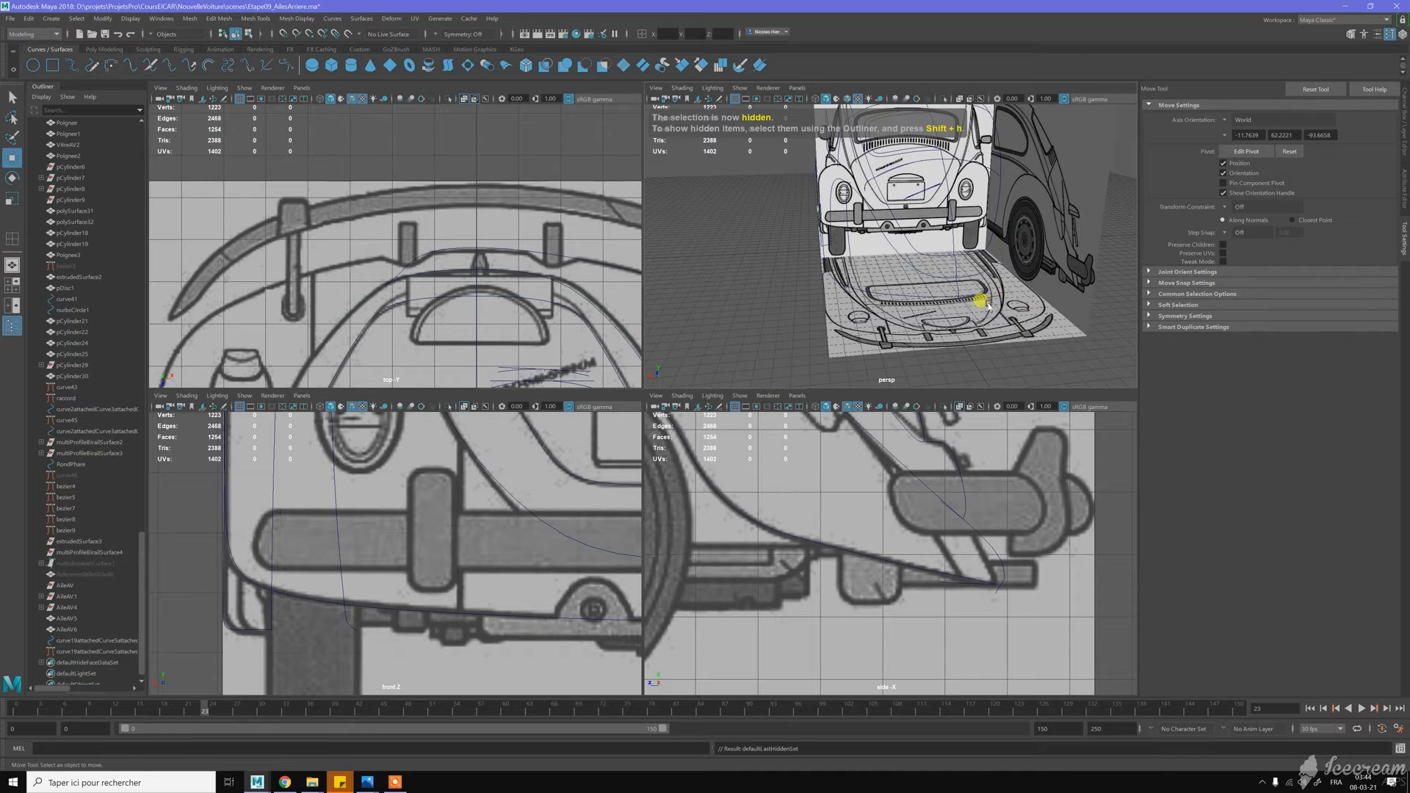
Hide the small construction curve on the centre line of the rear apron
{"action": "left_click_drag", "start_coordinate": [985, 298], "coordinate": [971, 296], "text": "alt"}
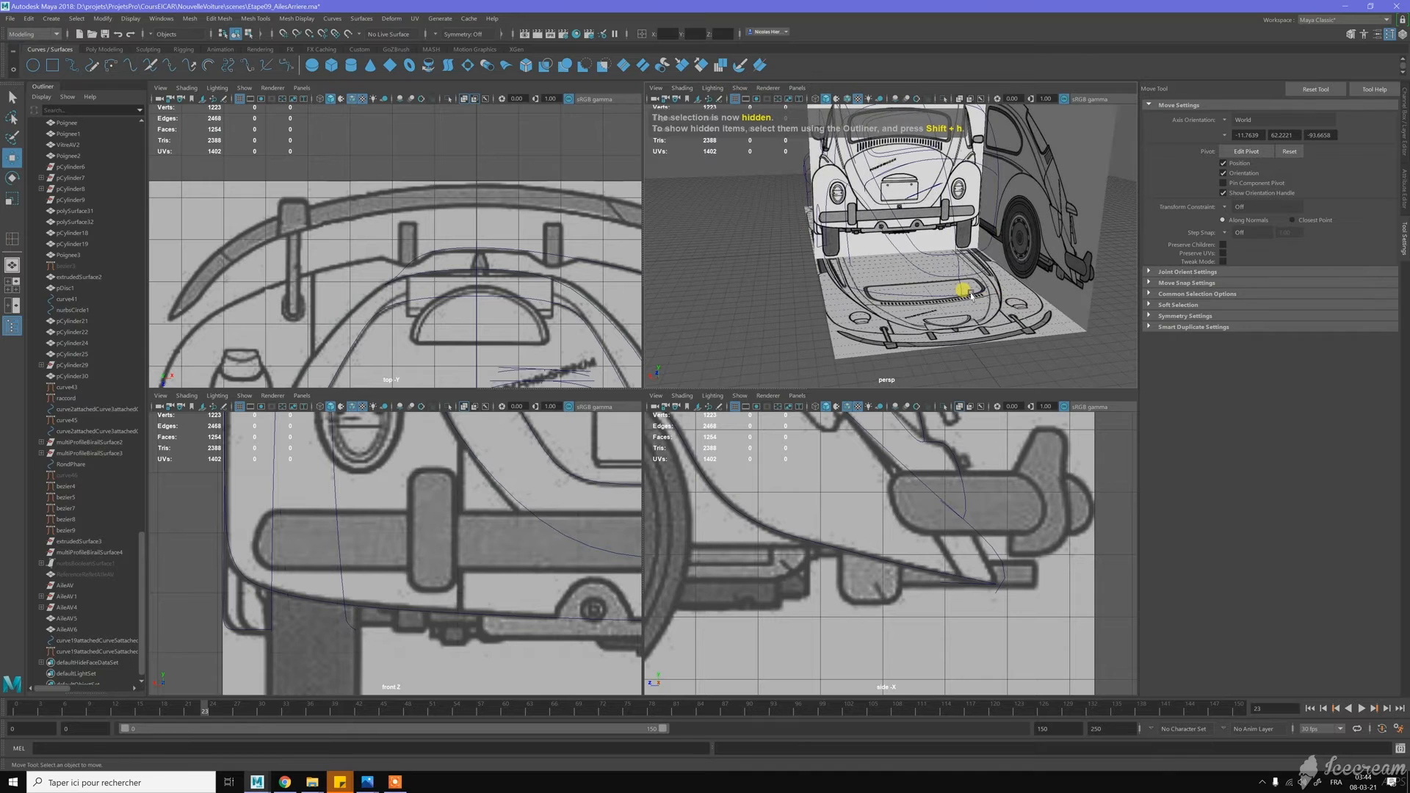
{"action": "left_click", "coordinate": [931, 277]}
{"action": "mouse_move", "coordinate": [923, 274]}
{"action": "left_mouse_down", "text": "alt"}
{"action": "mouse_move", "coordinate": [863, 261]}
{"action": "mouse_move", "coordinate": [870, 243]}
{"action": "mouse_move", "coordinate": [977, 251]}
{"action": "mouse_move", "coordinate": [1028, 295]}
{"action": "mouse_move", "coordinate": [914, 267]}
{"action": "mouse_move", "coordinate": [940, 284]}
{"action": "left_mouse_up", "text": "alt"}
{"action": "scroll", "coordinate": [925, 251], "scroll_direction": "up", "scroll_amount": 2}
{"action": "scroll", "coordinate": [984, 257], "scroll_direction": "up", "scroll_amount": 3}
{"action": "scroll", "coordinate": [943, 272], "scroll_direction": "up", "scroll_amount": 2}
{"action": "left_click", "coordinate": [967, 277]}
{"action": "key", "text": "ctrl+h"}
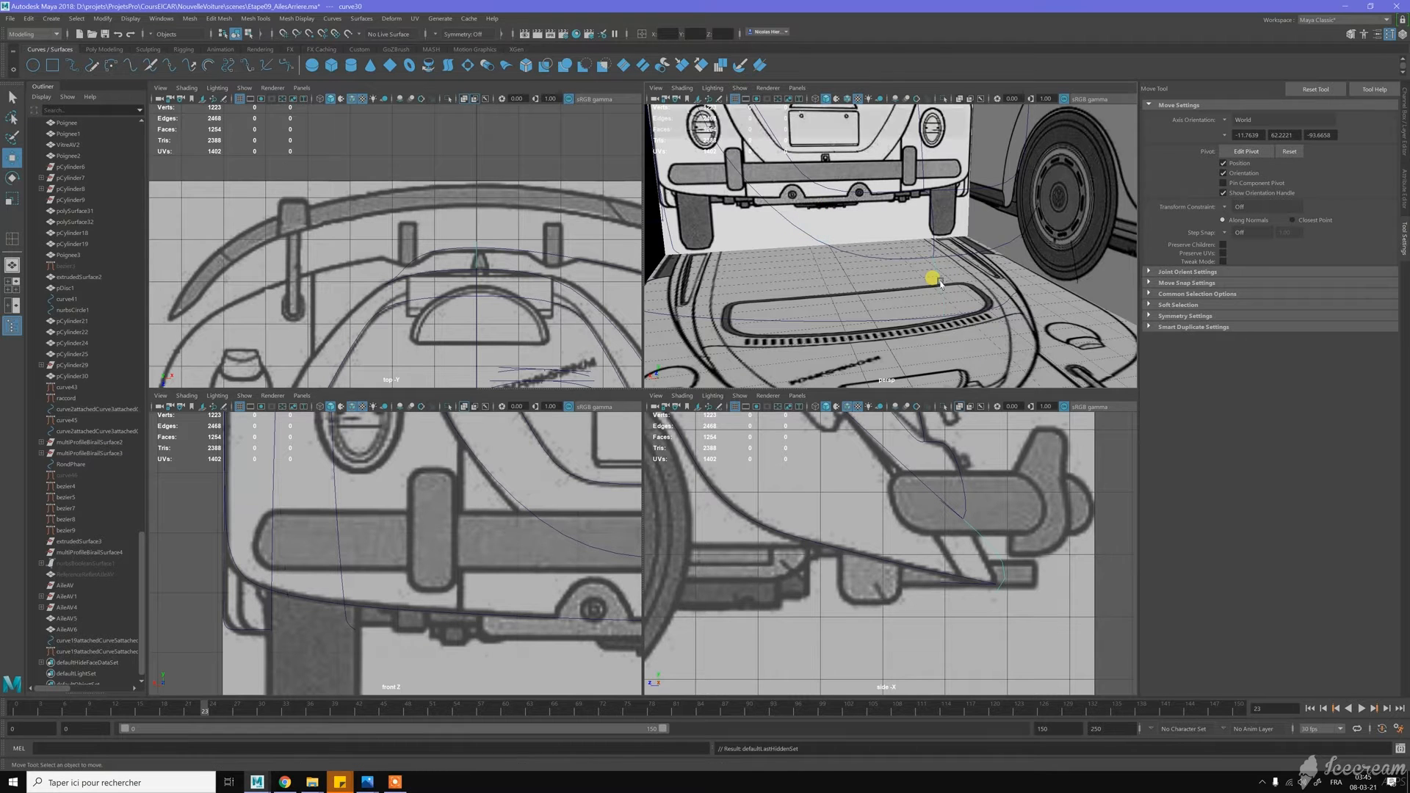
Hide the vertical construction curve that crosses the middle of the rear fender
{"action": "left_click_drag", "start_coordinate": [942, 321], "coordinate": [881, 299], "text": "alt"}
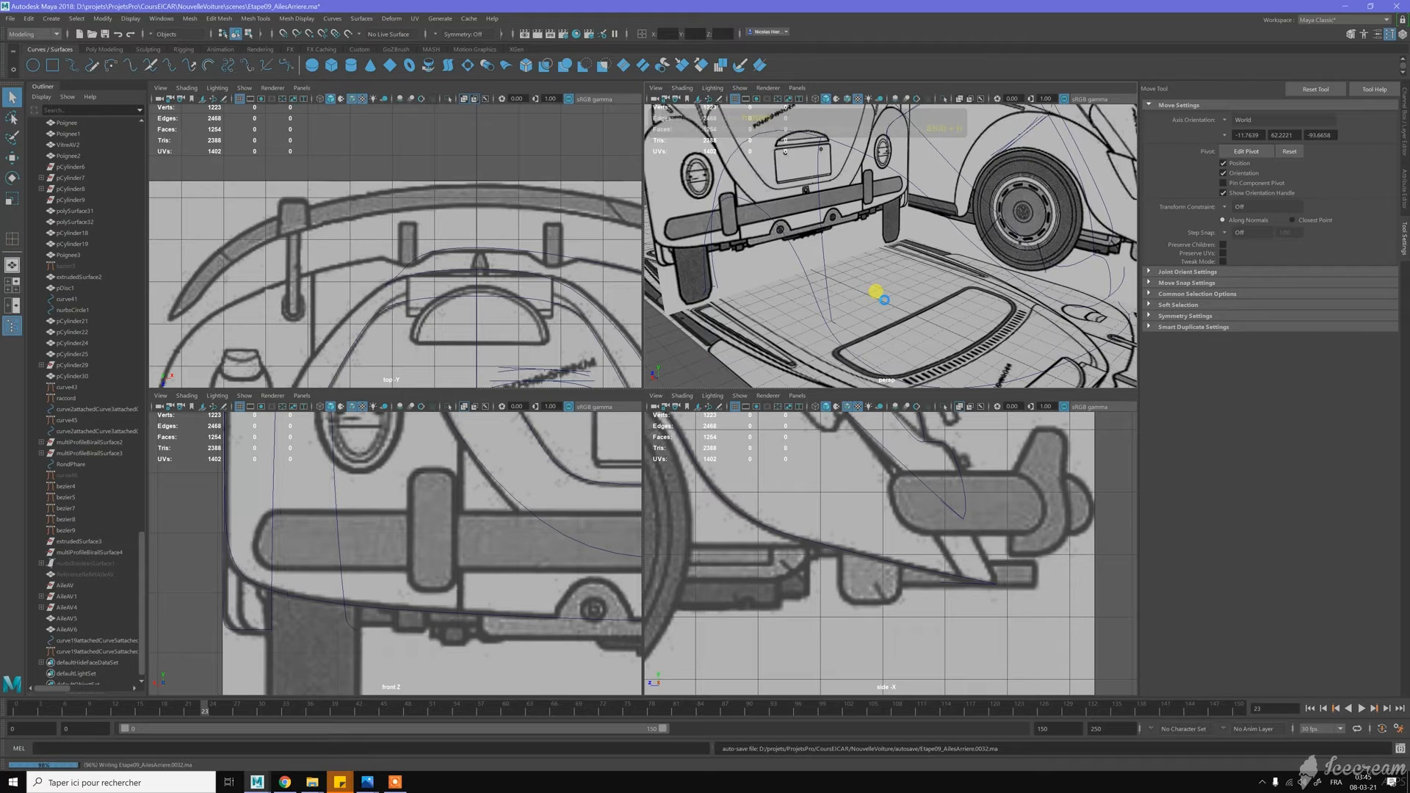
{"action": "left_click_drag", "start_coordinate": [877, 292], "coordinate": [832, 263], "text": "alt"}
{"action": "key", "text": "w"}
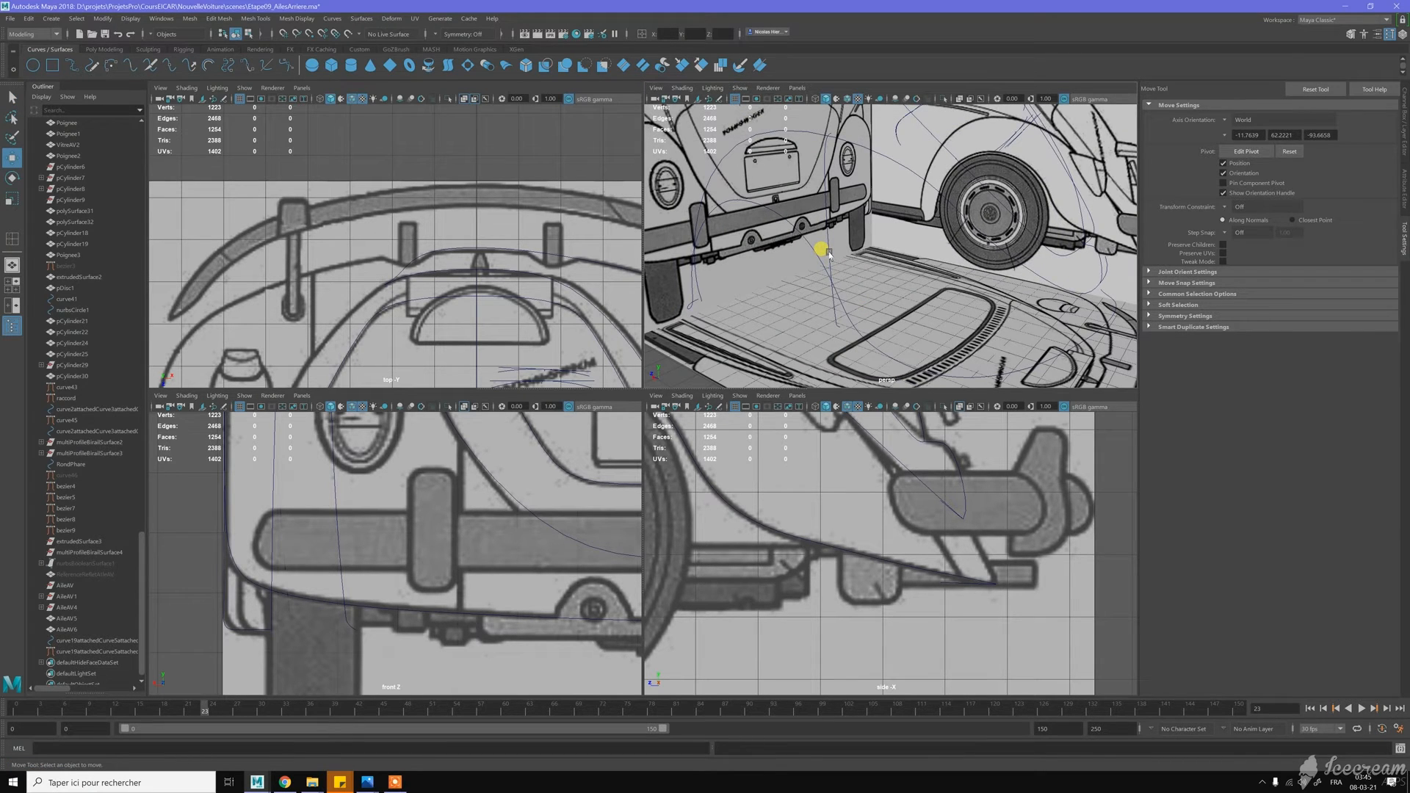
{"action": "left_click", "coordinate": [821, 244]}
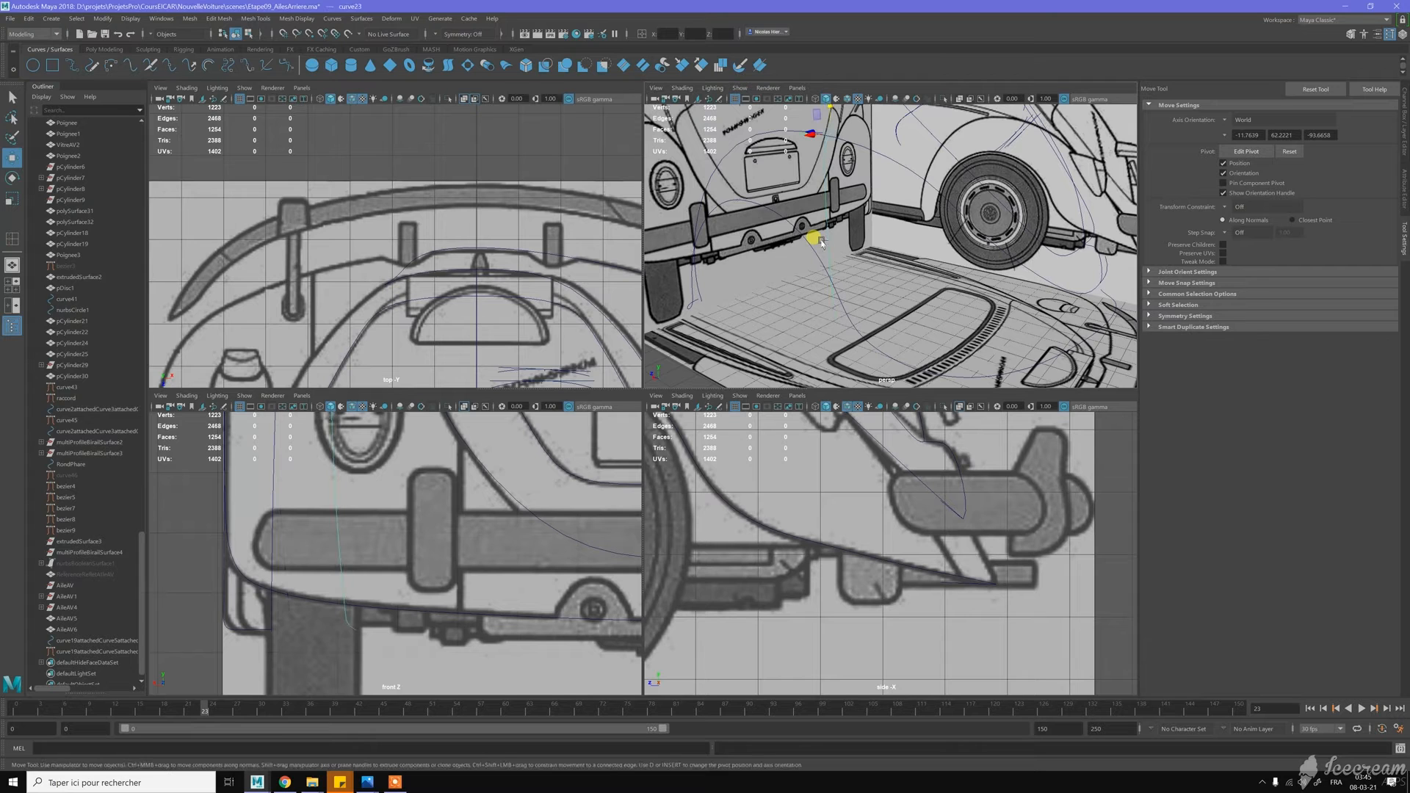
{"action": "key", "text": "ctrl+h"}
Move a control vertex at the centre end of the lower fender curve outward along the rear apron outline in the top view
{"action": "mouse_move", "coordinate": [814, 236]}
{"action": "left_mouse_down", "text": "alt"}
{"action": "mouse_move", "coordinate": [798, 279]}
{"action": "mouse_move", "coordinate": [845, 293]}
{"action": "mouse_move", "coordinate": [804, 263]}
{"action": "mouse_move", "coordinate": [830, 277]}
{"action": "mouse_move", "coordinate": [844, 265]}
{"action": "mouse_move", "coordinate": [834, 233]}
{"action": "left_mouse_up", "text": "alt"}
{"action": "scroll", "coordinate": [805, 262], "scroll_direction": "up", "scroll_amount": 5}
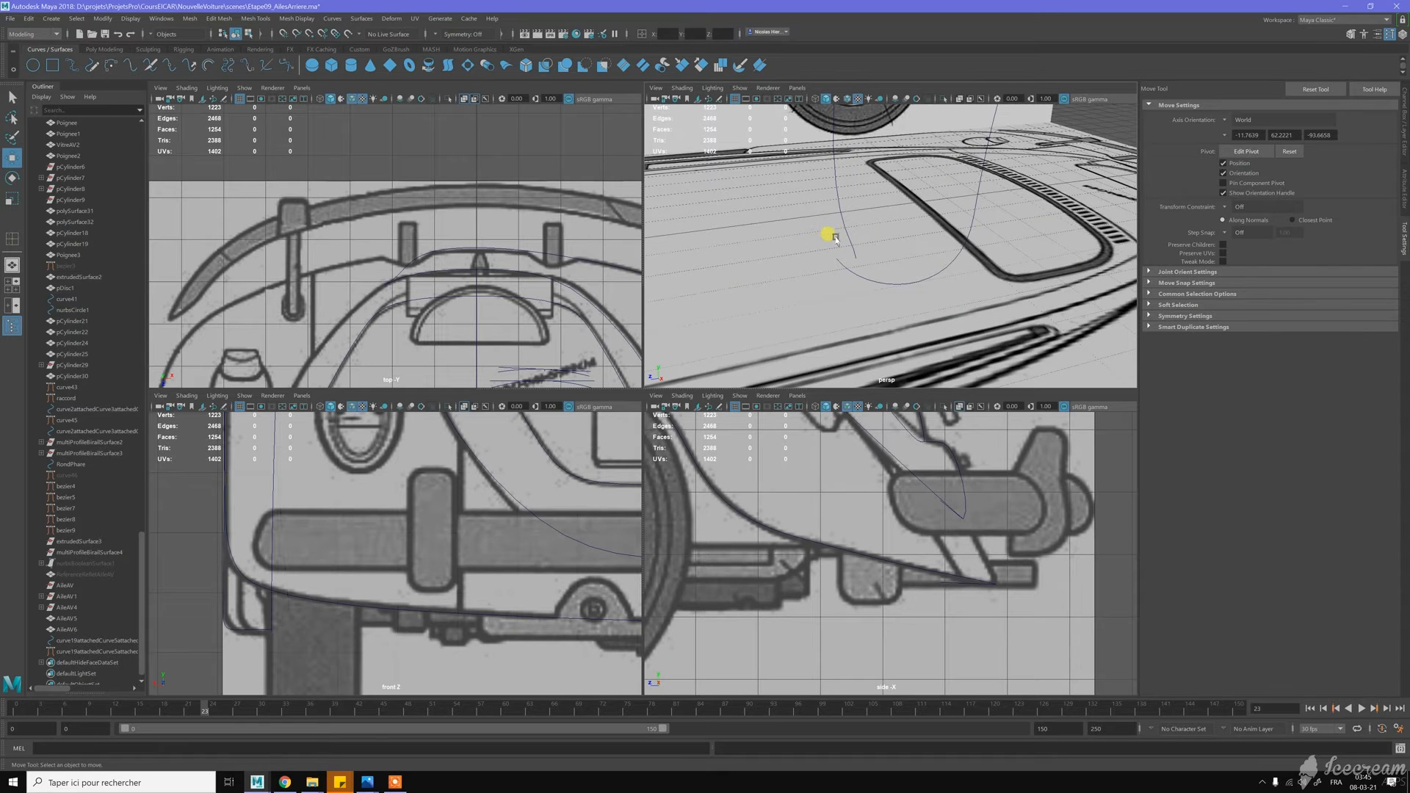
{"action": "left_click", "coordinate": [873, 283]}
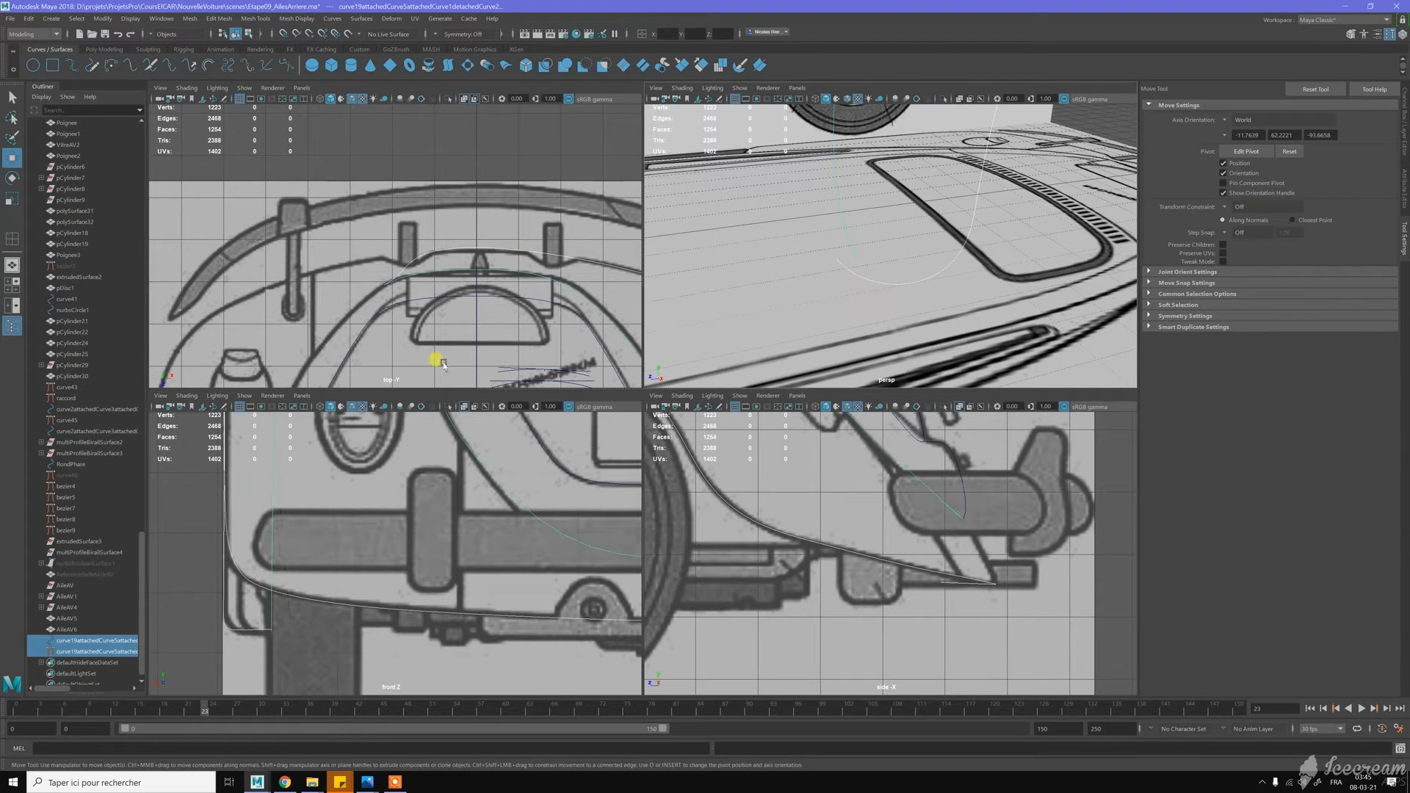
{"action": "scroll", "coordinate": [456, 289], "scroll_direction": "down", "scroll_amount": 5}
{"action": "scroll", "coordinate": [438, 254], "scroll_direction": "up", "scroll_amount": 5}
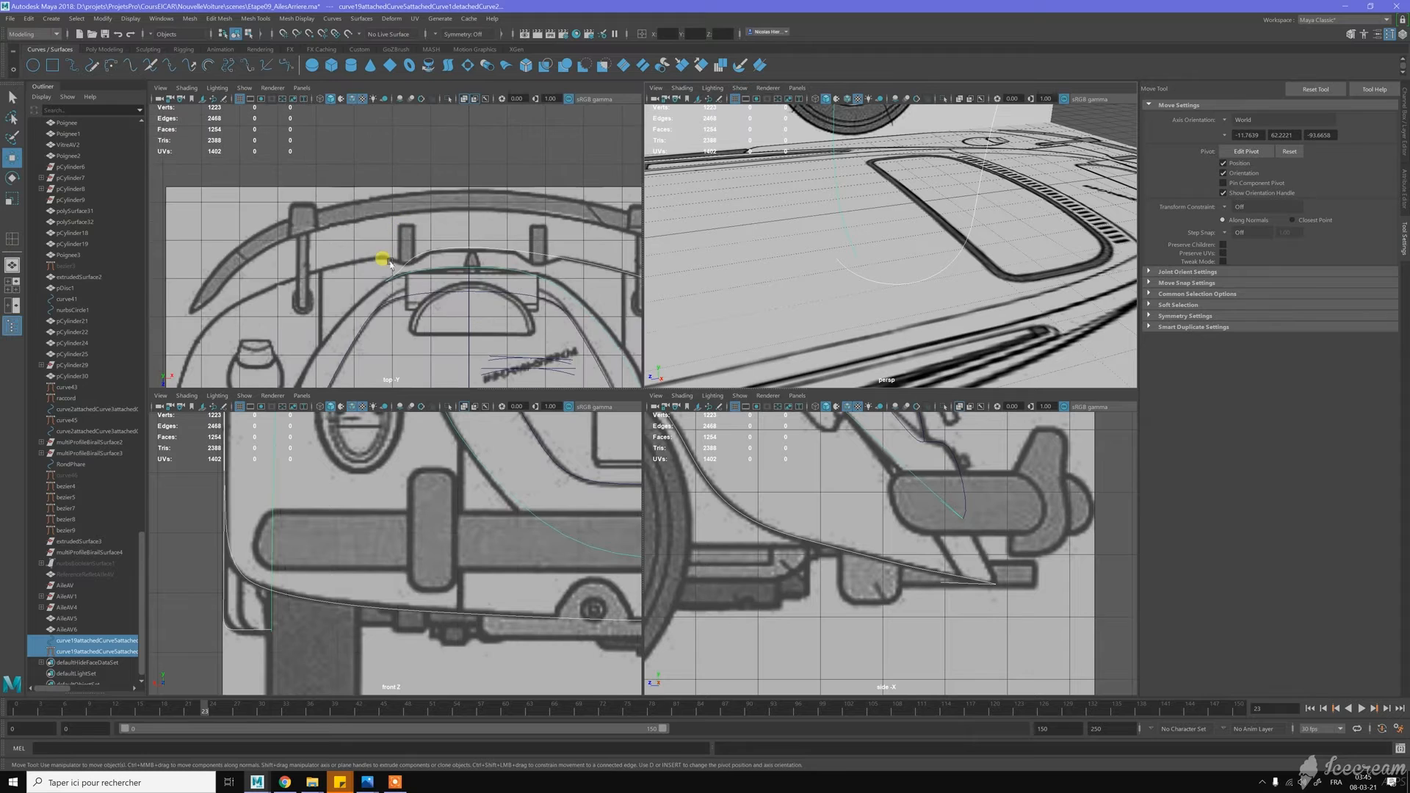
{"action": "left_click", "coordinate": [398, 274]}
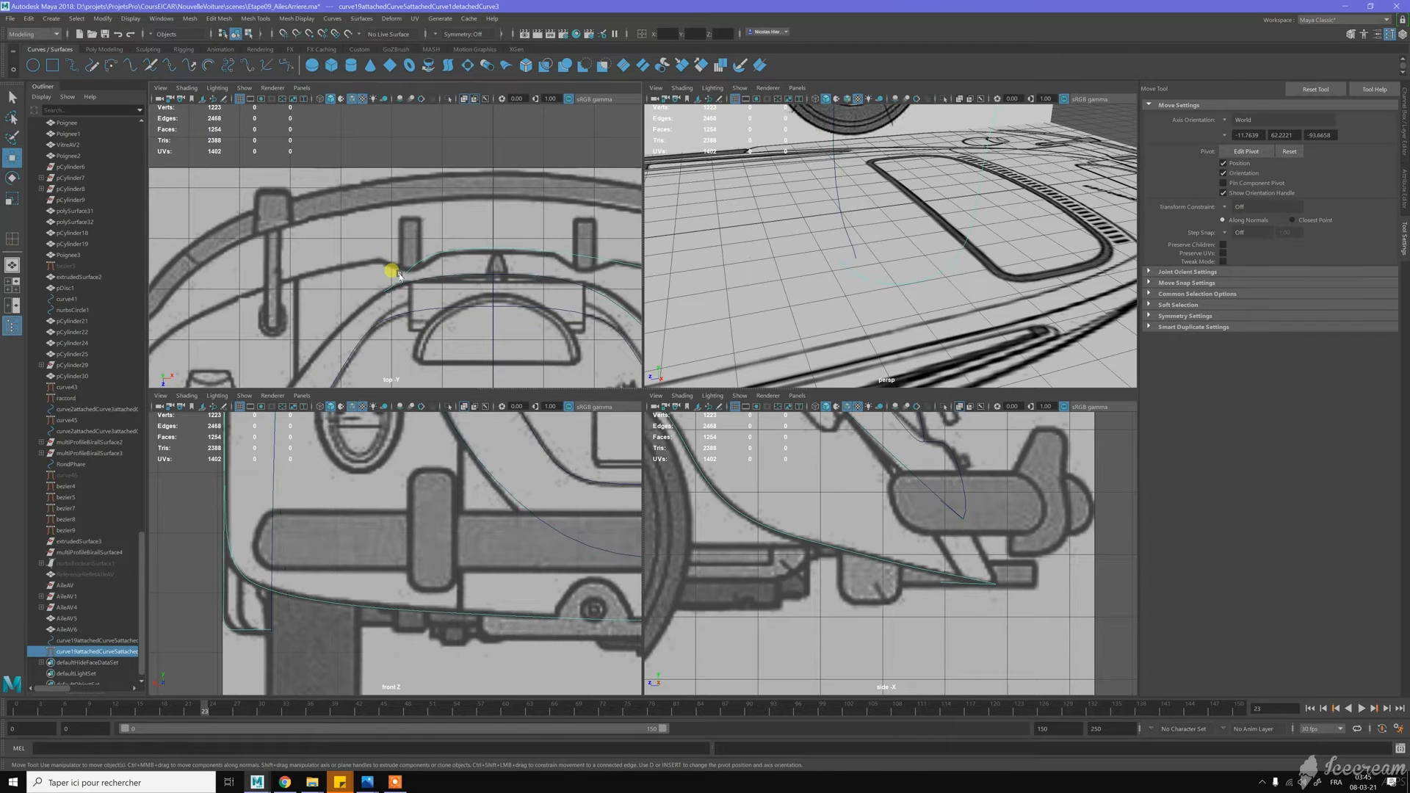
{"action": "right_click_drag", "start_coordinate": [378, 256], "coordinate": [354, 253]}
{"action": "left_click", "coordinate": [381, 293]}
{"action": "left_click_drag", "start_coordinate": [380, 324], "coordinate": [401, 273]}
{"action": "left_click", "coordinate": [437, 255]}
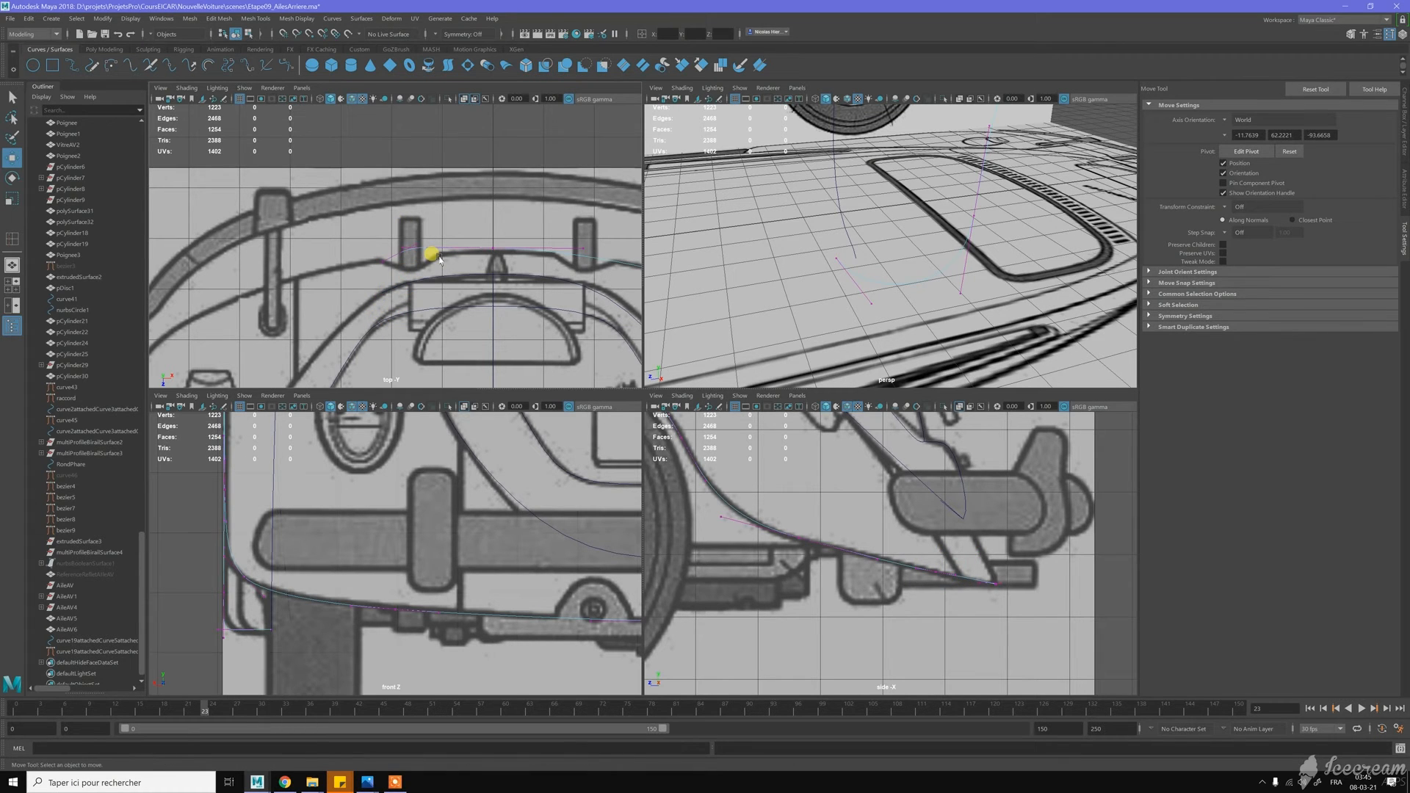
{"action": "left_click", "coordinate": [415, 263]}
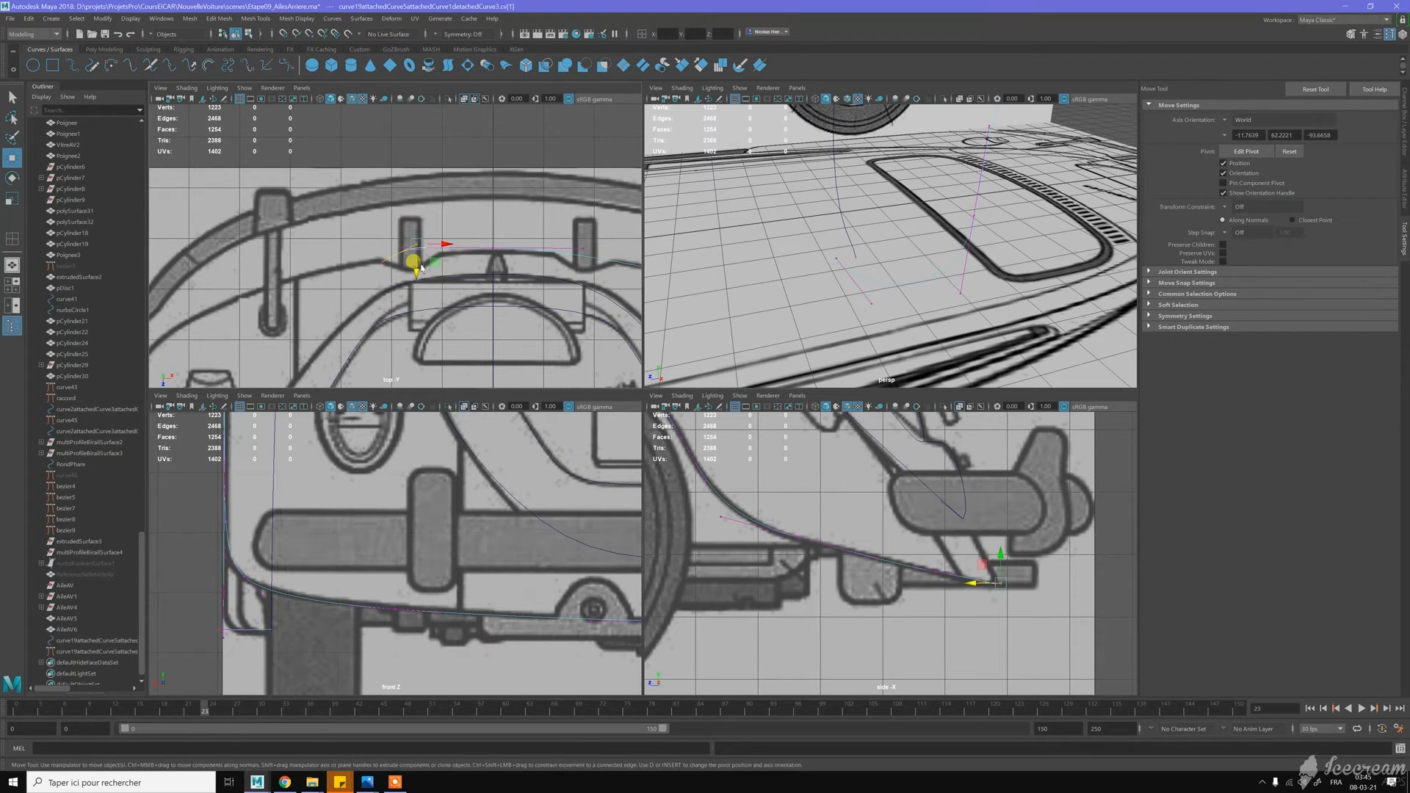
{"action": "left_click_drag", "start_coordinate": [411, 276], "coordinate": [382, 292]}
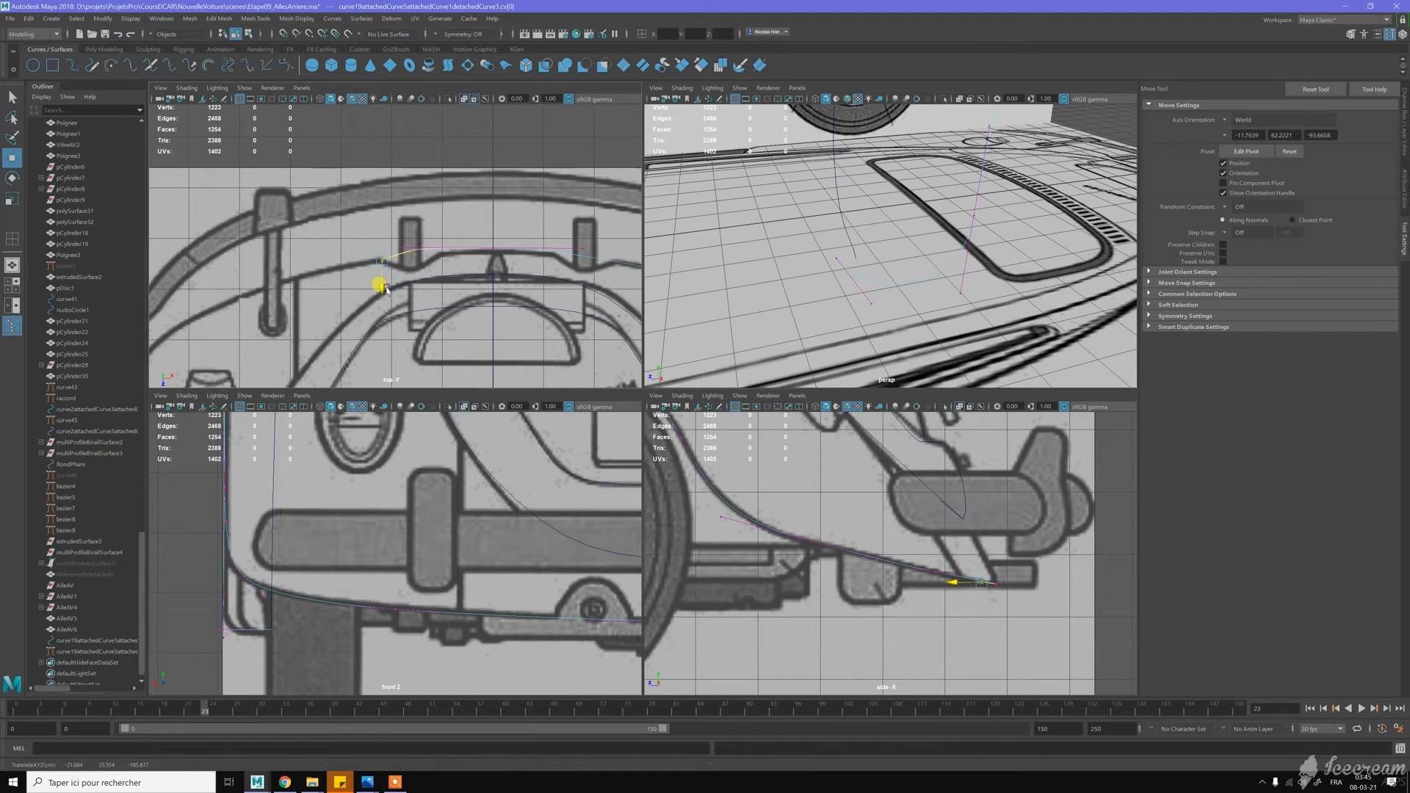
Reposition the lower fender curve's remaining rear control vertices so it follows the apron outline in the top blueprint
{"action": "left_click", "coordinate": [413, 278]}
{"action": "left_click_drag", "start_coordinate": [413, 280], "coordinate": [410, 285]}
{"action": "left_click", "coordinate": [409, 253]}
{"action": "left_click_drag", "start_coordinate": [418, 281], "coordinate": [412, 226]}
{"action": "left_click", "coordinate": [412, 252]}
{"action": "middle_click_drag", "start_coordinate": [520, 263], "coordinate": [438, 264], "text": "alt"}
{"action": "left_click", "coordinate": [497, 245]}
{"action": "left_click_drag", "start_coordinate": [514, 250], "coordinate": [520, 249]}
{"action": "left_click", "coordinate": [302, 261]}
{"action": "left_click_drag", "start_coordinate": [327, 262], "coordinate": [207, 310]}
{"action": "left_click_drag", "start_coordinate": [247, 260], "coordinate": [260, 296]}
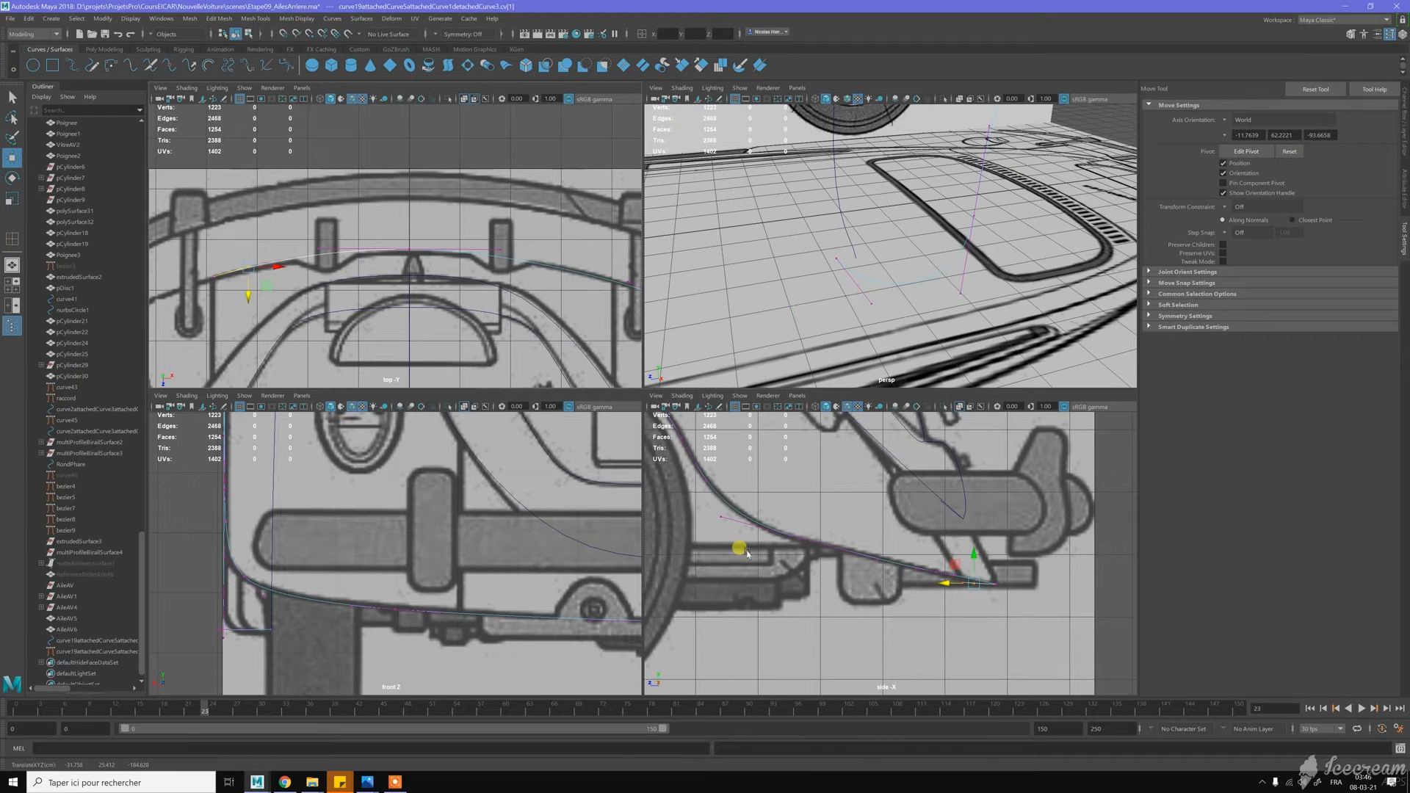
Shift the selected apron control vertex in the rear view to match the apron's lower edge
{"action": "scroll", "coordinate": [492, 536], "scroll_direction": "down", "scroll_amount": 1}
{"action": "scroll", "coordinate": [493, 538], "scroll_direction": "down", "scroll_amount": 2}
{"action": "middle_click_drag", "start_coordinate": [558, 544], "coordinate": [425, 547], "text": "alt"}
{"action": "middle_click_drag", "start_coordinate": [624, 539], "coordinate": [440, 535], "text": "alt"}
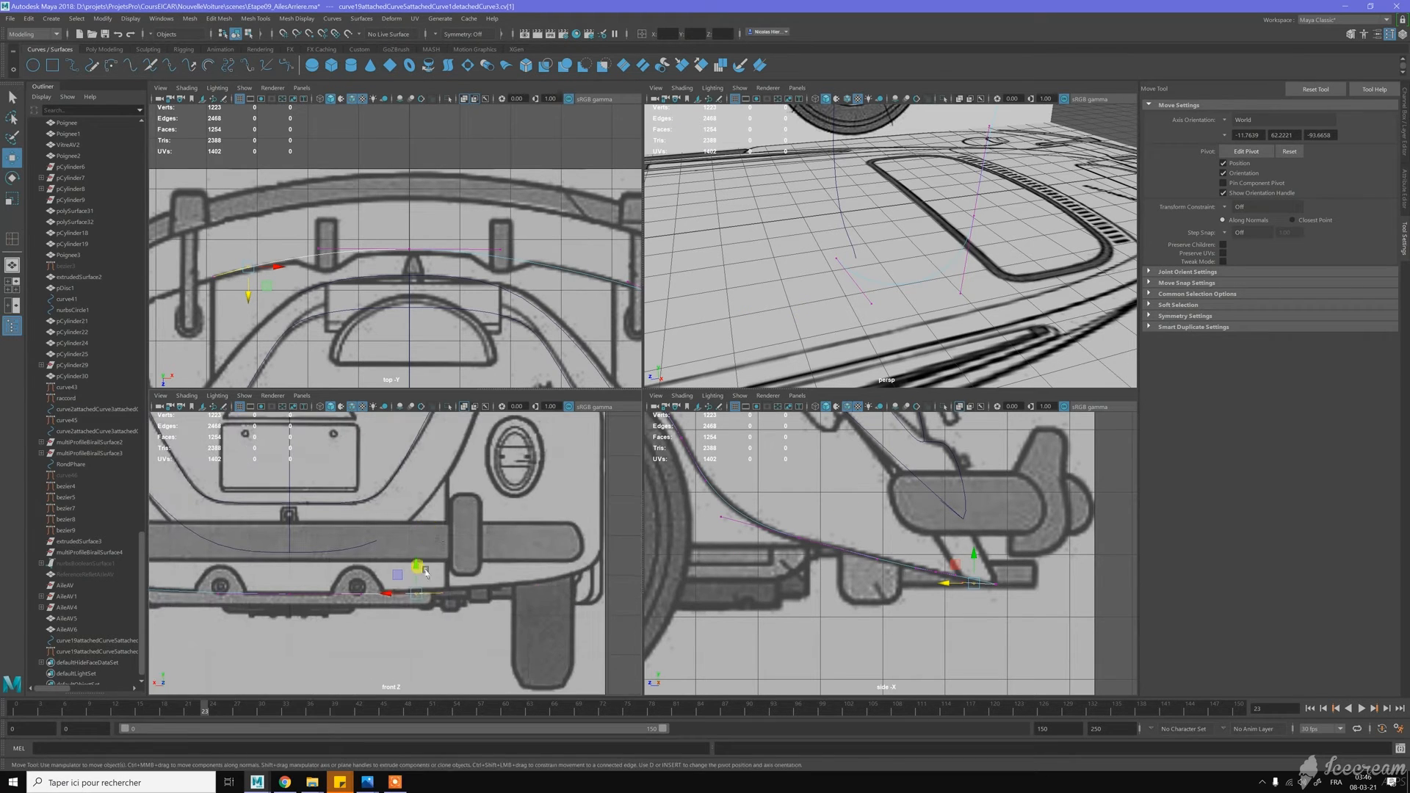
{"action": "scroll", "coordinate": [428, 574], "scroll_direction": "up", "scroll_amount": 3}
{"action": "left_click_drag", "start_coordinate": [460, 607], "coordinate": [428, 585]}
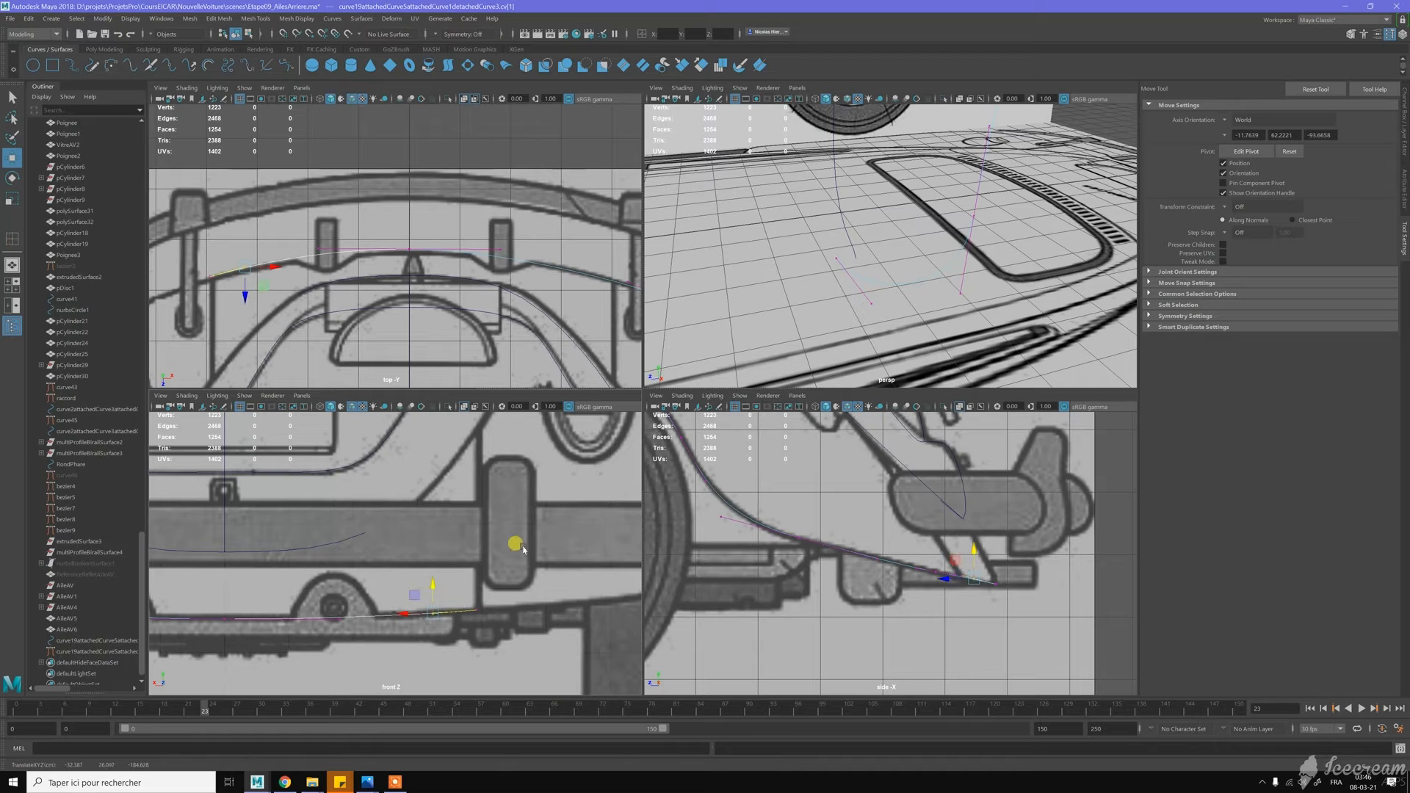
Examine how the inner and lower fender curves line up in perspective and near the running board in the side view
{"action": "scroll", "coordinate": [516, 546], "scroll_direction": "down", "scroll_amount": 4}
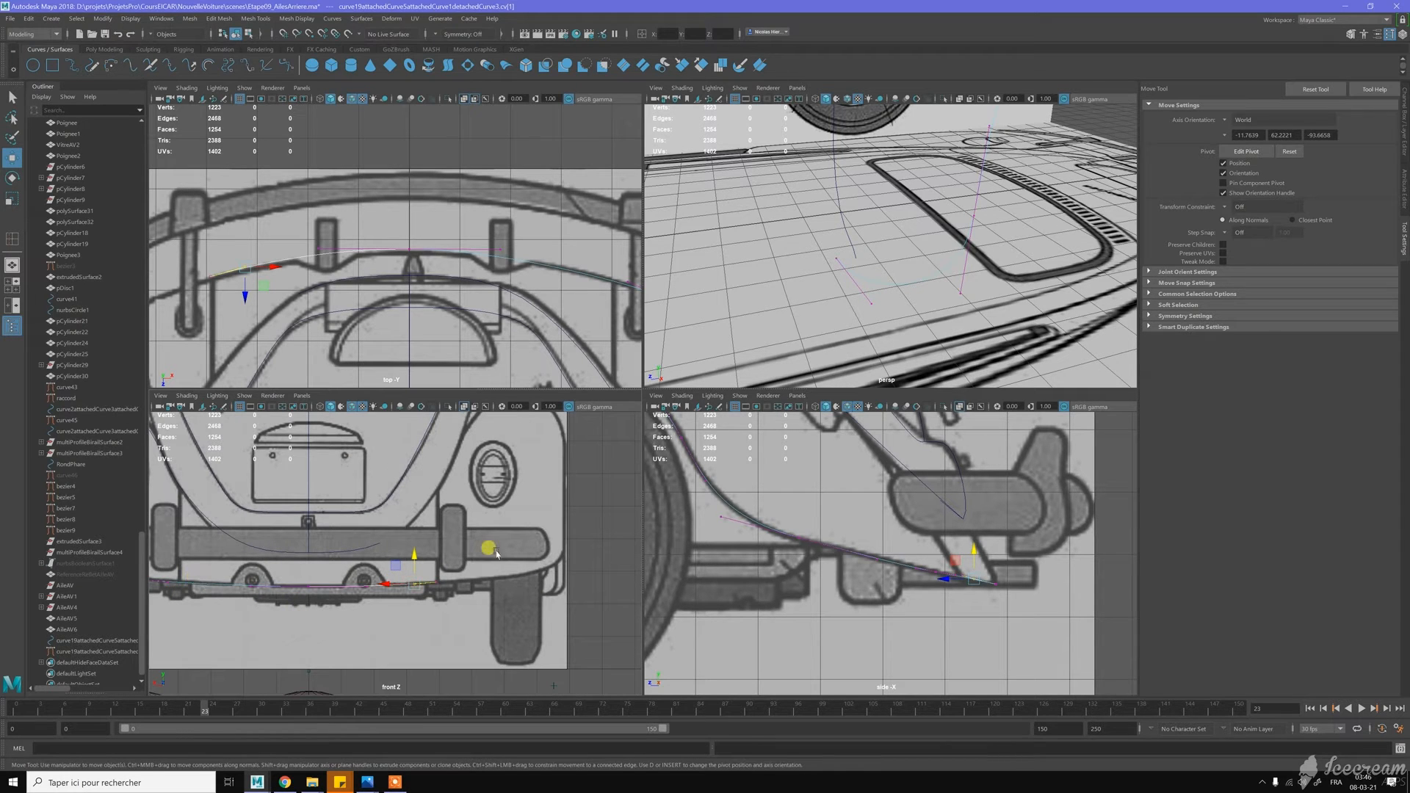
{"action": "scroll", "coordinate": [892, 192], "scroll_direction": "down", "scroll_amount": 2}
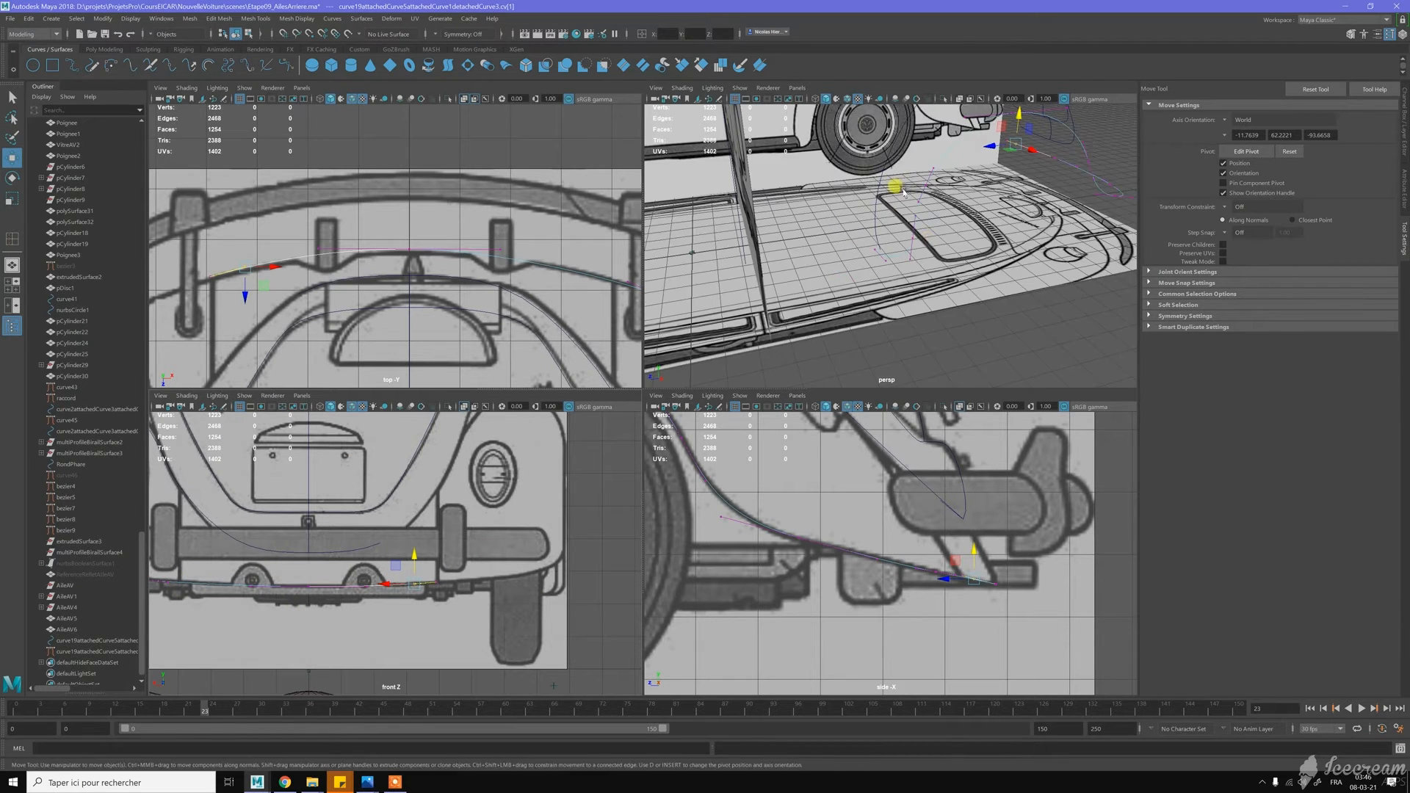
{"action": "scroll", "coordinate": [905, 240], "scroll_direction": "down", "scroll_amount": 2}
{"action": "scroll", "coordinate": [837, 219], "scroll_direction": "up", "scroll_amount": 3}
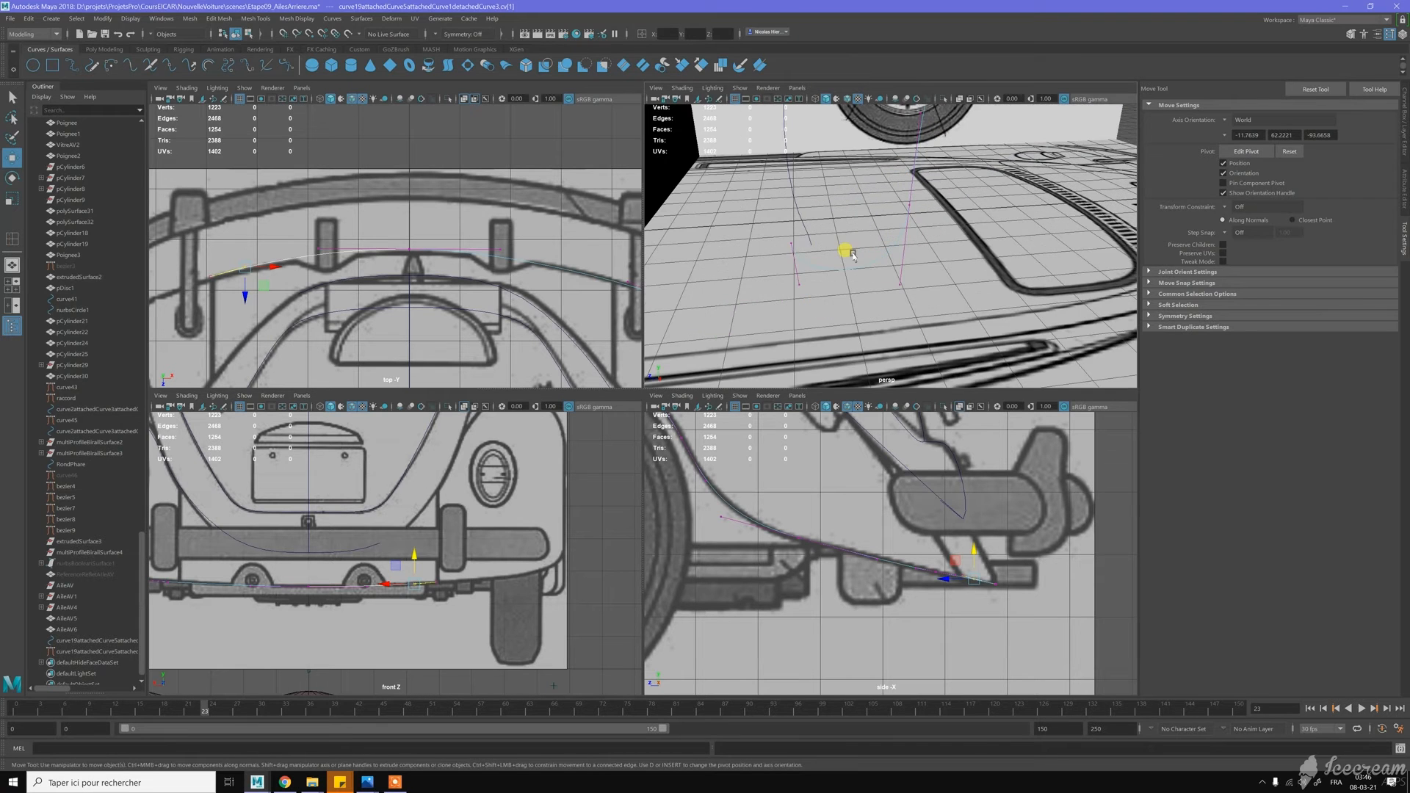
{"action": "left_click", "coordinate": [803, 225]}
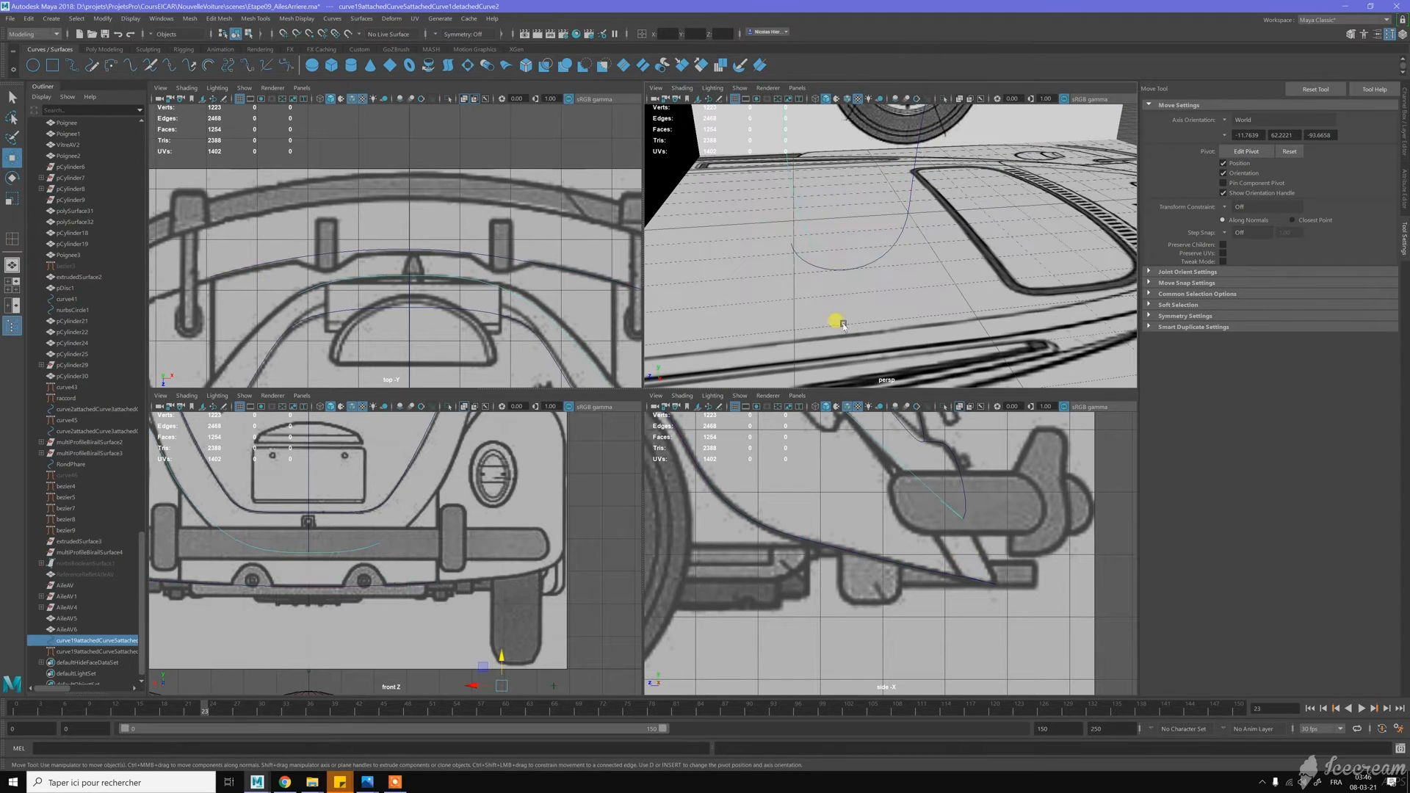
{"action": "left_click", "coordinate": [828, 269], "text": "shift"}
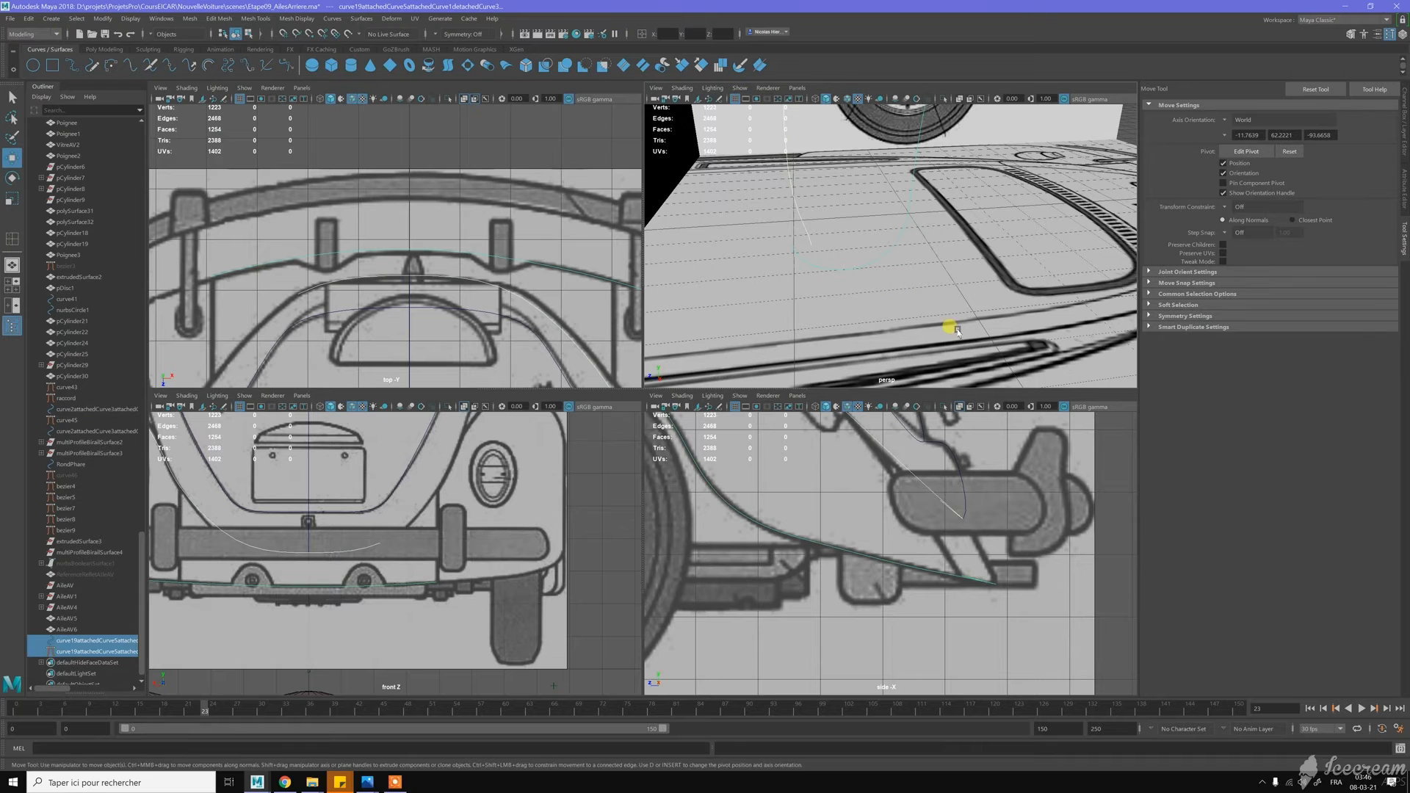
{"action": "scroll", "coordinate": [915, 463], "scroll_direction": "down", "scroll_amount": 2}
{"action": "scroll", "coordinate": [914, 467], "scroll_direction": "down", "scroll_amount": 4}
{"action": "middle_click_drag", "start_coordinate": [706, 551], "coordinate": [884, 539], "text": "alt"}
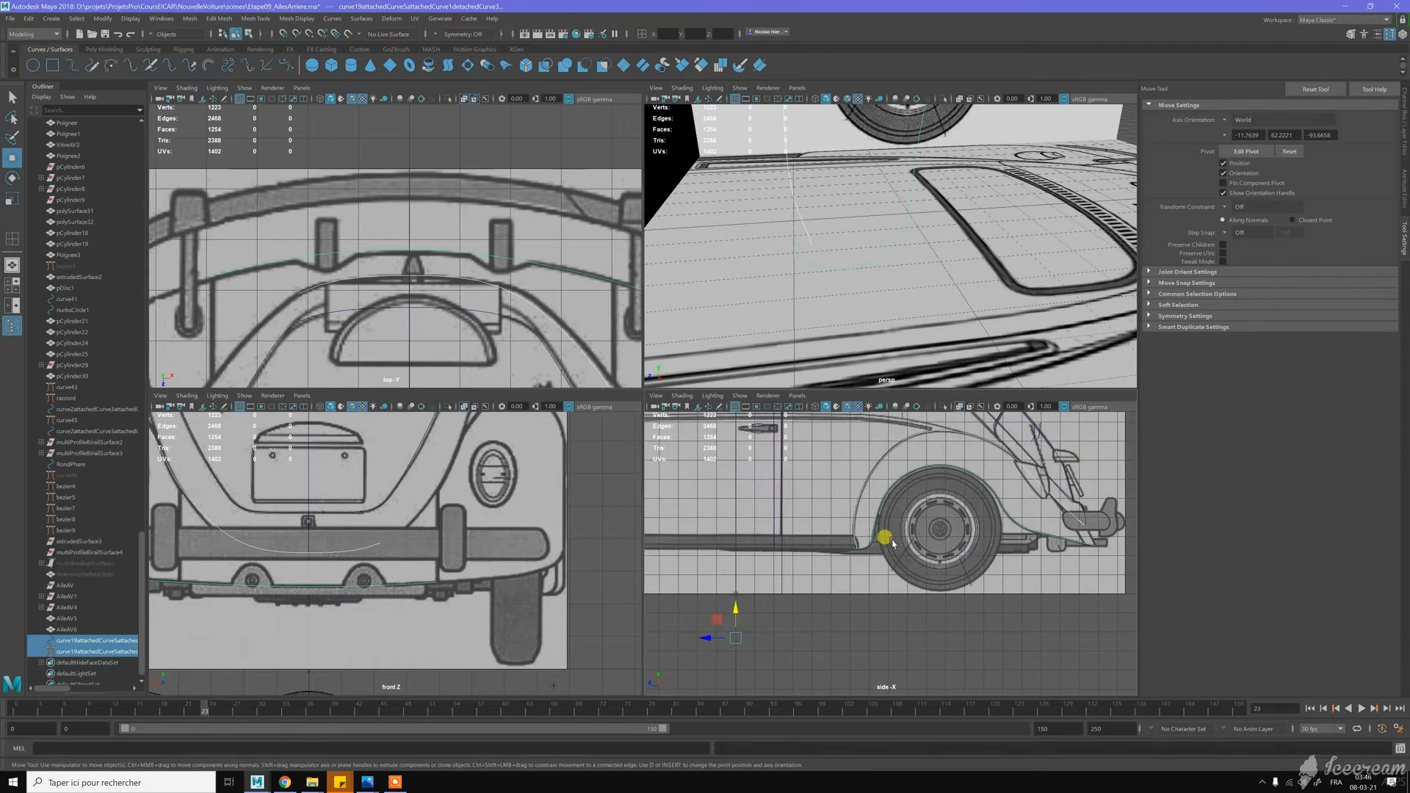
{"action": "scroll", "coordinate": [884, 538], "scroll_direction": "up", "scroll_amount": 6}
{"action": "scroll", "coordinate": [815, 528], "scroll_direction": "up", "scroll_amount": 3}
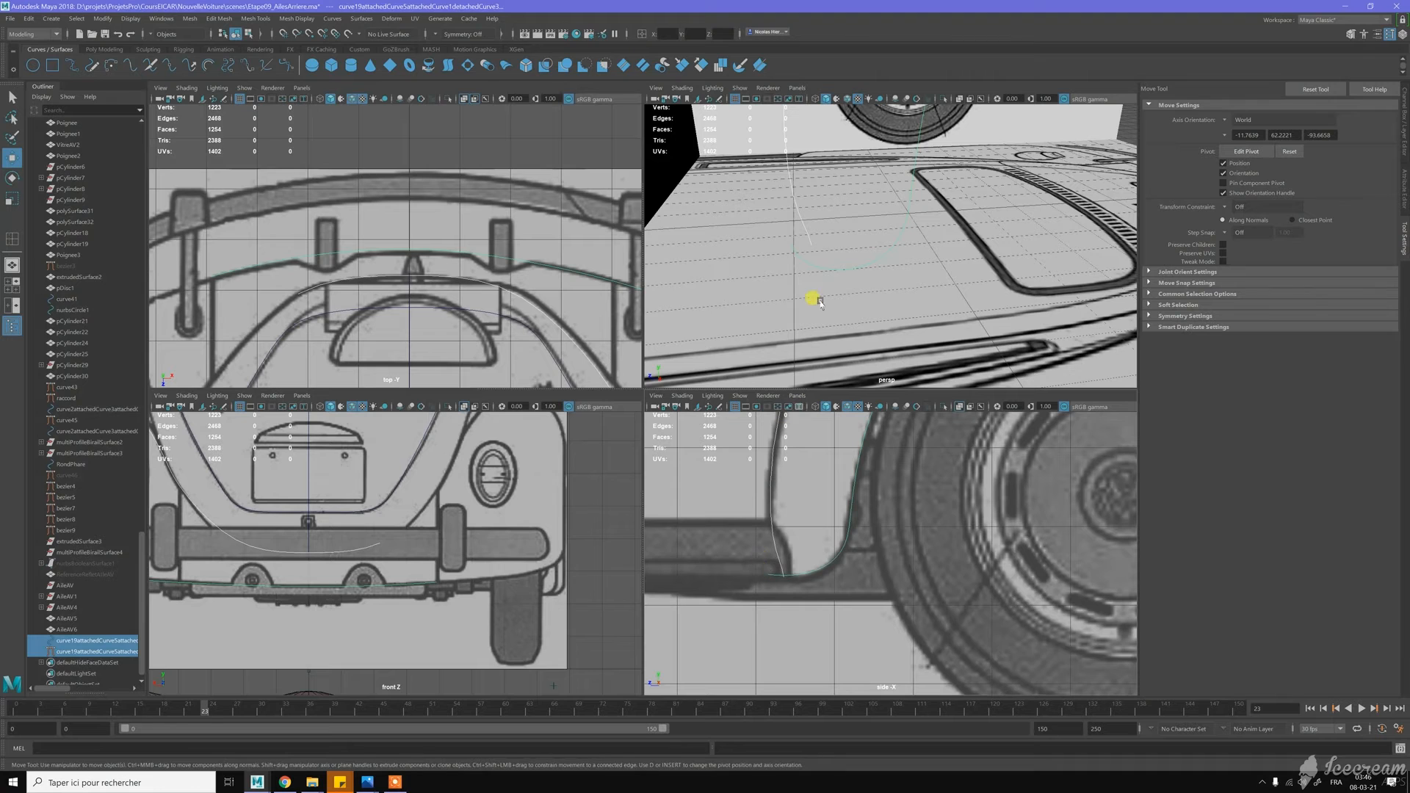
Align the inner fender curve's front-end control vertices vertically and shift them onto the fender outline beside the running board in the side view
{"action": "left_click", "coordinate": [835, 228]}
{"action": "right_click_drag", "start_coordinate": [824, 228], "coordinate": [793, 221]}
{"action": "mouse_move", "coordinate": [818, 249]}
{"action": "left_mouse_down"}
{"action": "mouse_move", "coordinate": [830, 261]}
{"action": "mouse_move", "coordinate": [796, 258]}
{"action": "left_mouse_up"}
{"action": "middle_click_drag", "start_coordinate": [776, 251], "coordinate": [716, 219]}
{"action": "key", "text": "c"}
{"action": "scroll", "coordinate": [710, 532], "scroll_direction": "up", "scroll_amount": 3}
{"action": "left_click_drag", "start_coordinate": [690, 524], "coordinate": [759, 576]}
{"action": "key", "text": "r"}
{"action": "left_click_drag", "start_coordinate": [694, 552], "coordinate": [716, 552]}
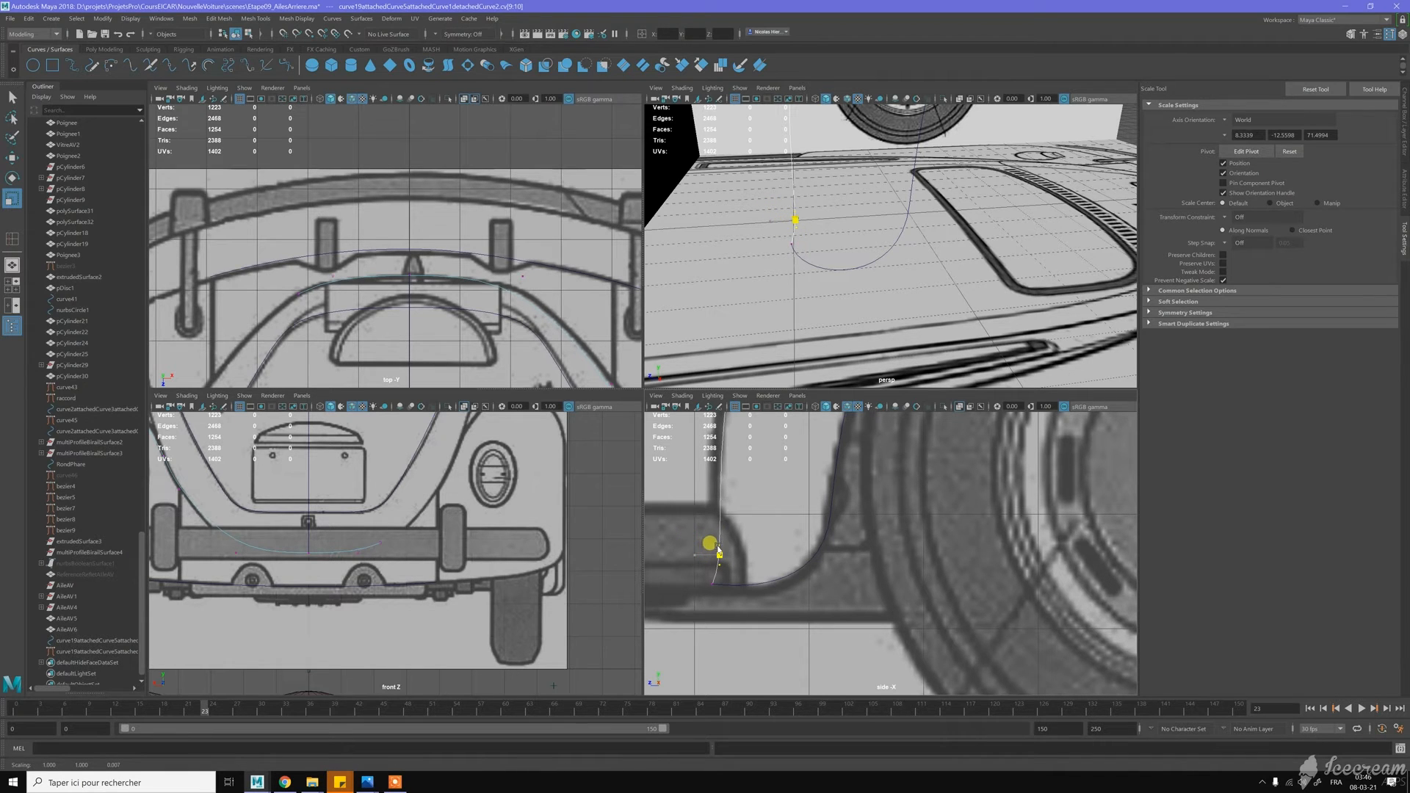
{"action": "key", "text": "w"}
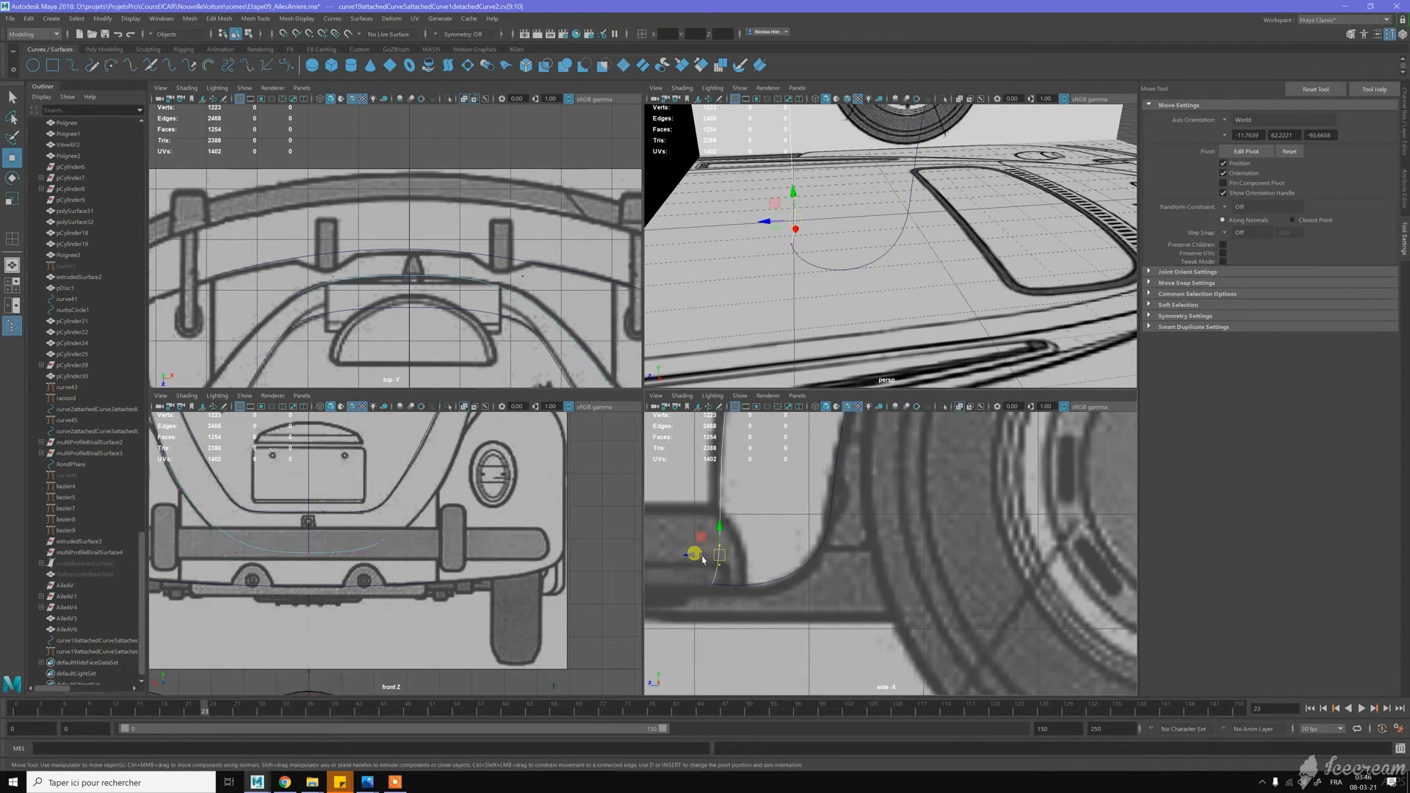
{"action": "left_click_drag", "start_coordinate": [703, 556], "coordinate": [690, 556]}
Move a middle control vertex of the inner fender curve onto the seam between fender and body in the top view
{"action": "middle_click_drag", "start_coordinate": [771, 525], "coordinate": [784, 599], "text": "alt"}
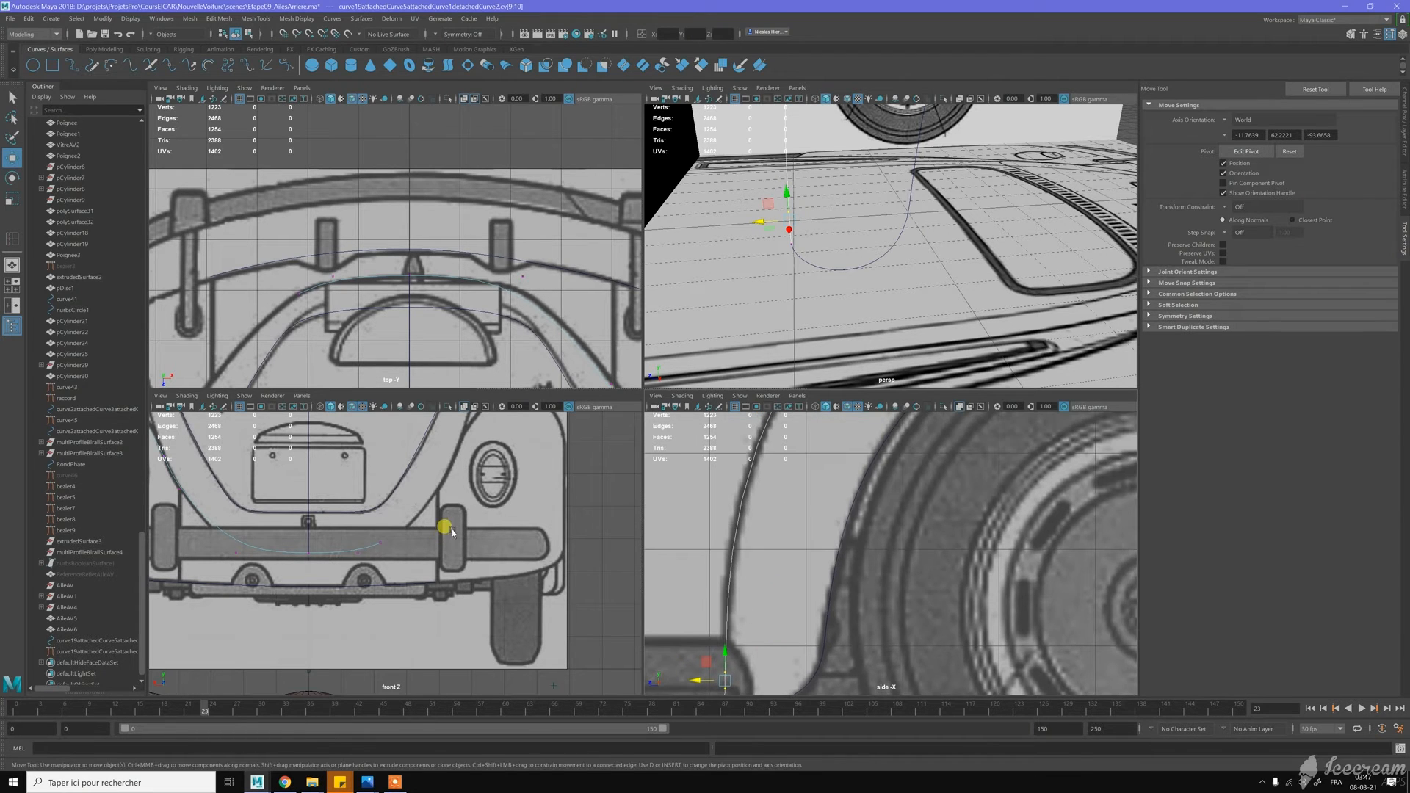
{"action": "scroll", "coordinate": [441, 315], "scroll_direction": "down", "scroll_amount": 3}
{"action": "middle_click_drag", "start_coordinate": [440, 315], "coordinate": [431, 163], "text": "alt"}
{"action": "scroll", "coordinate": [470, 235], "scroll_direction": "up", "scroll_amount": 3}
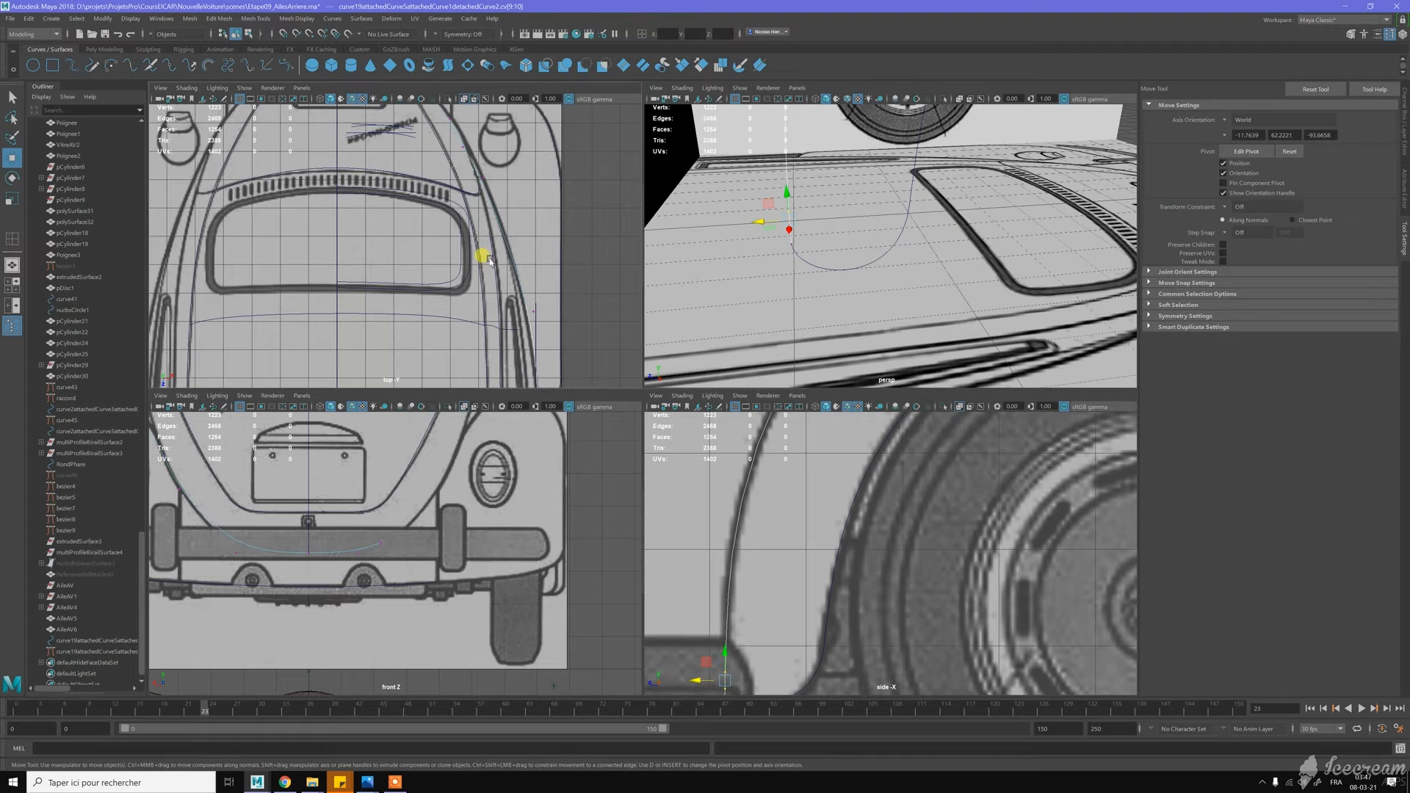
{"action": "middle_click_drag", "start_coordinate": [448, 168], "coordinate": [483, 256], "text": "alt"}
{"action": "left_click_drag", "start_coordinate": [483, 254], "coordinate": [488, 258]}
Reposition the inner fender curve's upper control vertices along the fender-to-body seam in the rear view and return to object mode
{"action": "middle_click_drag", "start_coordinate": [406, 547], "coordinate": [586, 581], "text": "alt"}
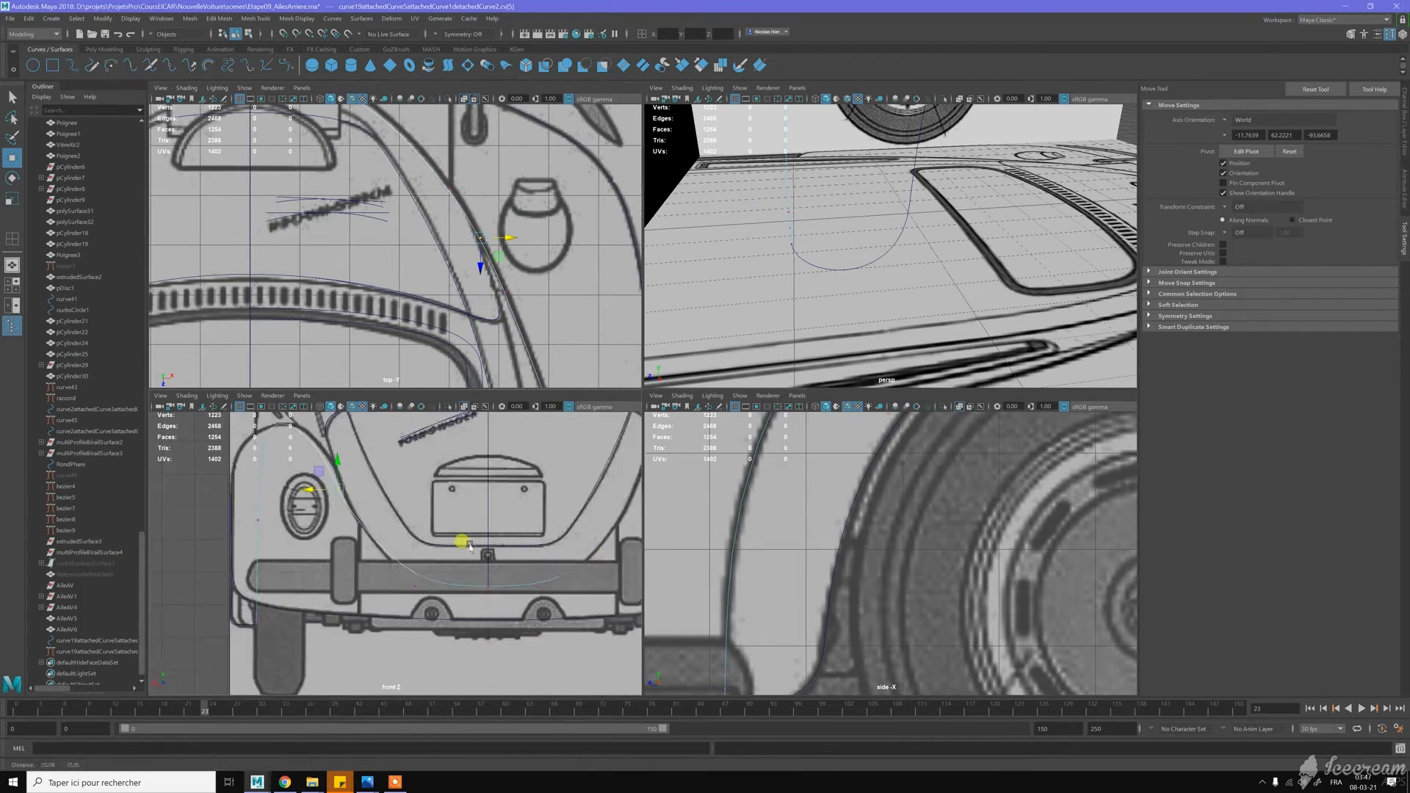
{"action": "middle_click_drag", "start_coordinate": [467, 544], "coordinate": [486, 555], "text": "alt"}
{"action": "middle_click_drag", "start_coordinate": [370, 488], "coordinate": [393, 514], "text": "alt"}
{"action": "scroll", "coordinate": [393, 514], "scroll_direction": "up", "scroll_amount": 1}
{"action": "left_click_drag", "start_coordinate": [351, 521], "coordinate": [339, 476]}
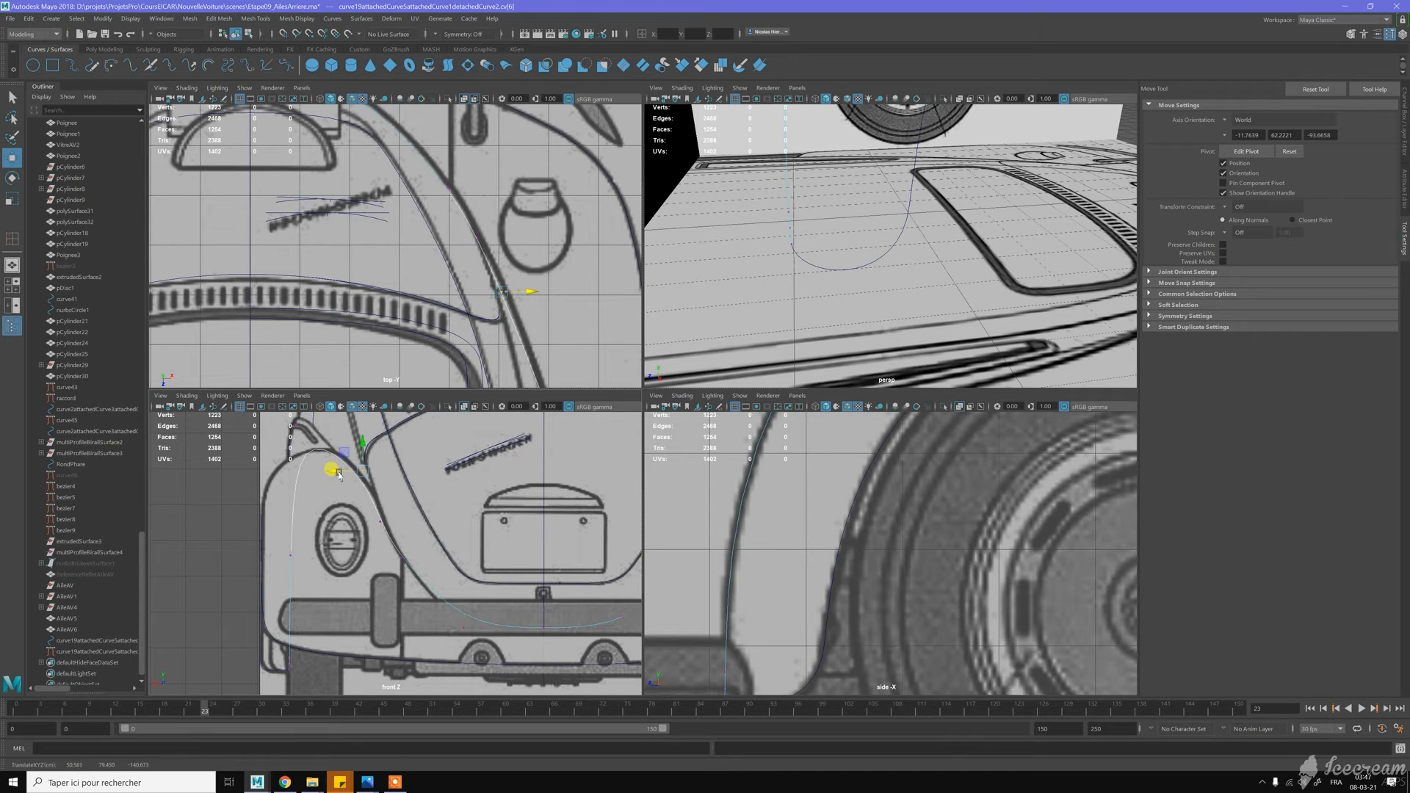
{"action": "scroll", "coordinate": [683, 339], "scroll_direction": "down", "scroll_amount": 5}
{"action": "scroll", "coordinate": [470, 272], "scroll_direction": "down", "scroll_amount": 2}
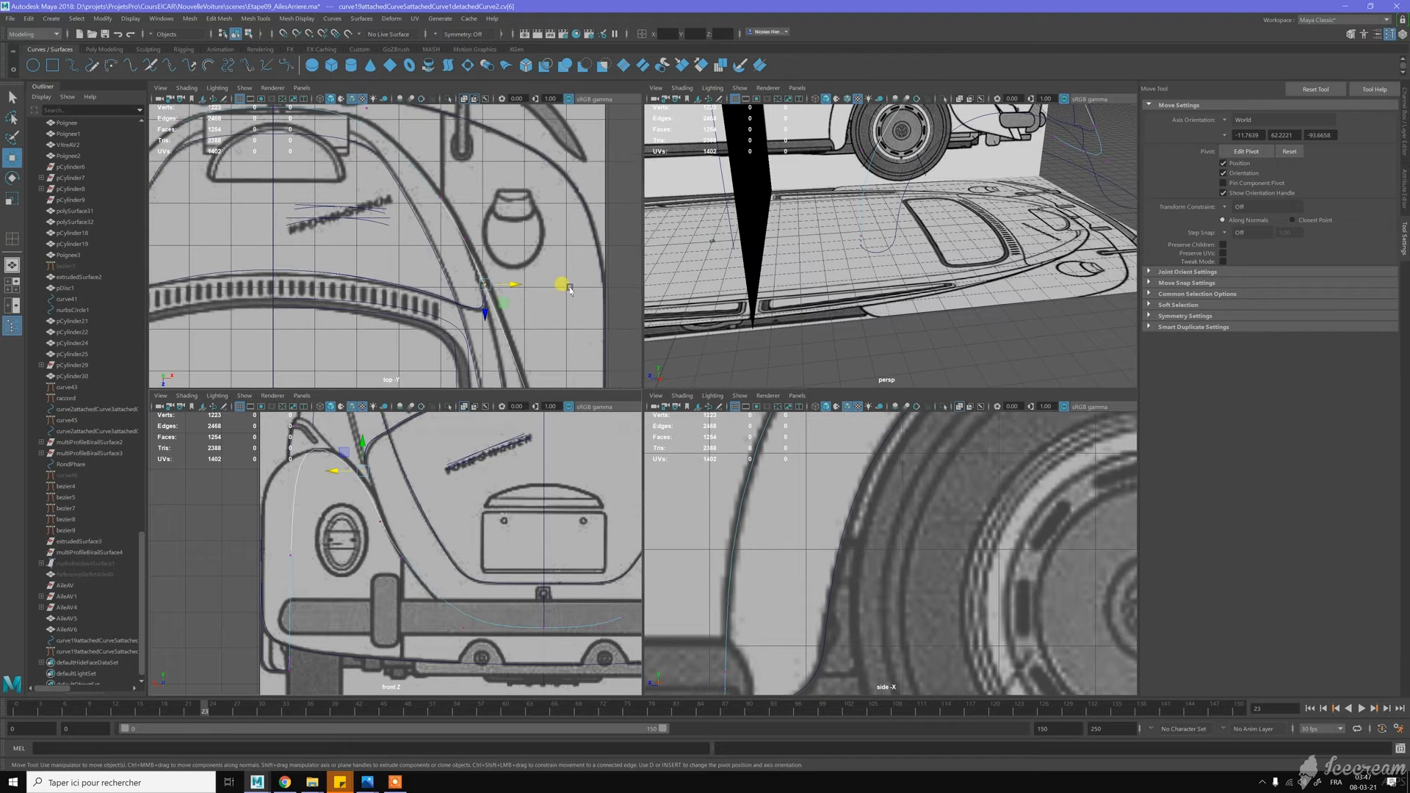
{"action": "scroll", "coordinate": [939, 290], "scroll_direction": "down", "scroll_amount": 4}
{"action": "left_click_drag", "start_coordinate": [896, 271], "coordinate": [921, 272], "text": "alt"}
{"action": "scroll", "coordinate": [927, 276], "scroll_direction": "up", "scroll_amount": 6}
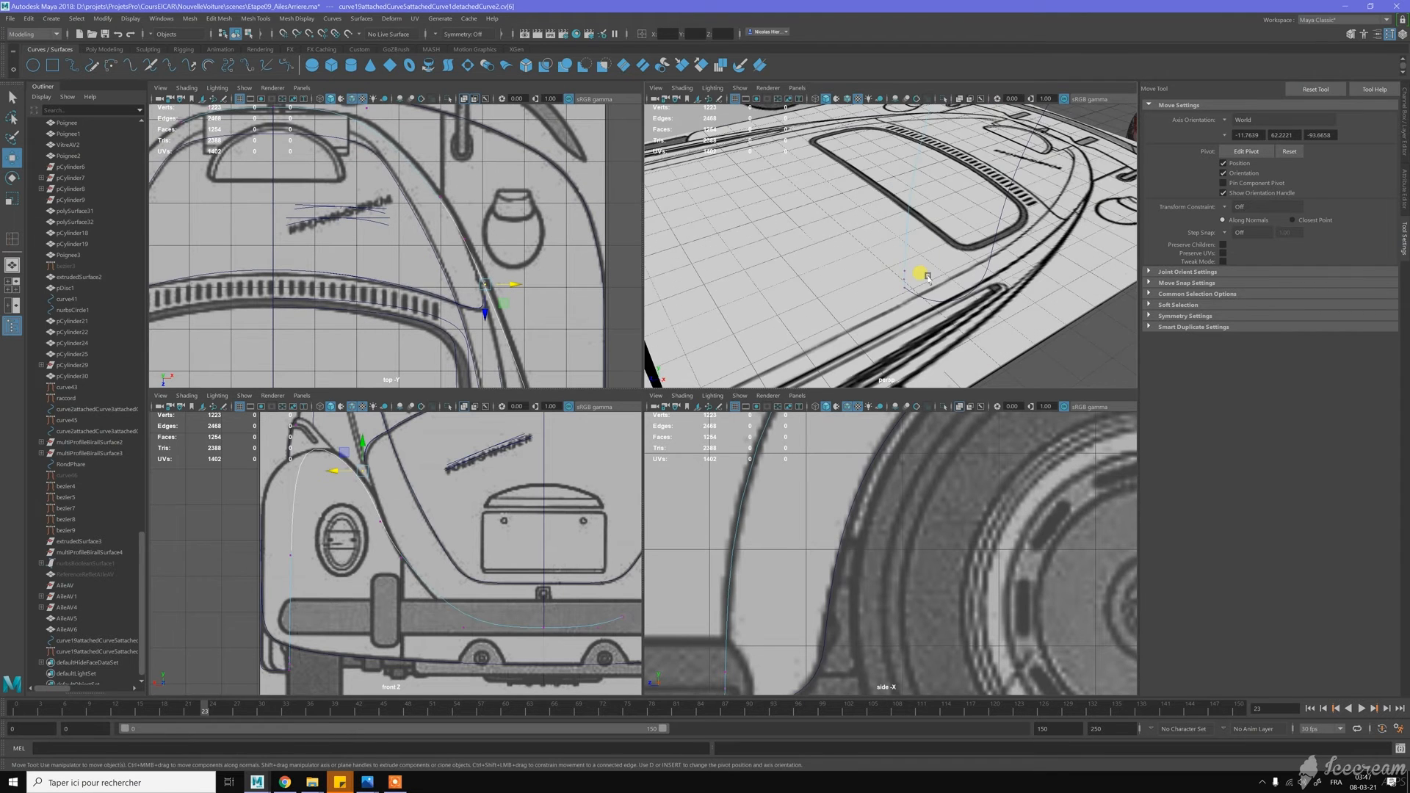
{"action": "right_click_drag", "start_coordinate": [904, 262], "coordinate": [973, 240]}
{"action": "scroll", "coordinate": [1026, 321], "scroll_direction": "down", "scroll_amount": 5}
{"action": "left_click_drag", "start_coordinate": [994, 296], "coordinate": [903, 279], "text": "alt"}
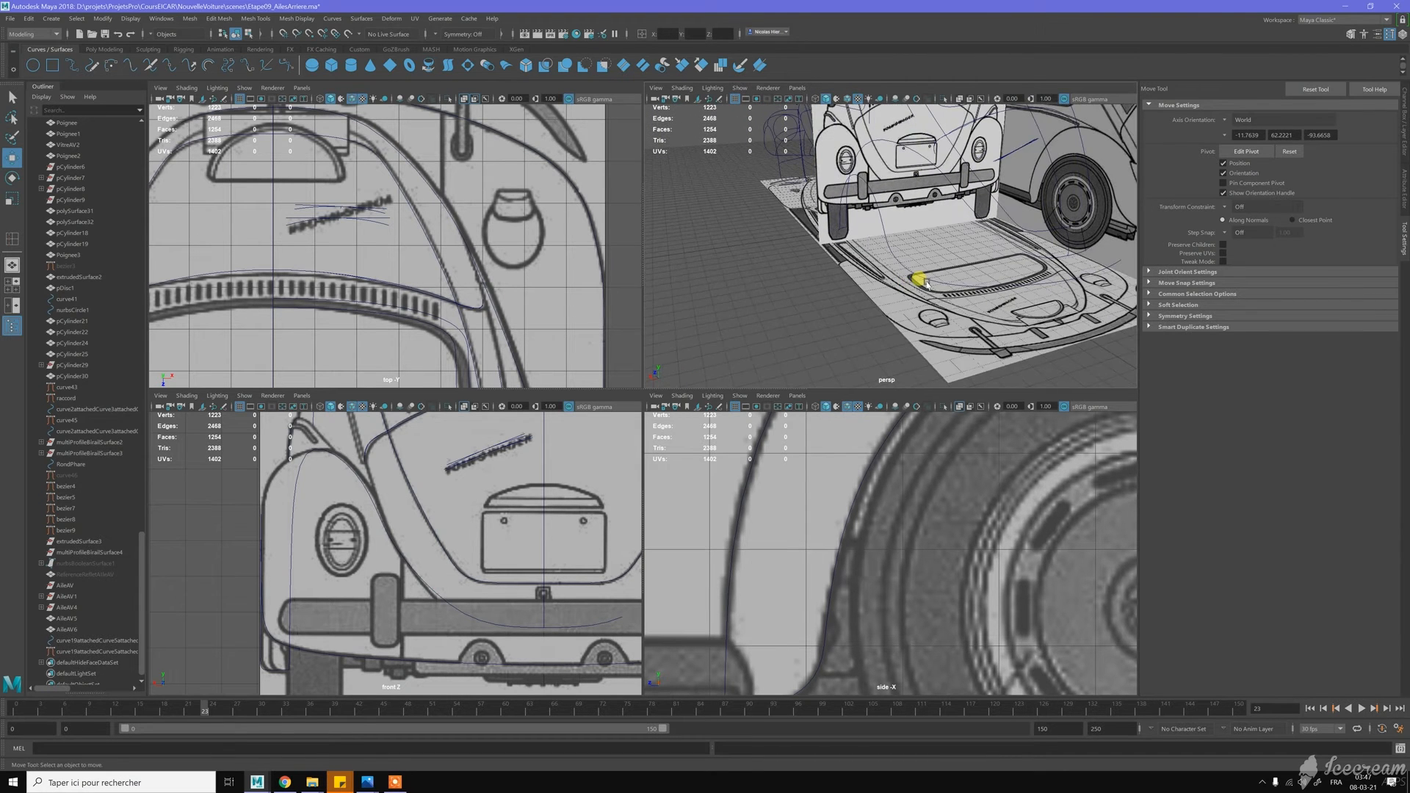
Examine the inner and lower fender curves together against the rear blueprint, around the centre of the bumper and apron
{"action": "left_click", "coordinate": [972, 215]}
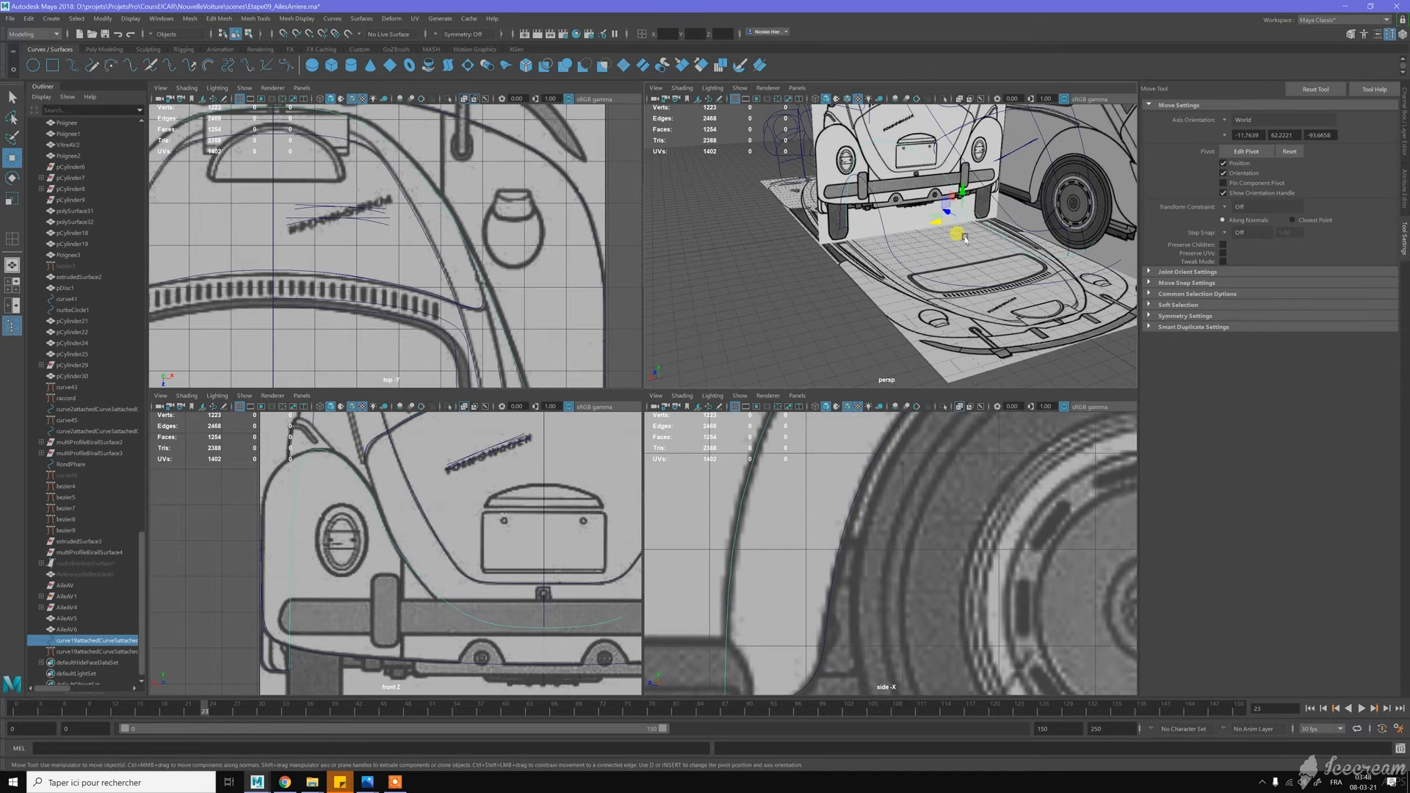
{"action": "left_click", "coordinate": [927, 280], "text": "shift"}
{"action": "left_click_drag", "start_coordinate": [911, 251], "coordinate": [897, 299], "text": "alt"}
{"action": "left_click_drag", "start_coordinate": [940, 258], "coordinate": [830, 277], "text": "alt"}
{"action": "scroll", "coordinate": [849, 257], "scroll_direction": "up", "scroll_amount": 3}
{"action": "middle_click_drag", "start_coordinate": [472, 535], "coordinate": [440, 478], "text": "alt"}
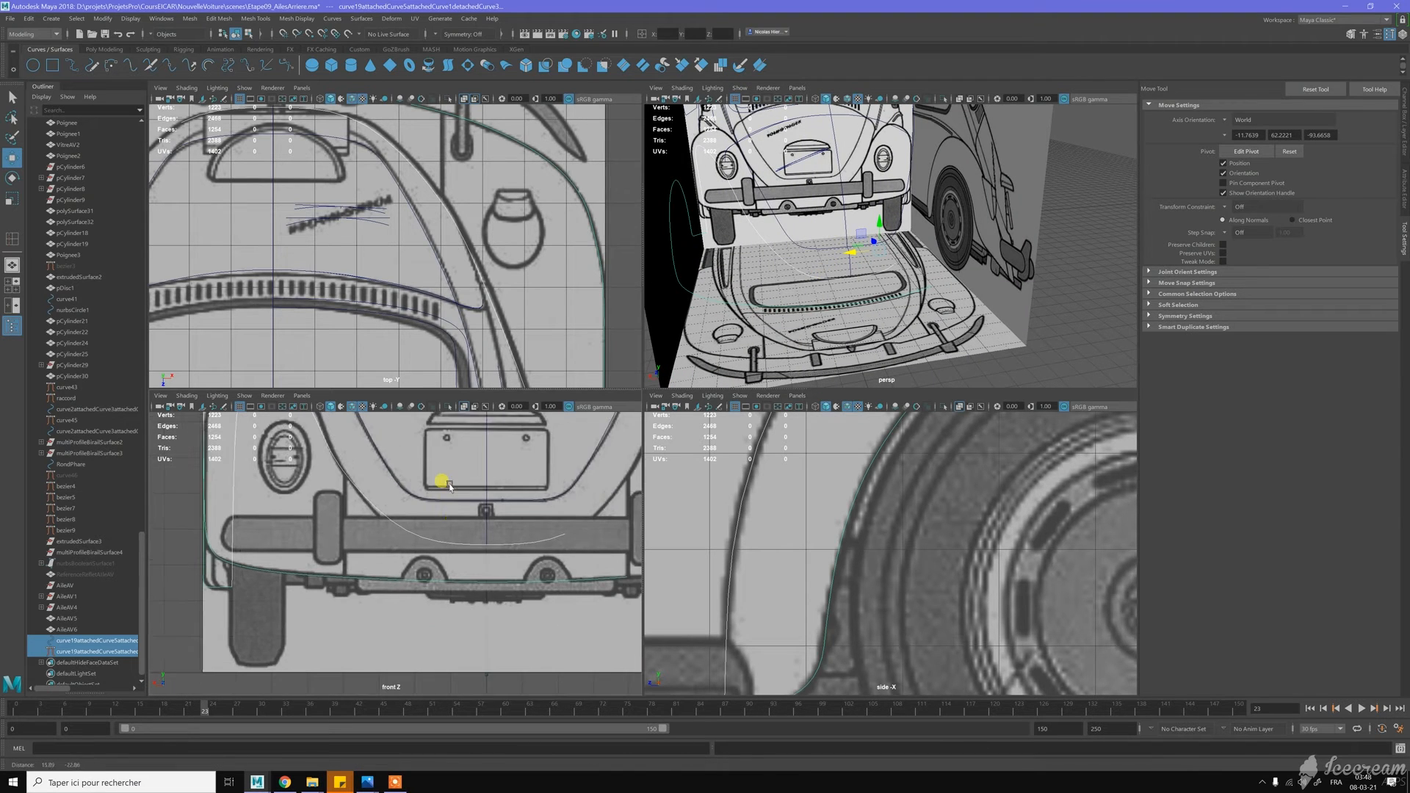
{"action": "scroll", "coordinate": [456, 535], "scroll_direction": "up", "scroll_amount": 3}
{"action": "middle_click_drag", "start_coordinate": [504, 540], "coordinate": [449, 503], "text": "alt"}
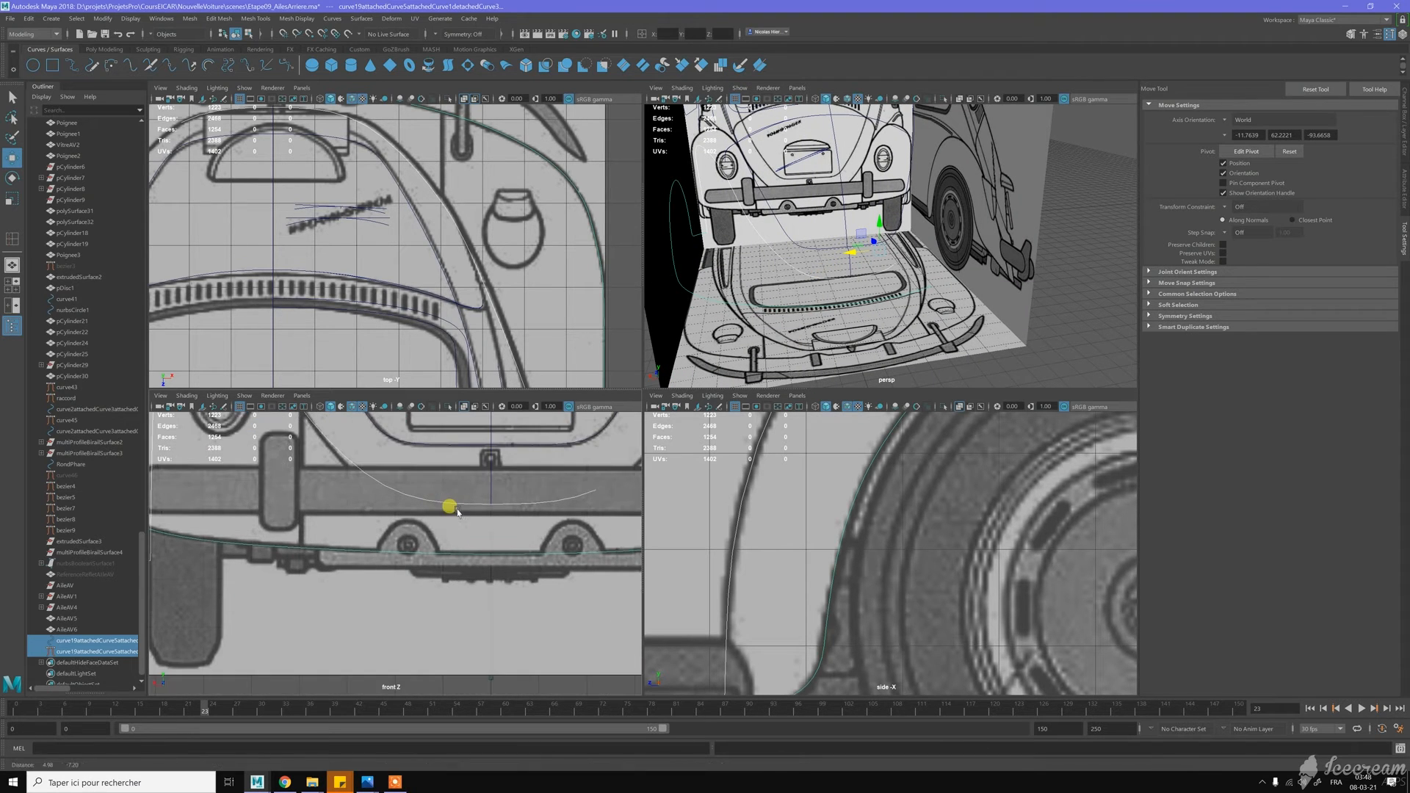
{"action": "left_click", "coordinate": [463, 491]}
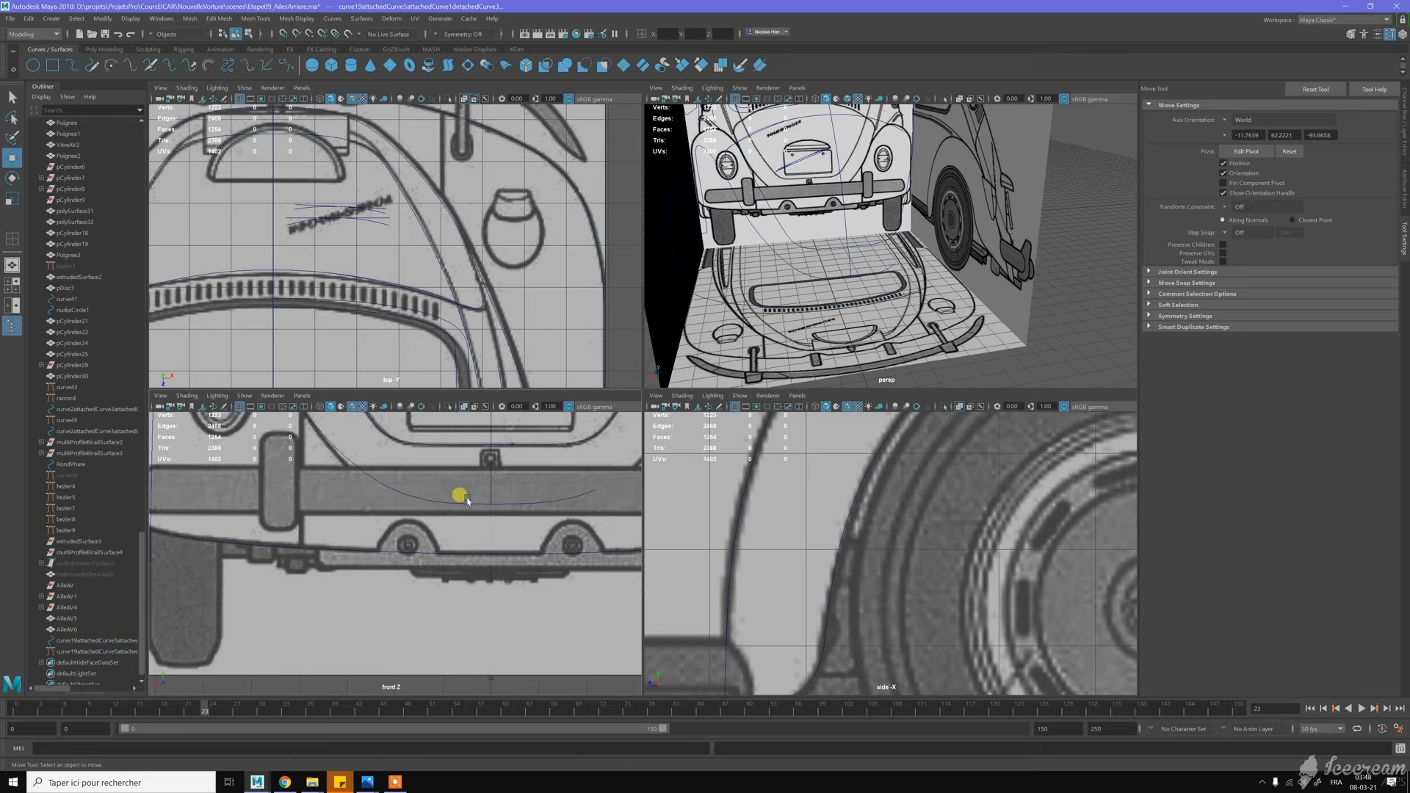
Draw a two-point Bezier curve from the inner curve down to the lower apron curve near the centre line in the rear view
{"action": "left_click", "coordinate": [287, 64]}
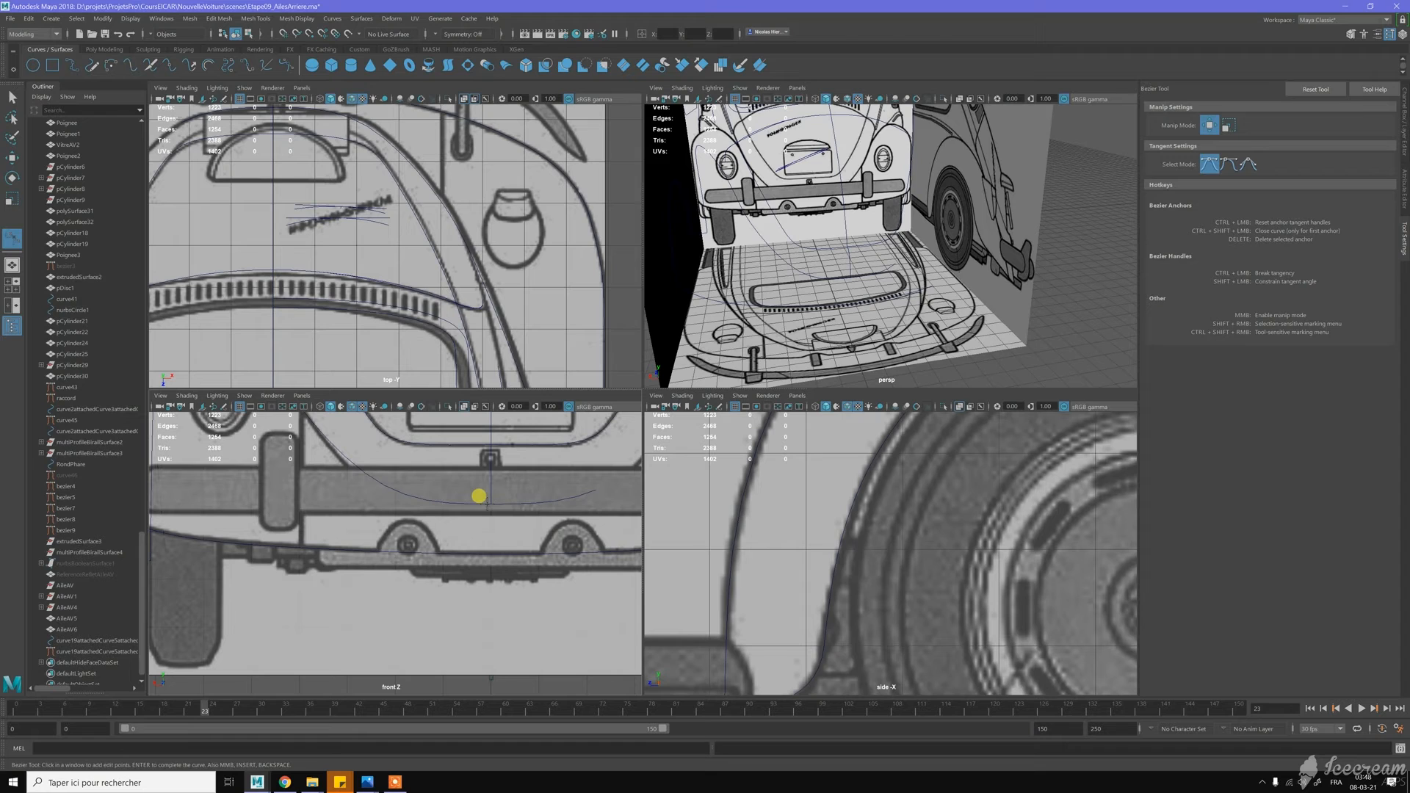
{"action": "left_click", "coordinate": [487, 504]}
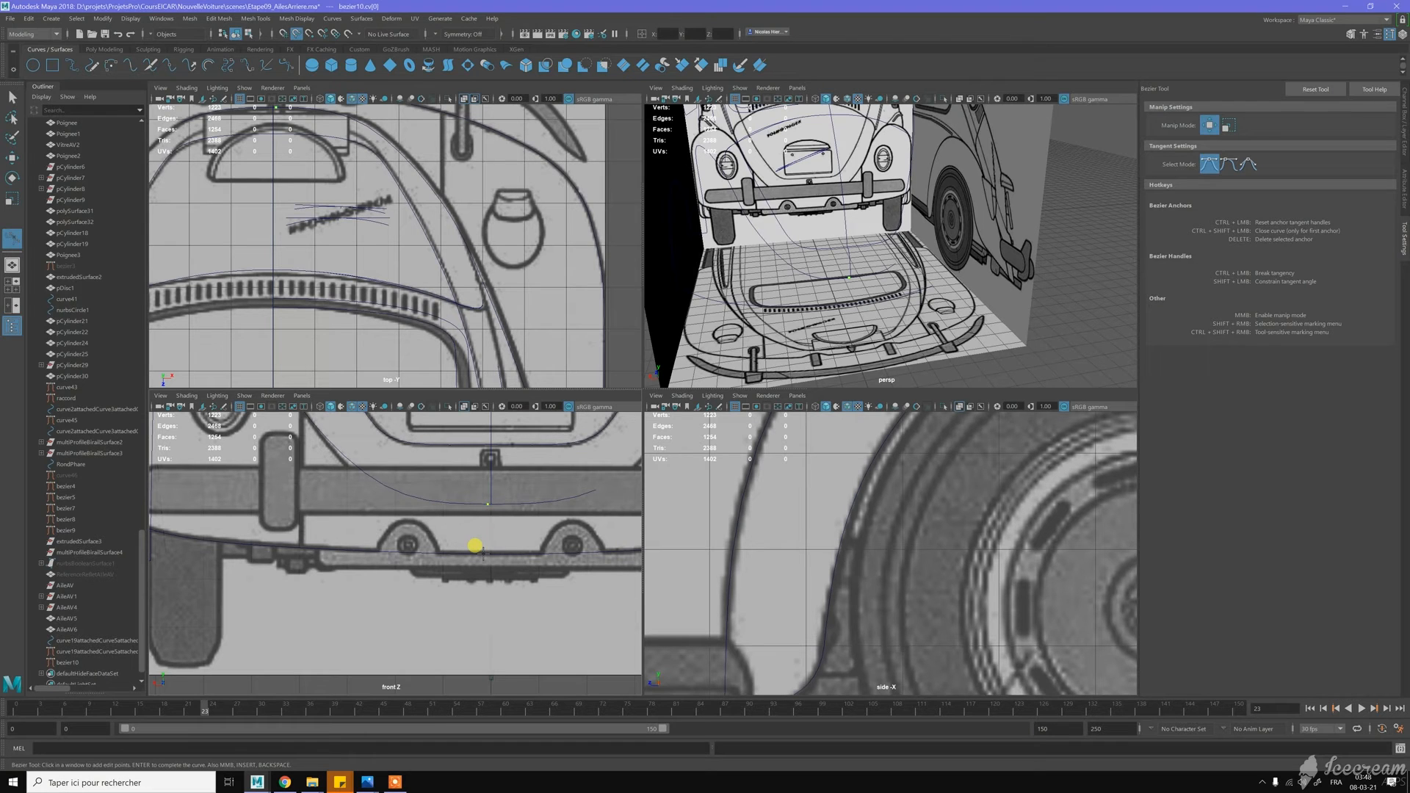
{"action": "left_click", "coordinate": [484, 553]}
Snap the connecting Bezier curve's upper vertex along the inner curve to the car's centre line
{"action": "scroll", "coordinate": [499, 488], "scroll_direction": "up", "scroll_amount": 3}
{"action": "key", "text": "w"}
{"action": "right_click_drag", "start_coordinate": [548, 502], "coordinate": [526, 459]}
{"action": "left_click", "coordinate": [545, 473]}
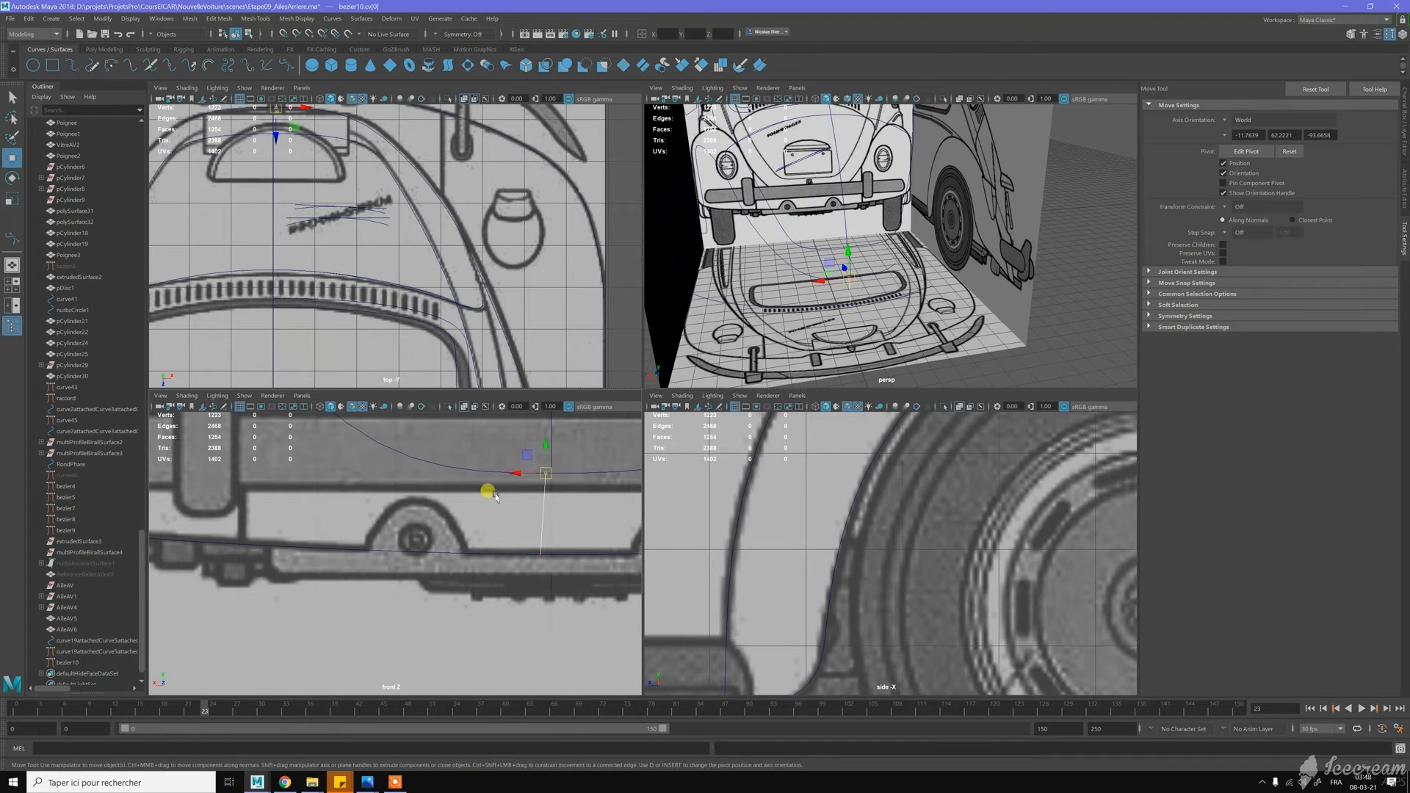
{"action": "middle_click_drag", "start_coordinate": [495, 497], "coordinate": [450, 498], "text": "alt"}
{"action": "key", "text": "c"}
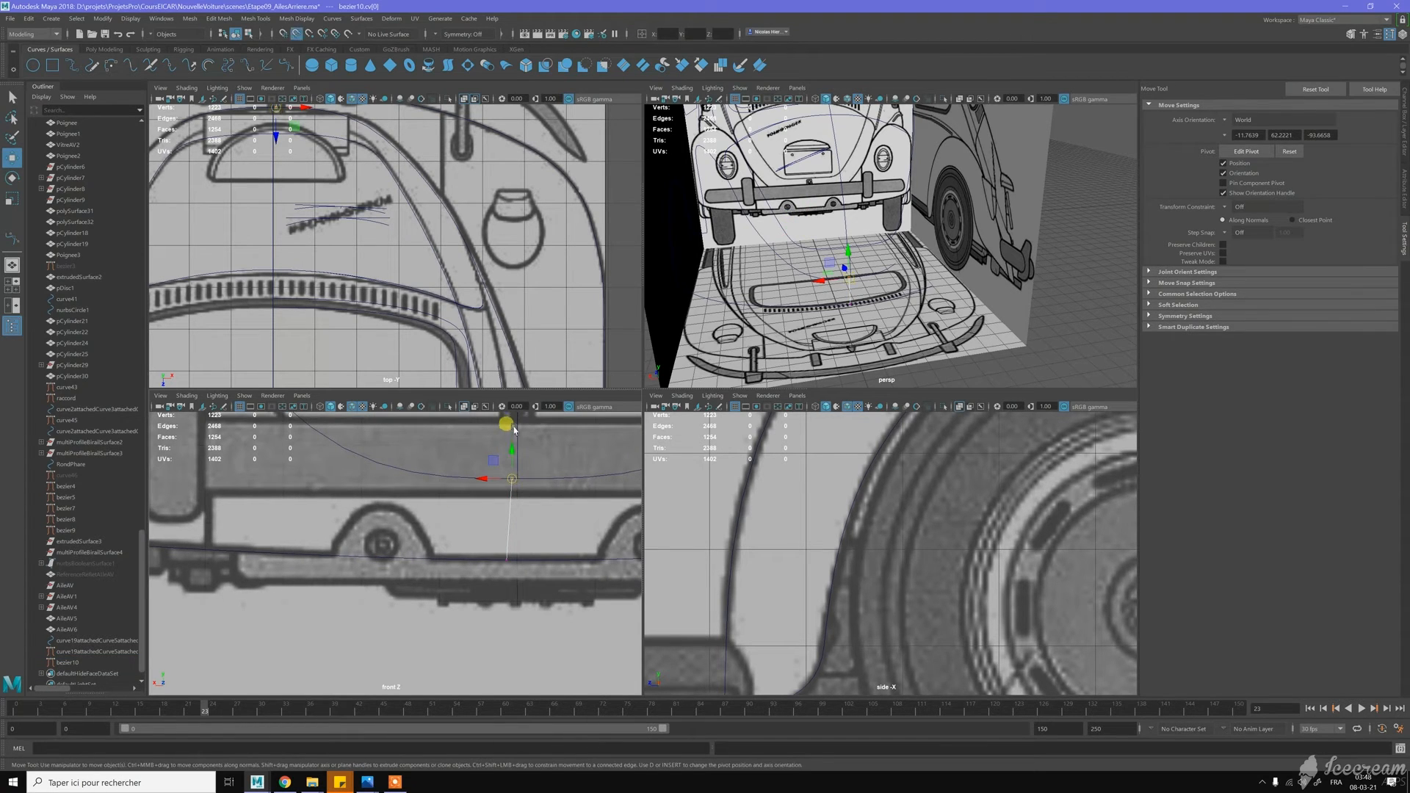
{"action": "middle_click_drag", "start_coordinate": [453, 479], "coordinate": [517, 491]}
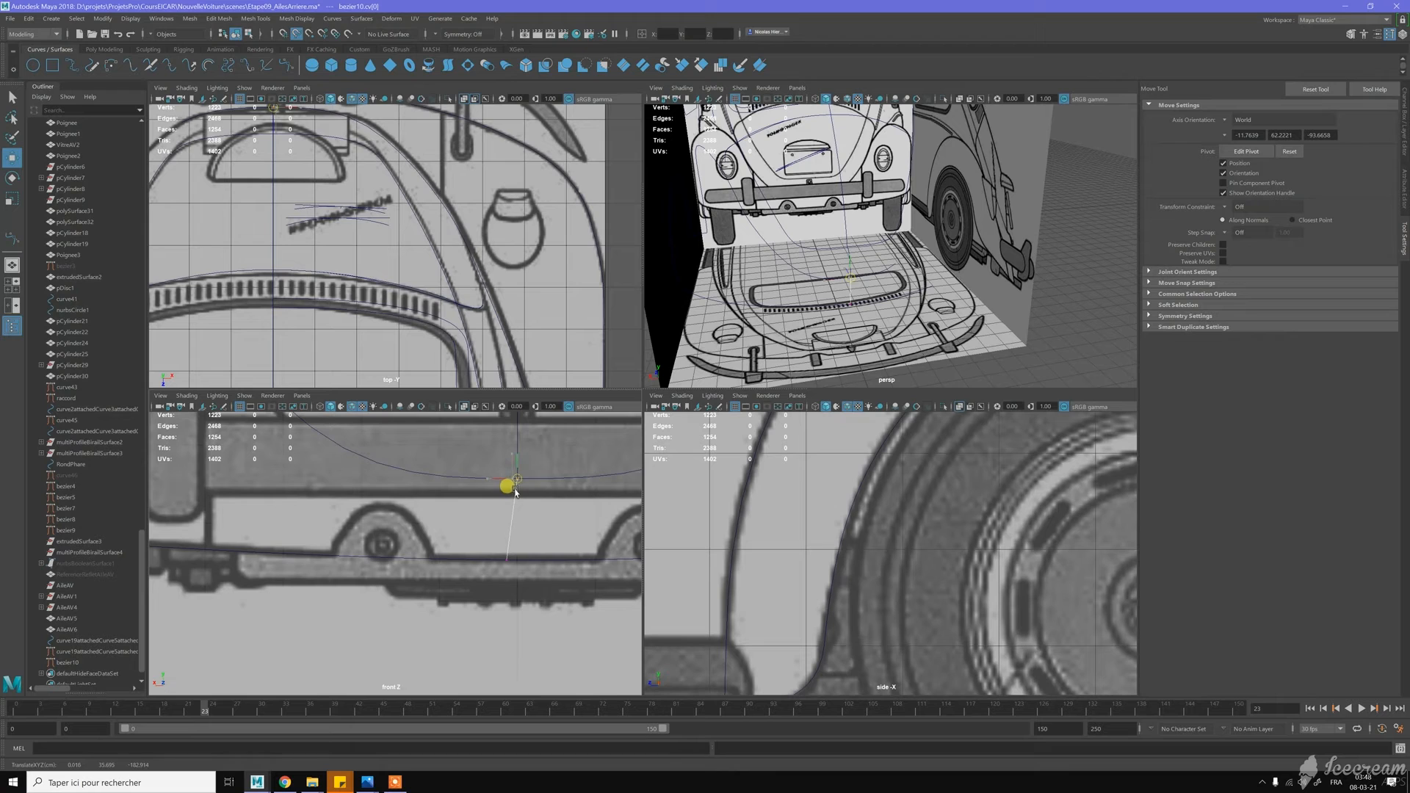
Snap the connecting Bezier curve's lower vertex onto the lower apron curve at the car's centre line
{"action": "scroll", "coordinate": [516, 494], "scroll_direction": "down", "scroll_amount": 1}
{"action": "left_click_drag", "start_coordinate": [486, 539], "coordinate": [512, 581]}
{"action": "key", "text": "c"}
{"action": "middle_click_drag", "start_coordinate": [434, 560], "coordinate": [503, 604]}
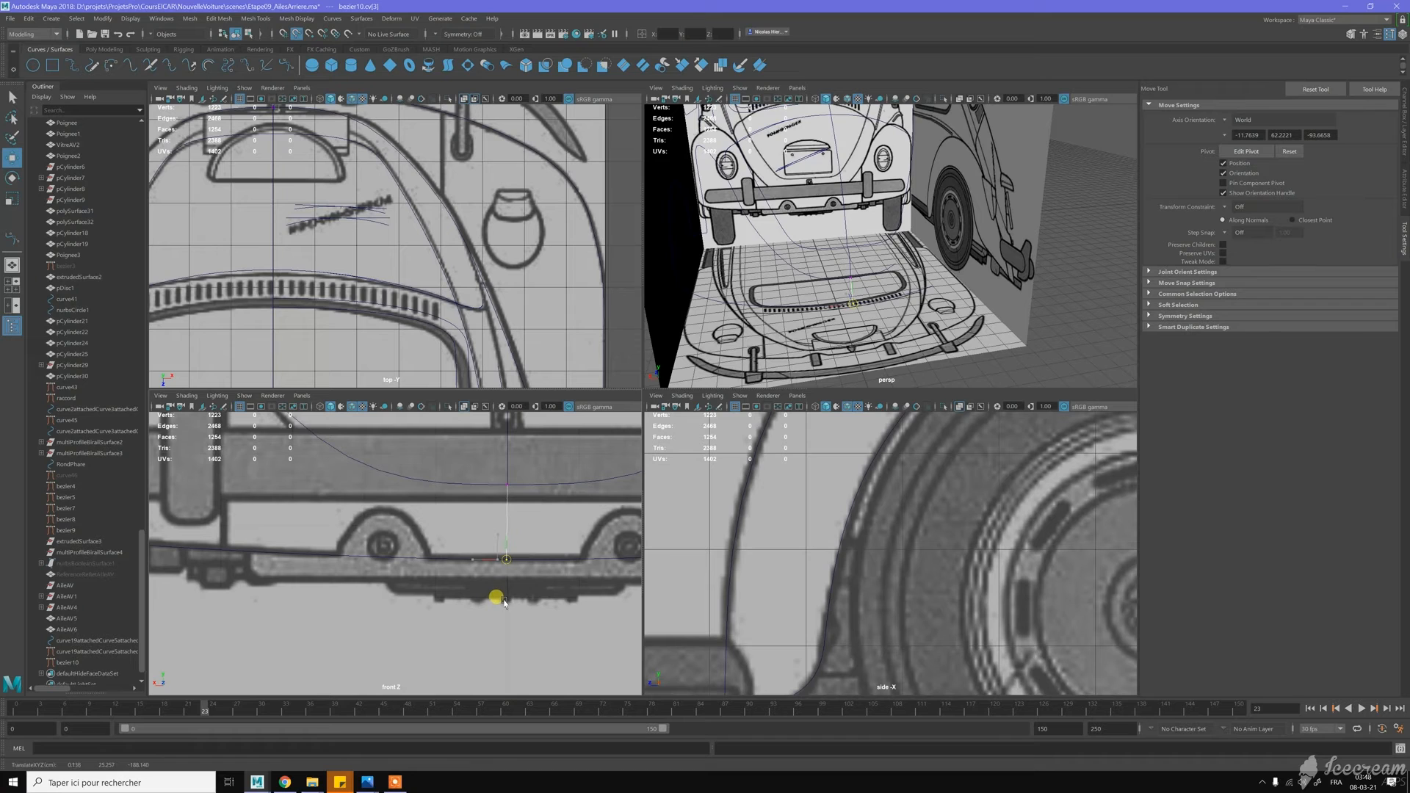
{"action": "middle_click_drag", "start_coordinate": [504, 603], "coordinate": [502, 603]}
{"action": "middle_click_drag", "start_coordinate": [298, 108], "coordinate": [379, 217], "text": "alt"}
{"action": "right_click_drag", "start_coordinate": [379, 217], "coordinate": [493, 331], "text": "alt"}
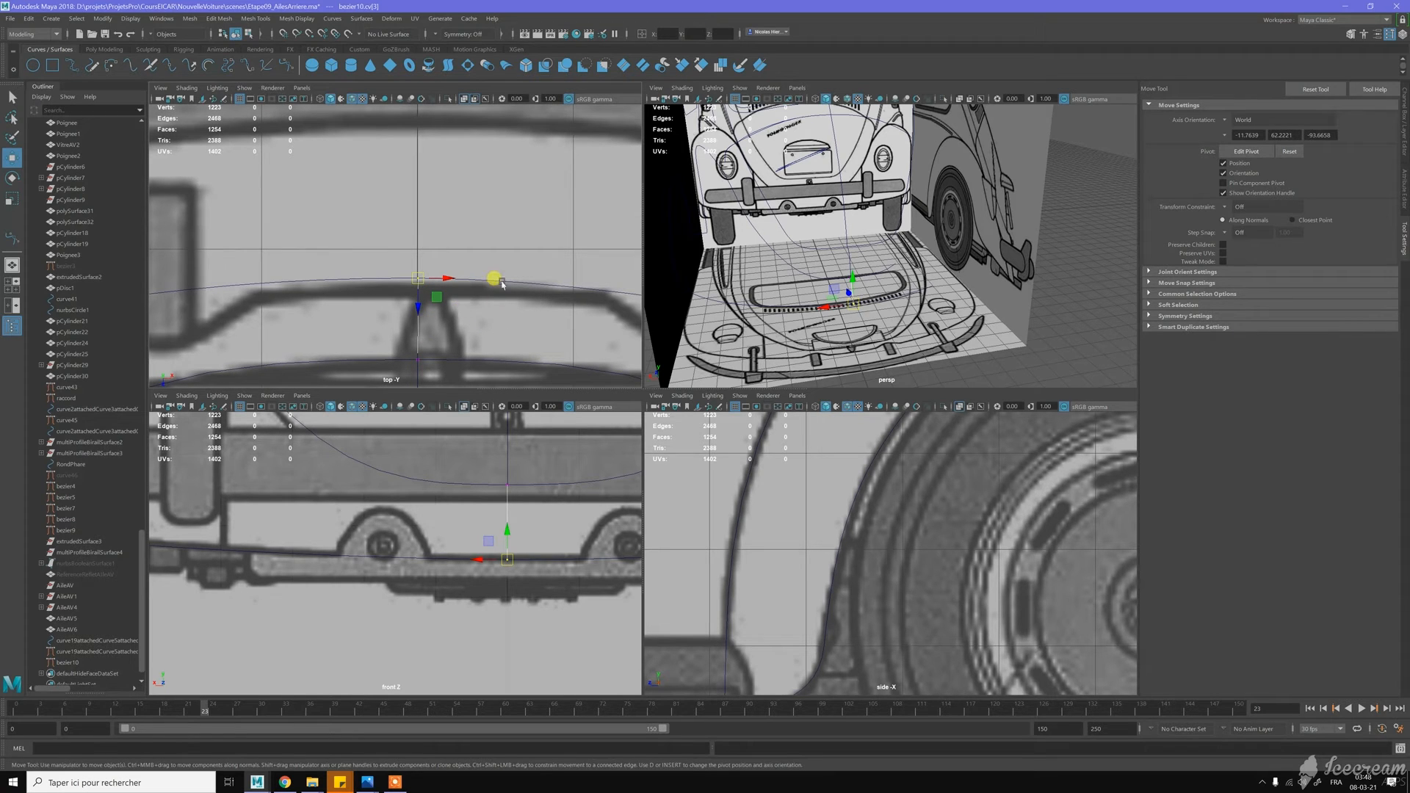
{"action": "key", "text": "c"}
{"action": "middle_click_drag", "start_coordinate": [504, 281], "coordinate": [414, 226]}
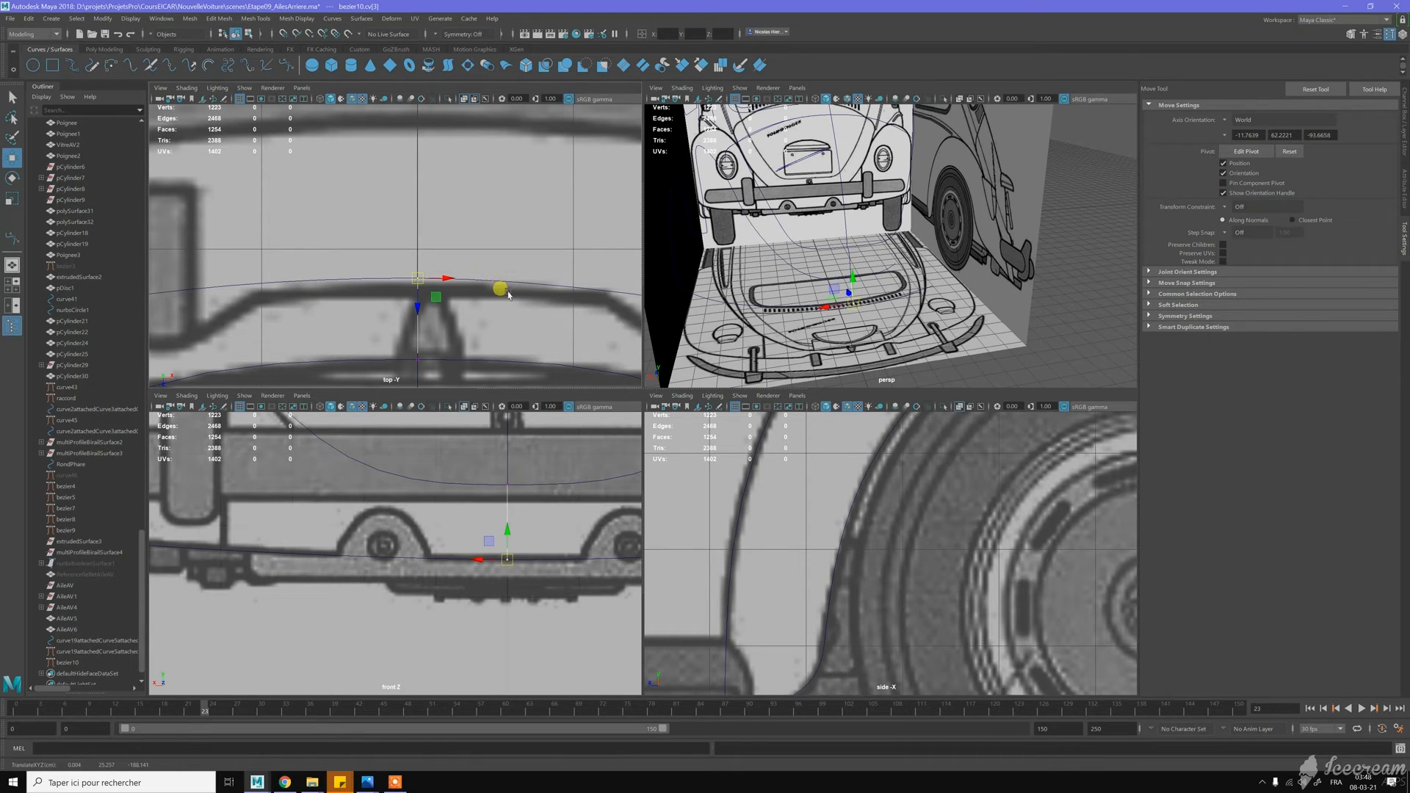
{"action": "mouse_move", "coordinate": [878, 272]}
{"action": "left_mouse_down", "text": "alt"}
{"action": "mouse_move", "coordinate": [918, 253]}
{"action": "mouse_move", "coordinate": [903, 259]}
{"action": "left_mouse_up", "text": "alt"}
{"action": "middle_click_drag", "start_coordinate": [856, 272], "coordinate": [874, 235], "text": "alt"}
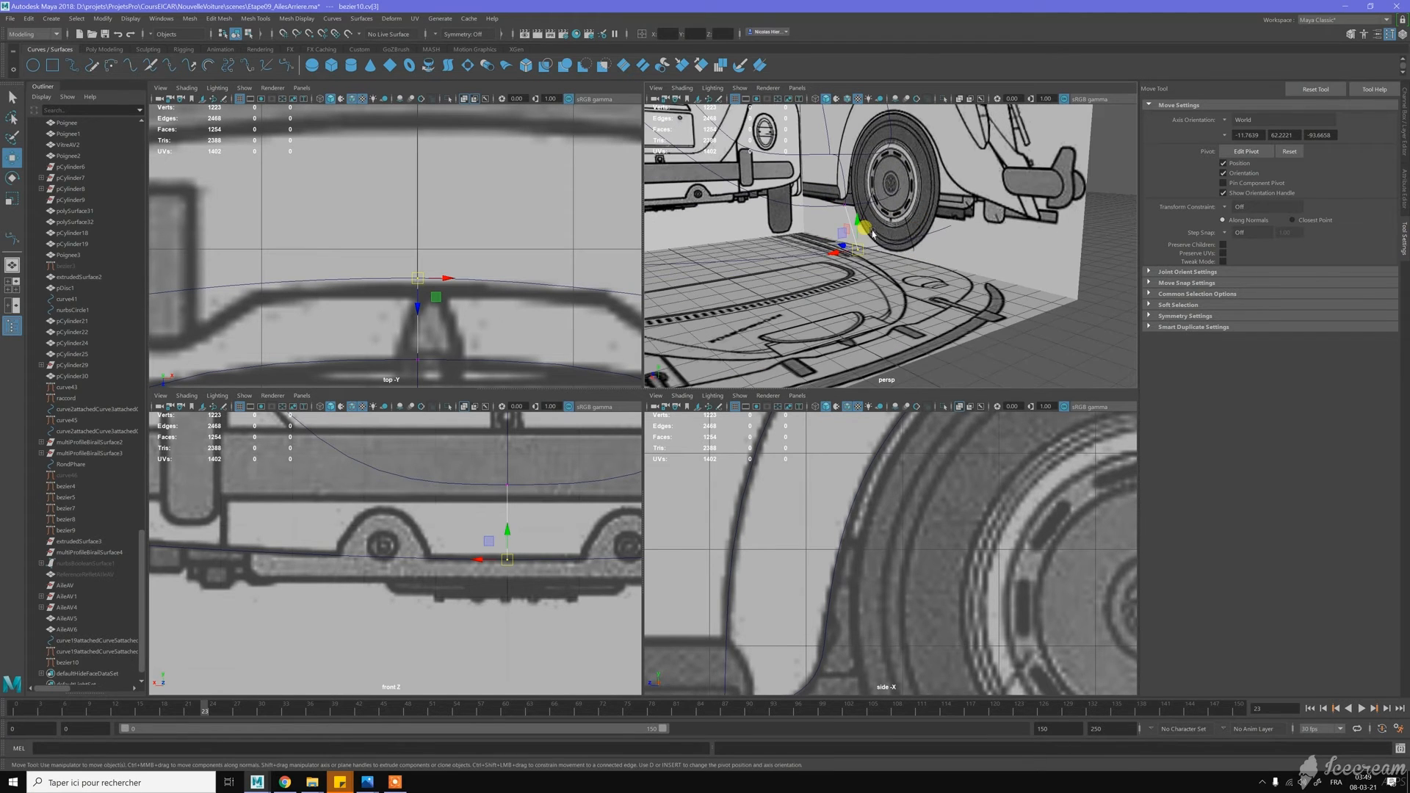
Convert the connecting curve's vertices to Bezier Corner in the side view
{"action": "right_click_drag", "start_coordinate": [874, 580], "coordinate": [724, 530], "text": "alt"}
{"action": "middle_click_drag", "start_coordinate": [724, 530], "coordinate": [658, 516], "text": "alt"}
{"action": "middle_click_drag", "start_coordinate": [1043, 517], "coordinate": [749, 513], "text": "alt"}
{"action": "scroll", "coordinate": [915, 529], "scroll_direction": "up", "scroll_amount": 5}
{"action": "scroll", "coordinate": [885, 515], "scroll_direction": "up", "scroll_amount": 2}
{"action": "right_click_drag", "start_coordinate": [886, 512], "coordinate": [866, 514]}
{"action": "left_click_drag", "start_coordinate": [803, 478], "coordinate": [922, 621]}
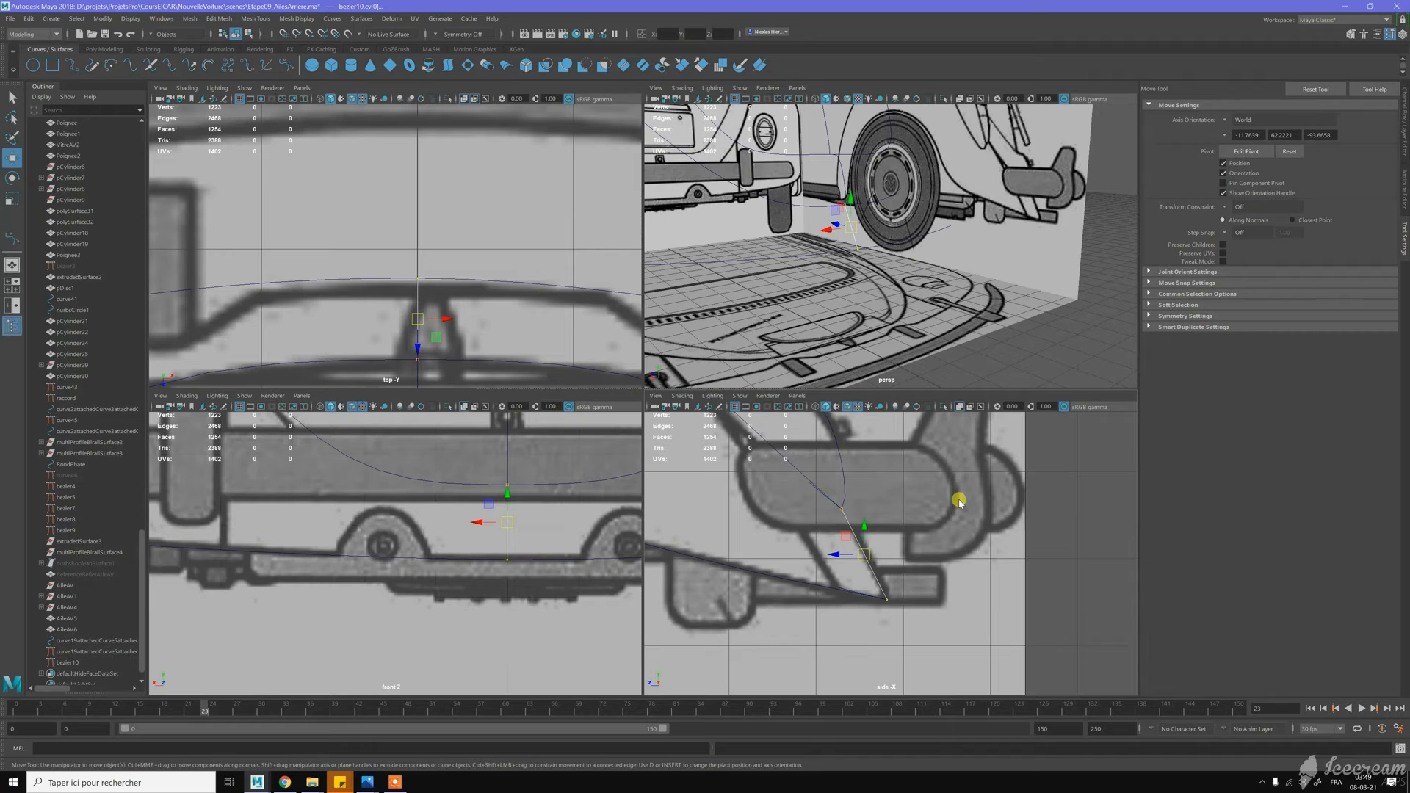
{"action": "right_click_drag", "start_coordinate": [960, 502], "coordinate": [960, 502], "text": "shift"}
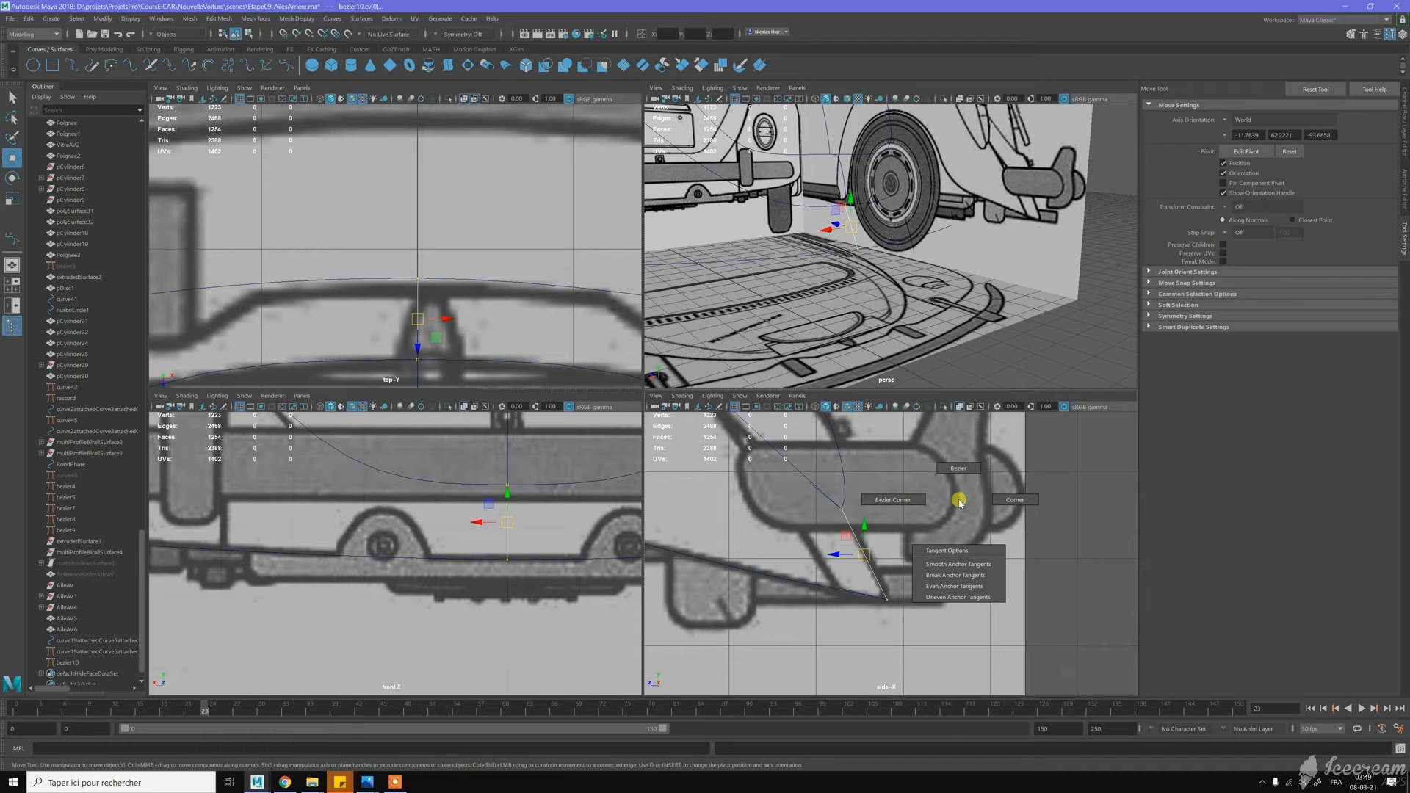
{"action": "right_click_drag", "start_coordinate": [960, 502], "coordinate": [912, 492], "text": "shift"}
Move the connecting curve's tangent handles to follow the apron's edge below the bumper in the side view, and return to object mode
{"action": "mouse_move", "coordinate": [836, 564]}
{"action": "left_mouse_down"}
{"action": "mouse_move", "coordinate": [899, 586]}
{"action": "mouse_move", "coordinate": [842, 565]}
{"action": "left_mouse_up"}
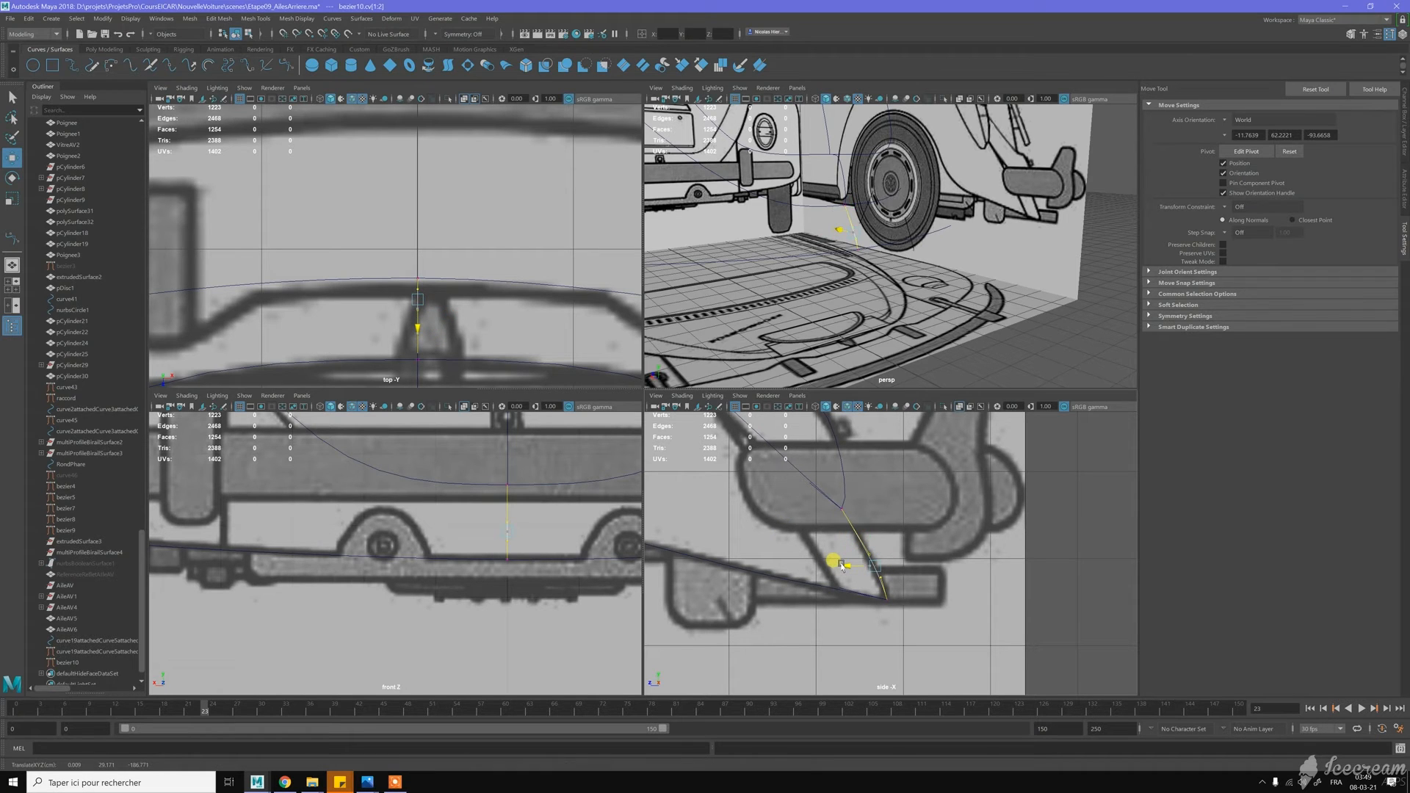
{"action": "left_click", "coordinate": [954, 526]}
{"action": "scroll", "coordinate": [933, 551], "scroll_direction": "up", "scroll_amount": 2}
{"action": "mouse_move", "coordinate": [864, 577]}
{"action": "left_mouse_down"}
{"action": "mouse_move", "coordinate": [897, 605]}
{"action": "mouse_move", "coordinate": [859, 591]}
{"action": "left_mouse_up"}
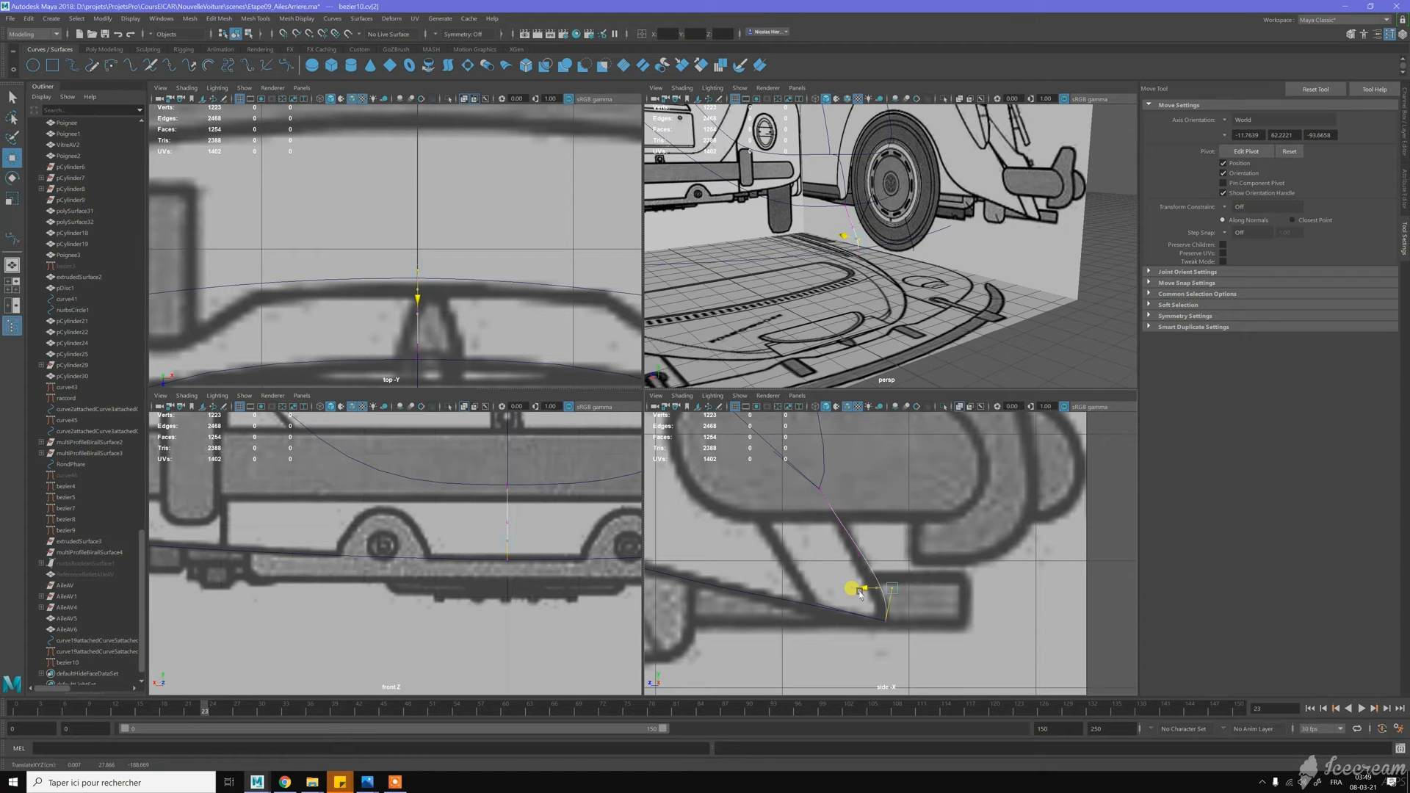
{"action": "left_click", "coordinate": [846, 538]}
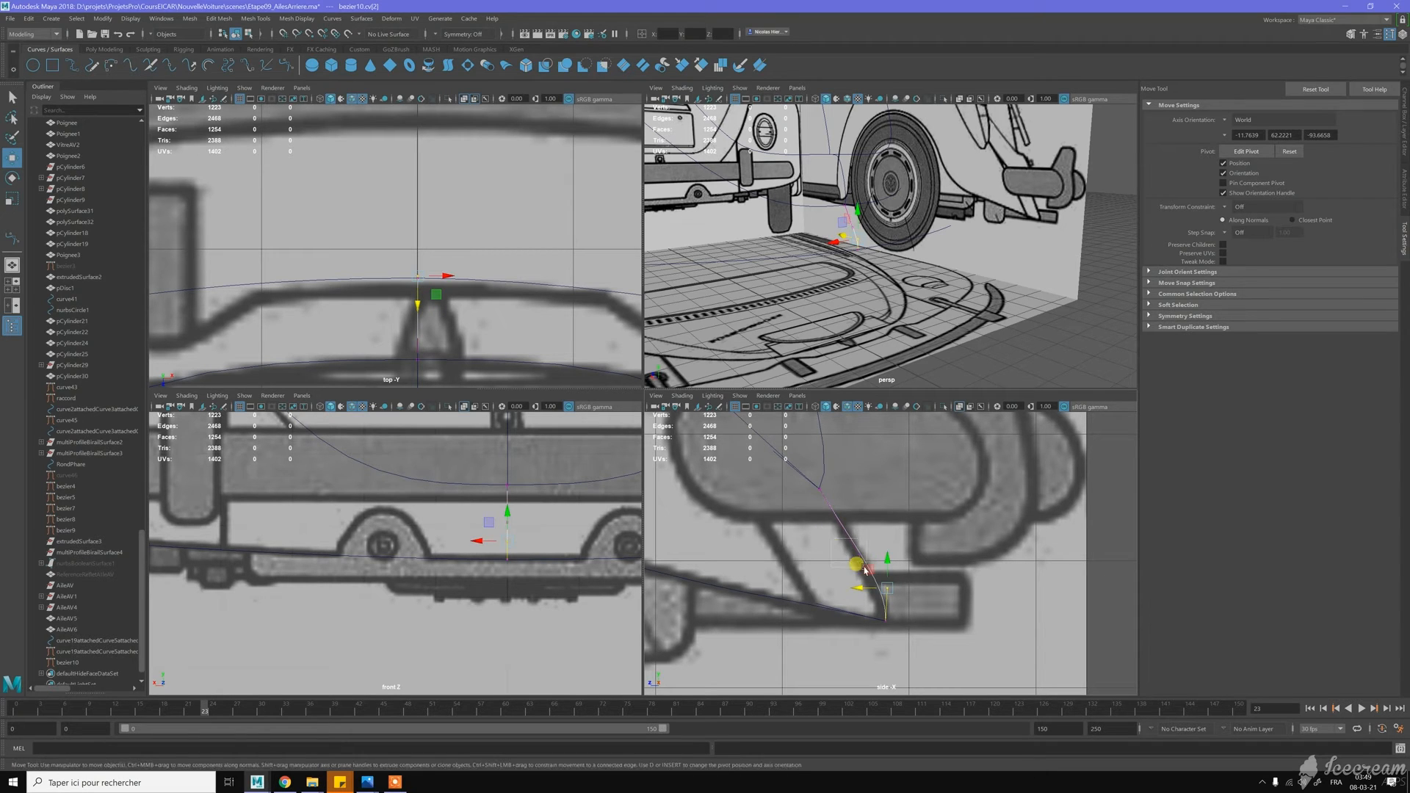
{"action": "left_click_drag", "start_coordinate": [860, 540], "coordinate": [860, 526]}
{"action": "left_click", "coordinate": [922, 521]}
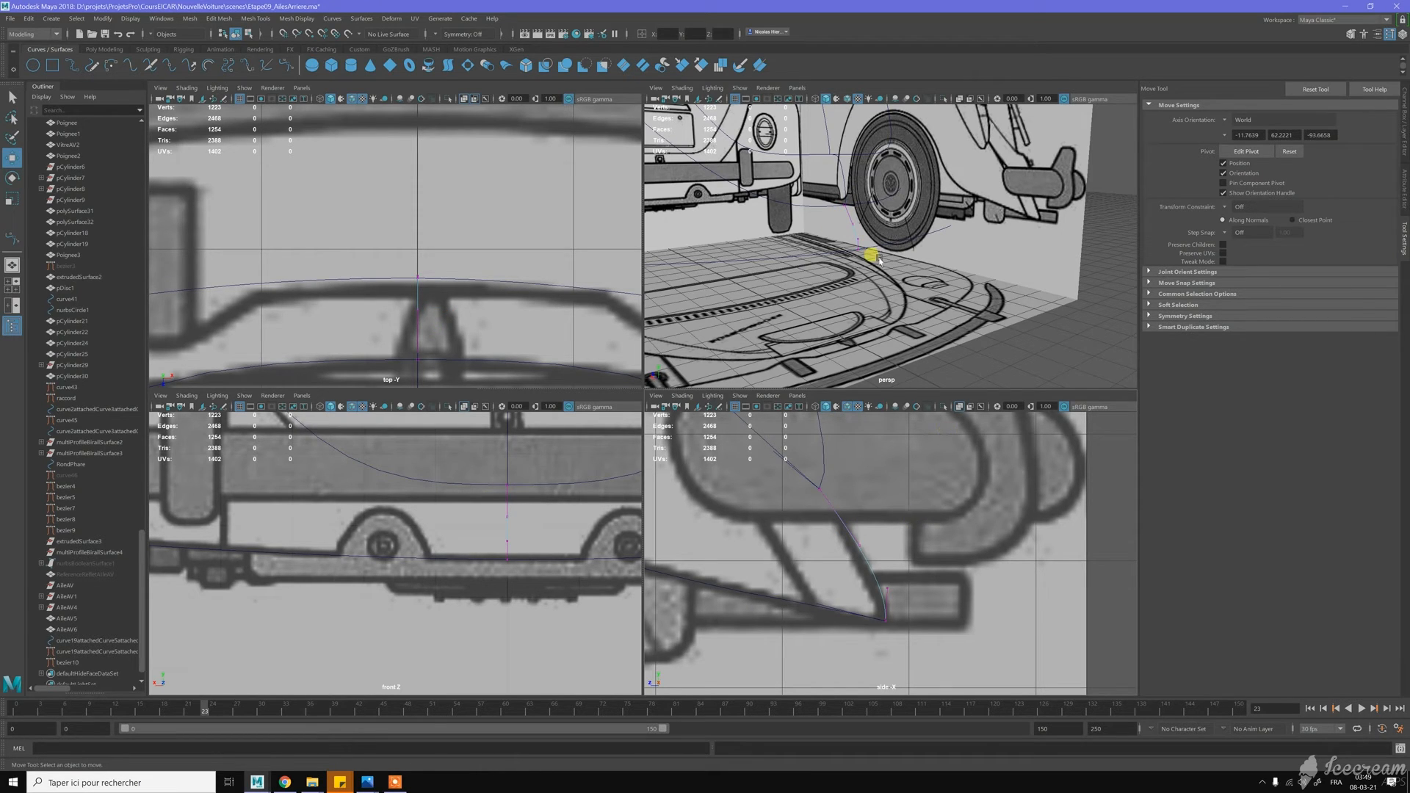
{"action": "right_click_drag", "start_coordinate": [851, 231], "coordinate": [916, 212]}
Examine the fender and apron curves in perspective, selecting the inner fender curve to check its path
{"action": "left_click_drag", "start_coordinate": [916, 212], "coordinate": [918, 274], "text": "alt"}
{"action": "left_click_drag", "start_coordinate": [827, 197], "coordinate": [874, 200], "text": "alt"}
{"action": "scroll", "coordinate": [490, 529], "scroll_direction": "down", "scroll_amount": 6}
{"action": "scroll", "coordinate": [411, 514], "scroll_direction": "up", "scroll_amount": 8}
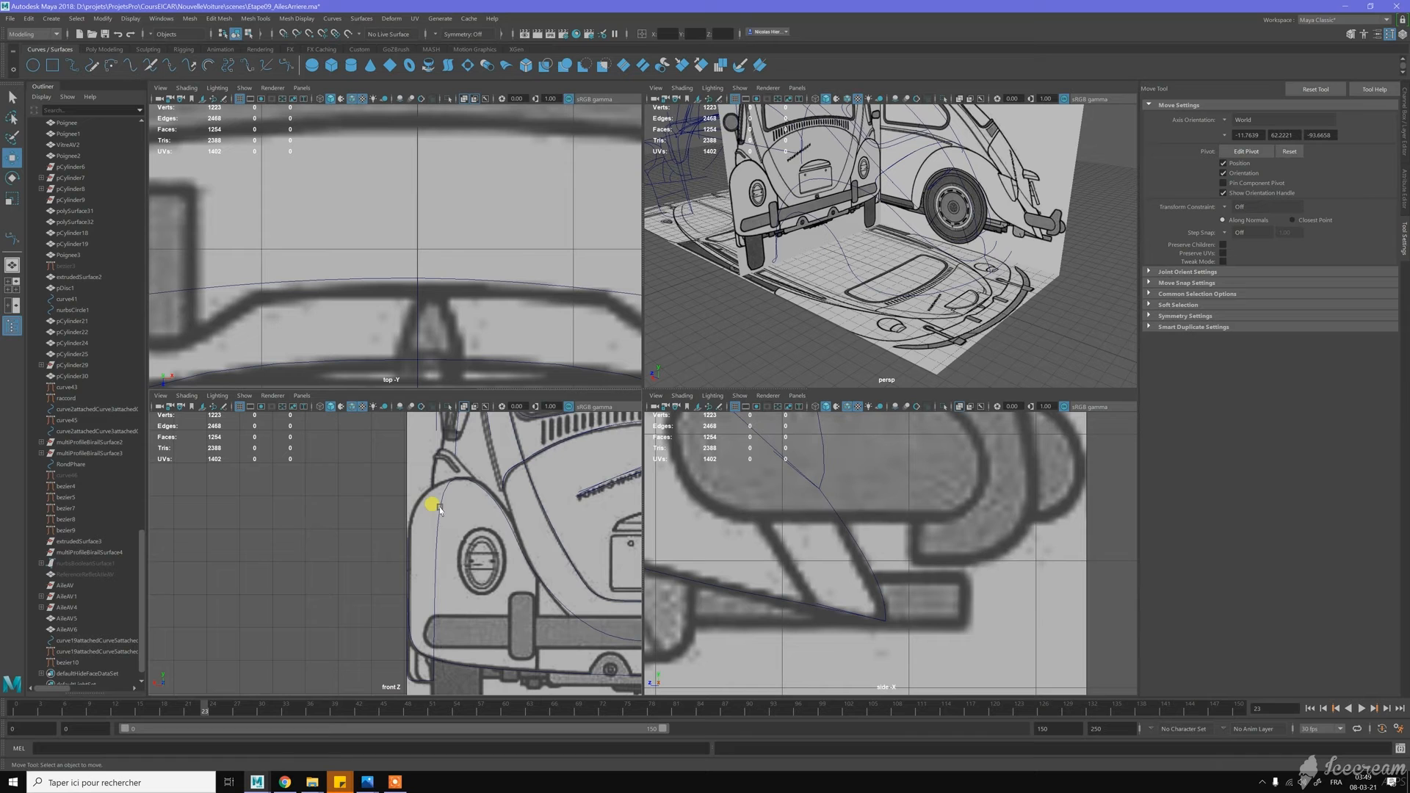
{"action": "left_click", "coordinate": [436, 514]}
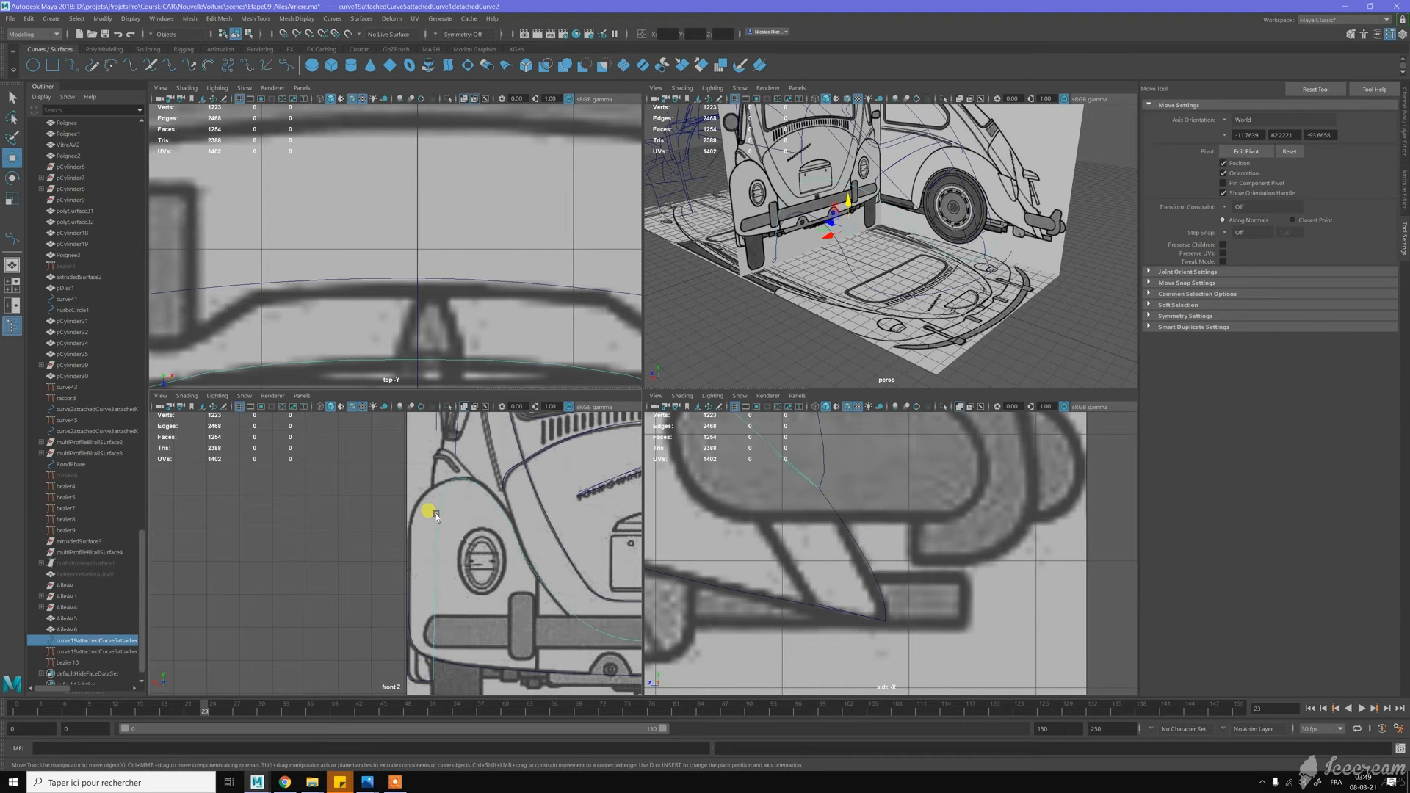
{"action": "left_click_drag", "start_coordinate": [725, 340], "coordinate": [694, 331], "text": "alt"}
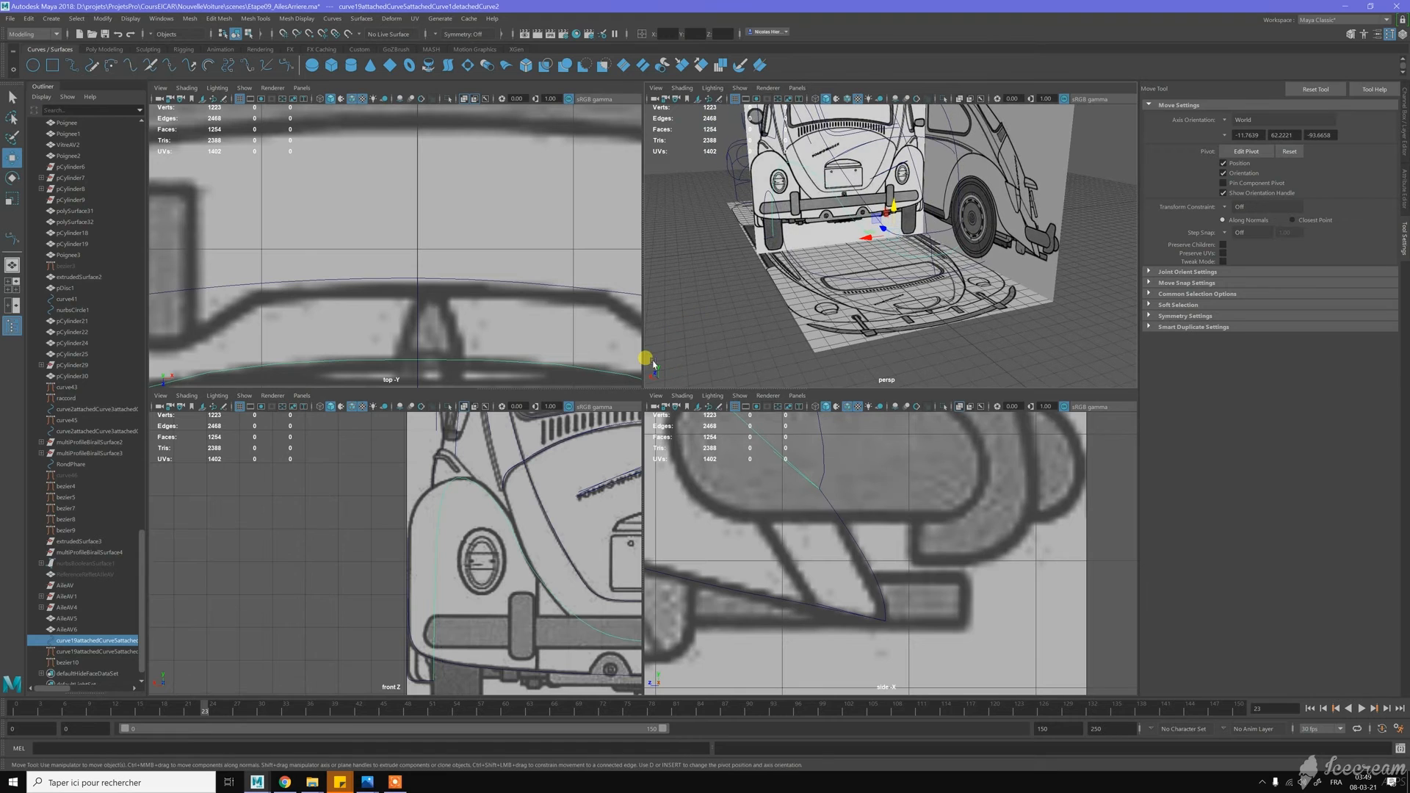
{"action": "left_click_drag", "start_coordinate": [718, 302], "coordinate": [725, 302], "text": "alt"}
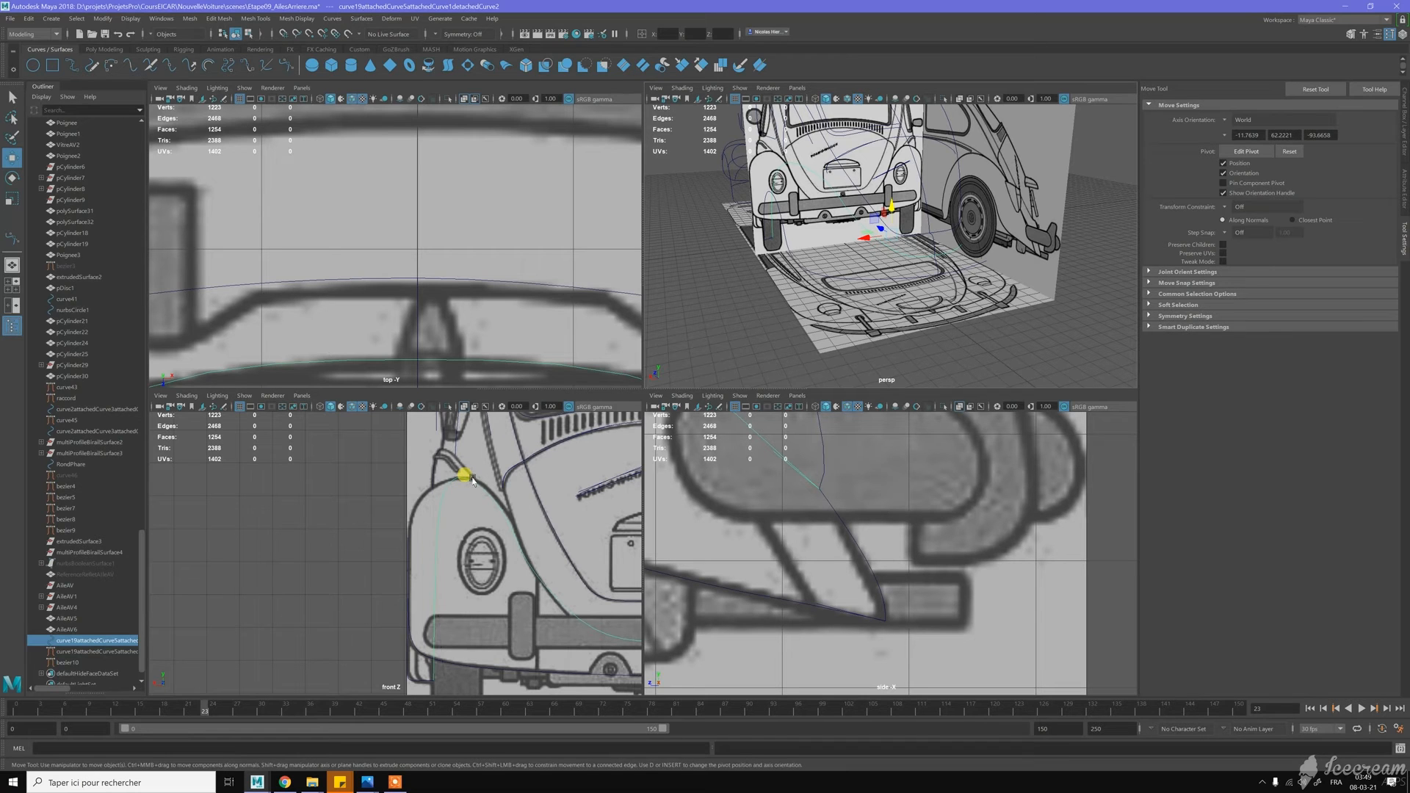
Draw a two-point Bezier curve in the rear view from the top of the fender to its outer edge above the tail light
{"action": "left_click", "coordinate": [291, 69]}
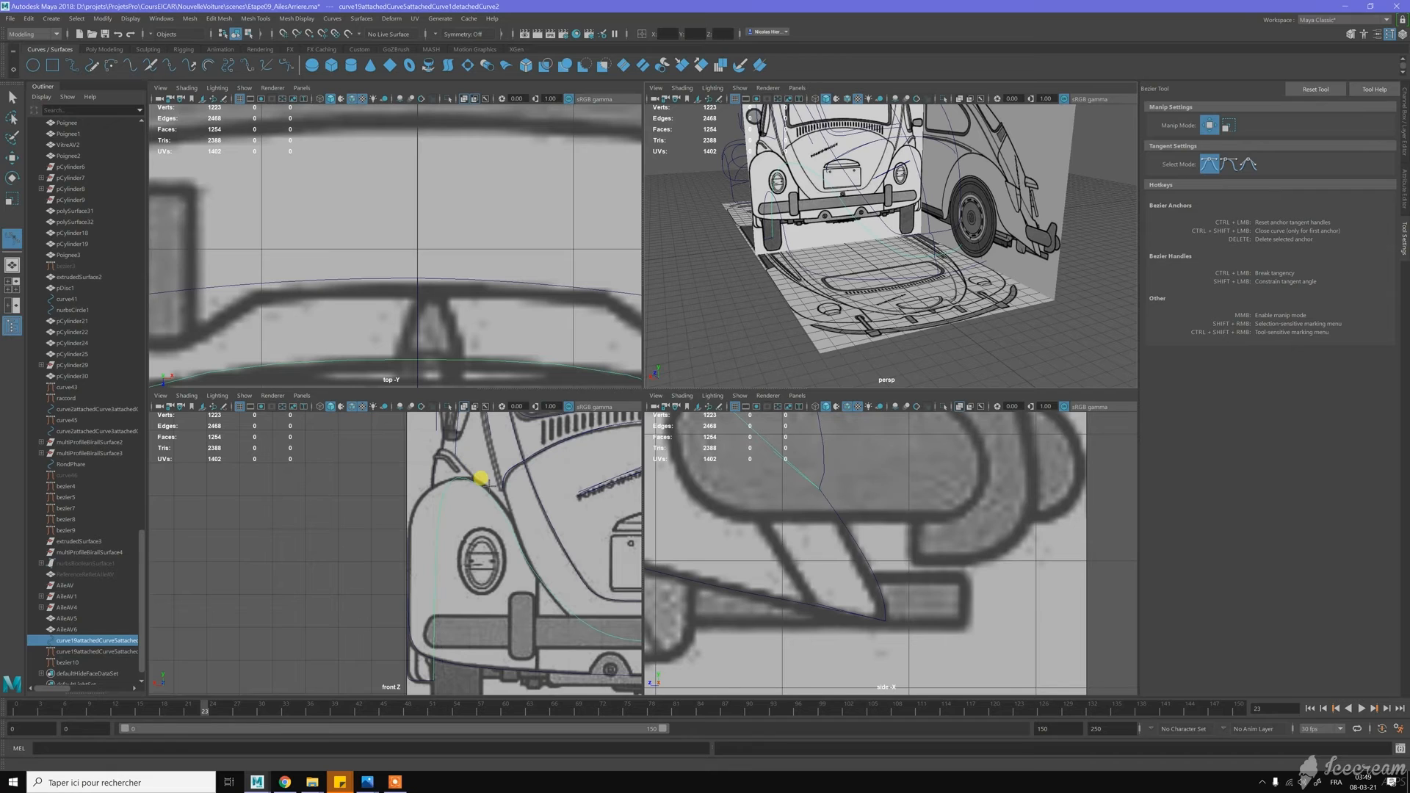
{"action": "left_click", "coordinate": [481, 485]}
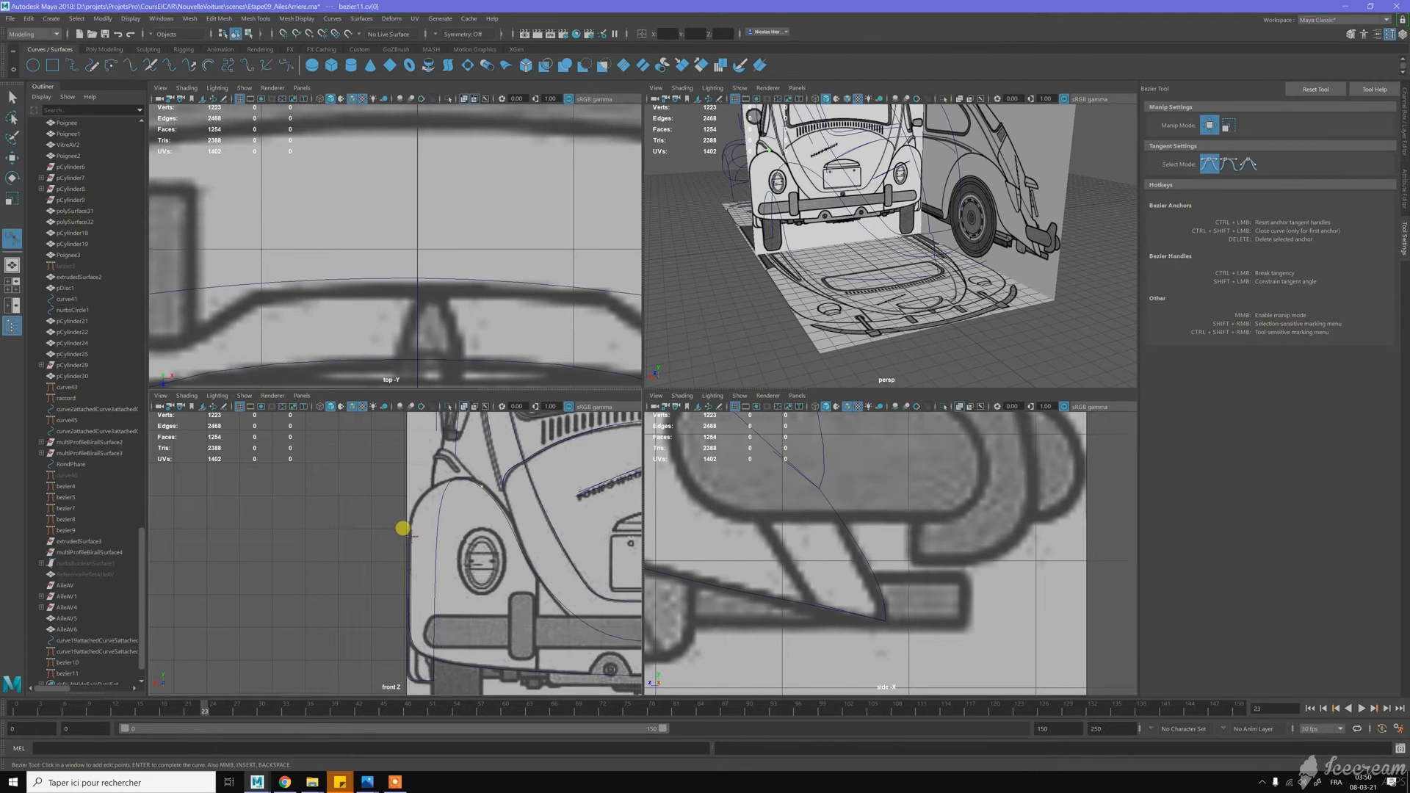
{"action": "scroll", "coordinate": [866, 589], "scroll_direction": "down", "scroll_amount": 5}
{"action": "scroll", "coordinate": [924, 601], "scroll_direction": "down", "scroll_amount": 3}
{"action": "scroll", "coordinate": [733, 493], "scroll_direction": "up", "scroll_amount": 2}
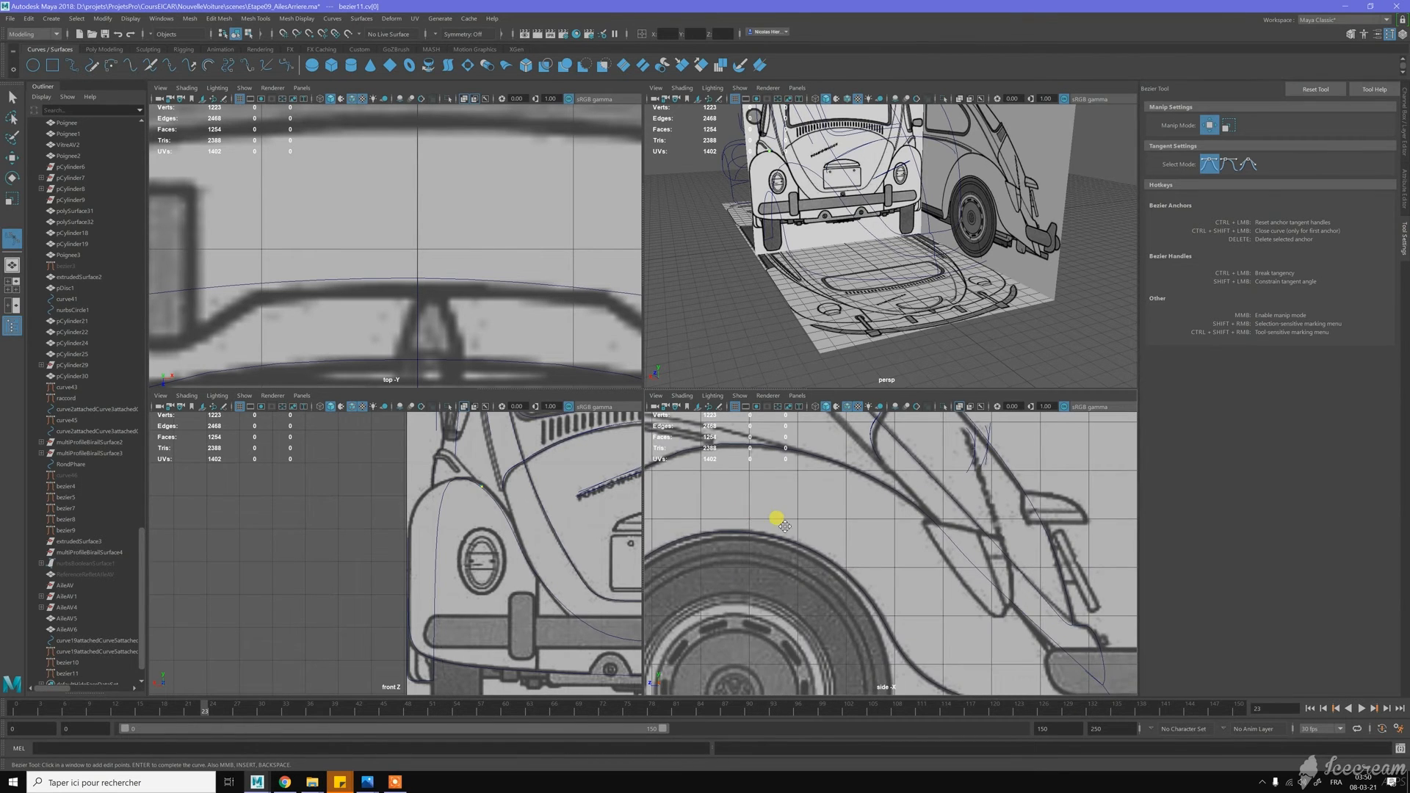
{"action": "scroll", "coordinate": [793, 529], "scroll_direction": "up", "scroll_amount": 1}
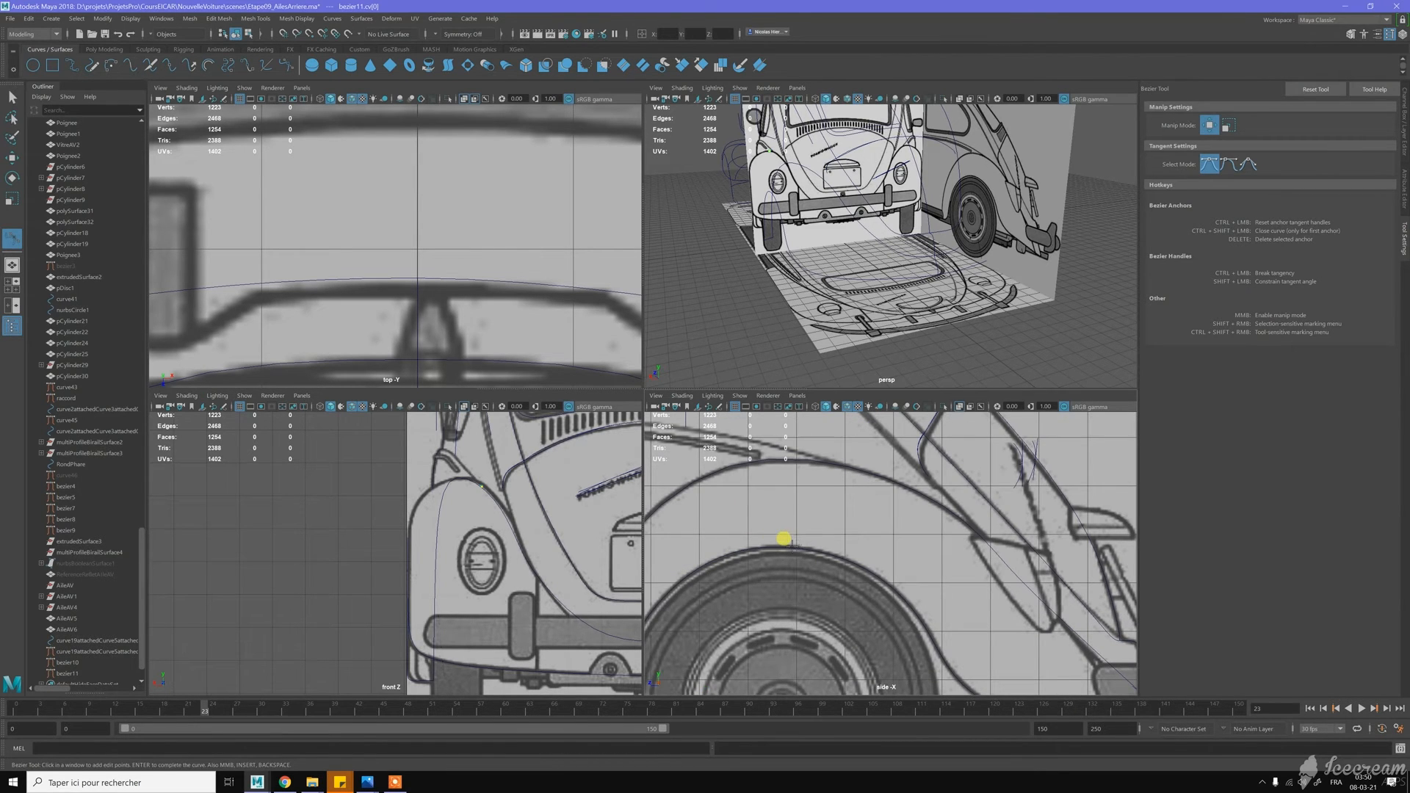
{"action": "scroll", "coordinate": [838, 488], "scroll_direction": "down", "scroll_amount": 6}
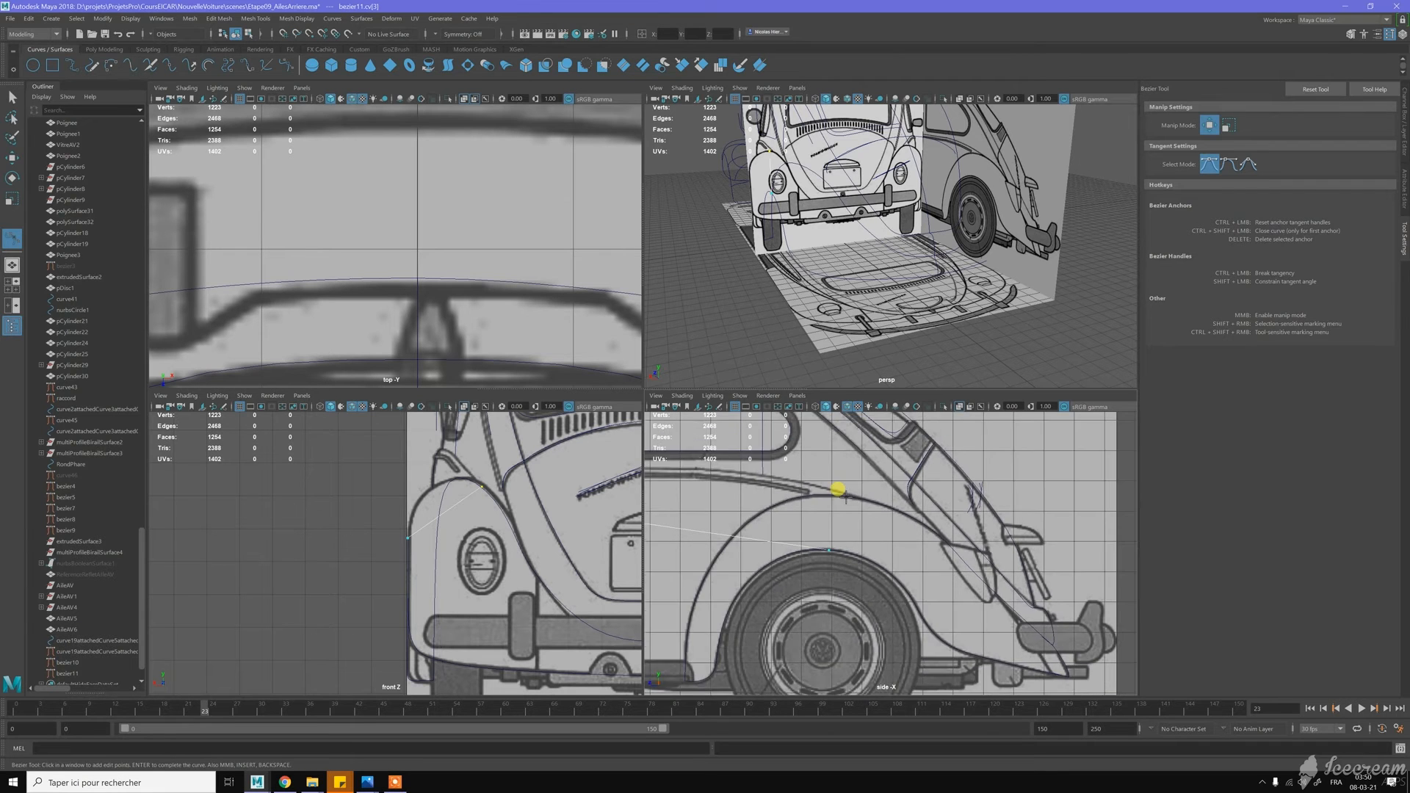
{"action": "scroll", "coordinate": [838, 489], "scroll_direction": "down", "scroll_amount": 3}
{"action": "key", "text": "Return"}
Snap the new fender curve's upper vertex onto the inner fender curve above the rear wheel
{"action": "scroll", "coordinate": [764, 522], "scroll_direction": "up", "scroll_amount": 3}
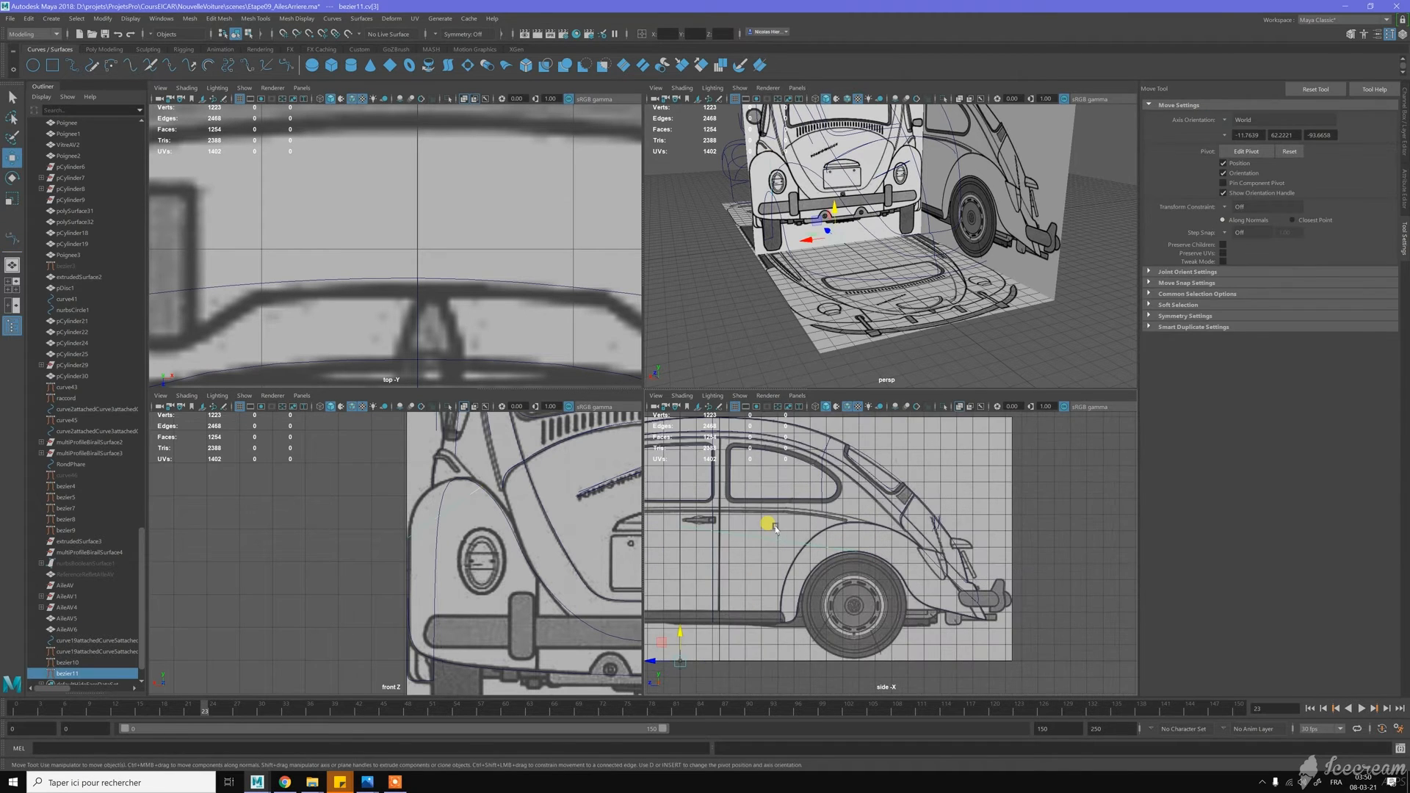
{"action": "middle_click_drag", "start_coordinate": [704, 540], "coordinate": [743, 544], "text": "alt"}
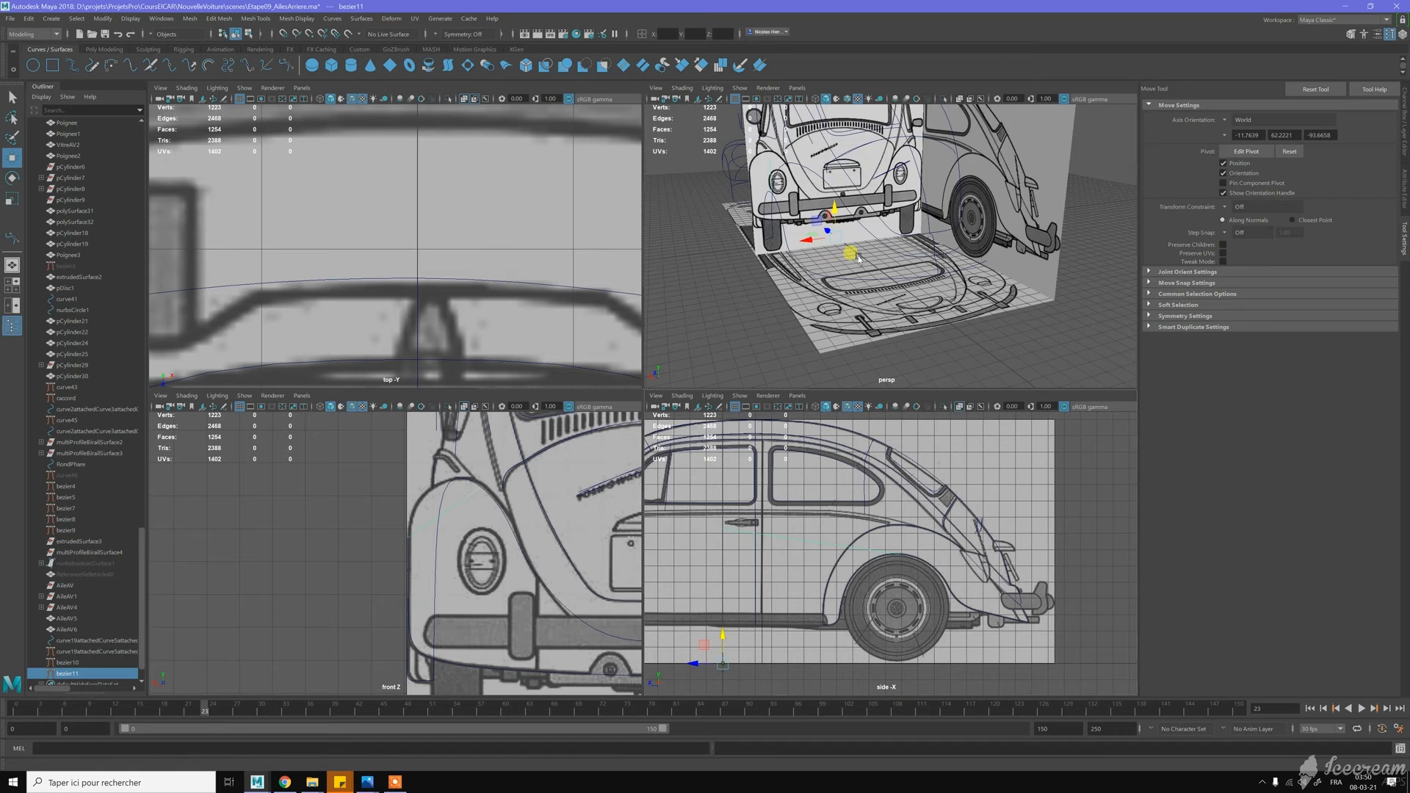
{"action": "left_click_drag", "start_coordinate": [749, 224], "coordinate": [845, 258], "text": "alt"}
{"action": "middle_click_drag", "start_coordinate": [771, 234], "coordinate": [867, 286], "text": "alt"}
{"action": "scroll", "coordinate": [867, 285], "scroll_direction": "up", "scroll_amount": 4}
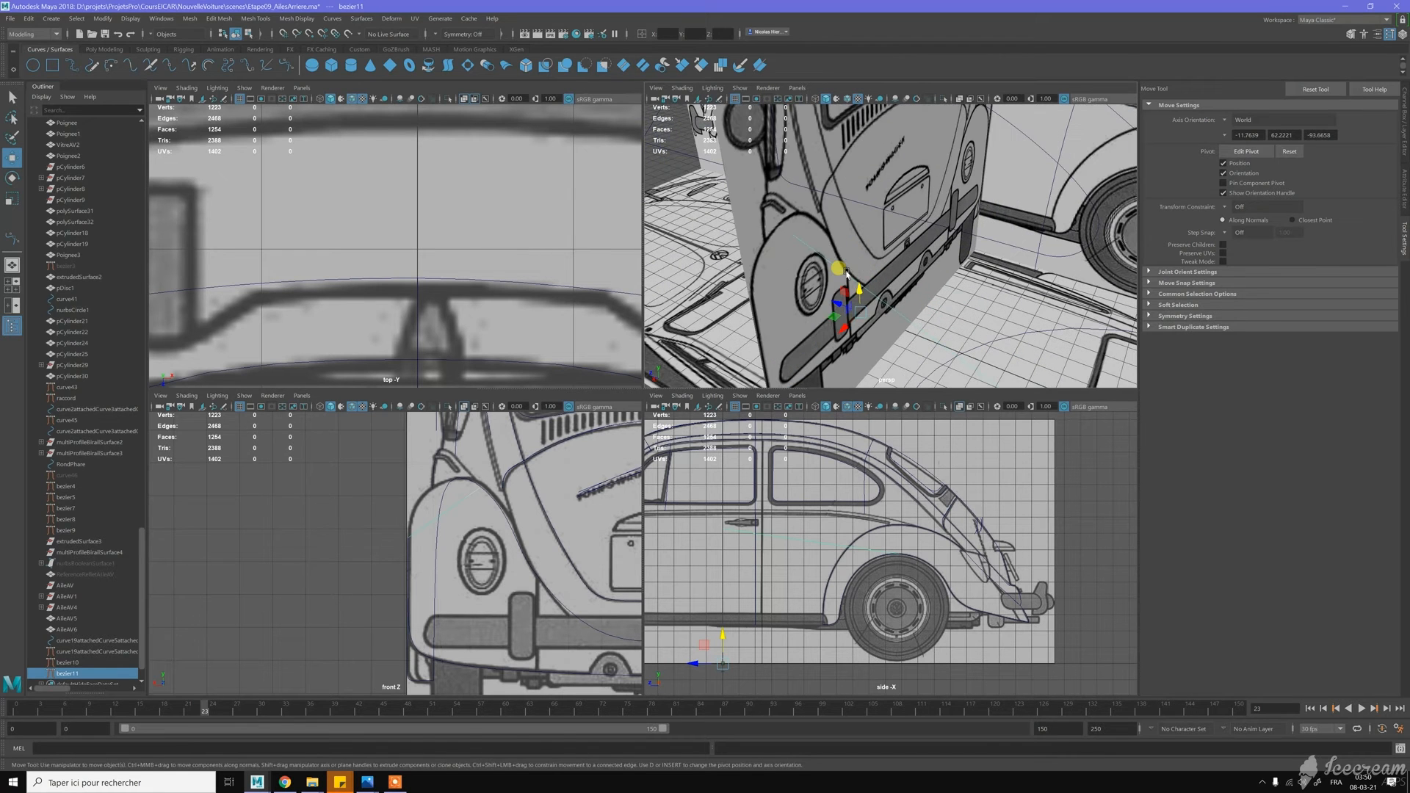
{"action": "right_click", "coordinate": [804, 248]}
{"action": "right_click_drag", "start_coordinate": [804, 248], "coordinate": [792, 246]}
{"action": "left_click_drag", "start_coordinate": [785, 219], "coordinate": [870, 248]}
{"action": "left_click_drag", "start_coordinate": [778, 199], "coordinate": [802, 222]}
{"action": "left_click_drag", "start_coordinate": [832, 290], "coordinate": [866, 315], "text": "alt"}
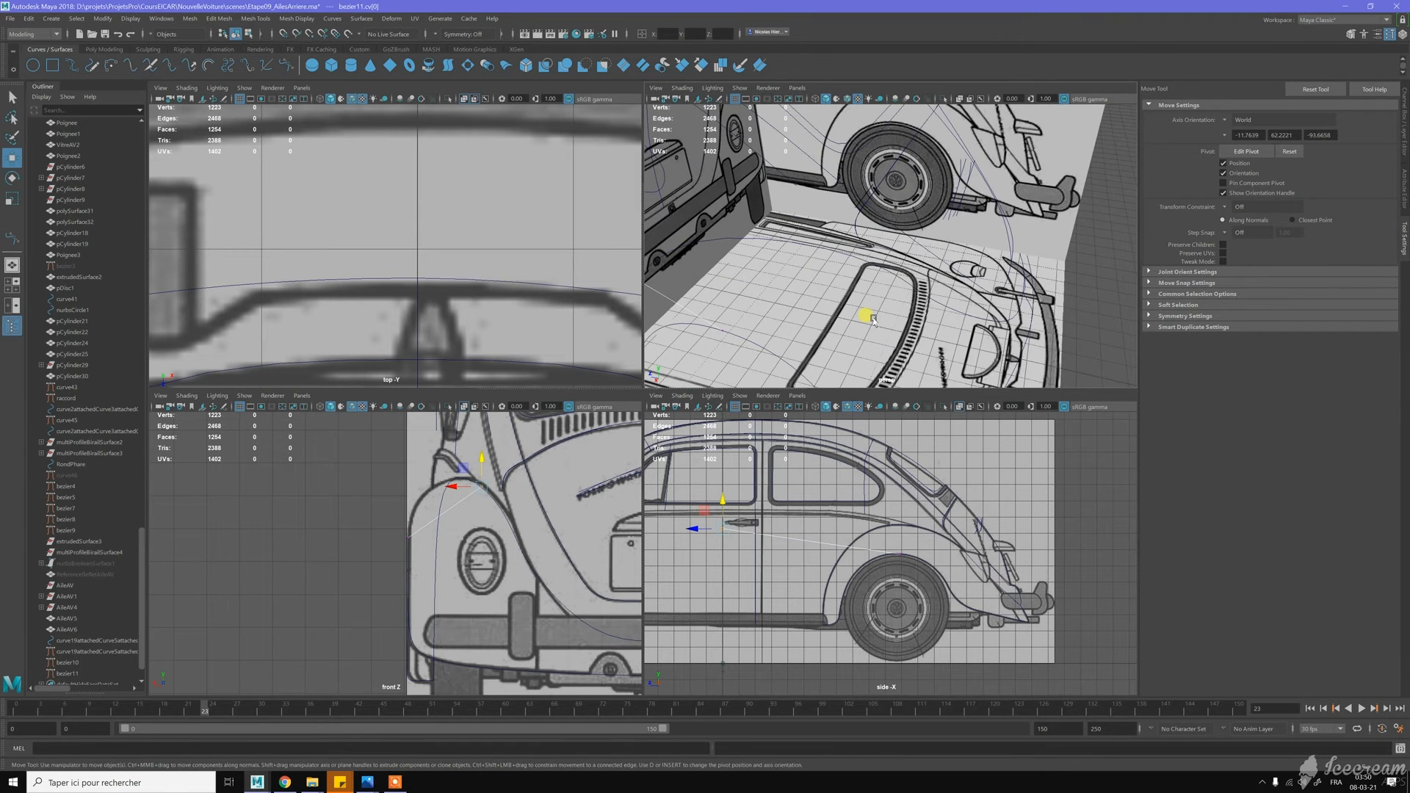
{"action": "scroll", "coordinate": [954, 547], "scroll_direction": "up", "scroll_amount": 6}
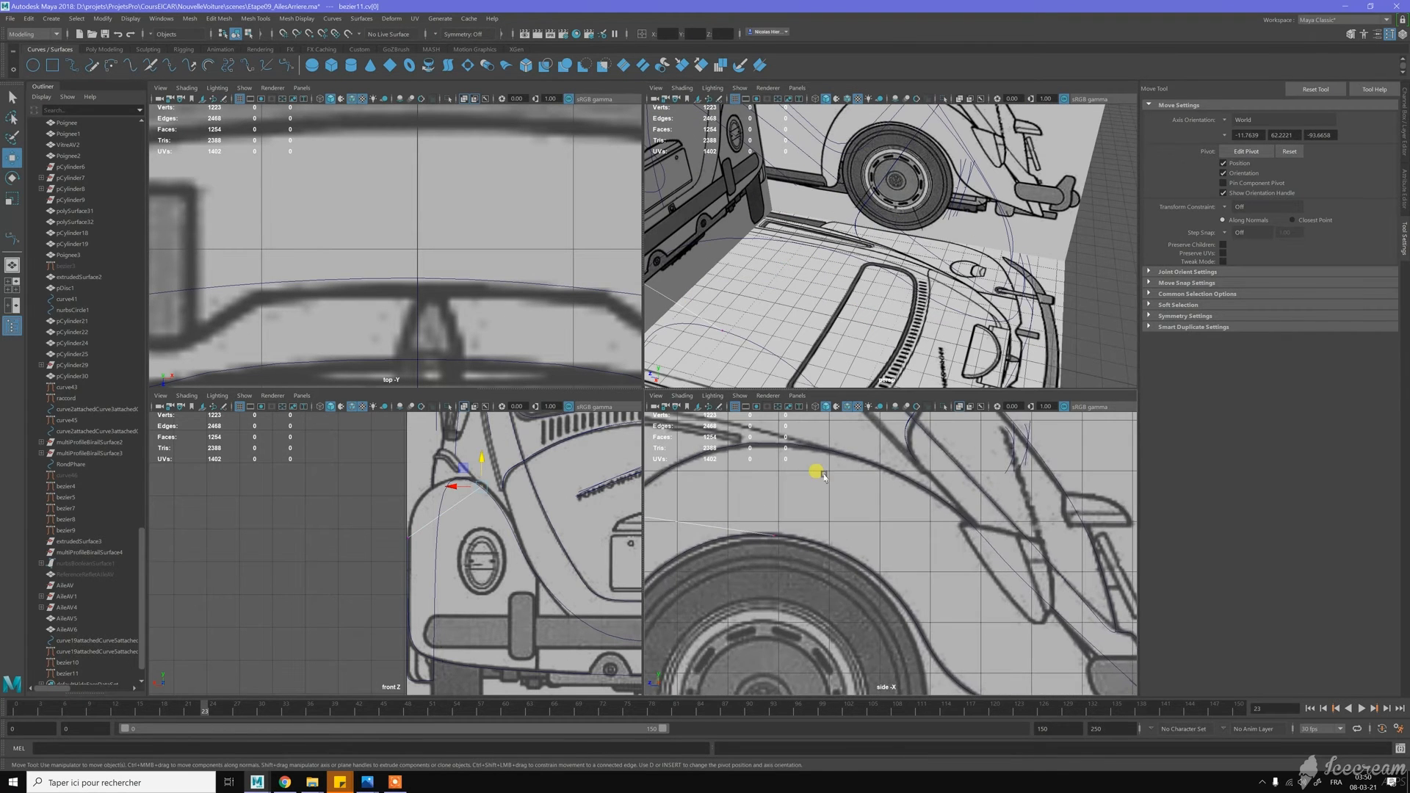
{"action": "left_click_drag", "start_coordinate": [788, 448], "coordinate": [766, 448]}
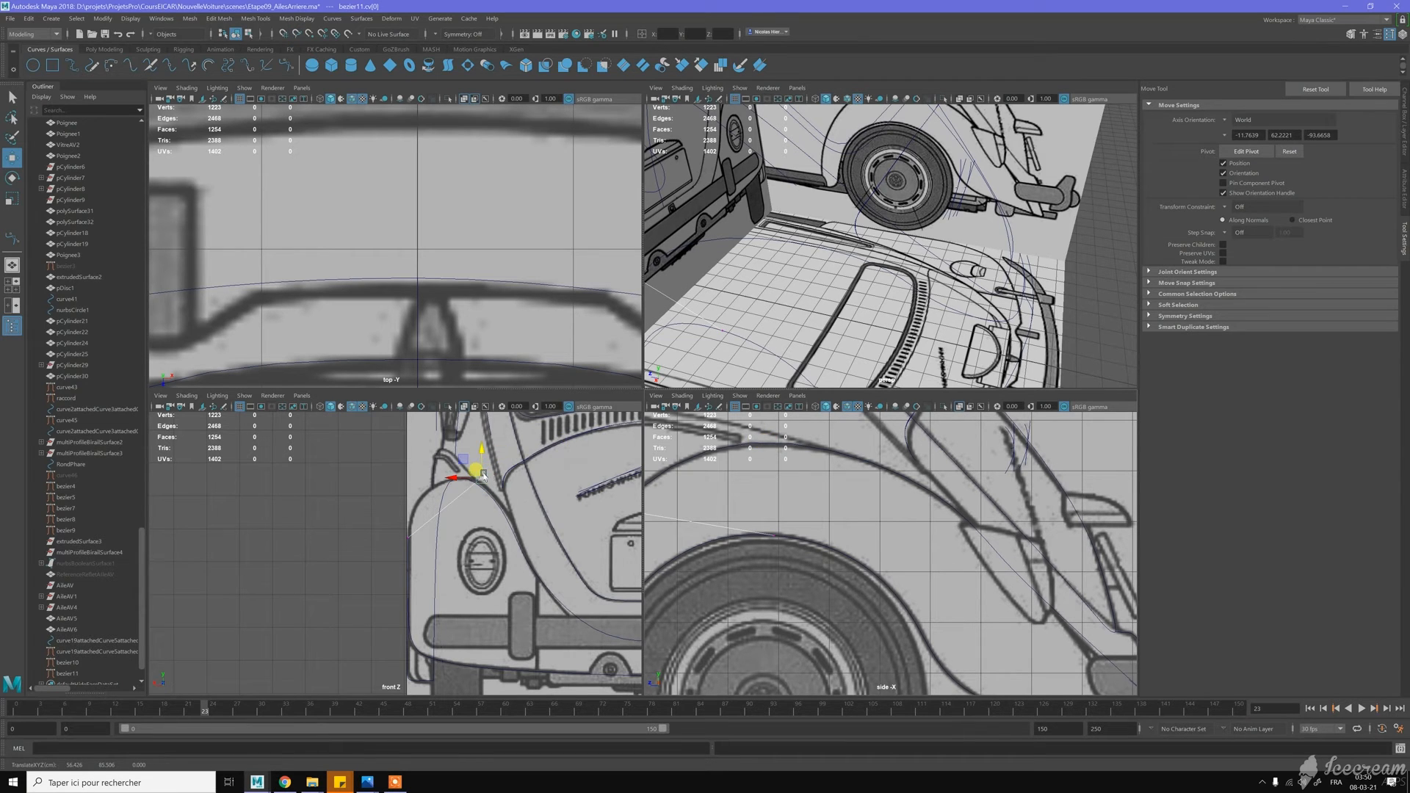
{"action": "key", "text": "c"}
{"action": "left_click_drag", "start_coordinate": [756, 445], "coordinate": [785, 441]}
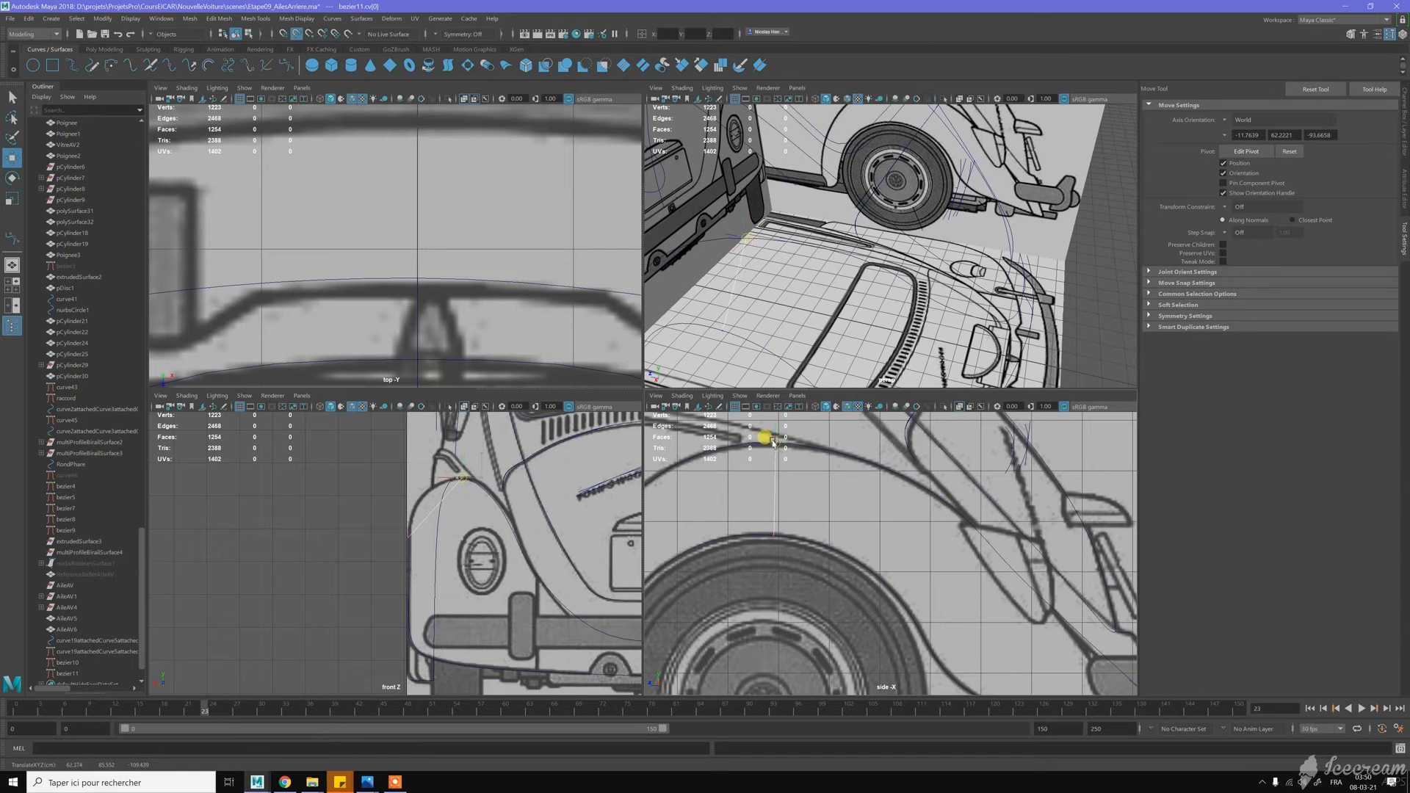
{"action": "left_click_drag", "start_coordinate": [765, 445], "coordinate": [758, 448]}
Snap the new curve's lower vertex onto the wheel-arch curve directly below, and convert the curve's vertices to Bezier Corner
{"action": "left_click", "coordinate": [779, 535]}
{"action": "left_click_drag", "start_coordinate": [788, 541], "coordinate": [760, 543]}
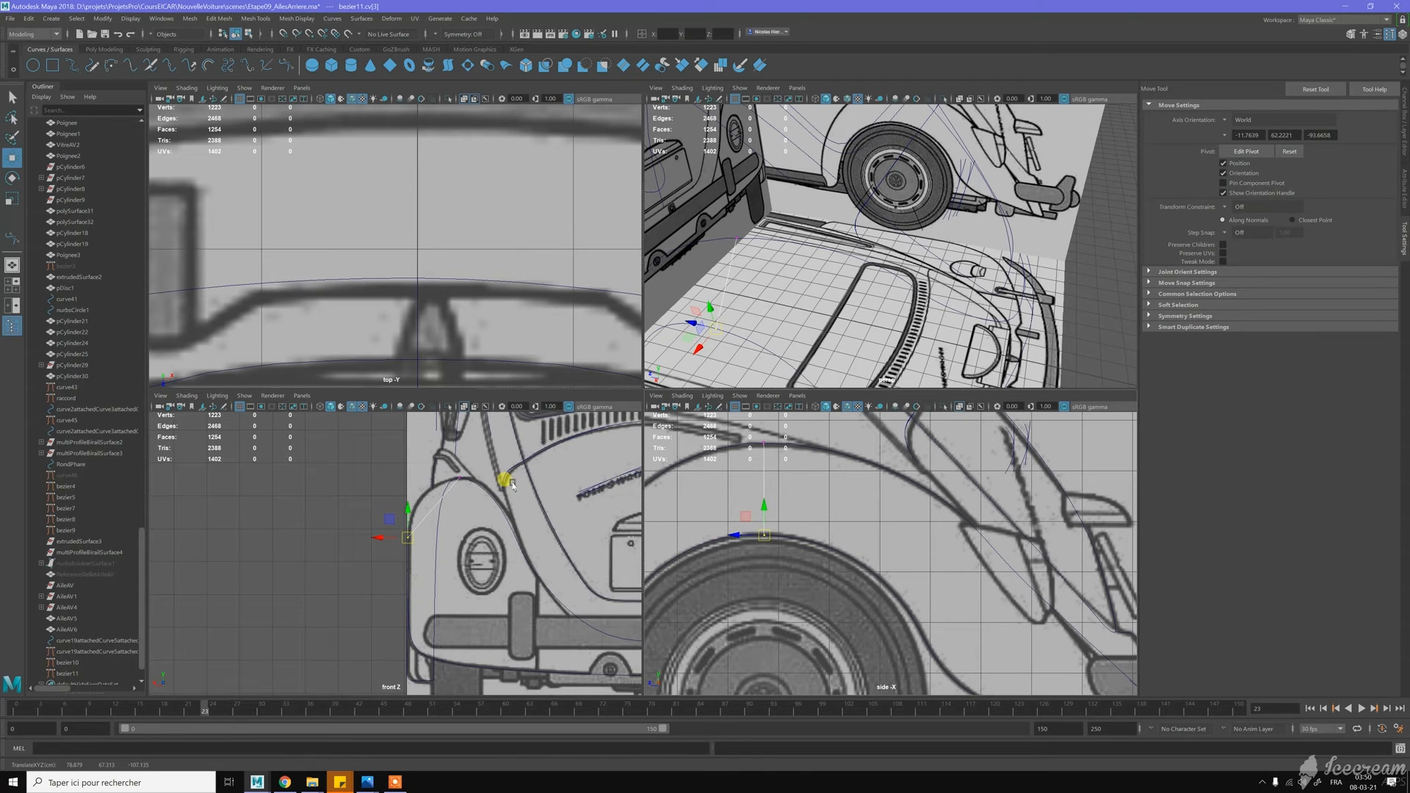
{"action": "scroll", "coordinate": [450, 495], "scroll_direction": "up", "scroll_amount": 3}
{"action": "middle_click_drag", "start_coordinate": [464, 515], "coordinate": [450, 539], "text": "alt"}
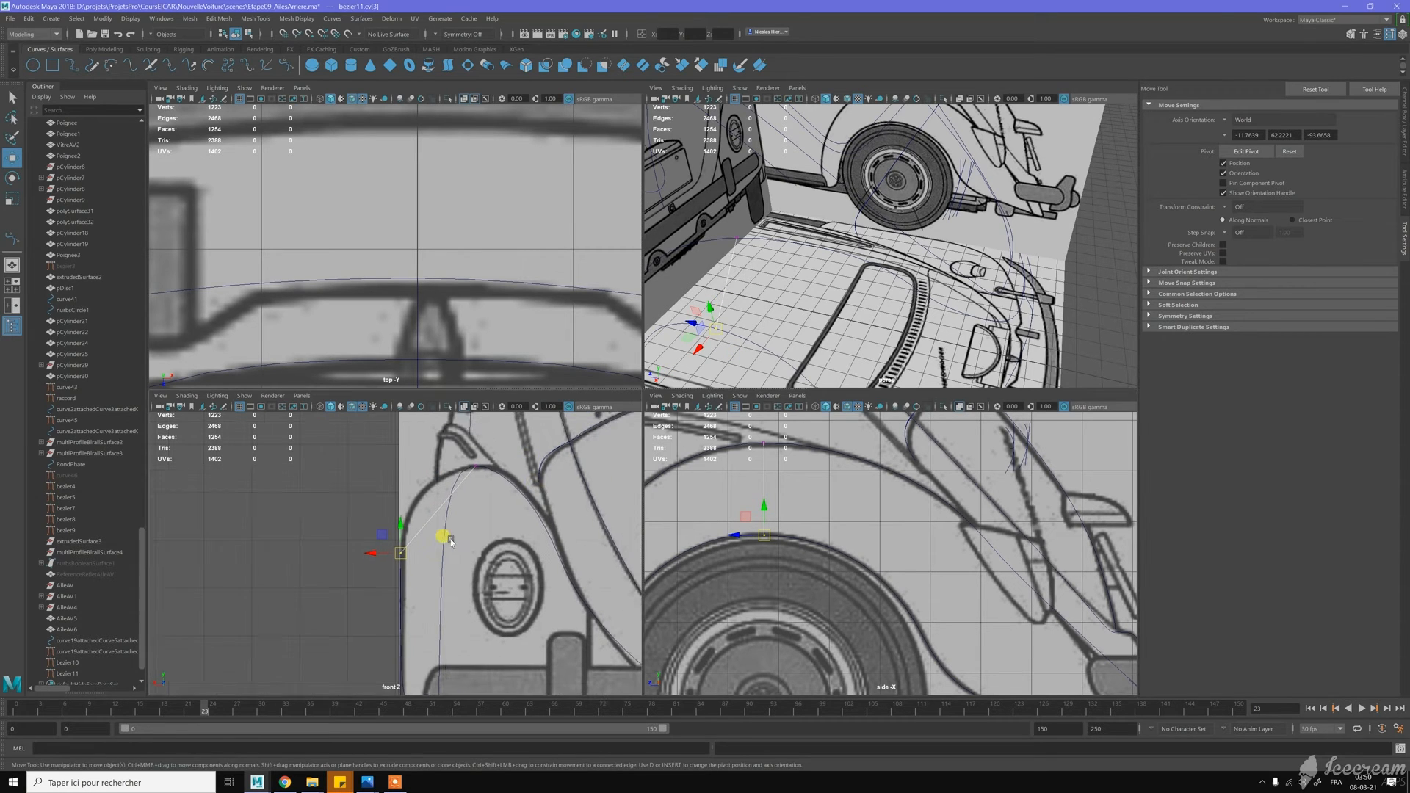
{"action": "left_click_drag", "start_coordinate": [457, 458], "coordinate": [484, 481], "text": "shift"}
{"action": "right_click", "coordinate": [385, 462], "text": "shift"}
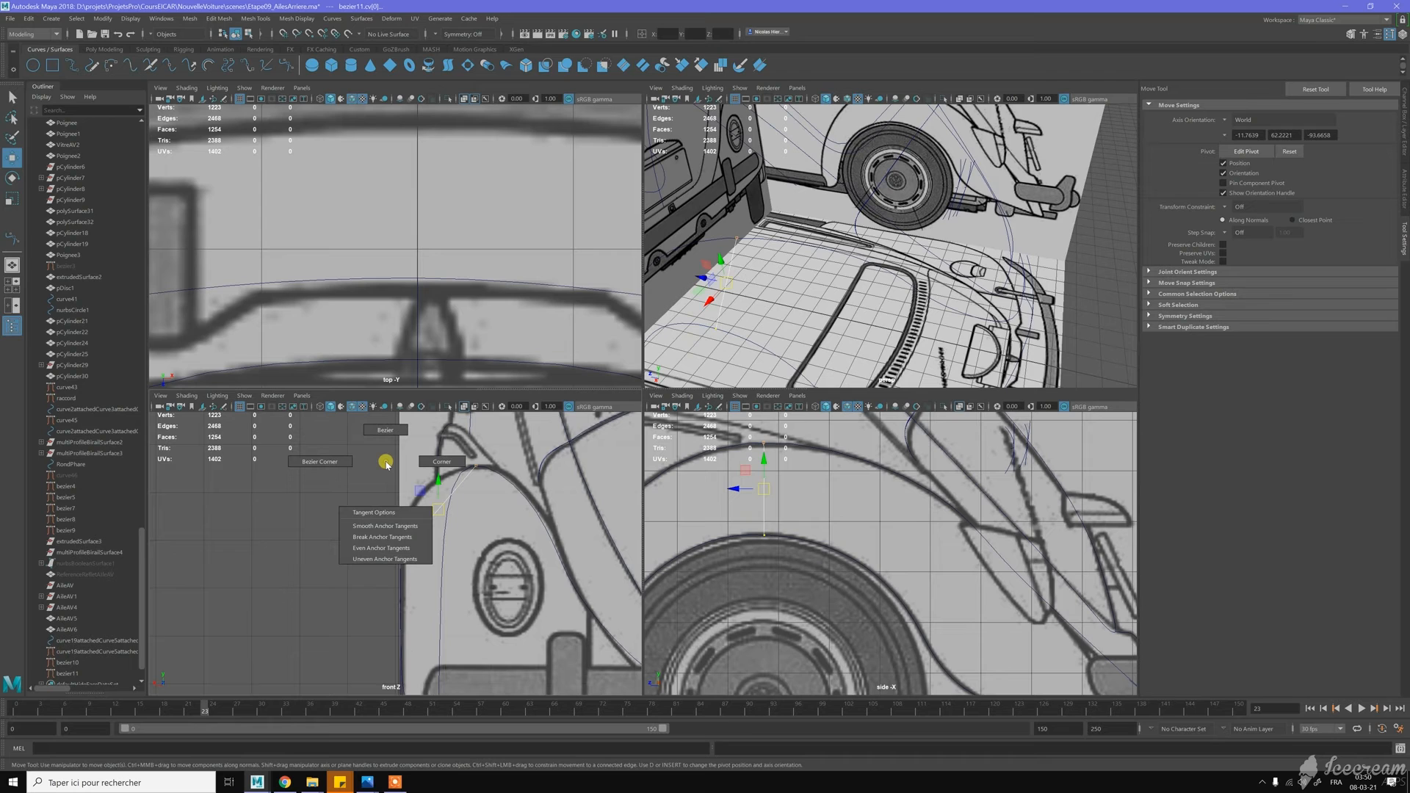
{"action": "left_click", "coordinate": [323, 461]}
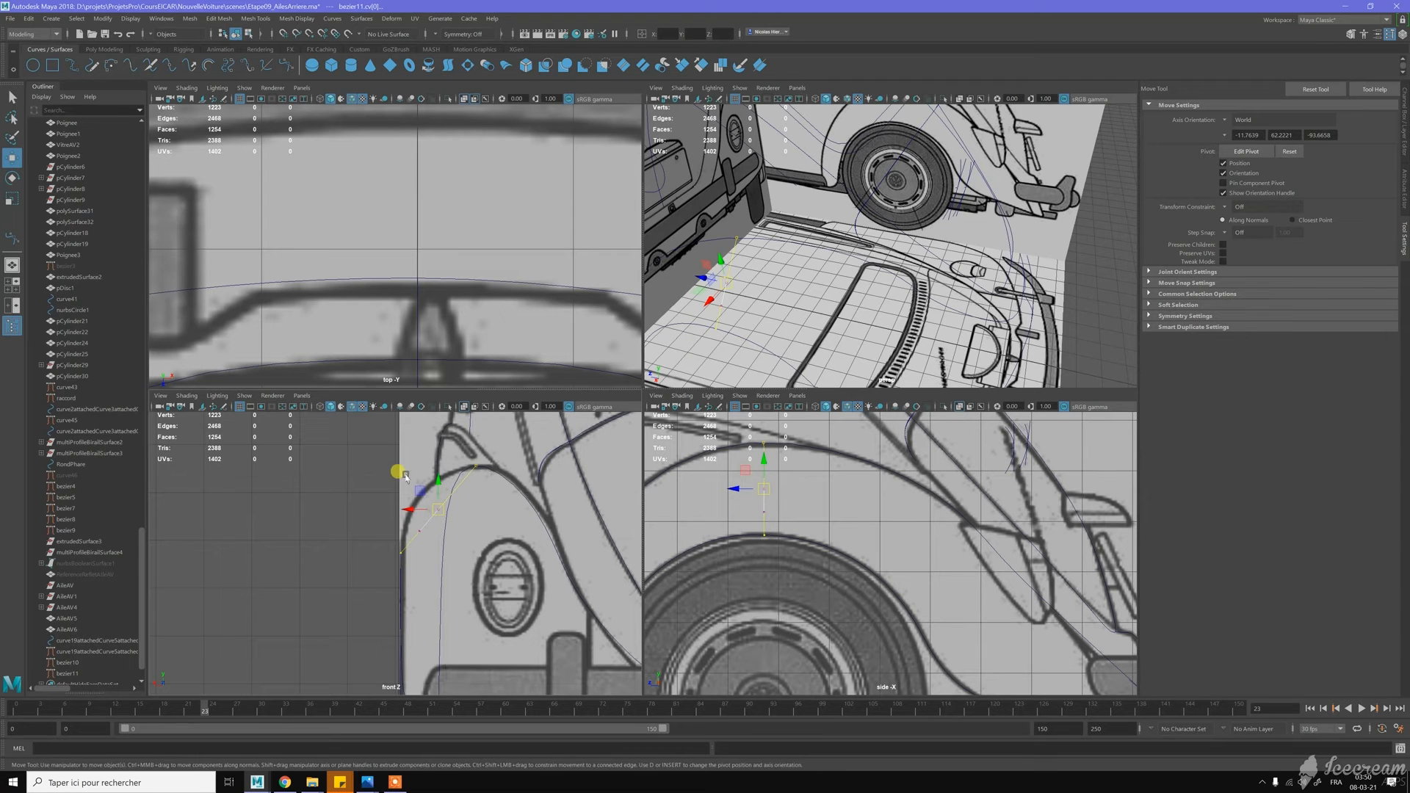
Move the new curve's tangent handles to match the fender's rounded outline in the rear view, and return to object mode
{"action": "left_click_drag", "start_coordinate": [440, 517], "coordinate": [397, 493]}
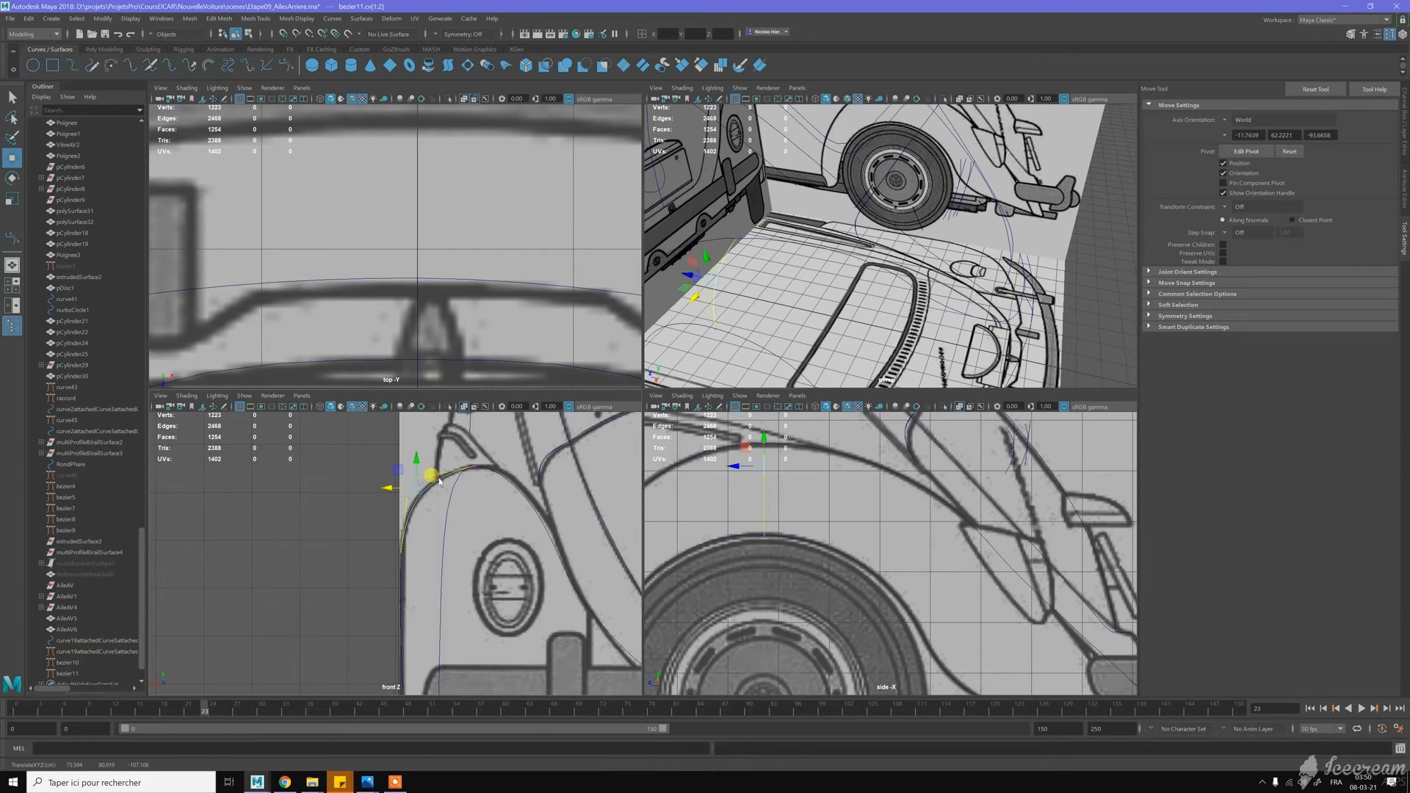
{"action": "left_click_drag", "start_coordinate": [375, 492], "coordinate": [432, 486]}
{"action": "left_click", "coordinate": [426, 450]}
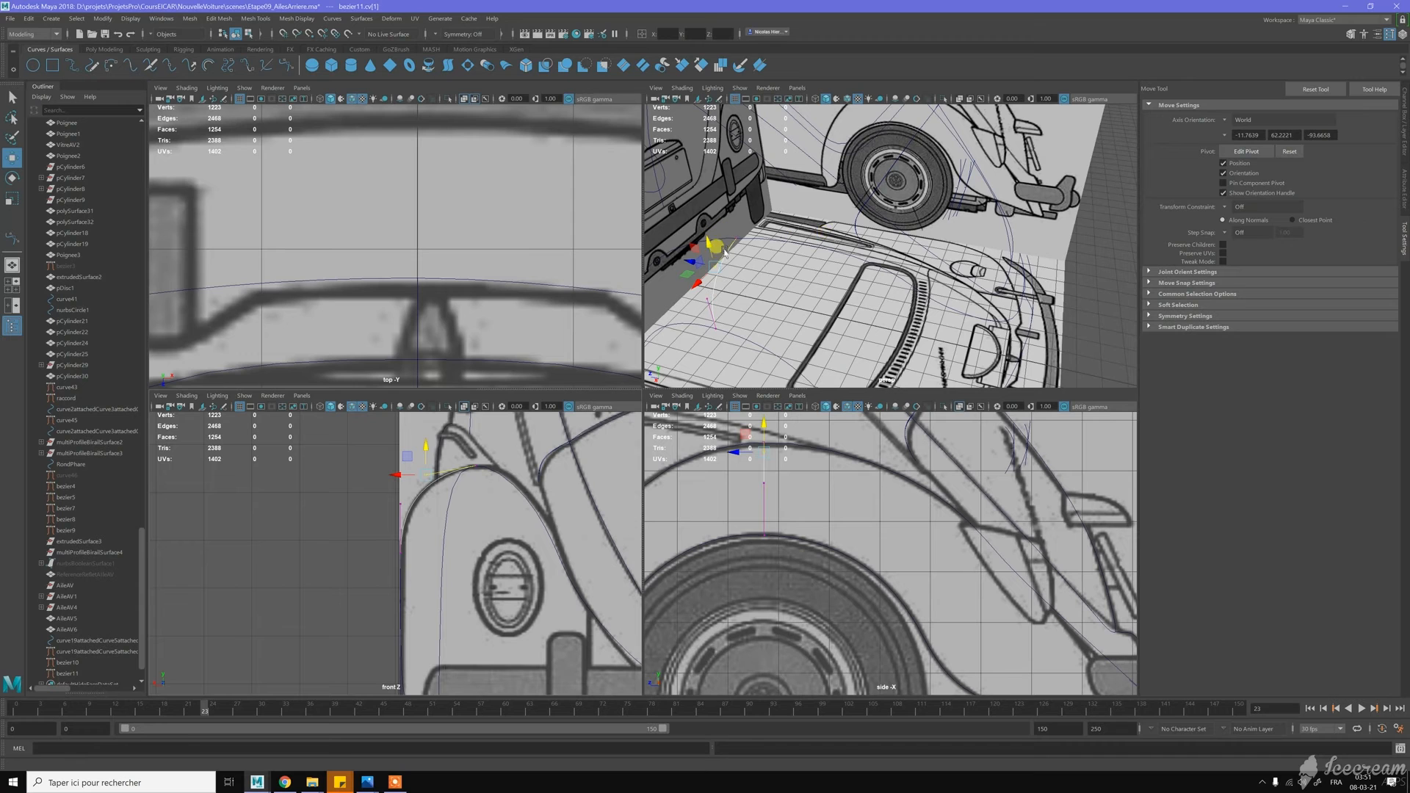
{"action": "key", "text": "F8"}
{"action": "left_click_drag", "start_coordinate": [796, 274], "coordinate": [881, 309], "text": "alt"}
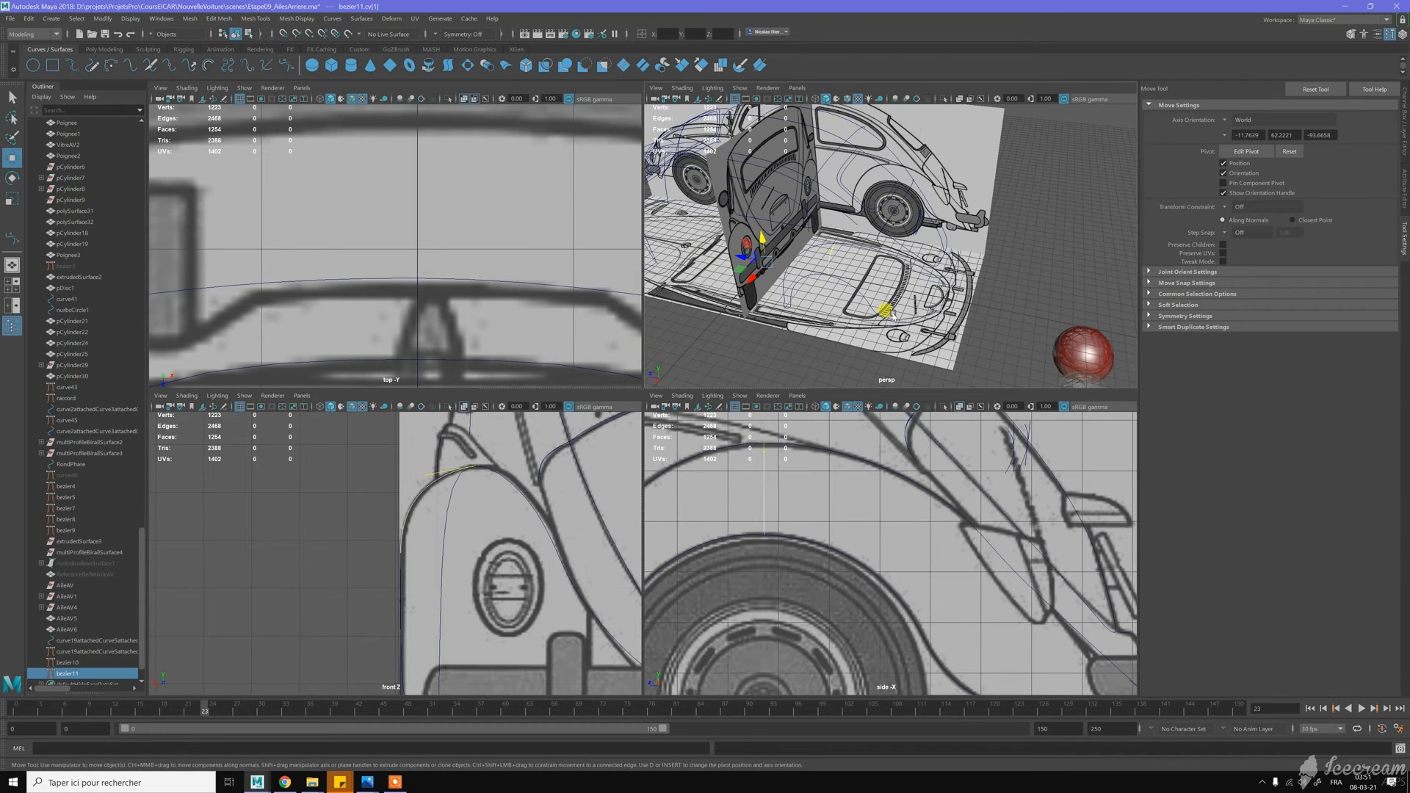
{"action": "left_click", "coordinate": [1016, 314]}
Select the wheel-arch curve and hide the blueprint layer layer1
{"action": "left_click_drag", "start_coordinate": [979, 267], "coordinate": [885, 270], "text": "alt"}
{"action": "left_click_drag", "start_coordinate": [764, 221], "coordinate": [875, 337], "text": "alt"}
{"action": "right_click_drag", "start_coordinate": [875, 337], "coordinate": [959, 376], "text": "alt"}
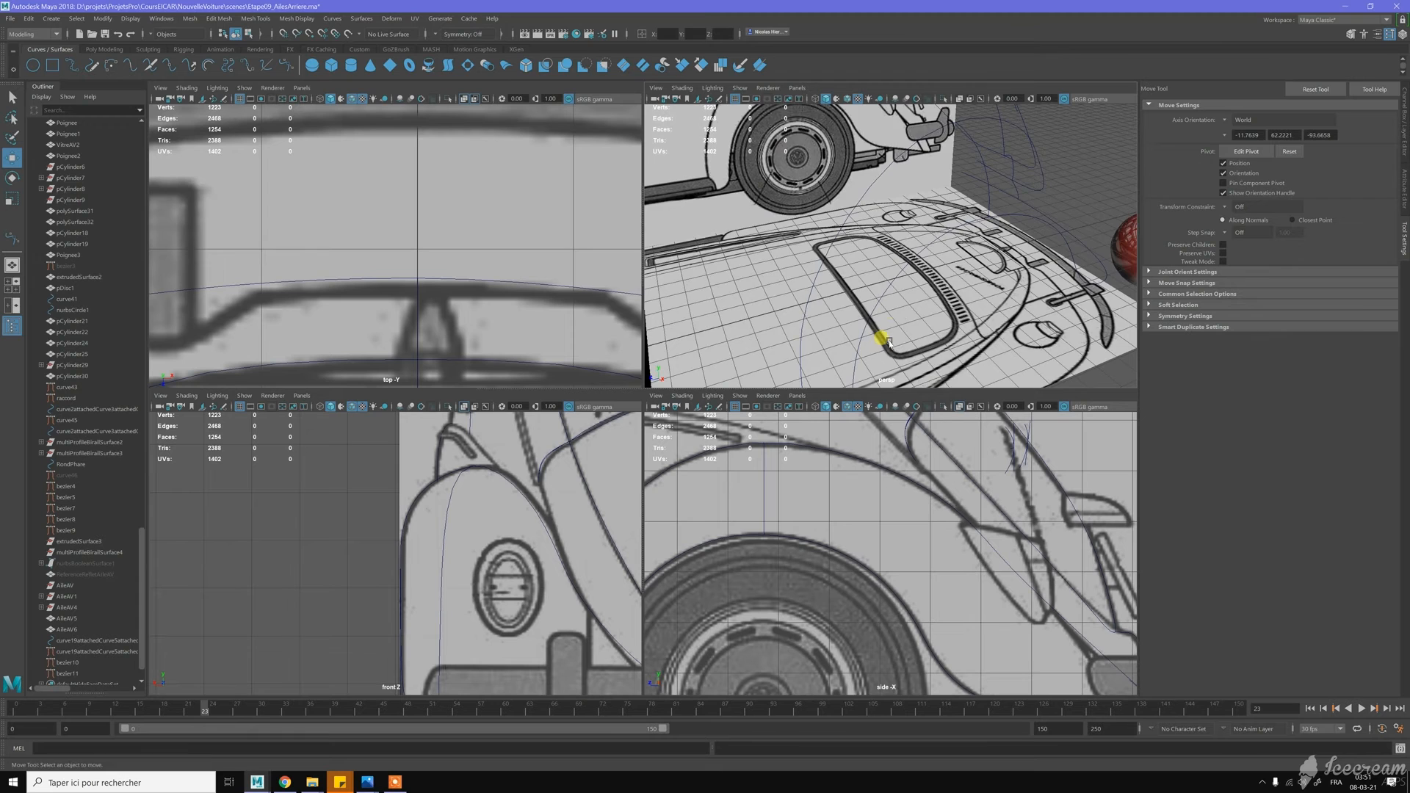
{"action": "middle_click_drag", "start_coordinate": [887, 340], "coordinate": [904, 278], "text": "alt"}
{"action": "left_click", "coordinate": [863, 303]}
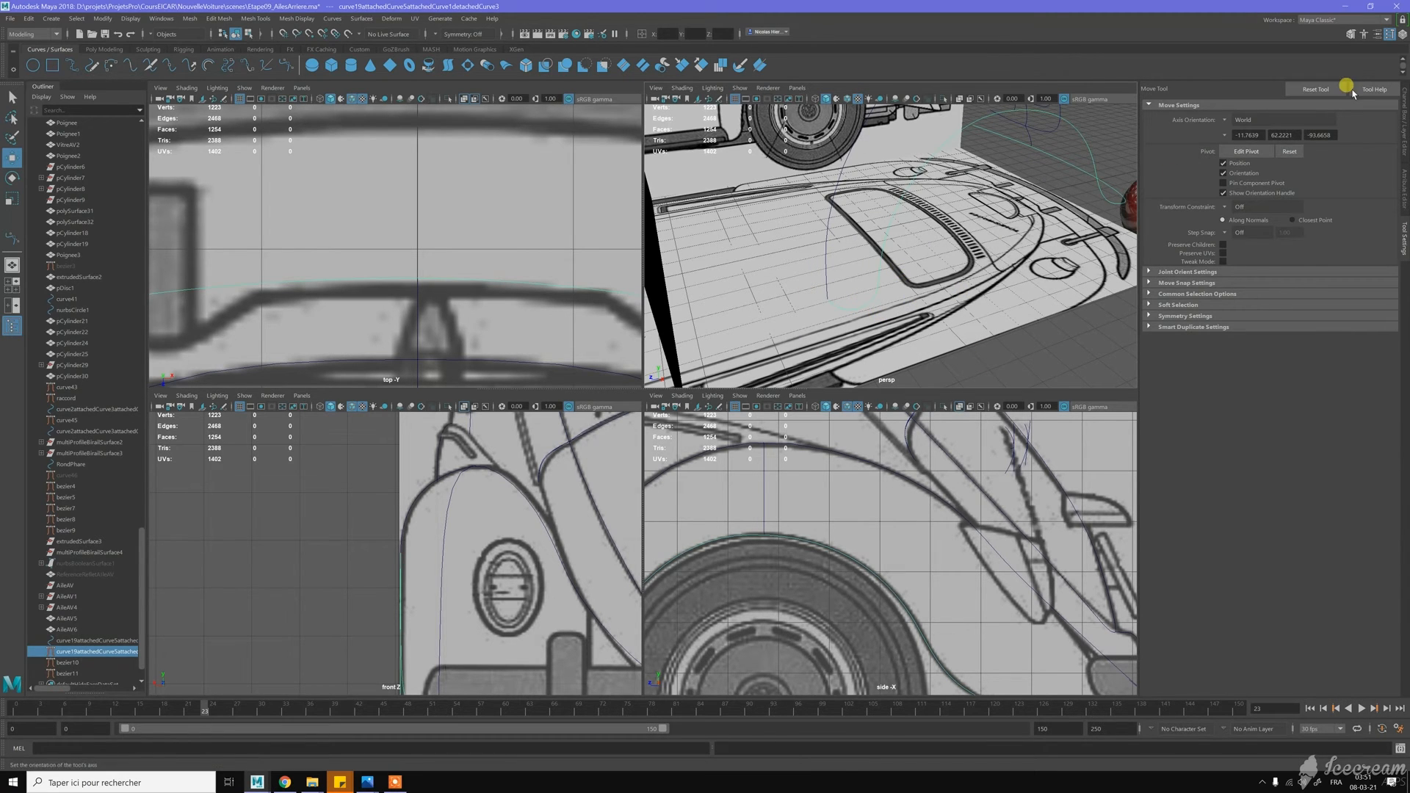
{"action": "left_click", "coordinate": [1405, 107]}
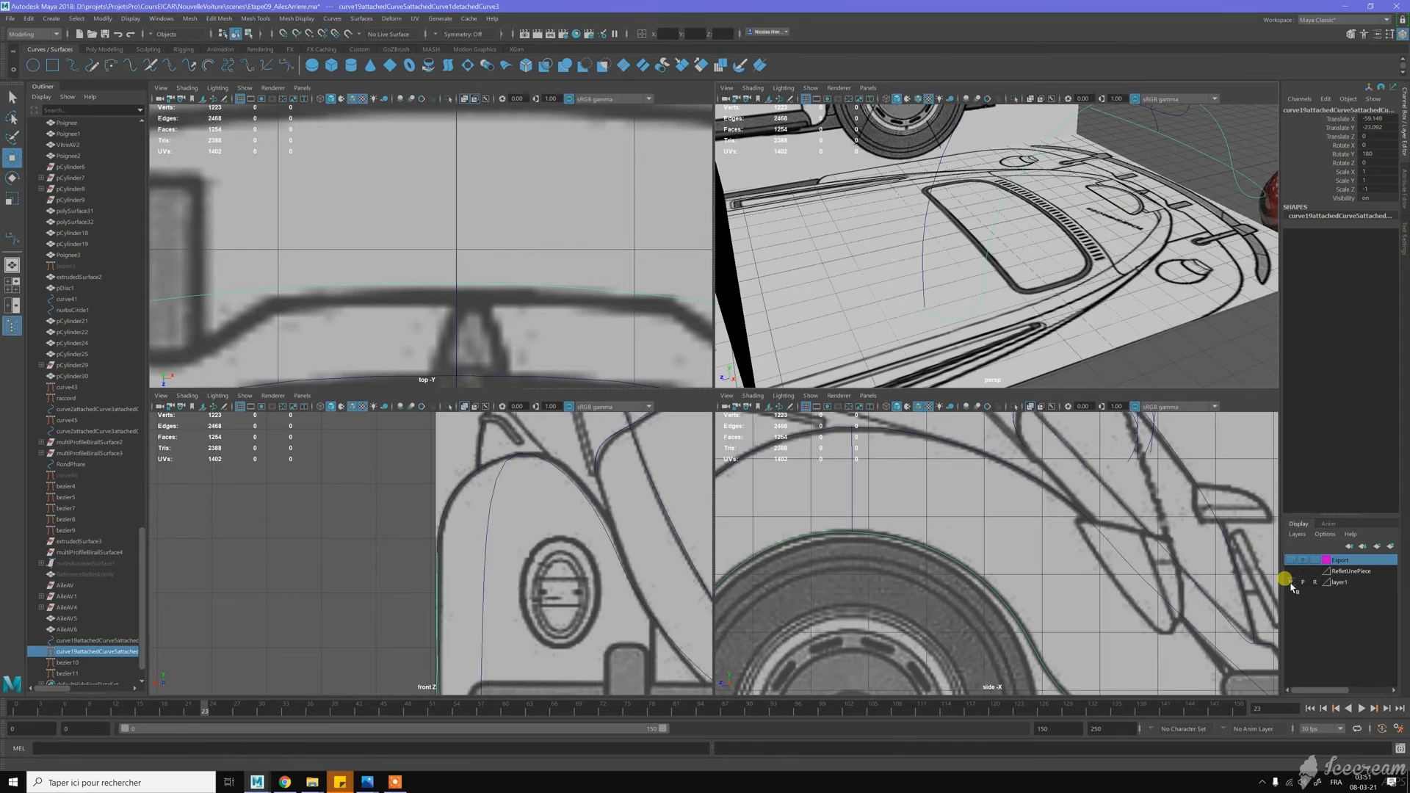
{"action": "left_click", "coordinate": [1291, 582]}
Detach the wheel-arch curve at a curve point near its lower front end, where the bottom bend begins, and return to object mode
{"action": "left_click_drag", "start_coordinate": [998, 299], "coordinate": [842, 336], "text": "alt"}
{"action": "scroll", "coordinate": [940, 540], "scroll_direction": "down", "scroll_amount": 4}
{"action": "middle_click_drag", "start_coordinate": [897, 560], "coordinate": [953, 486], "text": "alt"}
{"action": "scroll", "coordinate": [861, 556], "scroll_direction": "up", "scroll_amount": 3}
{"action": "middle_click_drag", "start_coordinate": [846, 564], "coordinate": [995, 509], "text": "alt"}
{"action": "scroll", "coordinate": [924, 565], "scroll_direction": "up", "scroll_amount": 2}
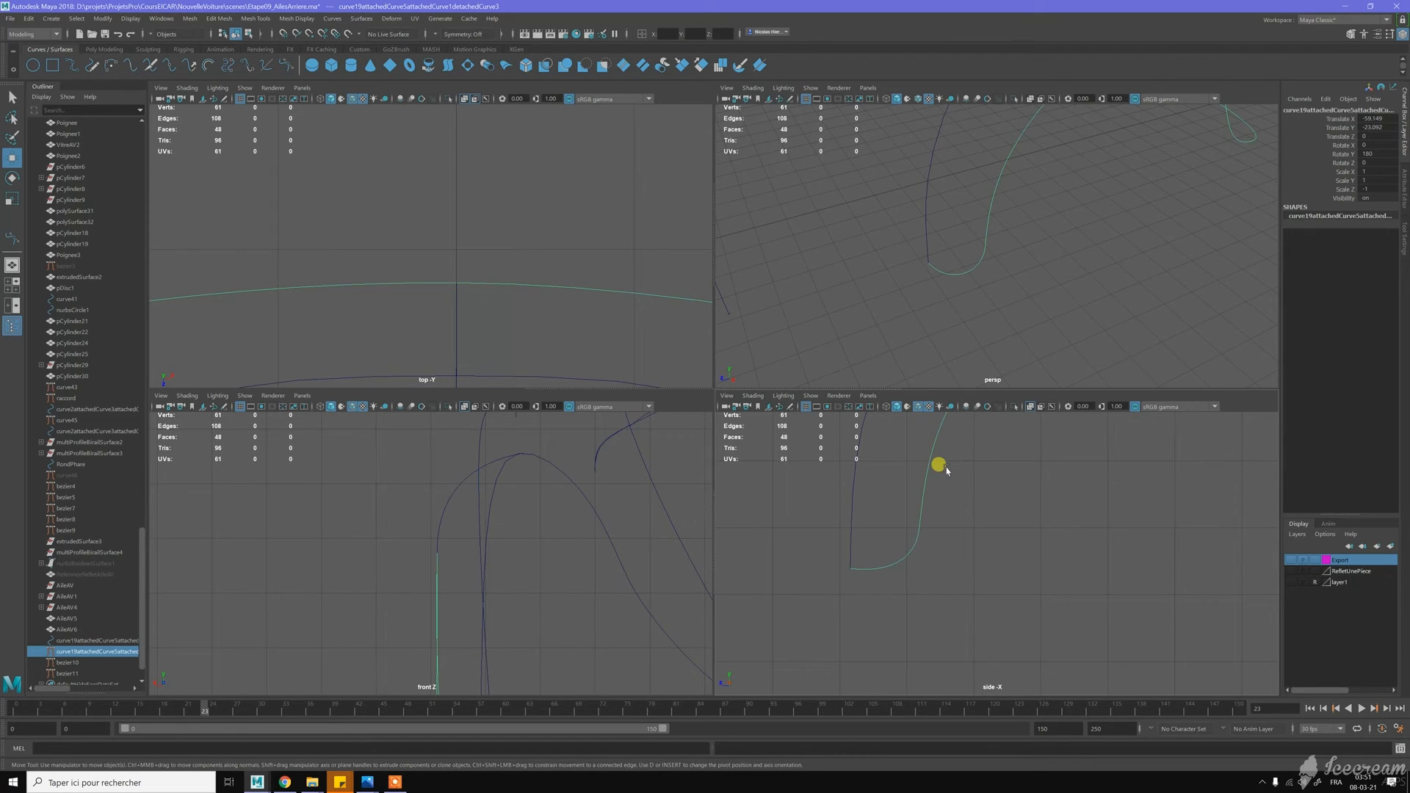
{"action": "right_click", "coordinate": [962, 312]}
{"action": "right_click_drag", "start_coordinate": [964, 314], "coordinate": [959, 280]}
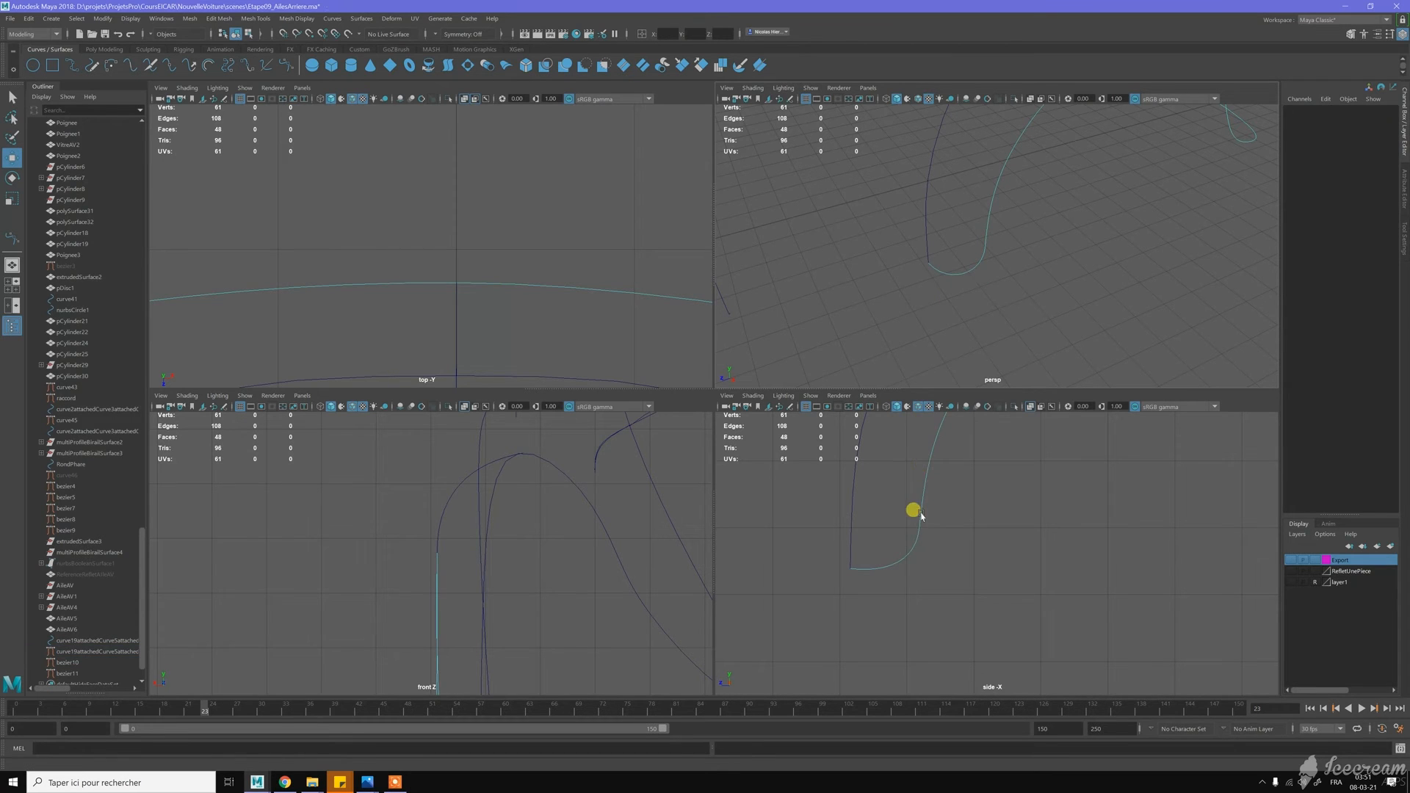
{"action": "left_click", "coordinate": [918, 534]}
{"action": "right_click", "coordinate": [909, 495], "text": "shift"}
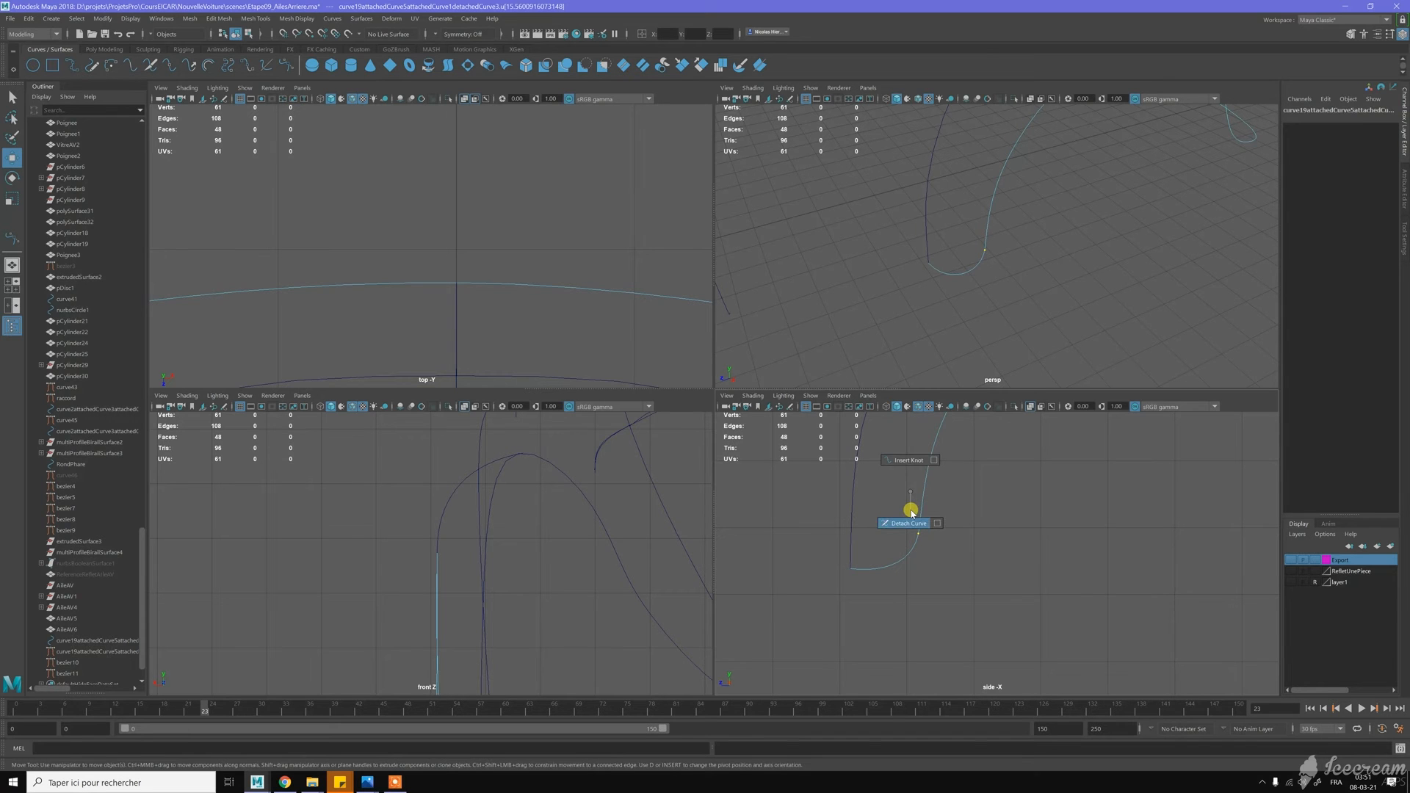
{"action": "left_click", "coordinate": [911, 513]}
{"action": "right_click_drag", "start_coordinate": [918, 495], "coordinate": [962, 464]}
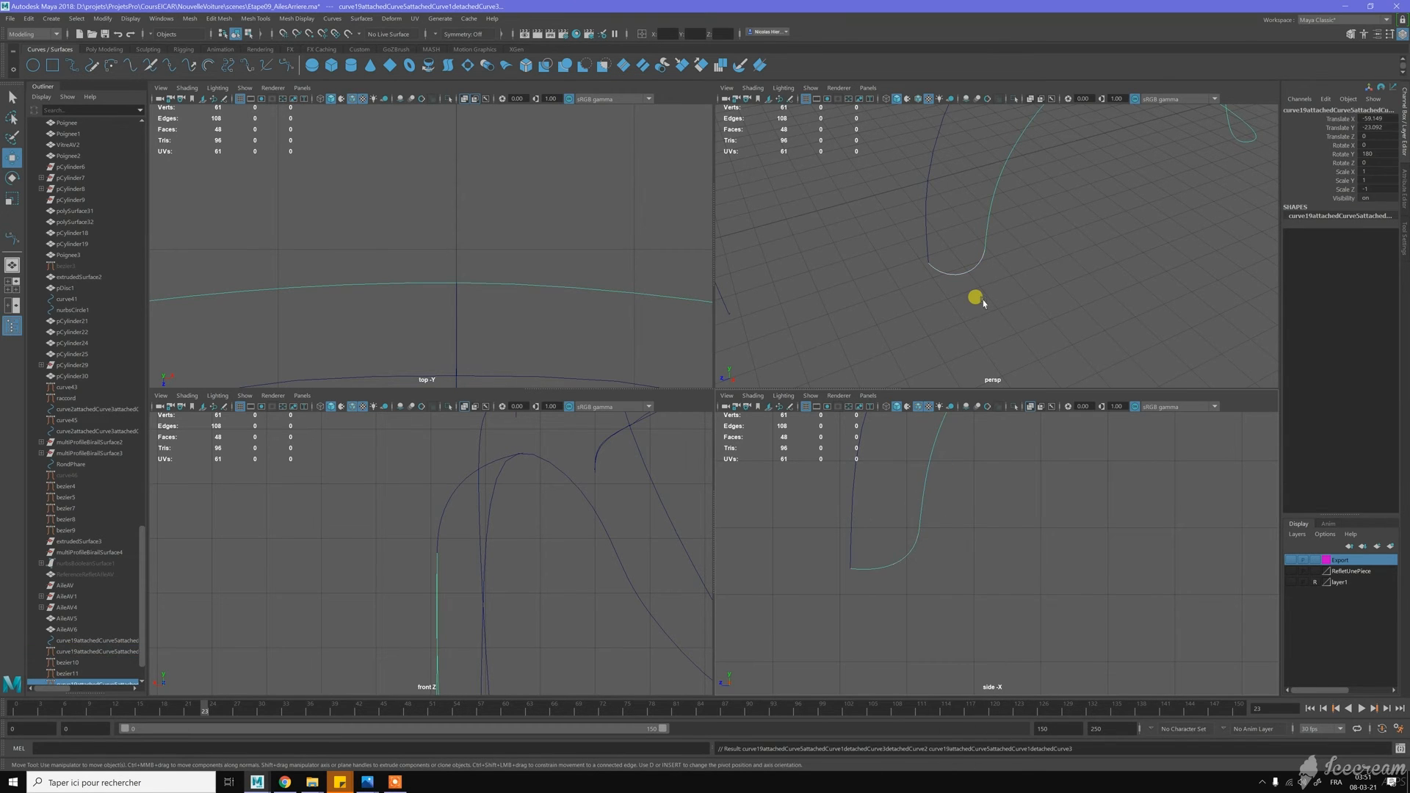
{"action": "left_click", "coordinate": [978, 299]}
{"action": "left_click_drag", "start_coordinate": [978, 298], "coordinate": [947, 306], "text": "alt"}
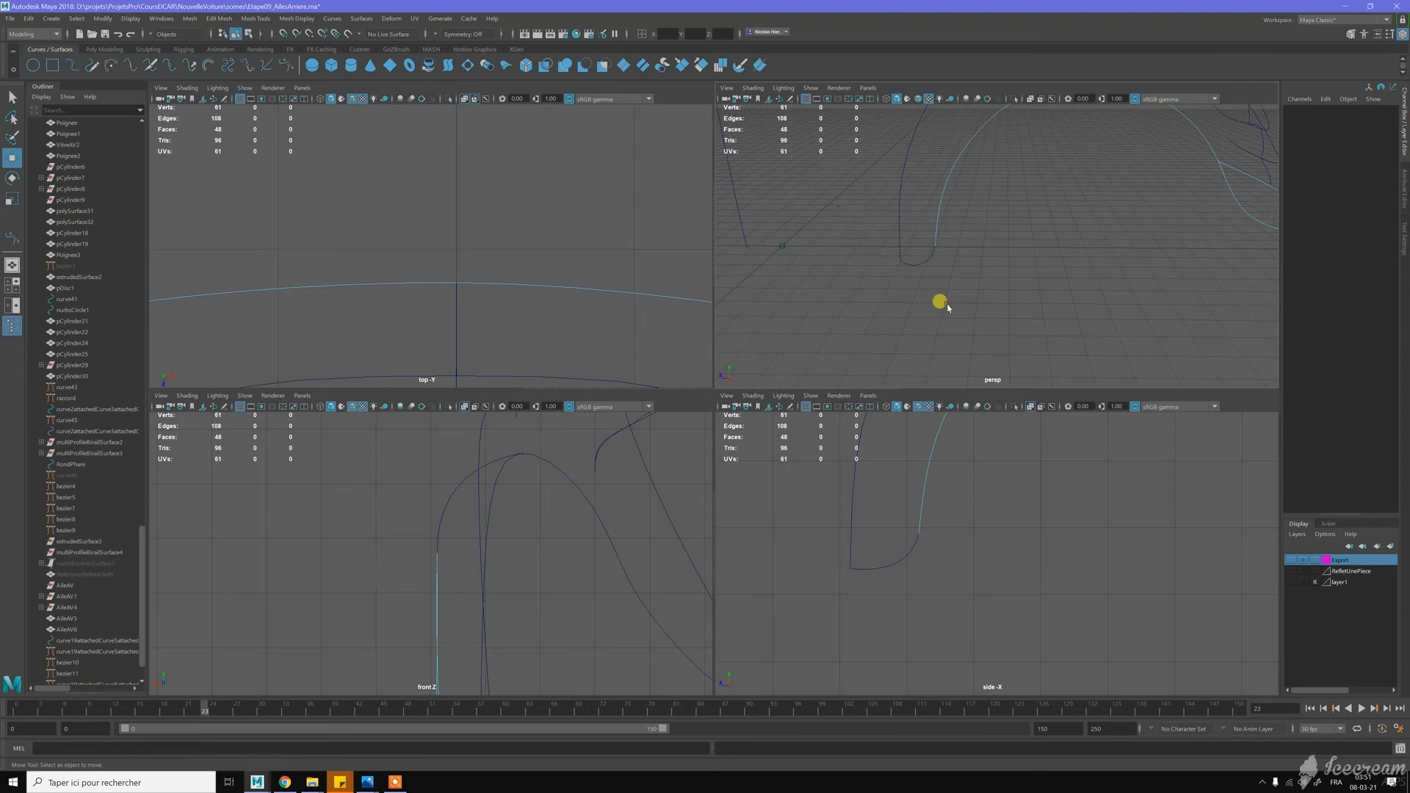
Select the short curves joining the fender and wheel-arch curves and examine them from several angles
{"action": "left_click", "coordinate": [926, 260]}
{"action": "scroll", "coordinate": [988, 279], "scroll_direction": "down", "scroll_amount": 5}
{"action": "left_click_drag", "start_coordinate": [1030, 275], "coordinate": [1029, 284], "text": "alt"}
{"action": "left_click", "coordinate": [1008, 209], "text": "shift"}
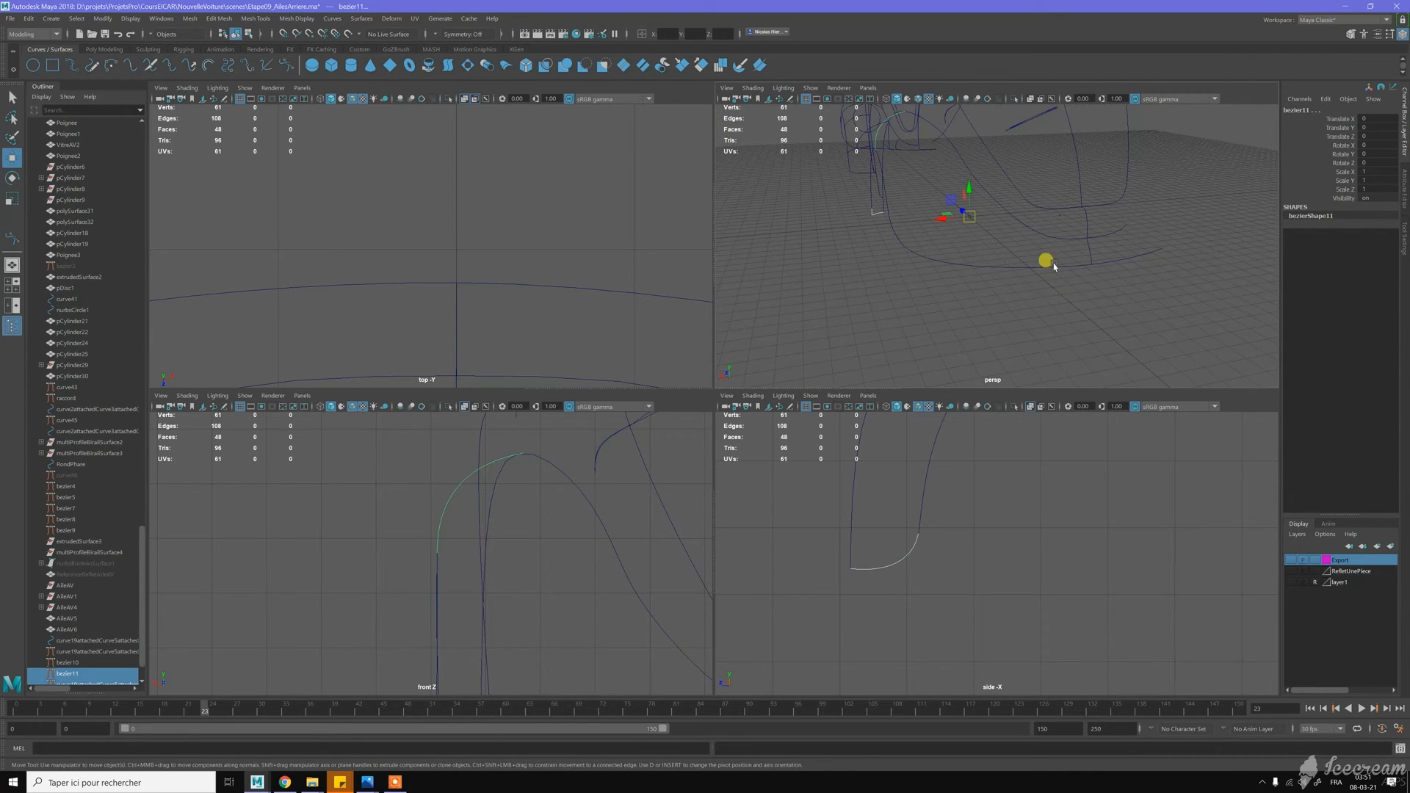
{"action": "left_click", "coordinate": [1087, 254], "text": "shift"}
{"action": "left_click_drag", "start_coordinate": [919, 280], "coordinate": [948, 287], "text": "alt"}
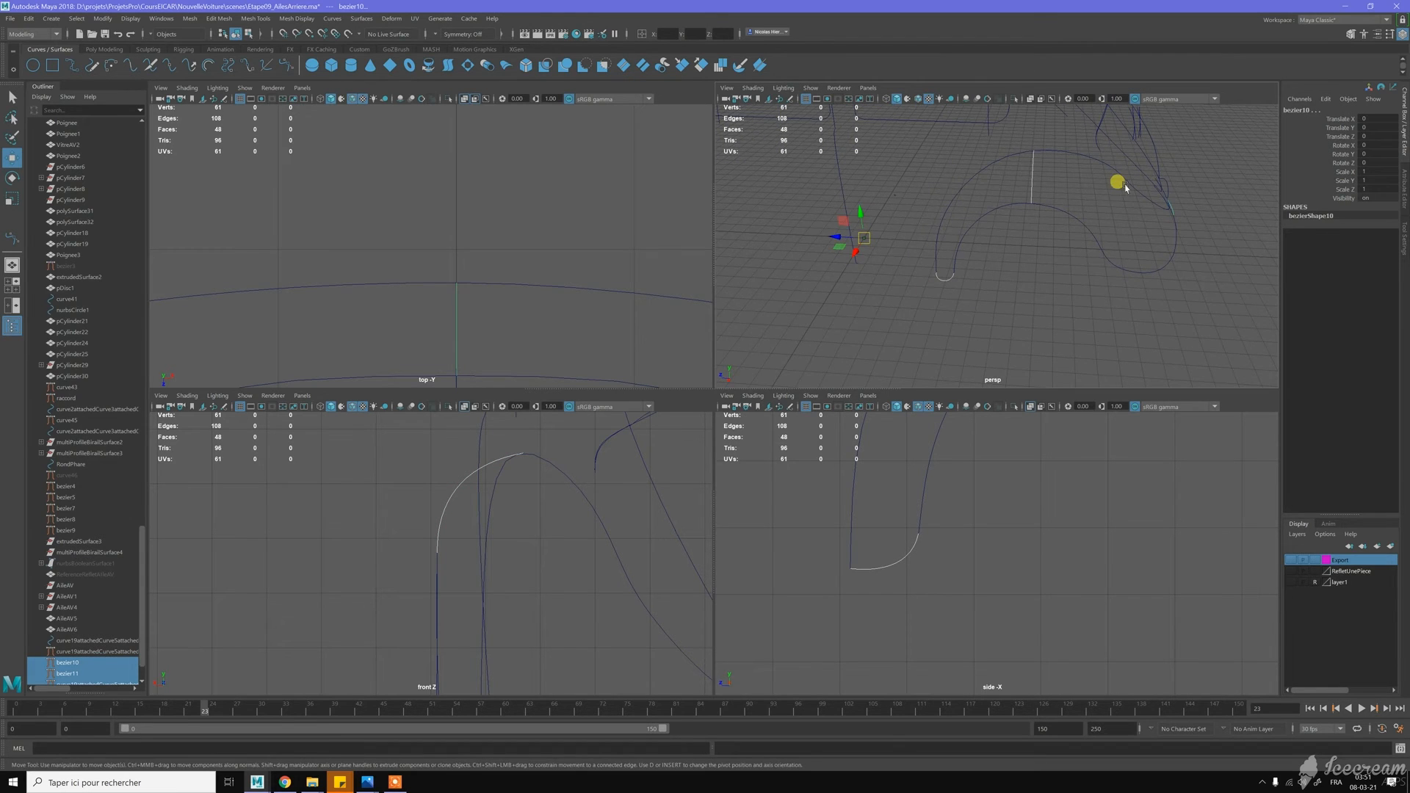
{"action": "left_click_drag", "start_coordinate": [1158, 235], "coordinate": [1139, 232], "text": "alt"}
{"action": "left_click_drag", "start_coordinate": [1017, 245], "coordinate": [1087, 186], "text": "alt"}
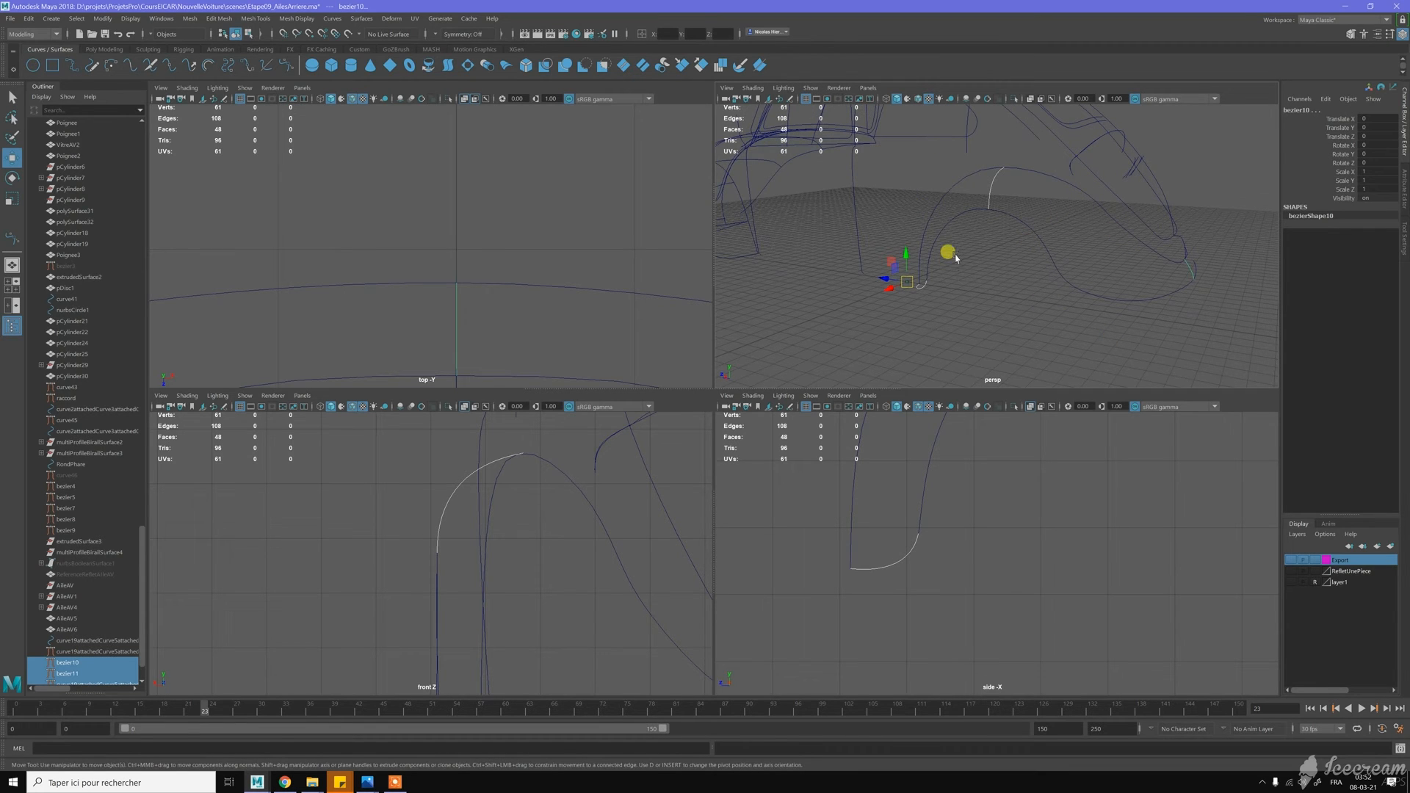
Show layer1 to compare the curves with the blueprints across the orthographic views, and hide the layer again
{"action": "scroll", "coordinate": [1003, 495], "scroll_direction": "down", "scroll_amount": 5}
{"action": "middle_click_drag", "start_coordinate": [1035, 472], "coordinate": [897, 529], "text": "alt"}
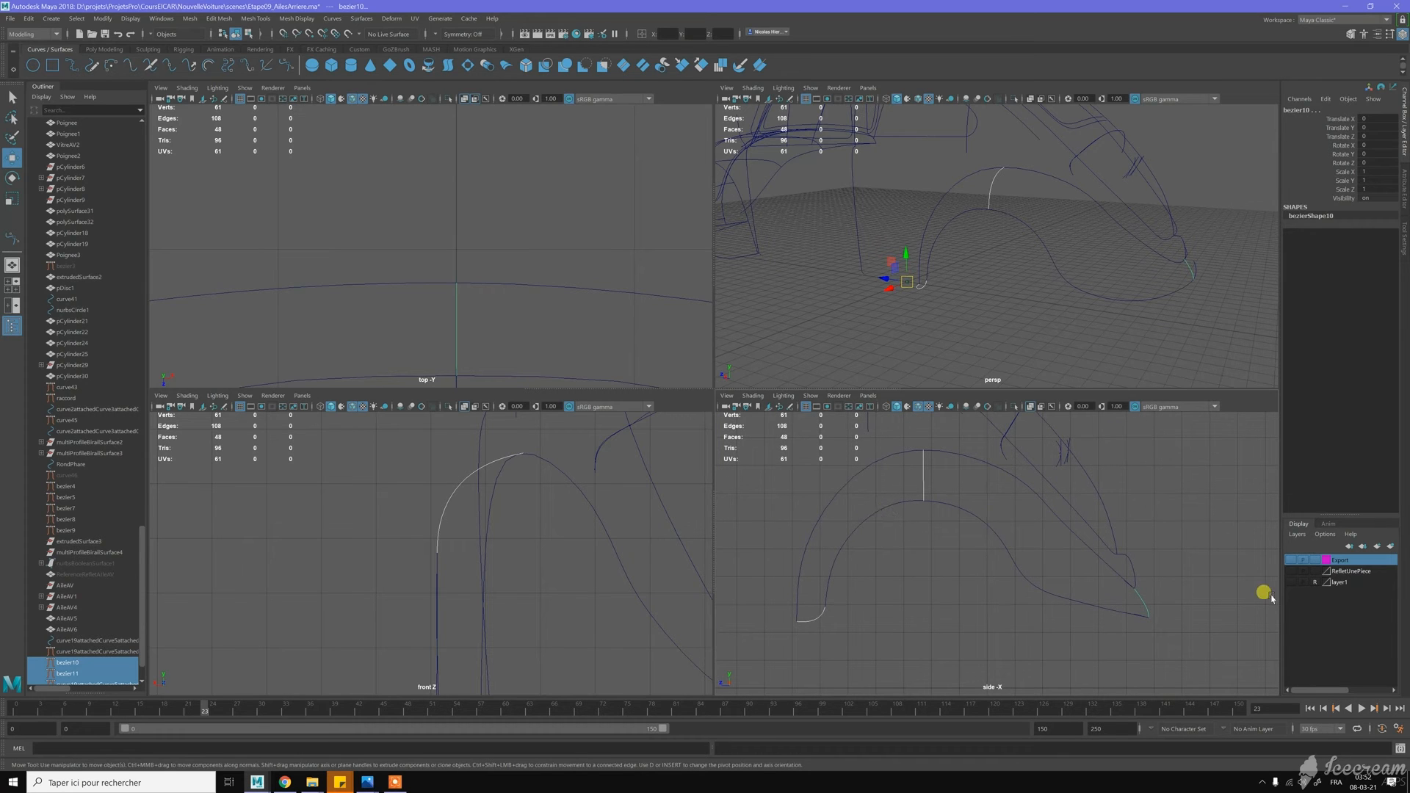
{"action": "left_click", "coordinate": [1290, 581]}
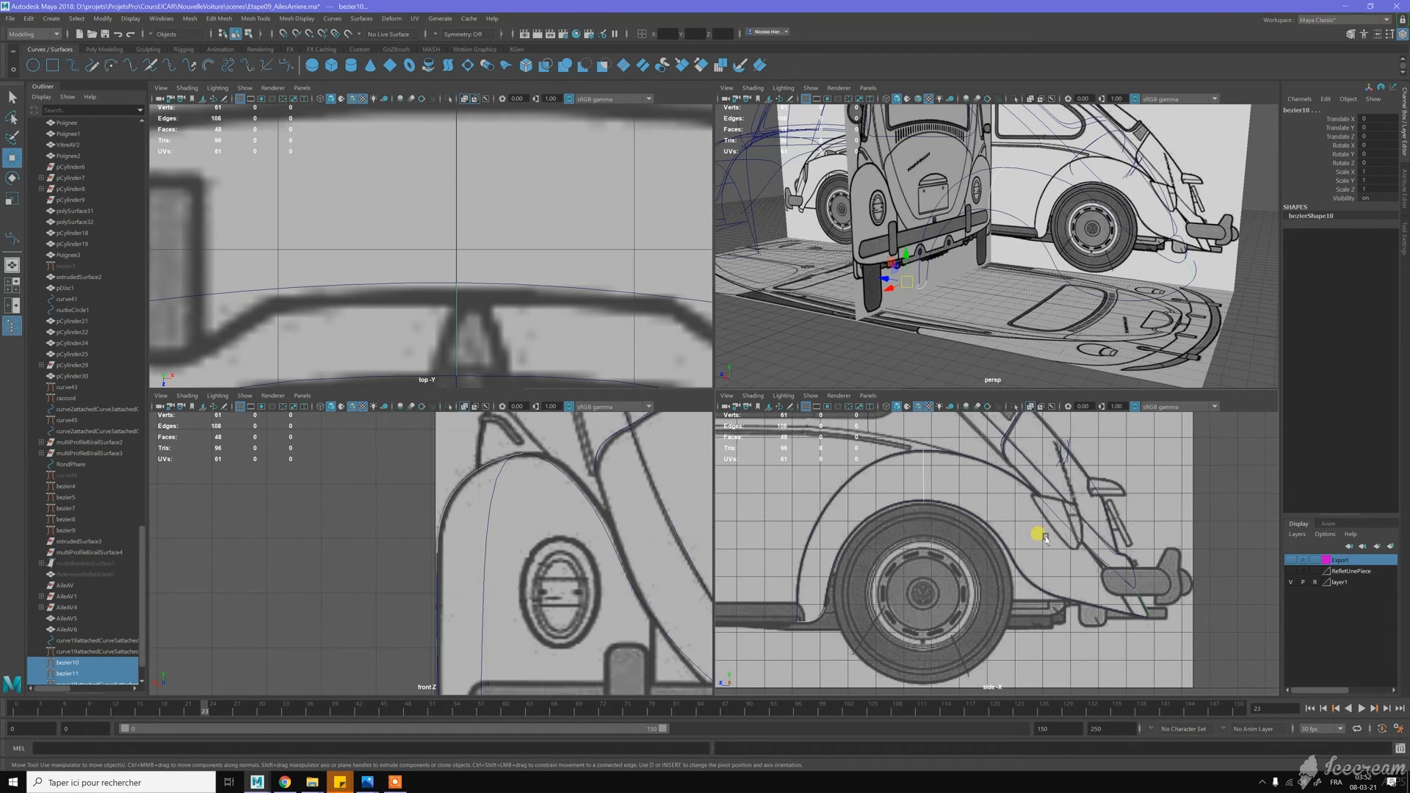
{"action": "scroll", "coordinate": [540, 525], "scroll_direction": "down", "scroll_amount": 5}
{"action": "scroll", "coordinate": [382, 346], "scroll_direction": "down", "scroll_amount": 5}
{"action": "scroll", "coordinate": [413, 330], "scroll_direction": "down", "scroll_amount": 5}
{"action": "middle_click_drag", "start_coordinate": [513, 332], "coordinate": [470, 218], "text": "alt"}
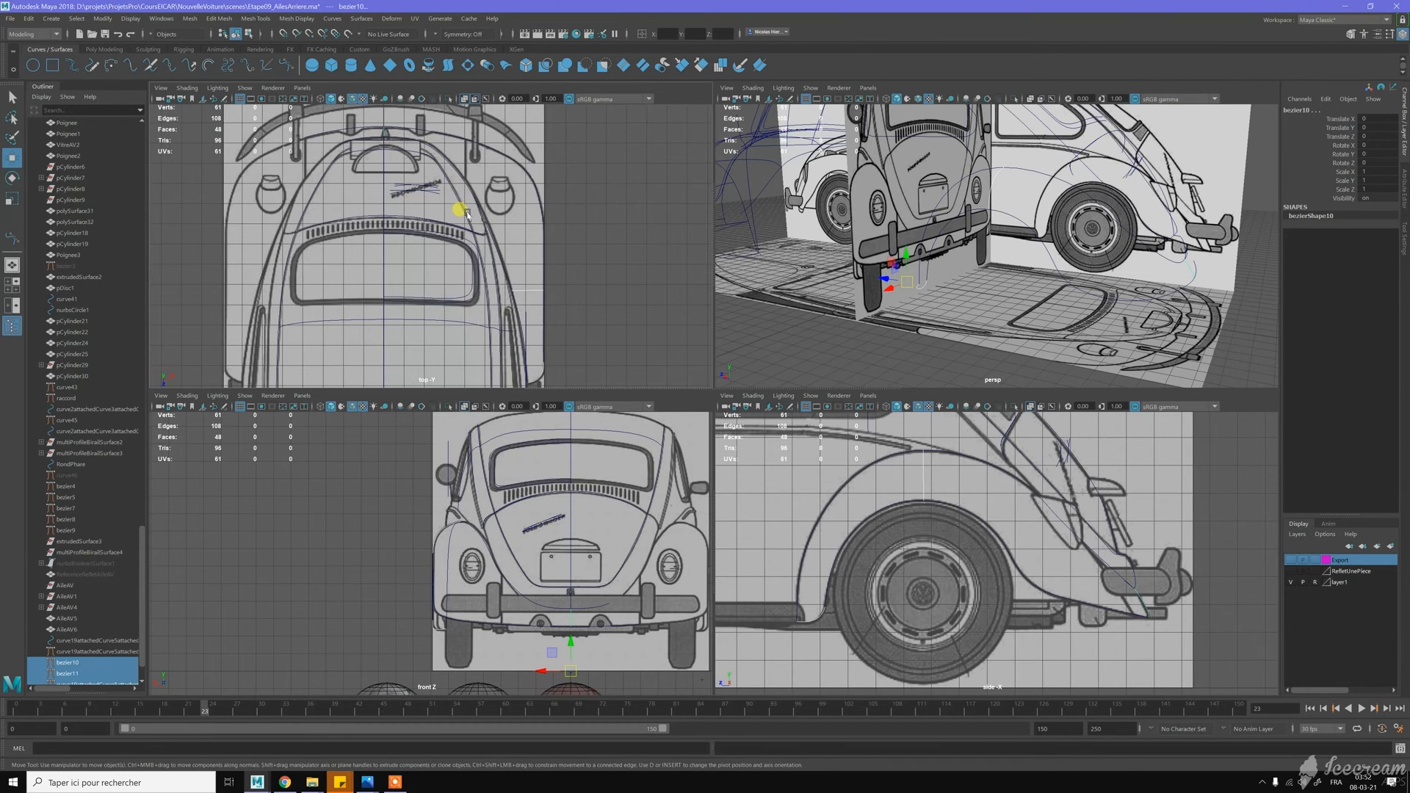
{"action": "scroll", "coordinate": [542, 282], "scroll_direction": "down", "scroll_amount": 2}
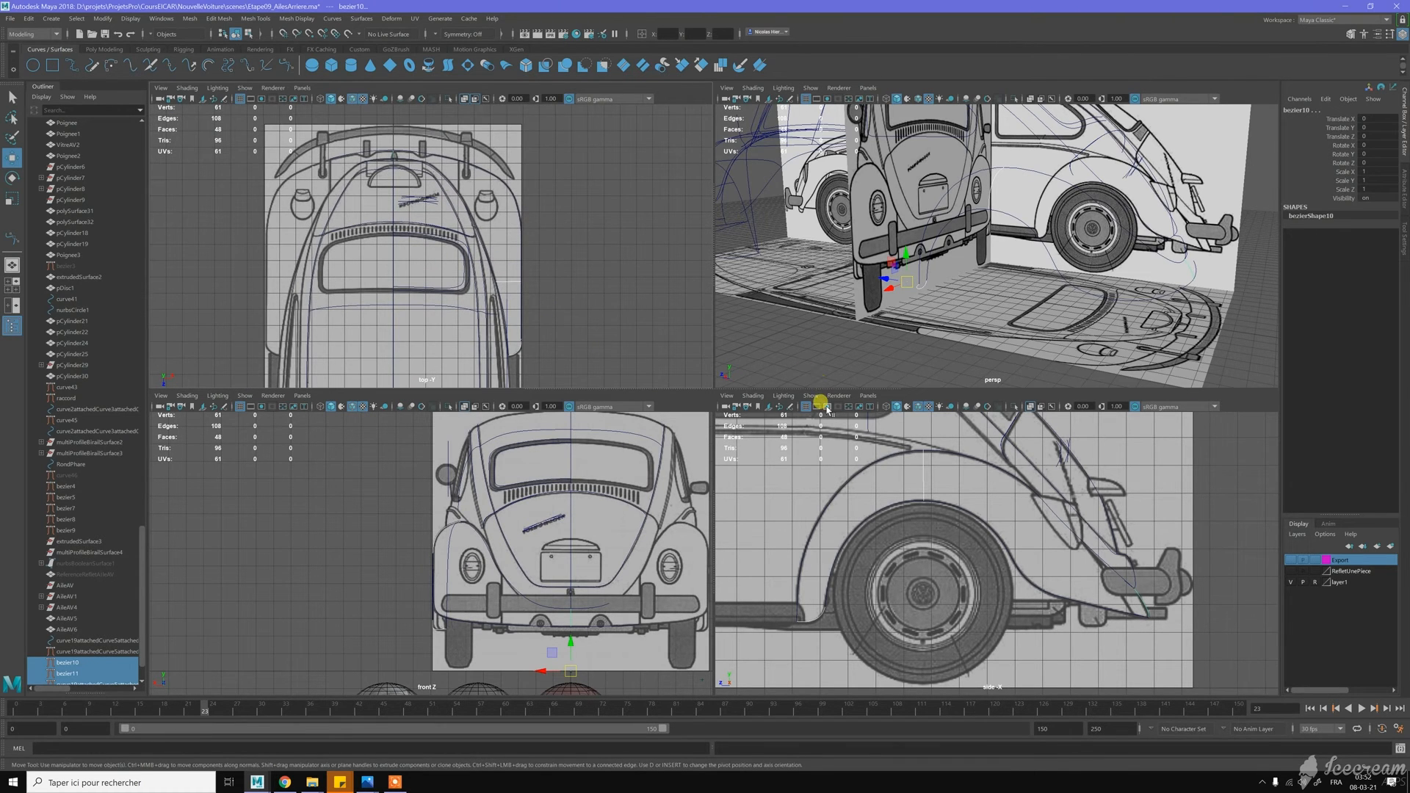
{"action": "left_click", "coordinate": [1290, 581]}
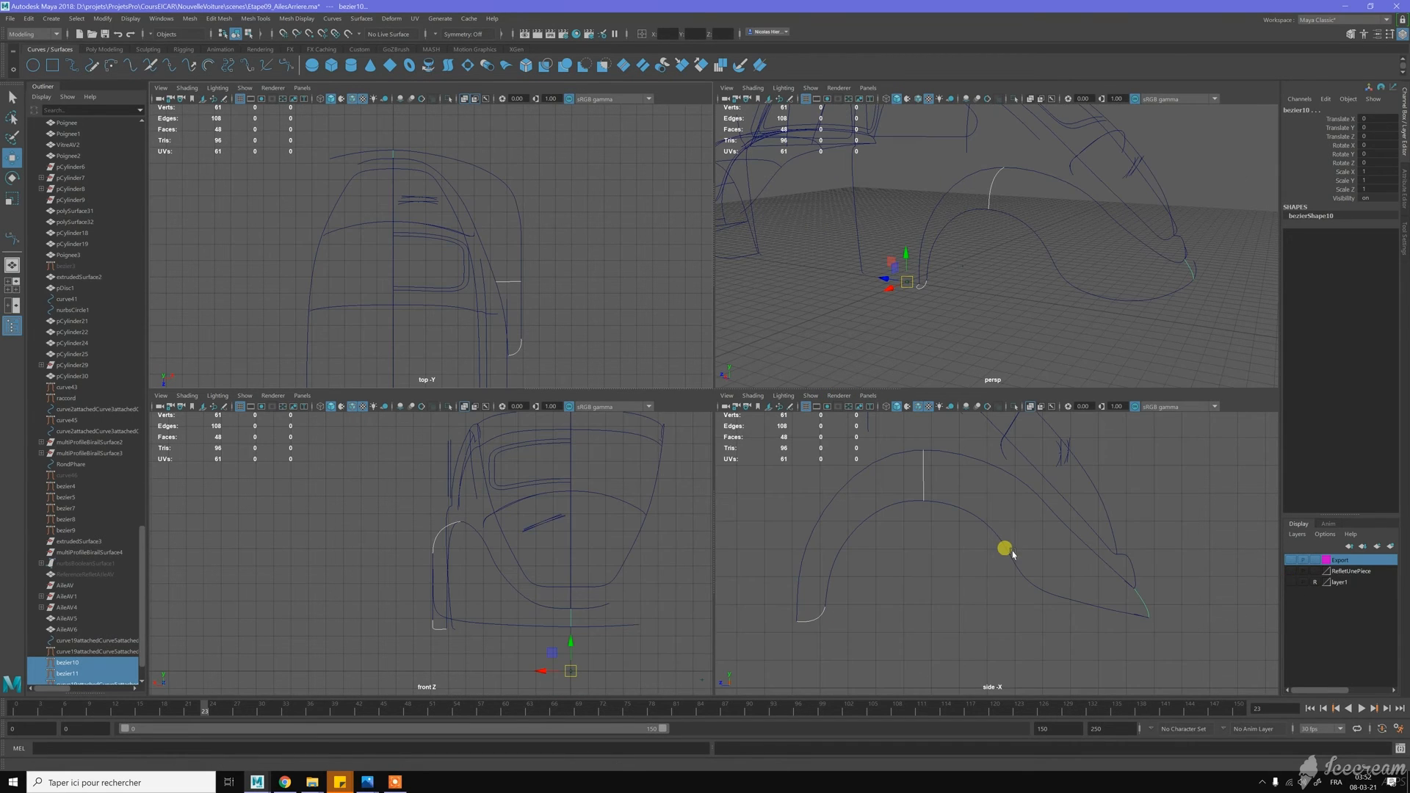
Return to object mode, clear the curve selection and save the scene
{"action": "right_click_drag", "start_coordinate": [932, 486], "coordinate": [983, 459]}
{"action": "left_click", "coordinate": [954, 484]}
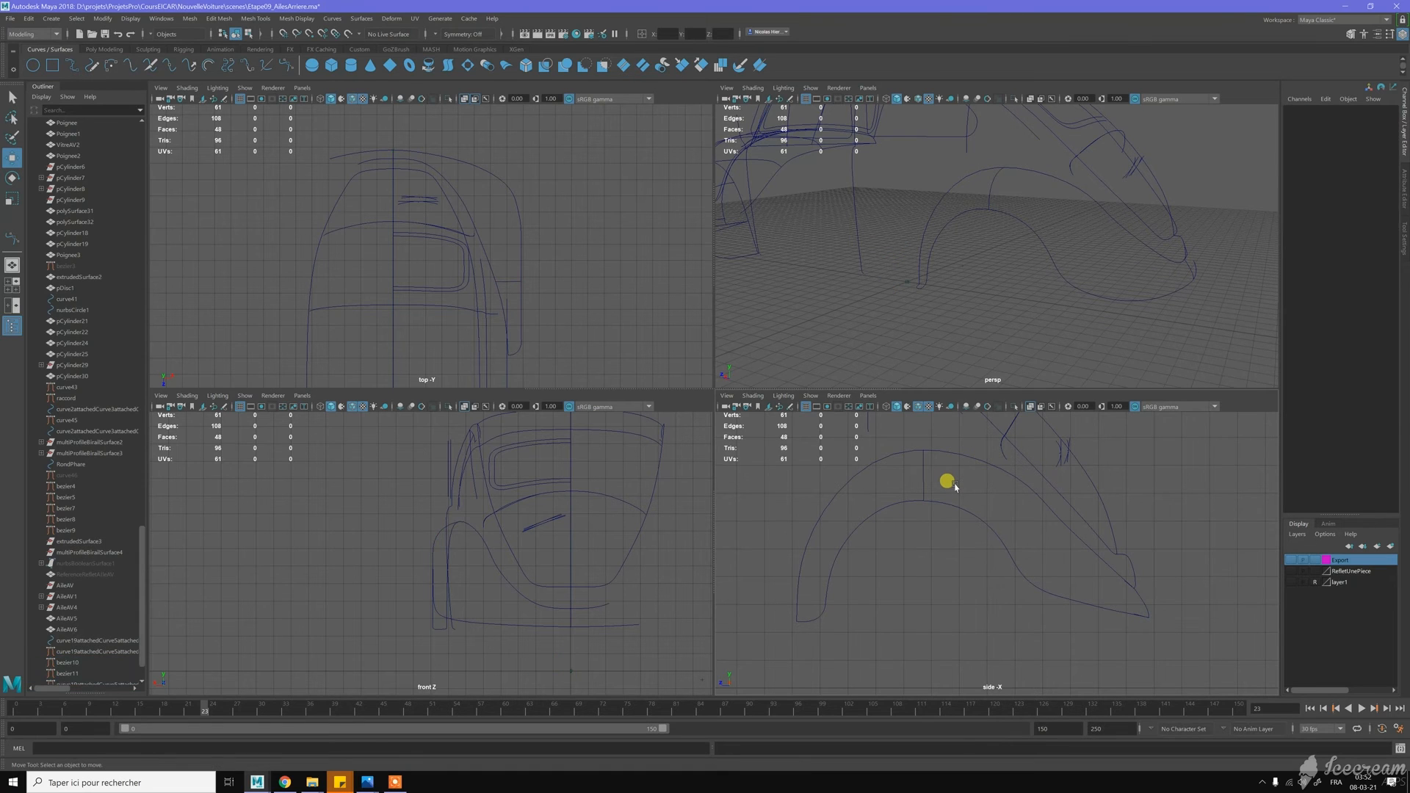
{"action": "key", "text": "q"}
{"action": "key", "text": "ctrl+s"}
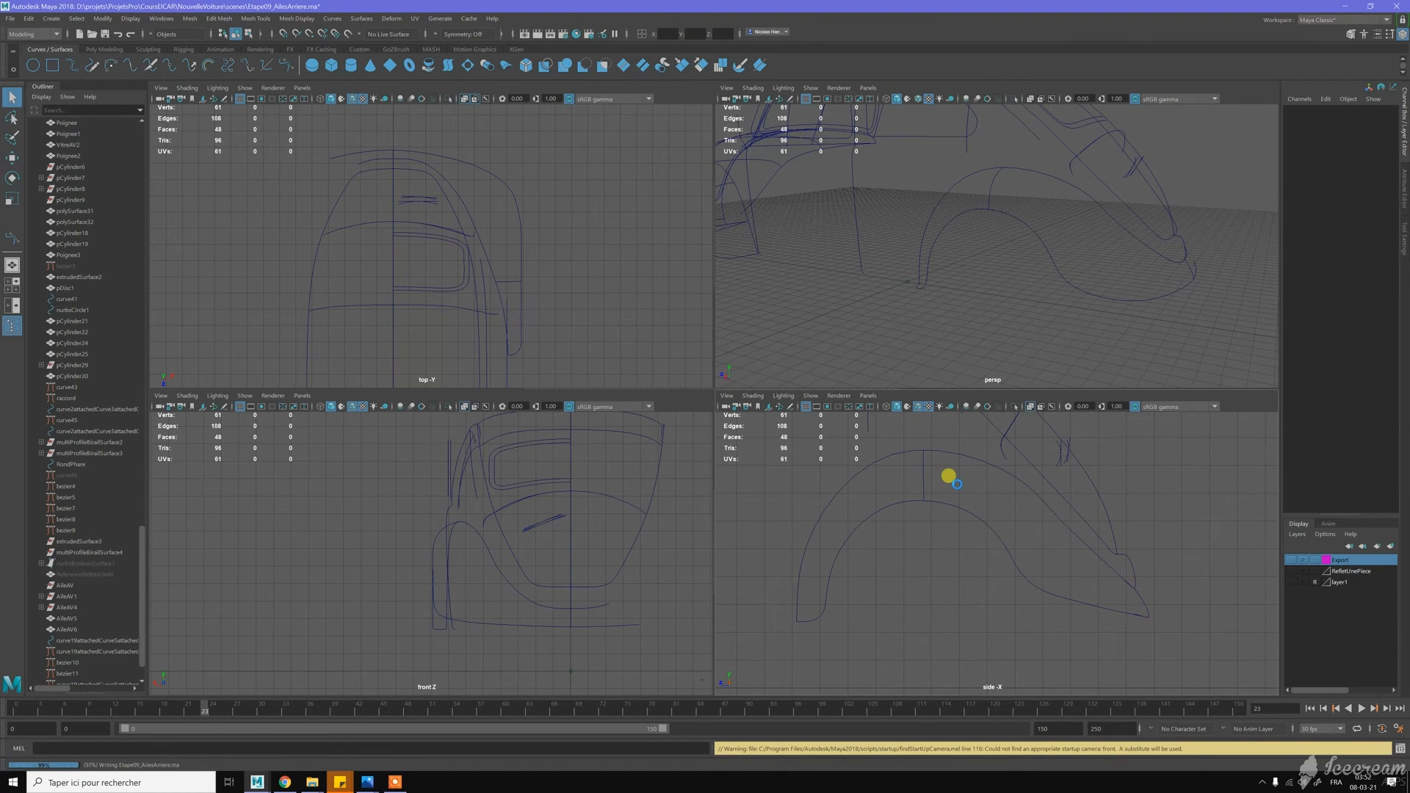
{"action": "key", "text": "w"}
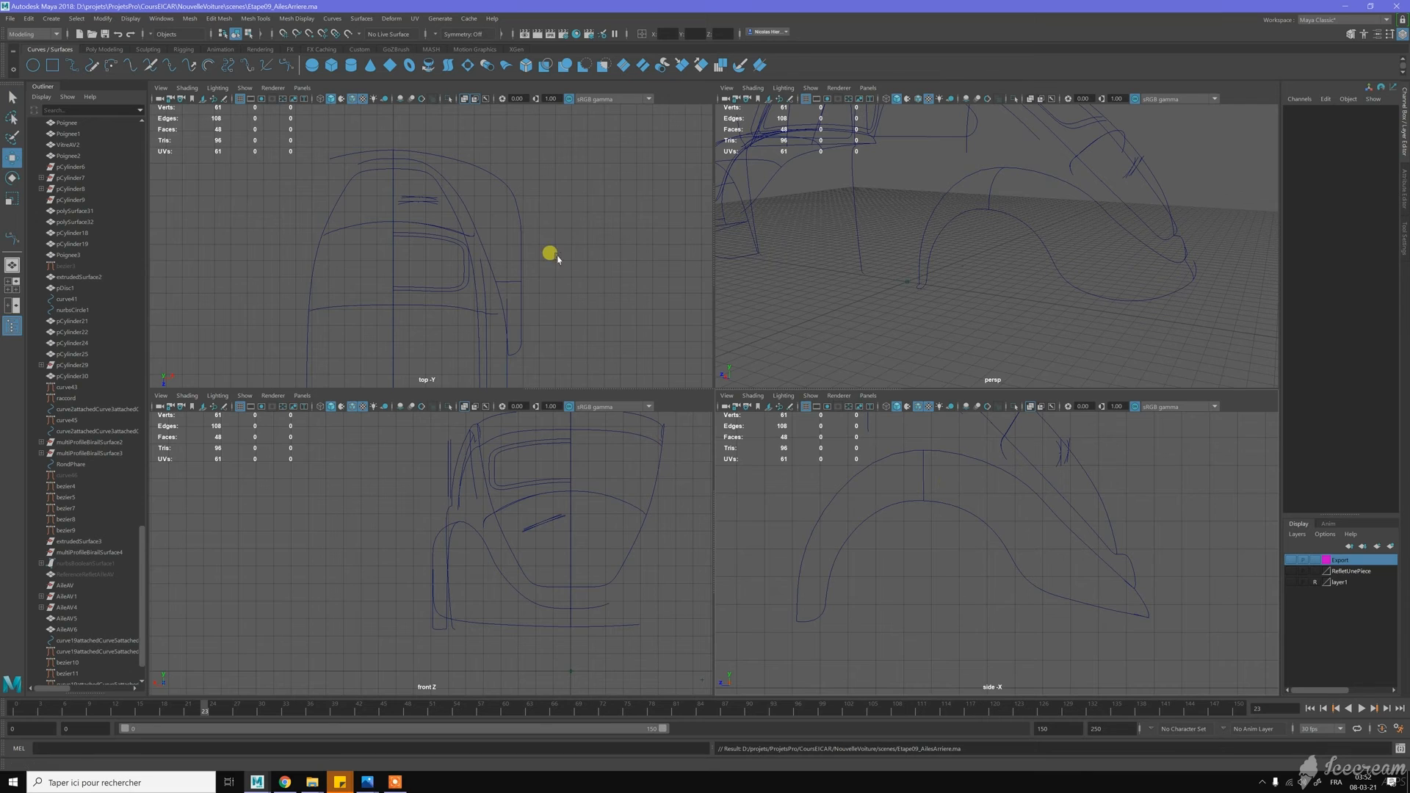
Draw two two-point Bezier curves across the fender in the side view, one on each side of the vertical connecting curve over the wheel
{"action": "left_click", "coordinate": [286, 64]}
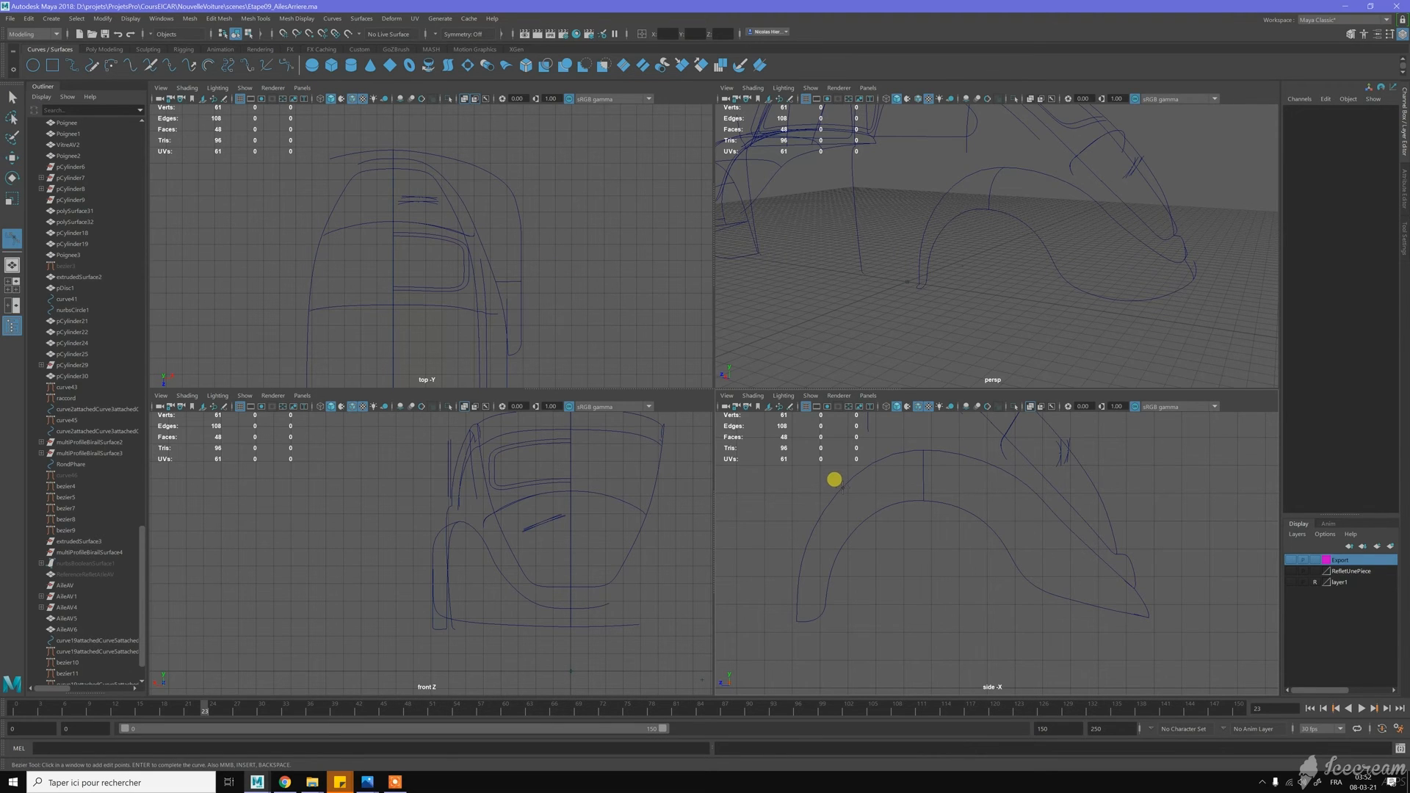
{"action": "left_click", "coordinate": [828, 503]}
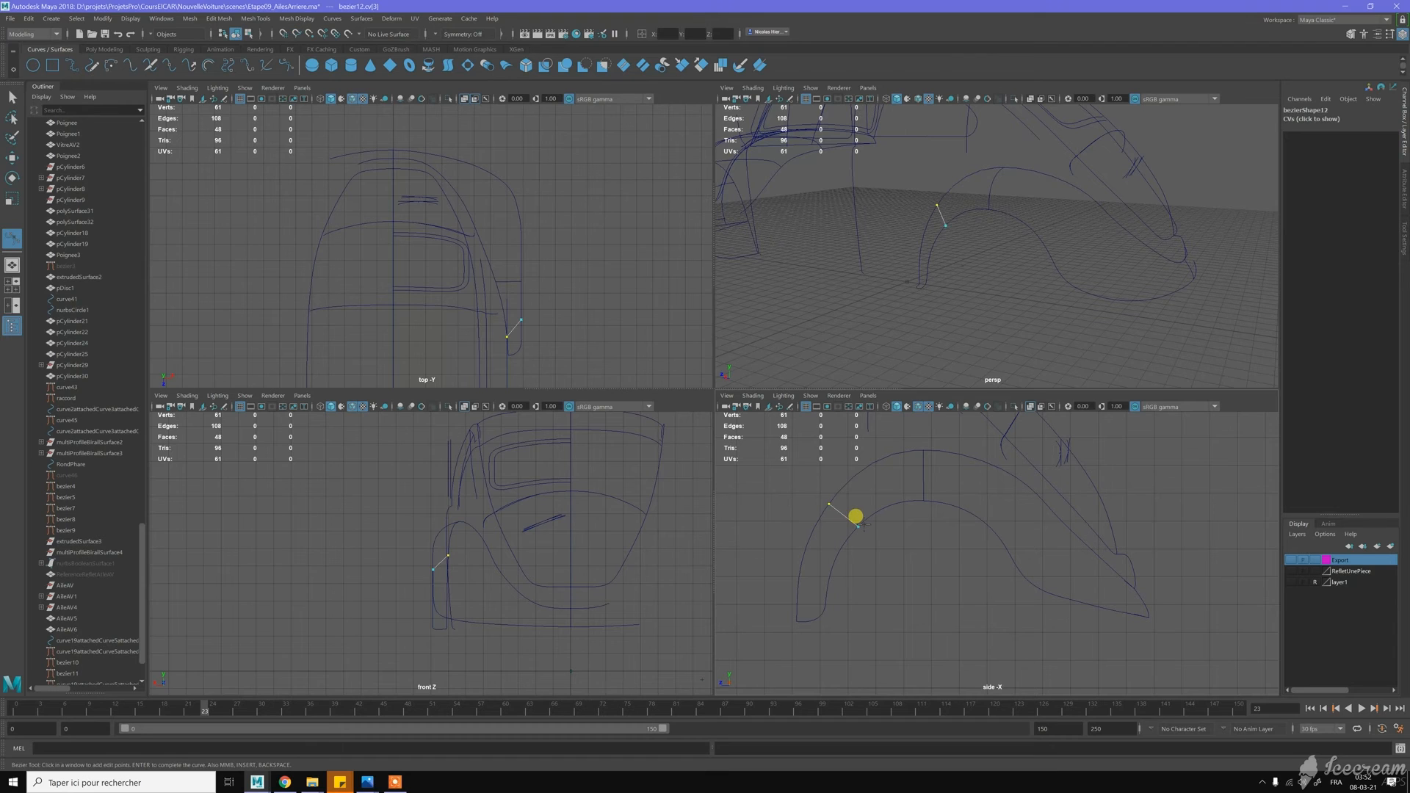
{"action": "key", "text": "Return"}
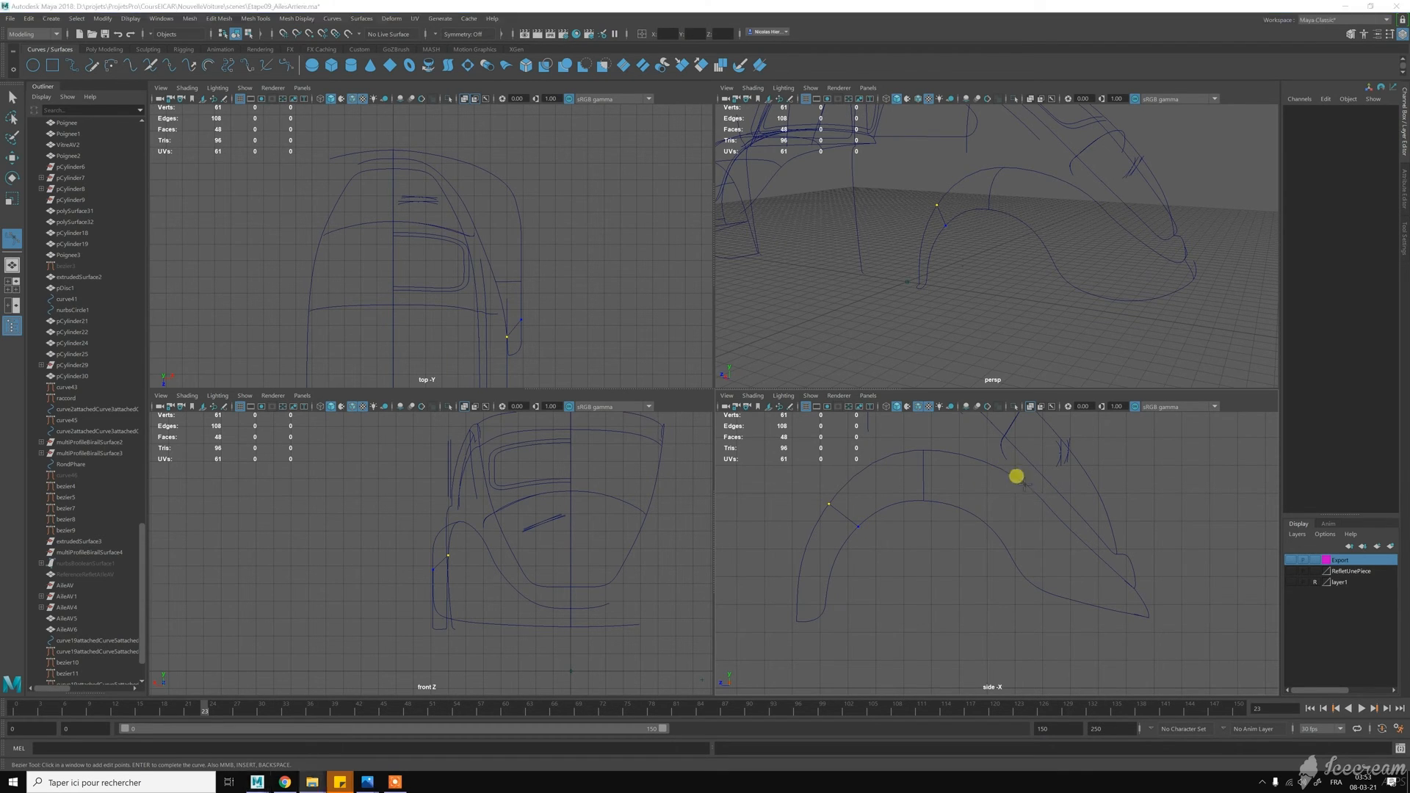
{"action": "left_click", "coordinate": [1025, 486]}
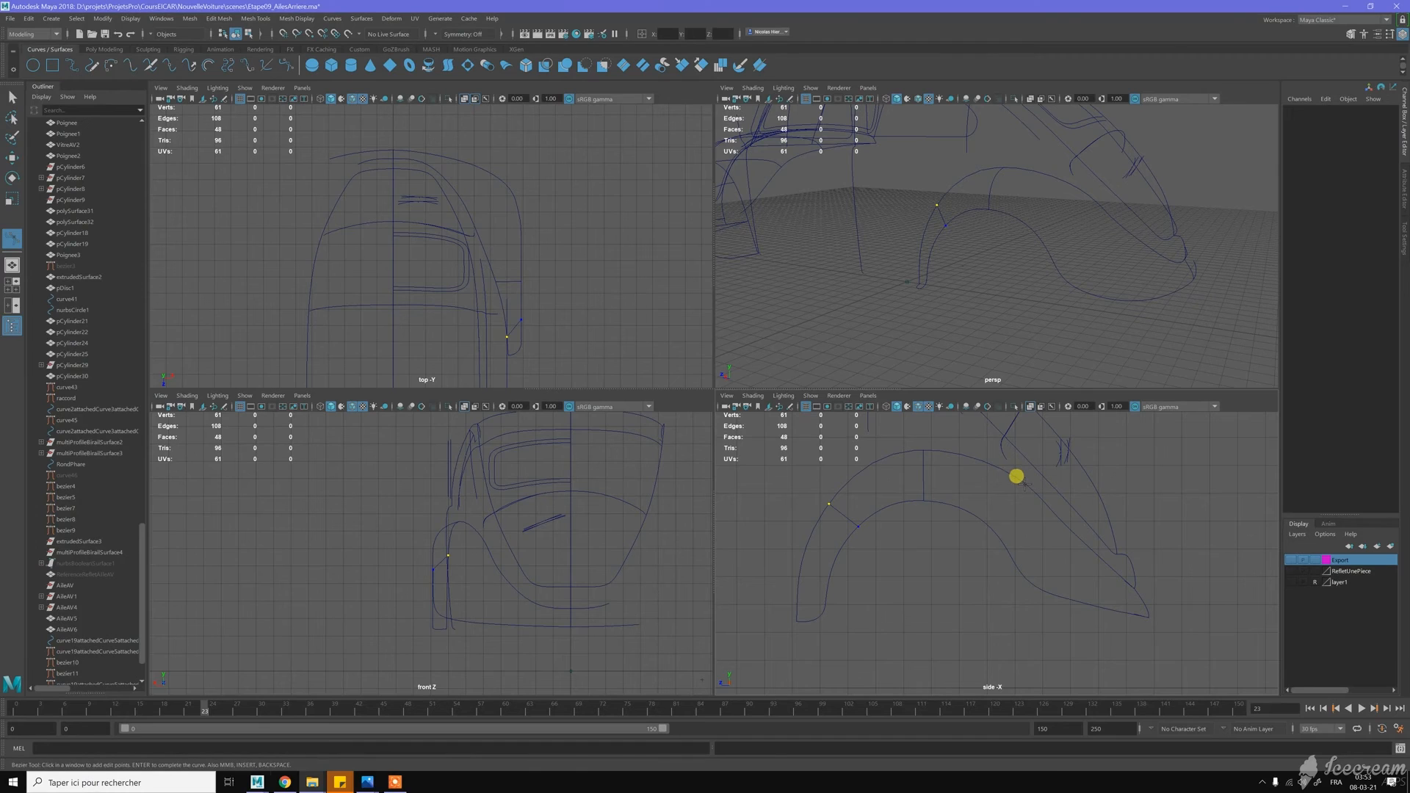
{"action": "left_click", "coordinate": [989, 526]}
{"action": "middle_click_drag", "start_coordinate": [1048, 563], "coordinate": [995, 536], "text": "alt"}
{"action": "key", "text": "Return"}
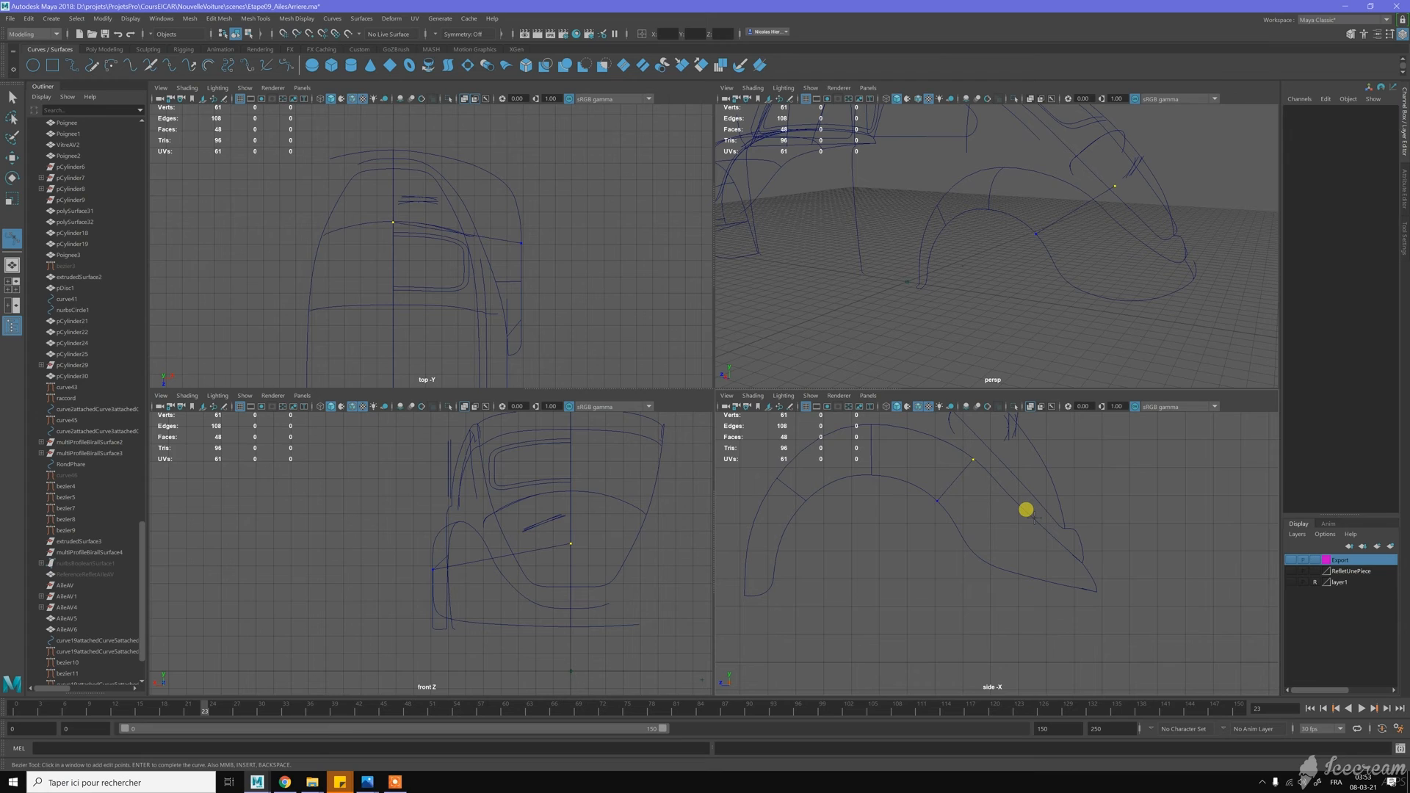
Draw two more two-point Bezier connecting curves, one across the rear part of the fender and one near the apron's lower tip
{"action": "left_click", "coordinate": [1034, 520]}
{"action": "left_click", "coordinate": [1015, 572]}
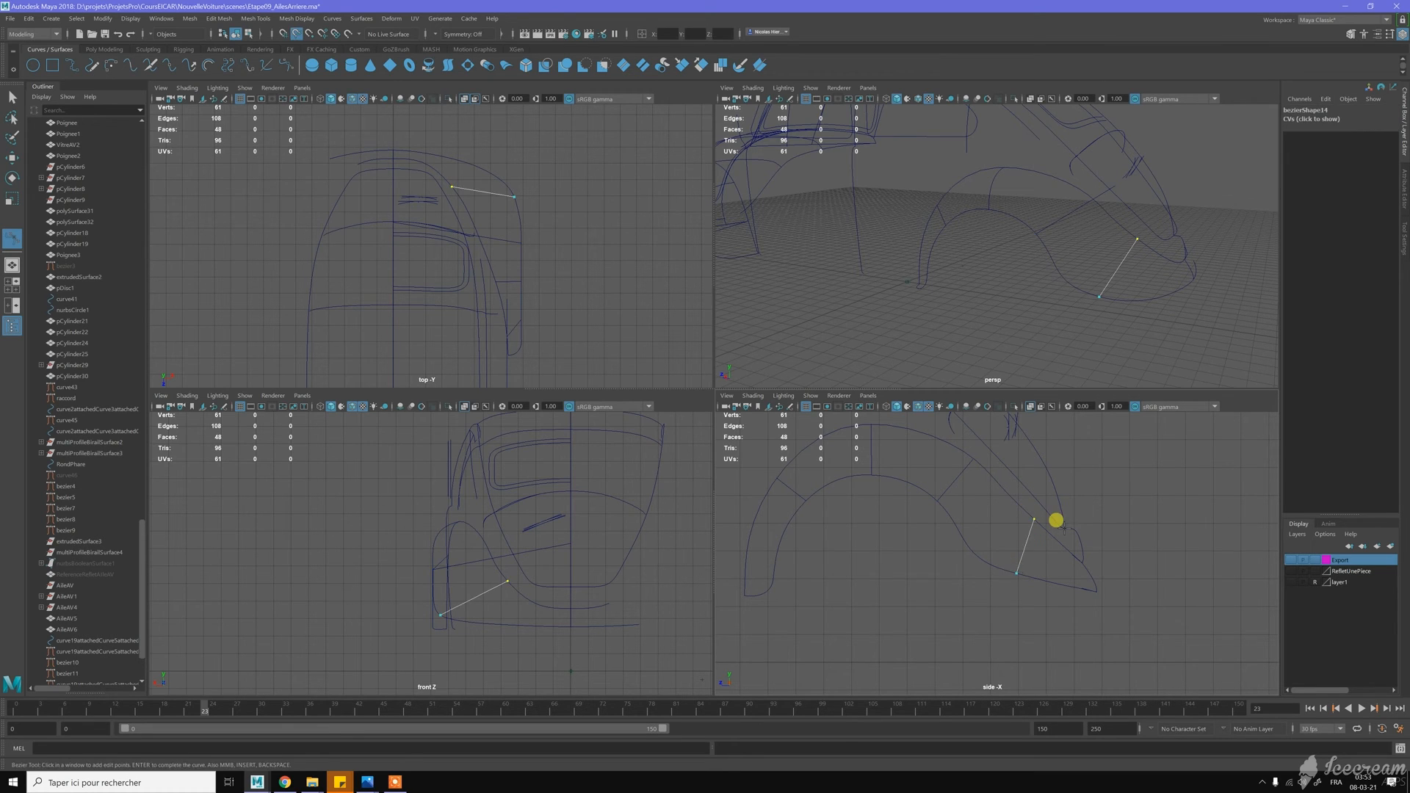
{"action": "key", "text": "Return"}
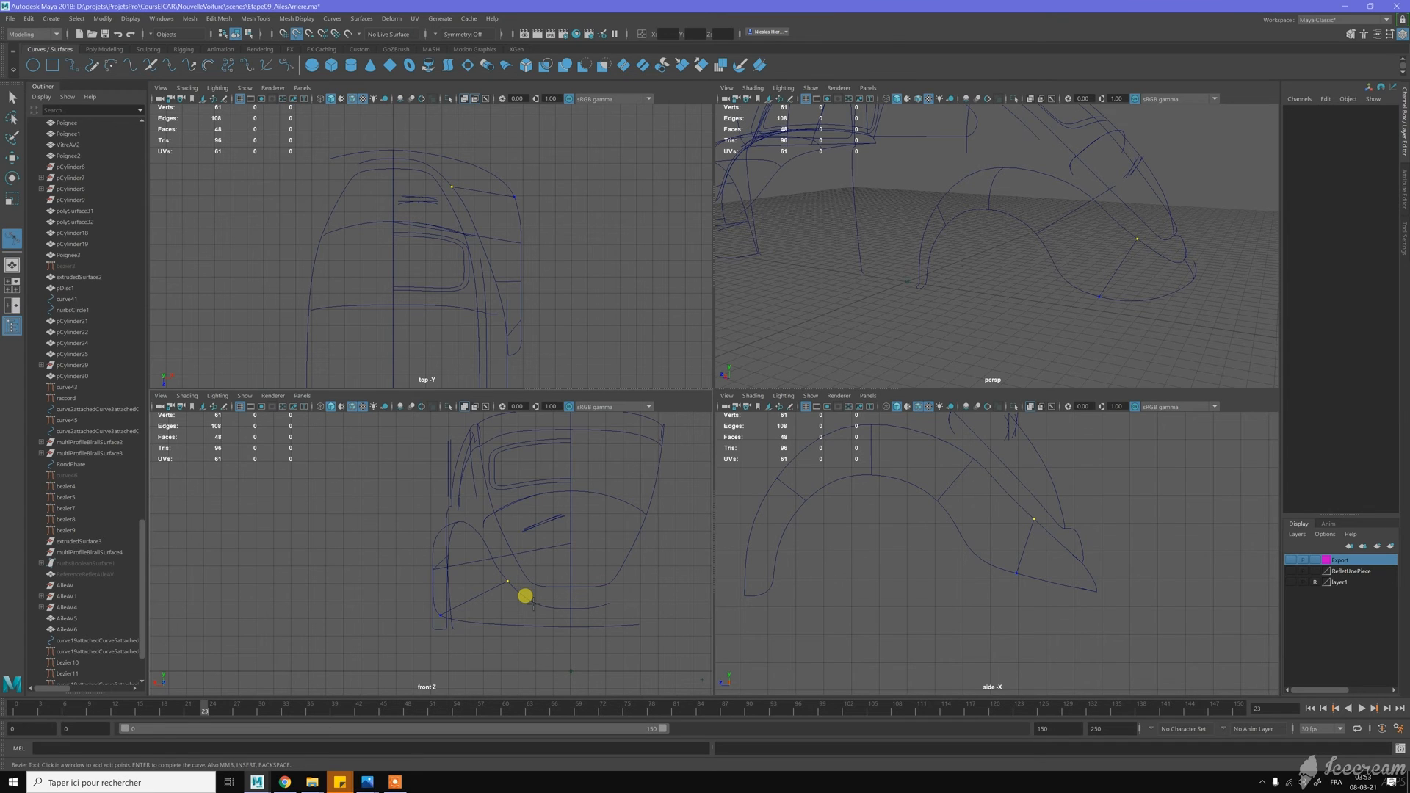
{"action": "left_click", "coordinate": [523, 622]}
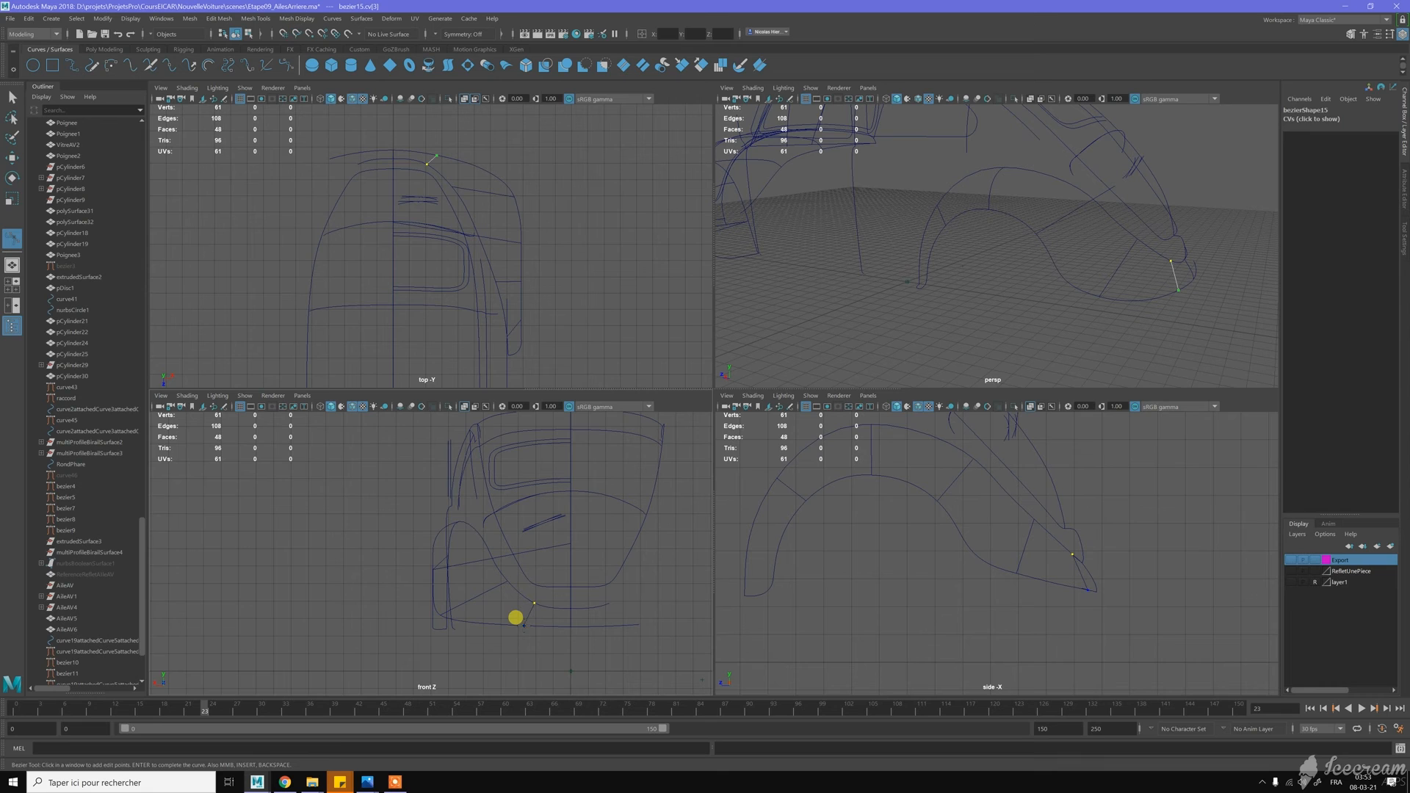
{"action": "key", "text": "w"}
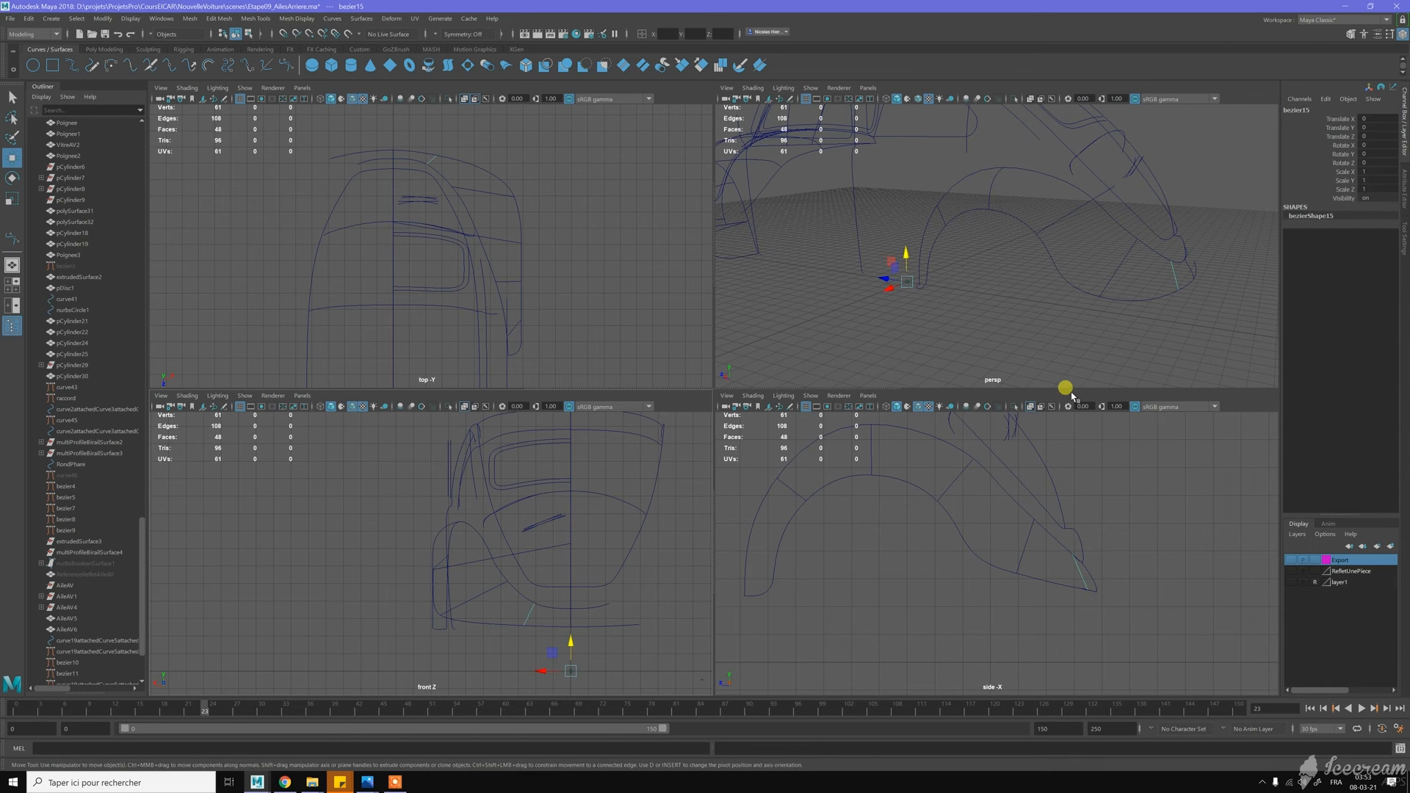
Select all control vertices of the connecting curve near the apron's lower tip and convert them to Bezier Corner
{"action": "left_click_drag", "start_coordinate": [1165, 277], "coordinate": [1065, 294], "text": "alt"}
{"action": "right_click", "coordinate": [1065, 295]}
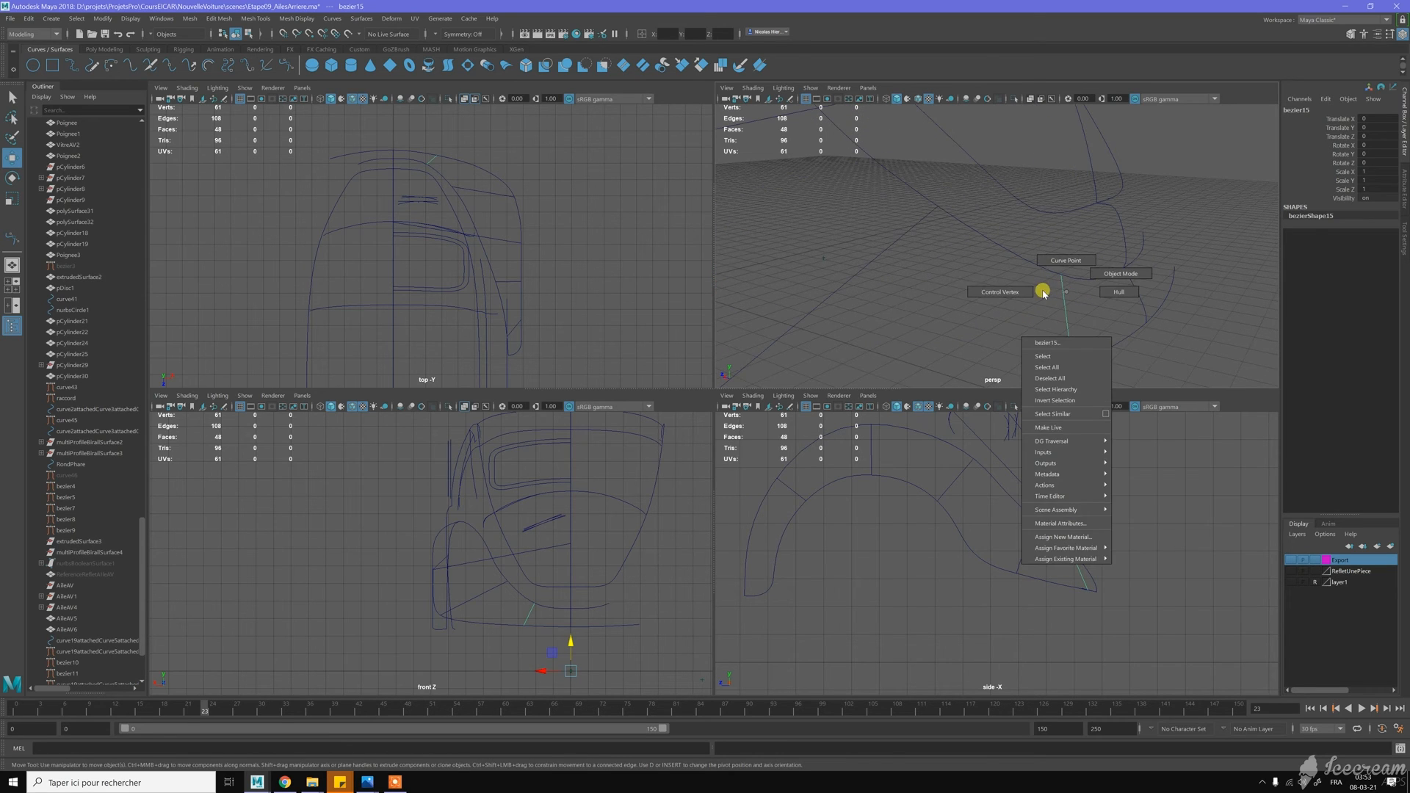
{"action": "left_click", "coordinate": [1043, 293]}
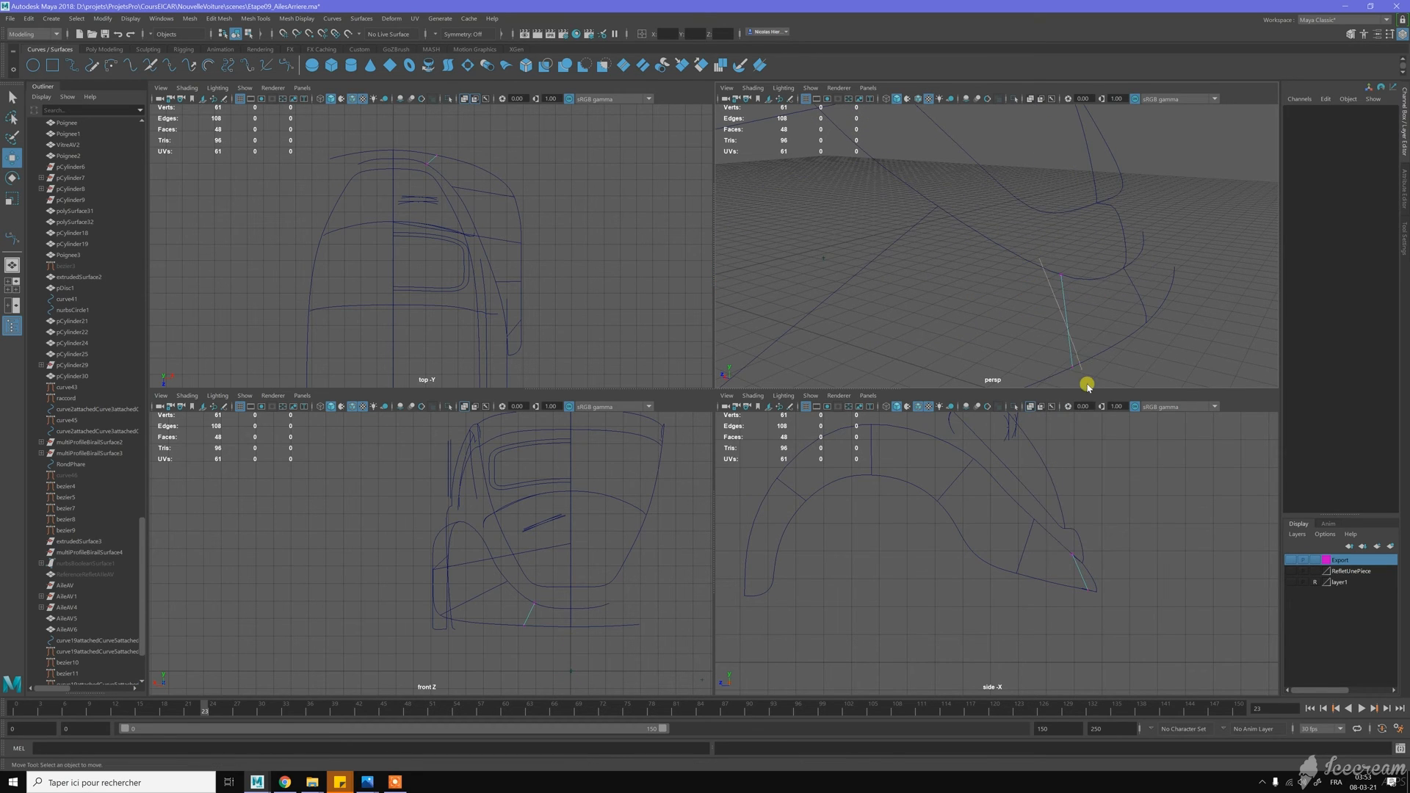
{"action": "left_click_drag", "start_coordinate": [1032, 243], "coordinate": [1073, 367]}
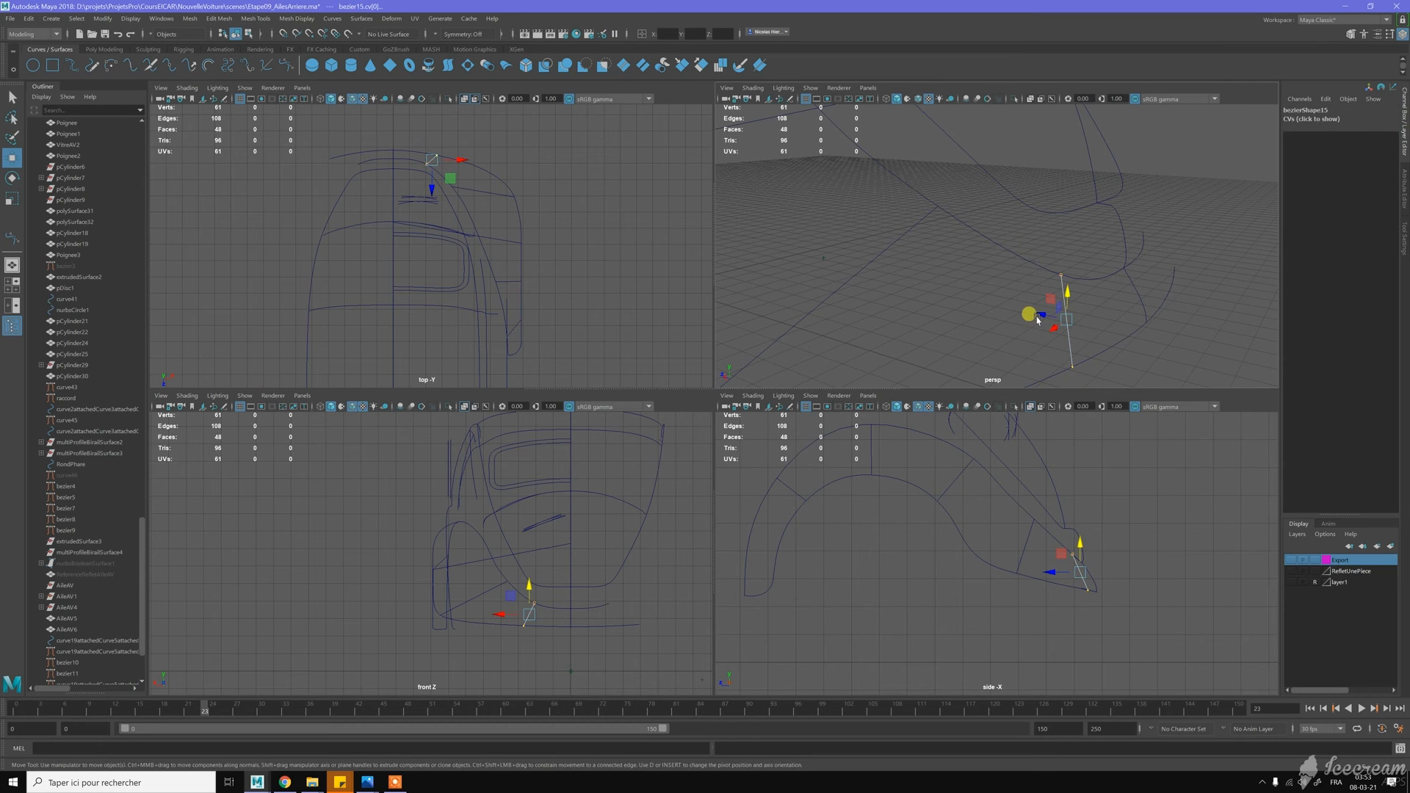
{"action": "right_click_drag", "start_coordinate": [972, 267], "coordinate": [927, 270], "text": "shift"}
Move the apron connecting curve's upper and lower tangent handles in the side view to bow it outward like the adjacent rear edge
{"action": "left_click_drag", "start_coordinate": [1003, 305], "coordinate": [1077, 353]}
{"action": "scroll", "coordinate": [1122, 528], "scroll_direction": "up", "scroll_amount": 2}
{"action": "scroll", "coordinate": [1124, 529], "scroll_direction": "up", "scroll_amount": 3}
{"action": "scroll", "coordinate": [946, 453], "scroll_direction": "up", "scroll_amount": 4}
{"action": "middle_click_drag", "start_coordinate": [1147, 540], "coordinate": [968, 517], "text": "alt"}
{"action": "left_click_drag", "start_coordinate": [969, 515], "coordinate": [1017, 506]}
{"action": "left_click", "coordinate": [934, 522]}
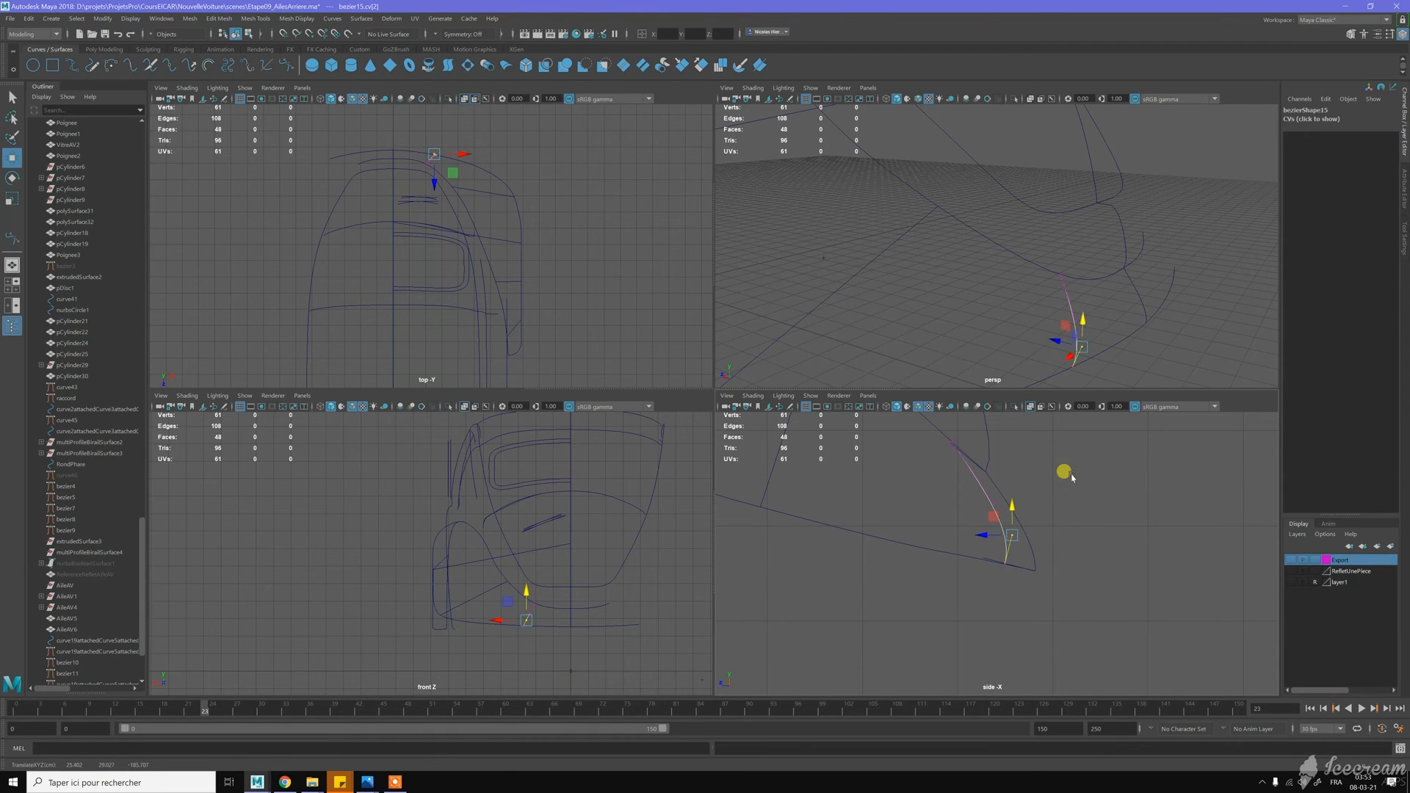
{"action": "left_click", "coordinate": [1066, 525]}
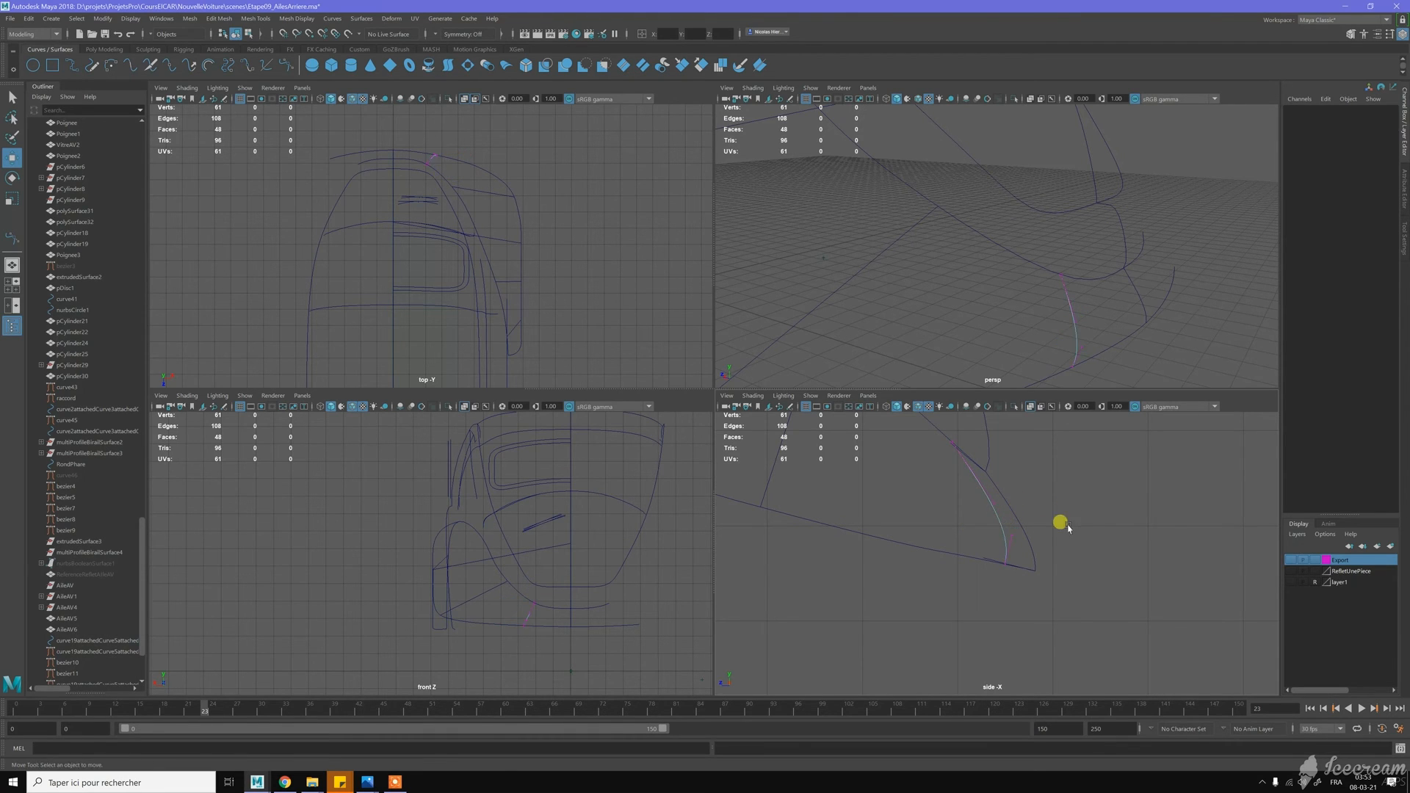
{"action": "left_click", "coordinate": [995, 504]}
{"action": "left_click_drag", "start_coordinate": [993, 476], "coordinate": [1001, 477]}
{"action": "right_click_drag", "start_coordinate": [1118, 506], "coordinate": [915, 484], "text": "alt"}
{"action": "middle_click_drag", "start_coordinate": [913, 484], "coordinate": [985, 546], "text": "alt"}
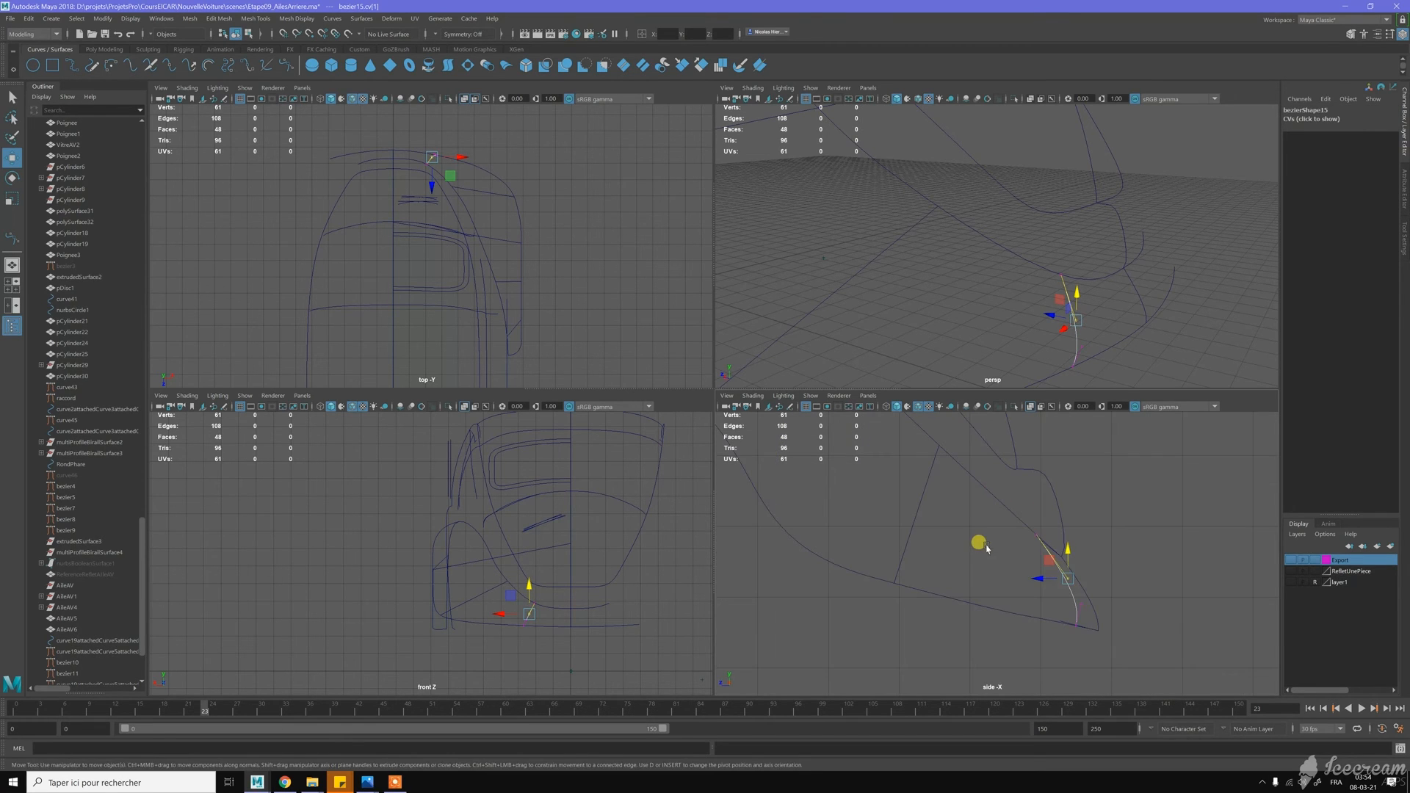
Select all control vertices of the connecting curve across the rear part of the fender and convert them to Bezier Corner
{"action": "left_click", "coordinate": [919, 501]}
{"action": "left_click_drag", "start_coordinate": [982, 369], "coordinate": [929, 325], "text": "alt"}
{"action": "right_click_drag", "start_coordinate": [926, 325], "coordinate": [883, 313]}
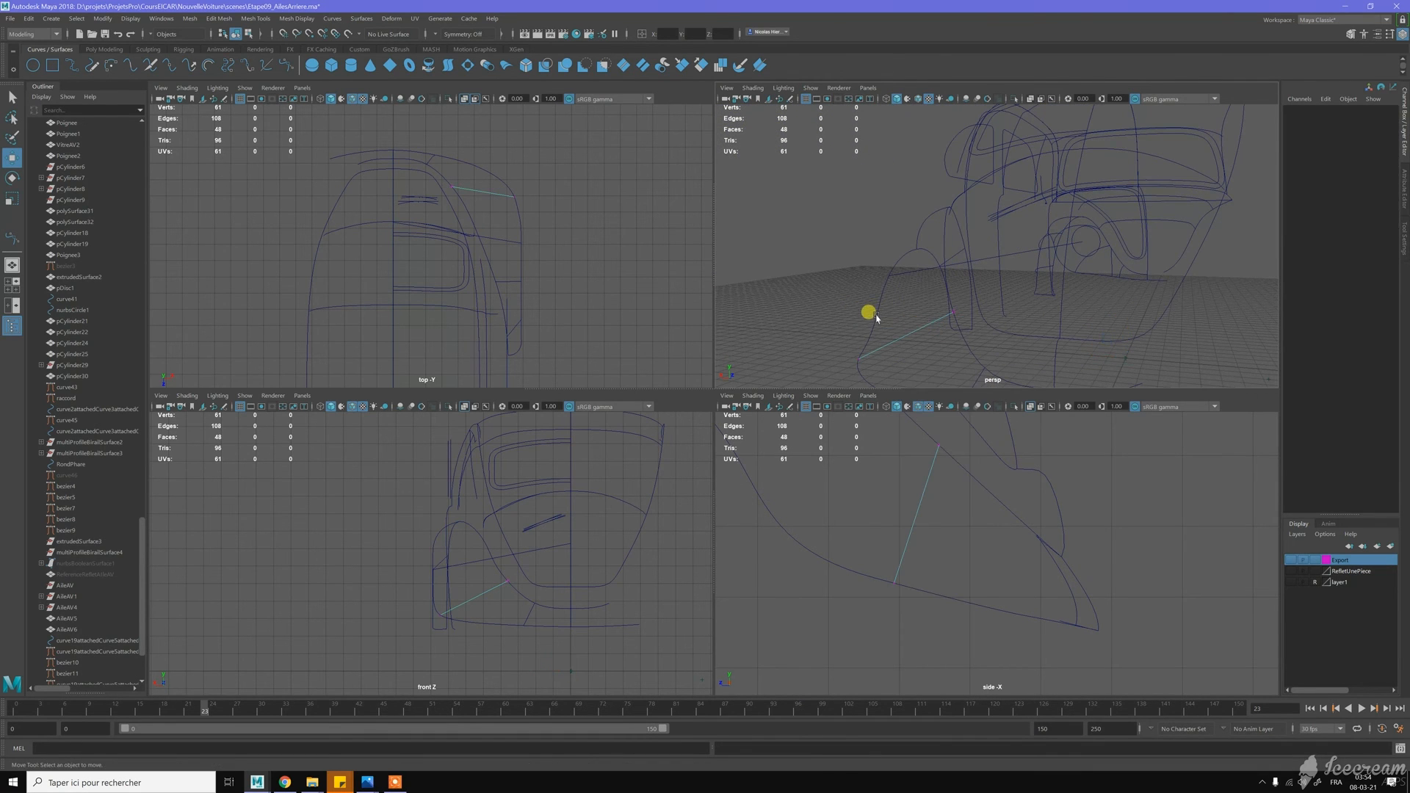
{"action": "left_click_drag", "start_coordinate": [821, 286], "coordinate": [953, 373]}
{"action": "right_click_drag", "start_coordinate": [844, 273], "coordinate": [781, 273]}
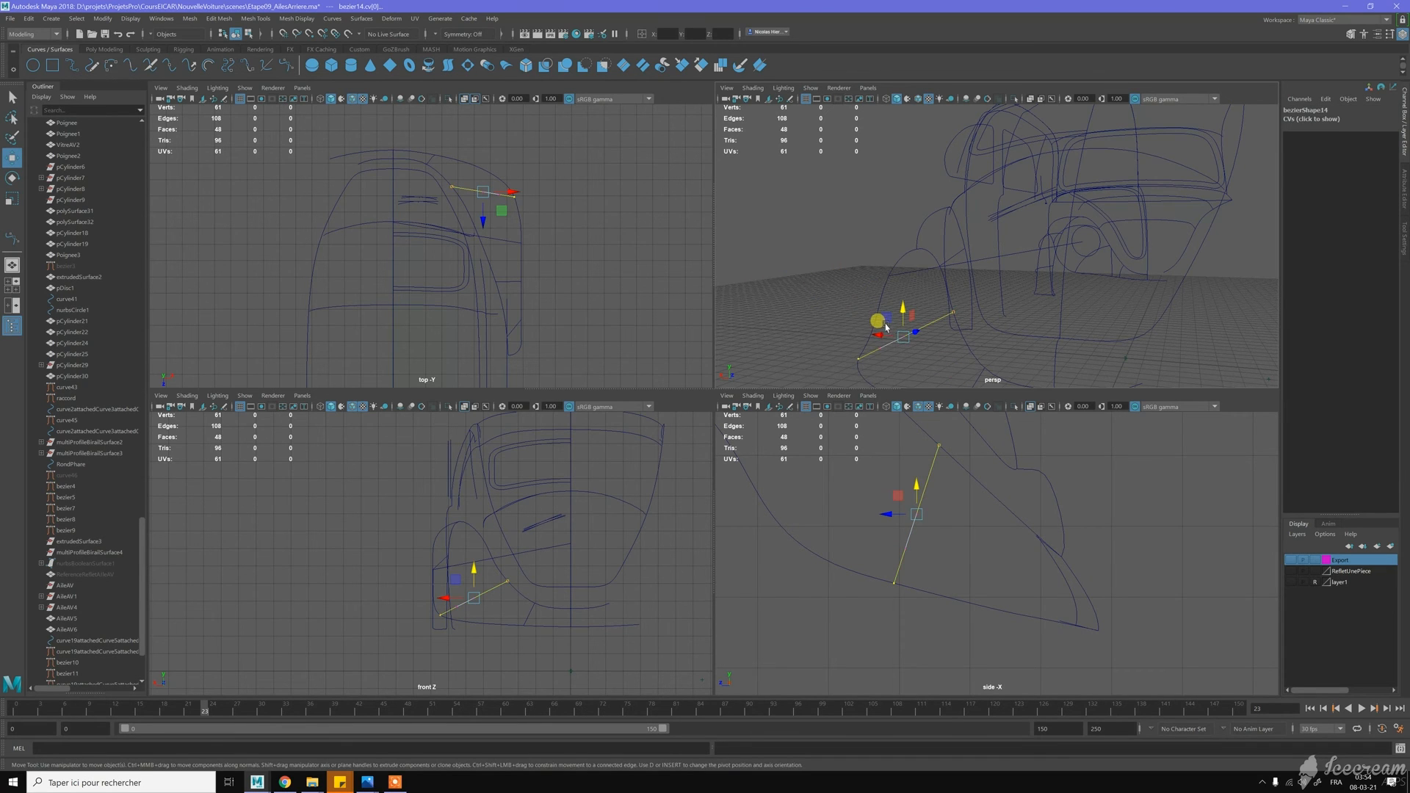
Move the rear fender connecting curve's tangent handles up and outward to bow it into a rounded fender profile
{"action": "left_click_drag", "start_coordinate": [855, 313], "coordinate": [925, 353]}
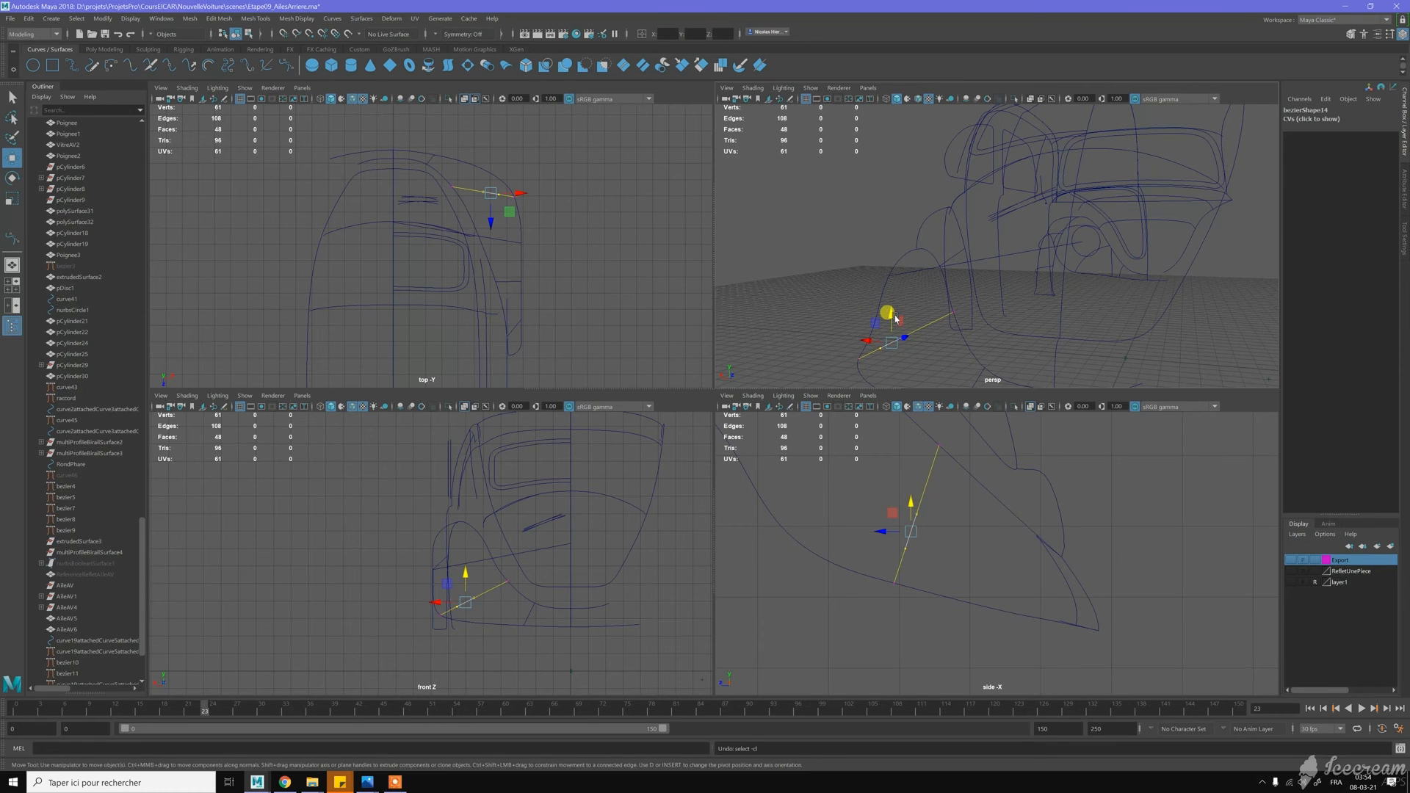
{"action": "left_click_drag", "start_coordinate": [903, 311], "coordinate": [820, 340]}
{"action": "scroll", "coordinate": [591, 220], "scroll_direction": "up", "scroll_amount": 3}
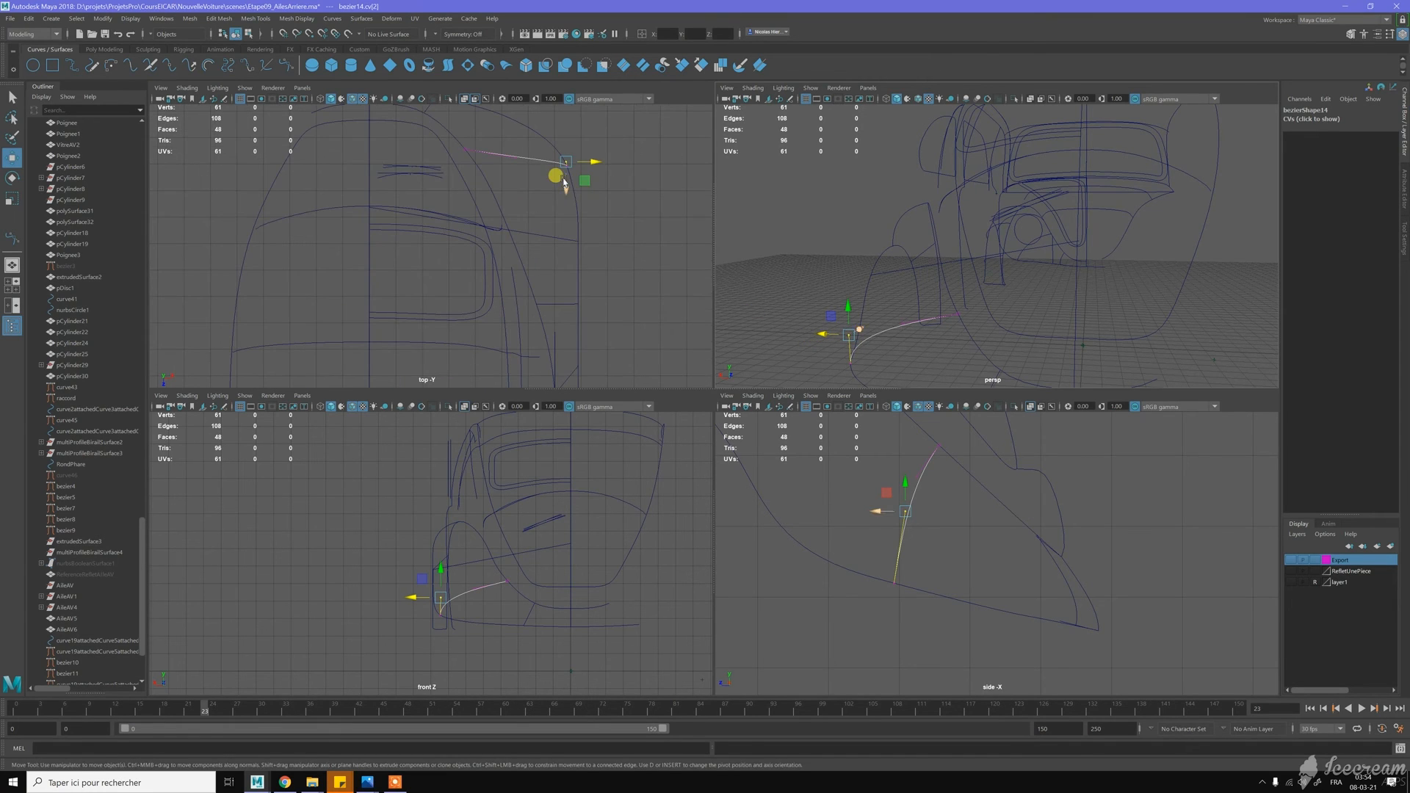
{"action": "left_click", "coordinate": [566, 185]}
{"action": "key", "text": "ctrl+z"}
{"action": "left_click_drag", "start_coordinate": [564, 191], "coordinate": [559, 192]}
Slide the lower end vertex of the rear fender connecting curve rearward along the fender's lower edge with curve snapping
{"action": "middle_click_drag", "start_coordinate": [501, 175], "coordinate": [510, 258], "text": "alt"}
{"action": "left_click_drag", "start_coordinate": [578, 256], "coordinate": [629, 265]}
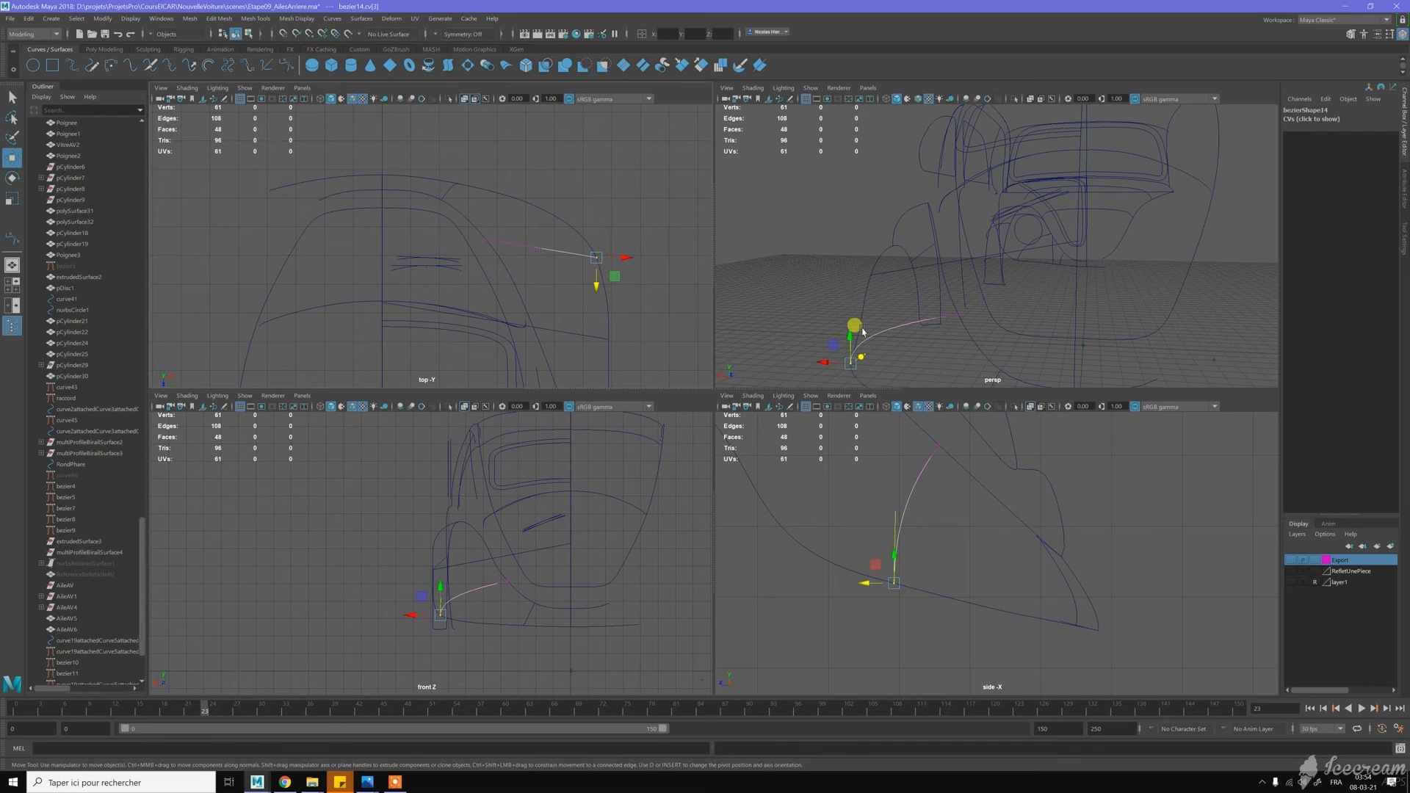
{"action": "right_click_drag", "start_coordinate": [880, 334], "coordinate": [905, 316]}
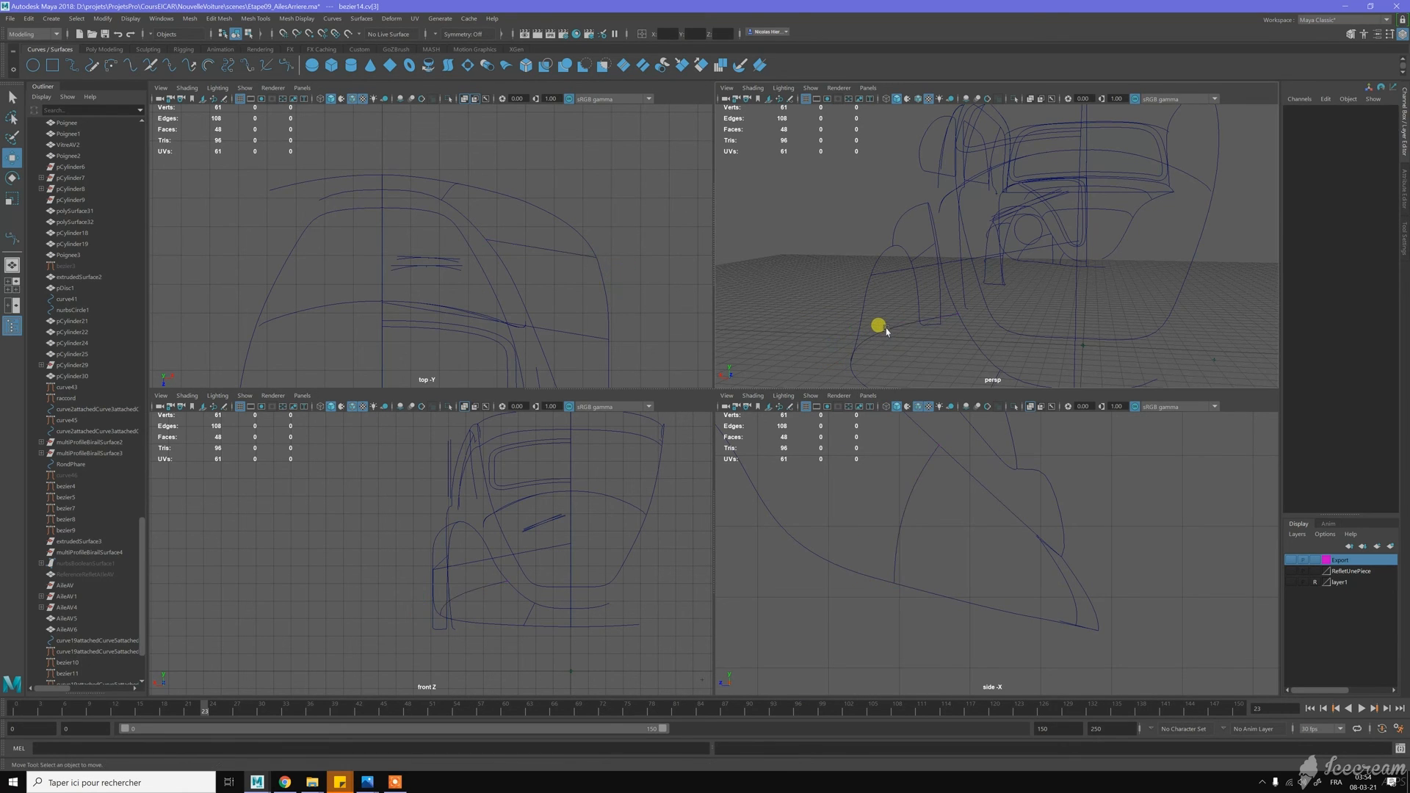
{"action": "right_click_drag", "start_coordinate": [580, 233], "coordinate": [547, 229]}
{"action": "left_click_drag", "start_coordinate": [573, 236], "coordinate": [612, 280]}
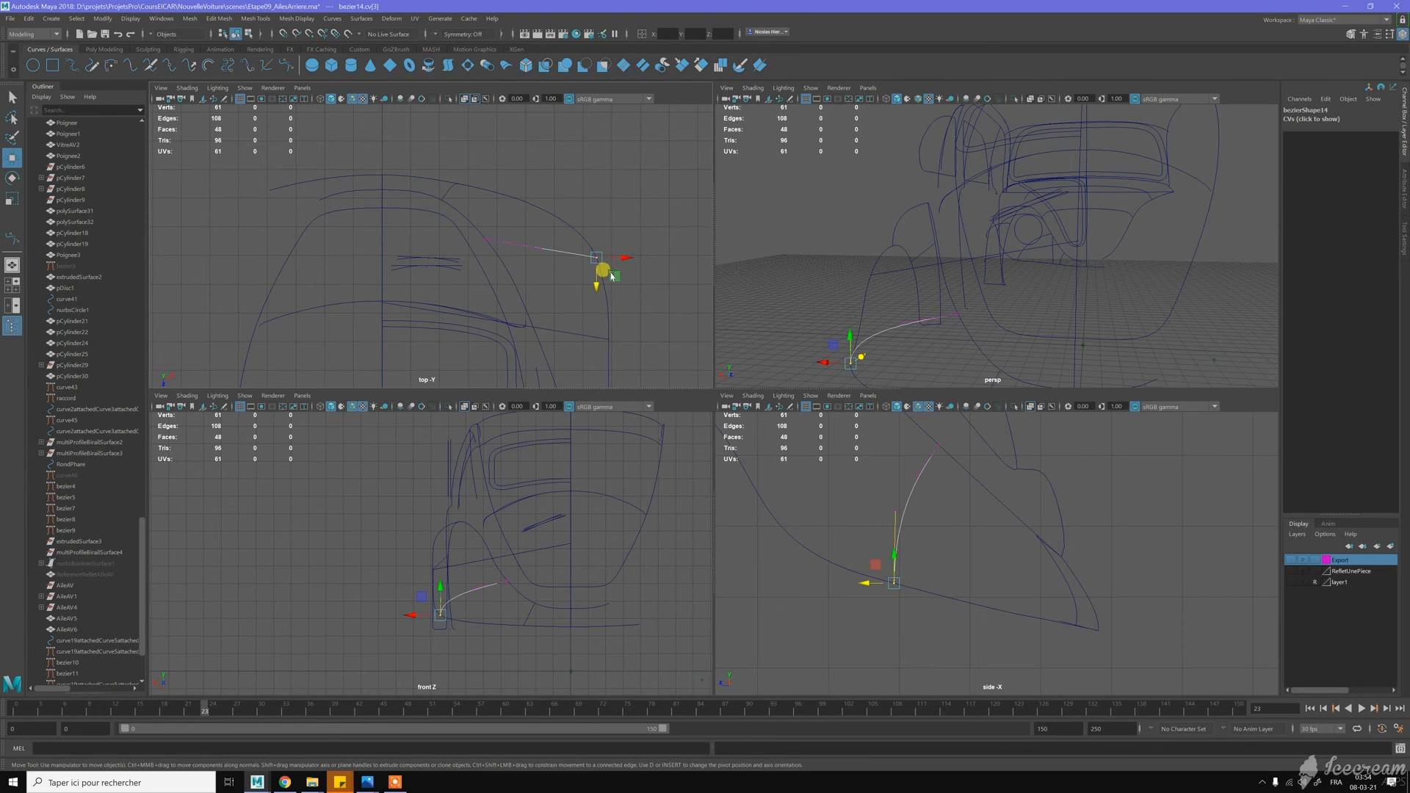
{"action": "key", "text": "c"}
{"action": "middle_click_drag", "start_coordinate": [573, 228], "coordinate": [574, 228]}
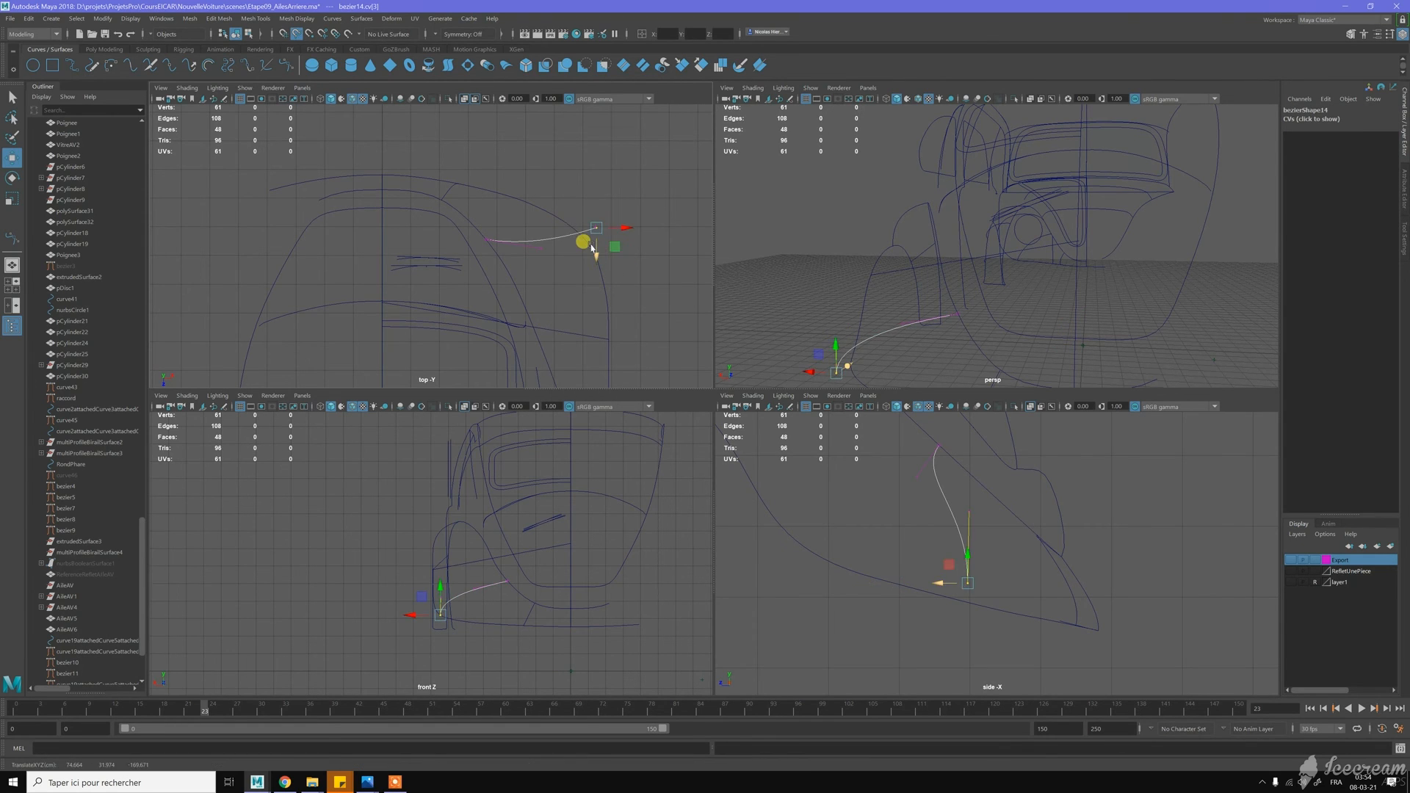
{"action": "key", "text": "c"}
{"action": "middle_click_drag", "start_coordinate": [550, 214], "coordinate": [580, 235]}
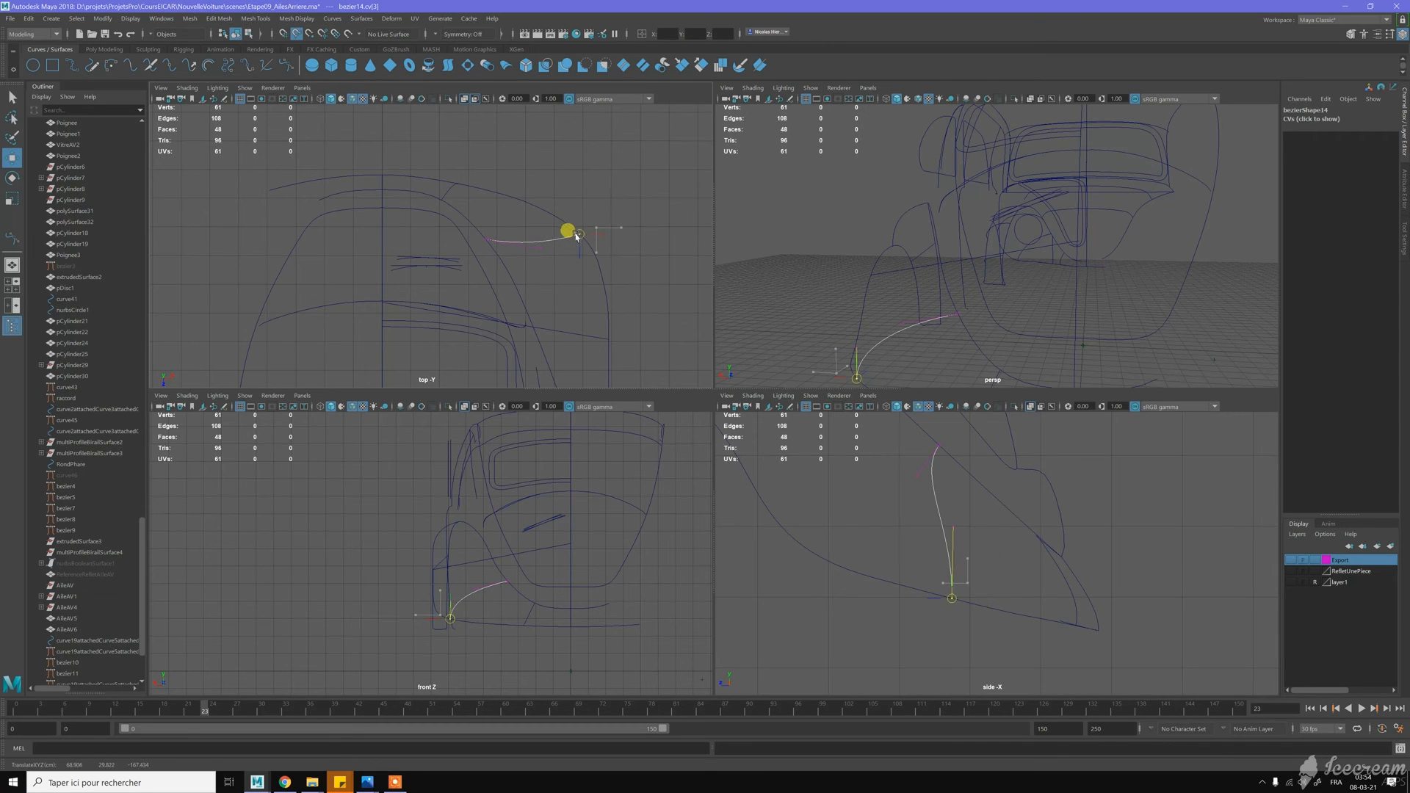
Slide the curve's upper end along the fender's inner edge and move its tangent handles in line with the ends in the top view
{"action": "left_click_drag", "start_coordinate": [479, 232], "coordinate": [501, 262]}
{"action": "key", "text": "c"}
{"action": "middle_click_drag", "start_coordinate": [512, 286], "coordinate": [491, 261]}
{"action": "left_click", "coordinate": [553, 266]}
{"action": "middle_click_drag", "start_coordinate": [562, 277], "coordinate": [557, 266]}
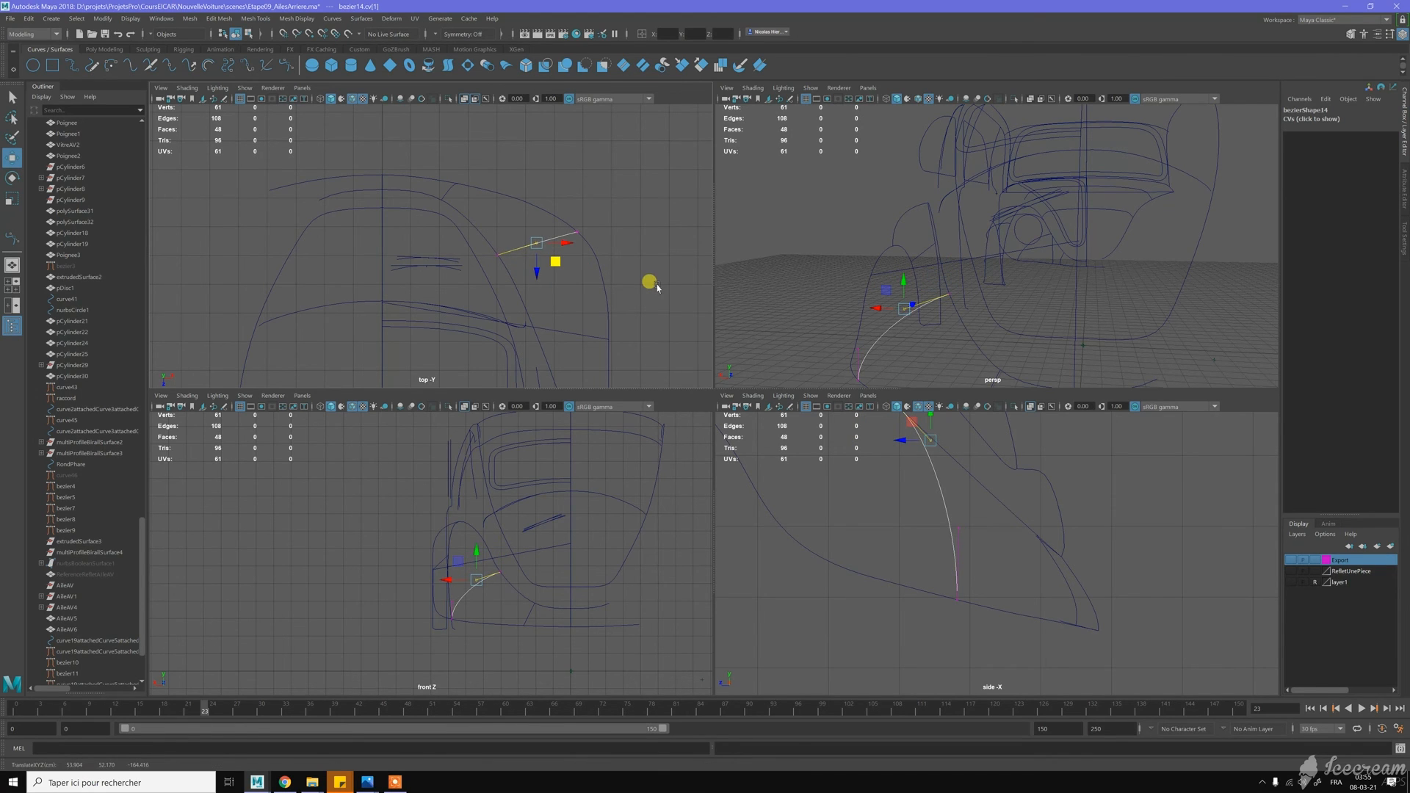
Curve-snap the connecting curve behind the wheel top so its ends meet the fender's inner edge and the wheel arch instead of the car's centreline
{"action": "left_click", "coordinate": [587, 334]}
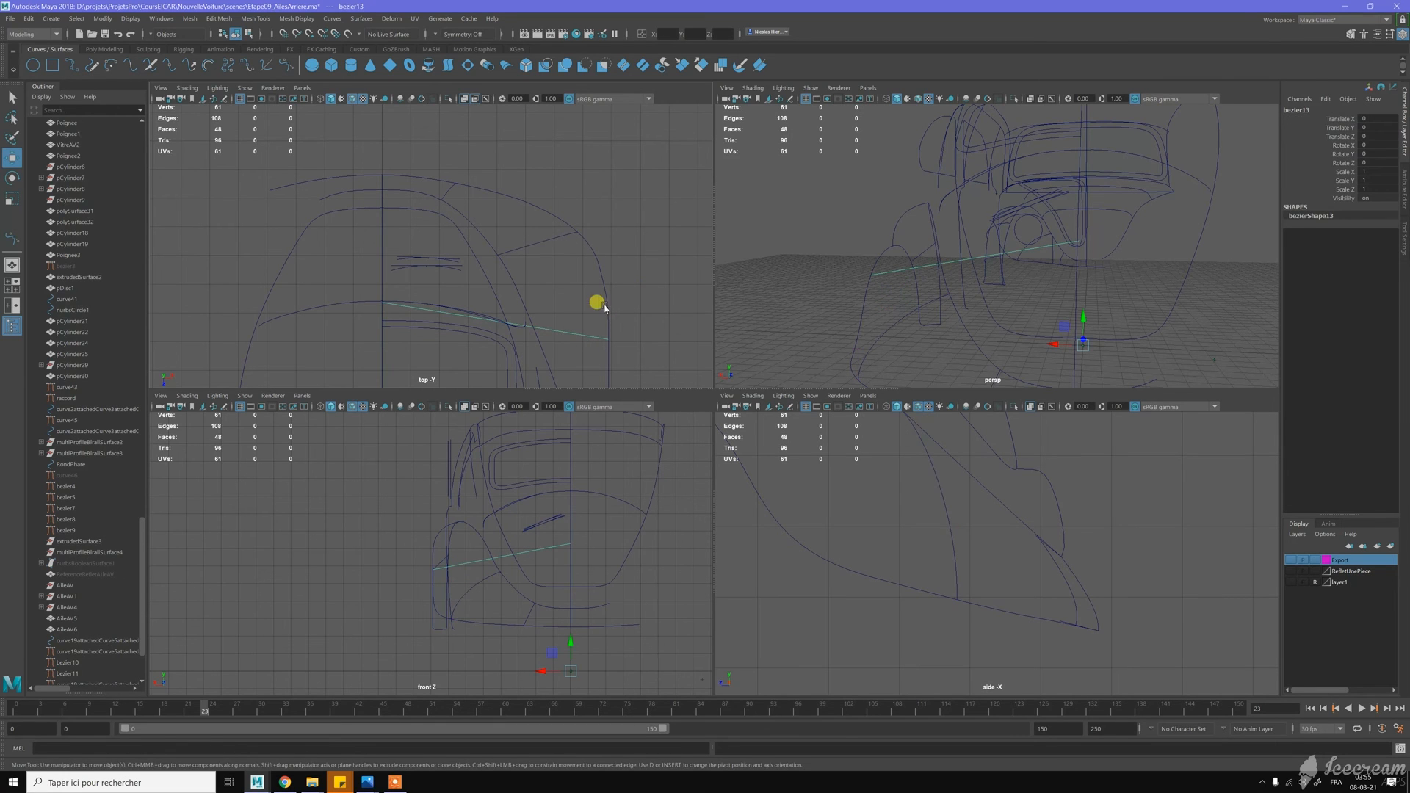
{"action": "left_click_drag", "start_coordinate": [879, 270], "coordinate": [981, 243], "text": "alt"}
{"action": "mouse_move", "coordinate": [1018, 227]}
{"action": "right_mouse_down"}
{"action": "mouse_move", "coordinate": [1002, 227]}
{"action": "mouse_move", "coordinate": [1018, 220]}
{"action": "right_mouse_up"}
{"action": "left_click_drag", "start_coordinate": [1033, 218], "coordinate": [1051, 237]}
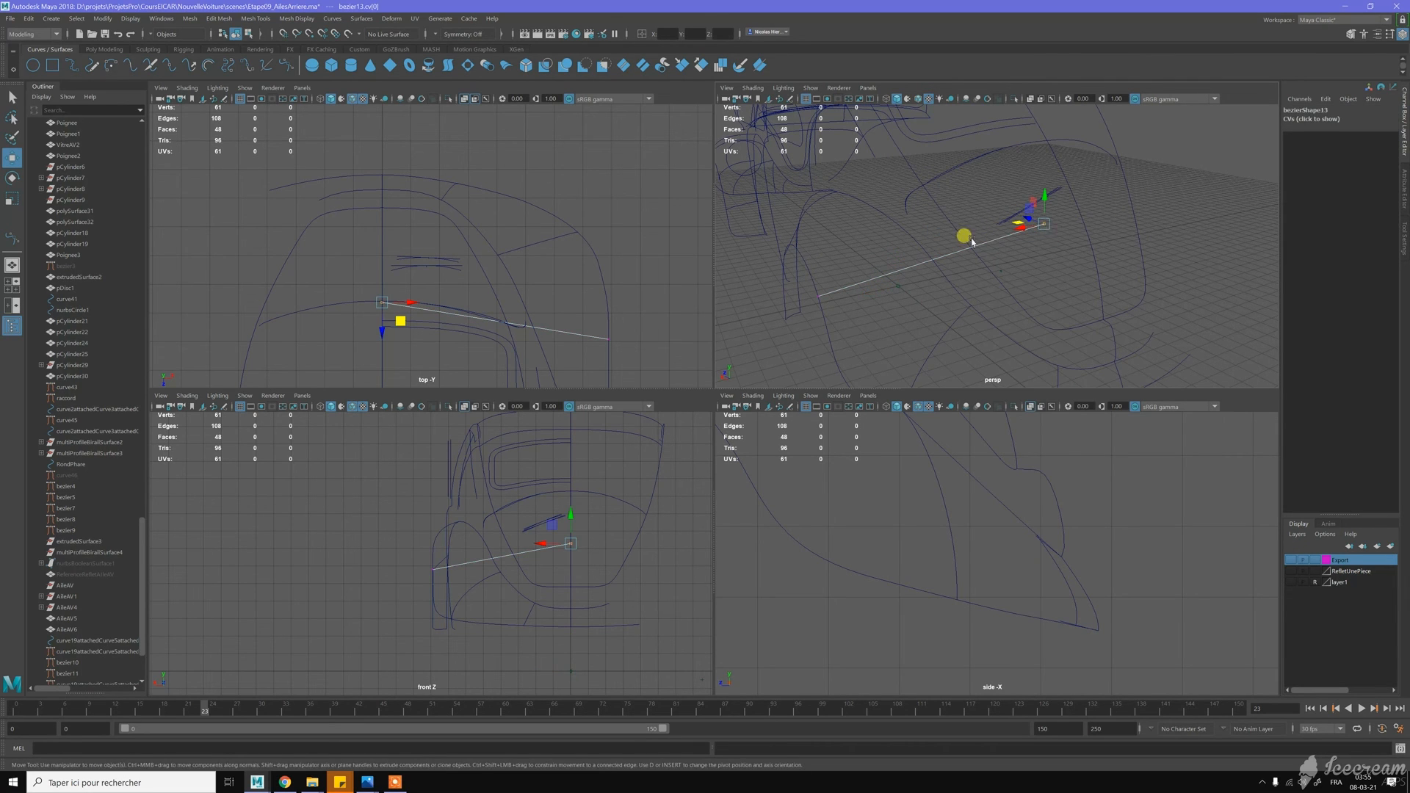
{"action": "middle_click_drag", "start_coordinate": [635, 307], "coordinate": [577, 245], "text": "alt"}
{"action": "key", "text": "c"}
{"action": "scroll", "coordinate": [580, 241], "scroll_direction": "down", "scroll_amount": 1}
{"action": "middle_click_drag", "start_coordinate": [563, 186], "coordinate": [593, 257], "text": "alt"}
{"action": "middle_click_drag", "start_coordinate": [535, 305], "coordinate": [508, 179], "text": "alt"}
{"action": "scroll", "coordinate": [558, 295], "scroll_direction": "up", "scroll_amount": 1}
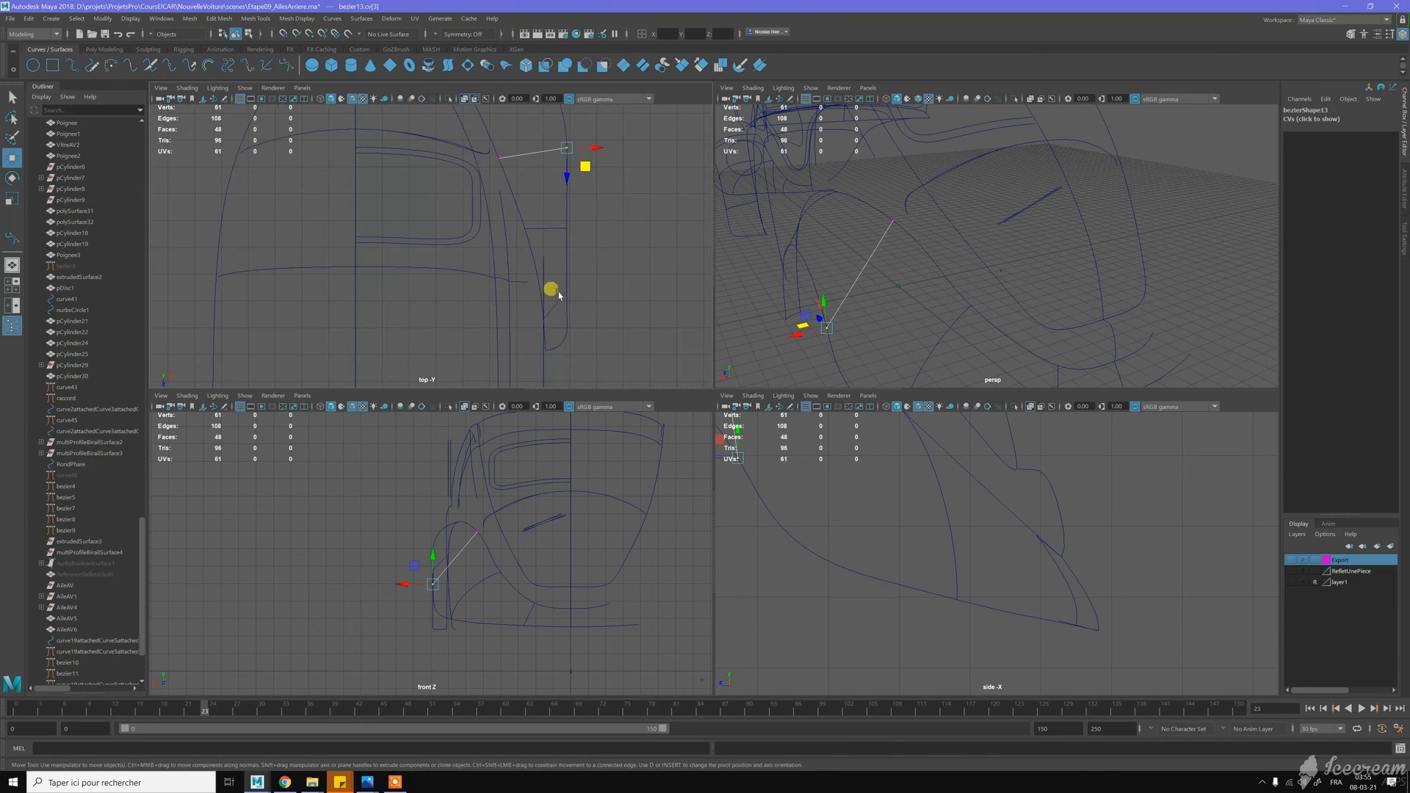
Convert the vertices of the connecting curve behind the wheel top to Bezier Corner and raise its tangent handles in the front view
{"action": "left_click", "coordinate": [556, 304]}
{"action": "left_click_drag", "start_coordinate": [807, 236], "coordinate": [957, 274], "text": "alt"}
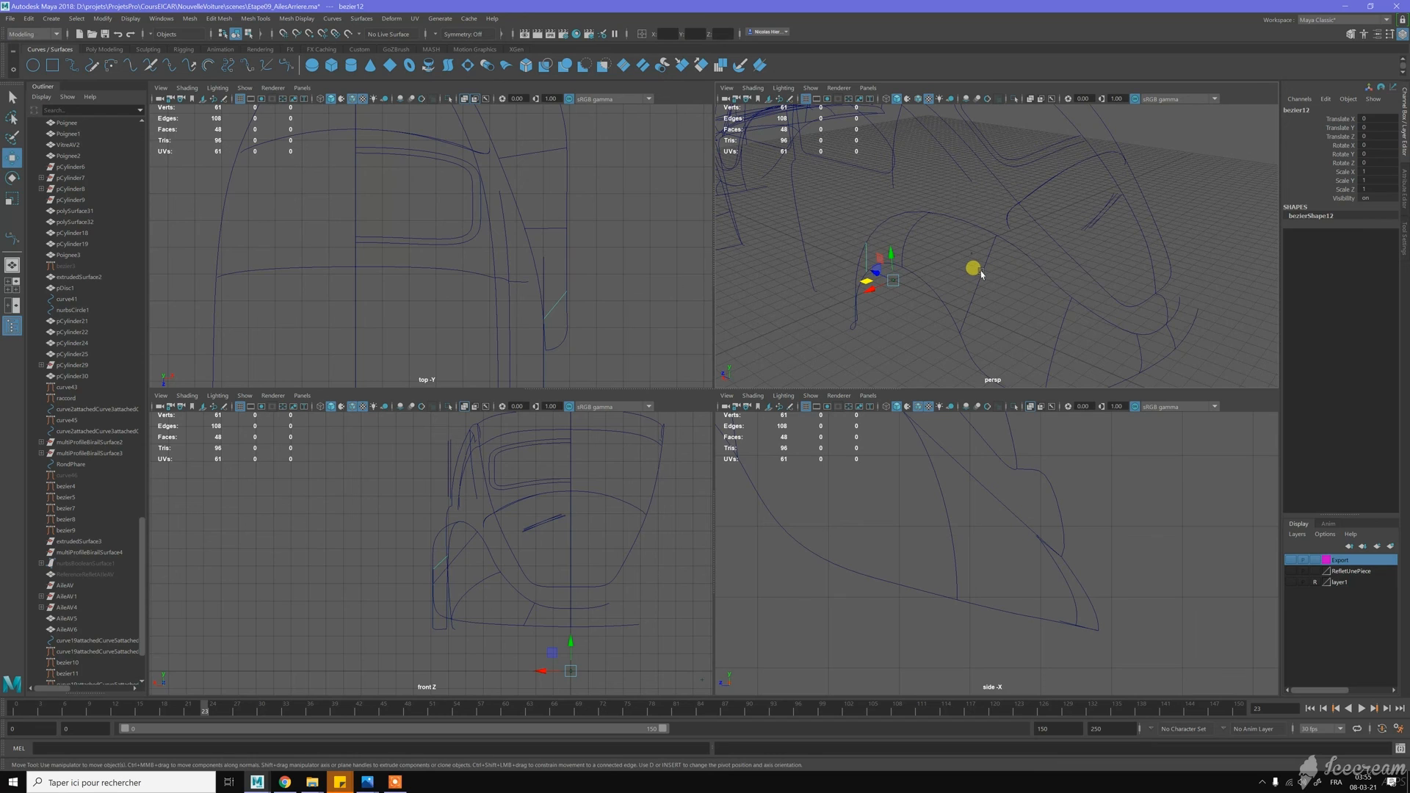
{"action": "right_click_drag", "start_coordinate": [981, 274], "coordinate": [951, 270]}
{"action": "left_click_drag", "start_coordinate": [925, 214], "coordinate": [1020, 352]}
{"action": "right_click_drag", "start_coordinate": [1024, 307], "coordinate": [975, 308]}
{"action": "left_click_drag", "start_coordinate": [1014, 308], "coordinate": [884, 284], "text": "alt"}
{"action": "left_click_drag", "start_coordinate": [439, 538], "coordinate": [444, 507]}
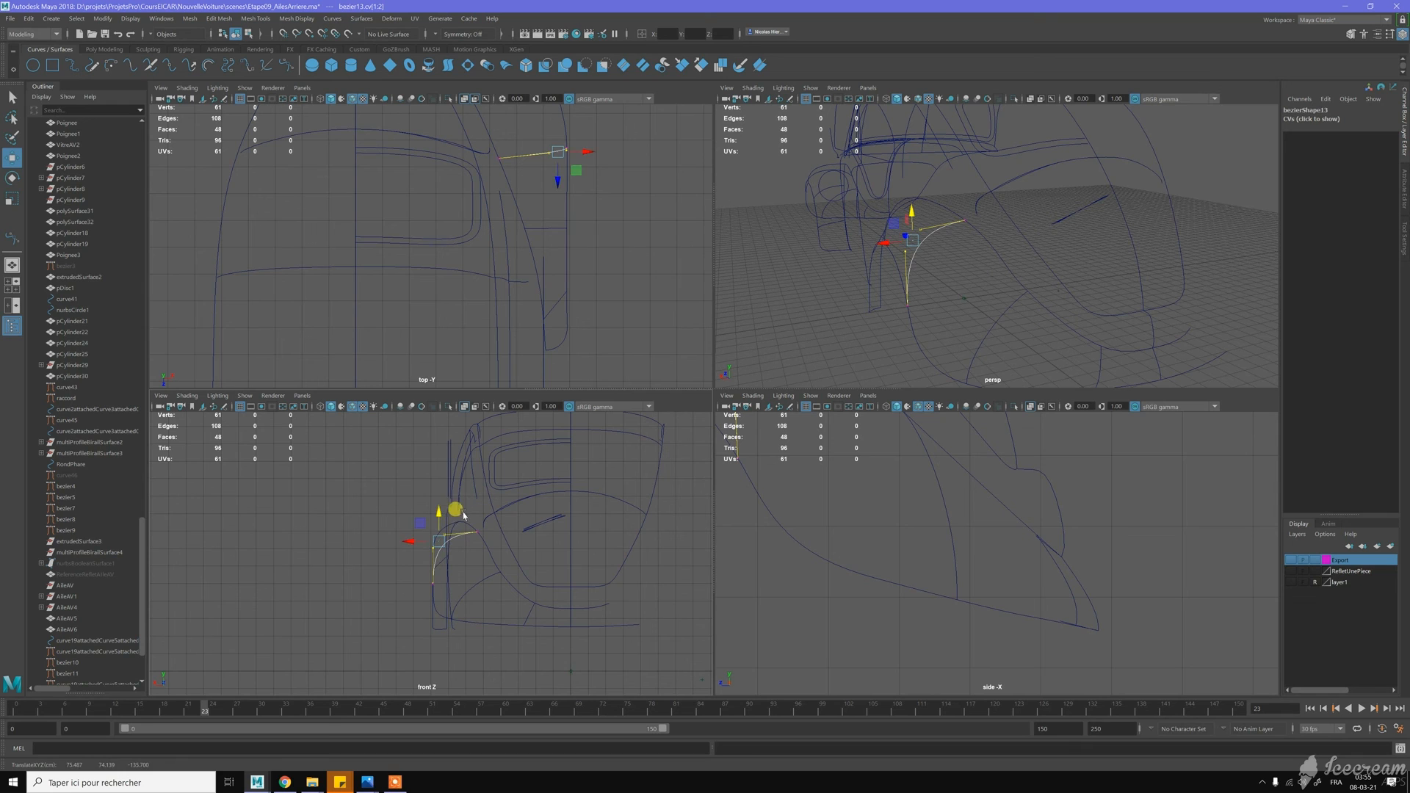
Select all control vertices of the short connecting curve on the front part of the fender and convert them to Bezier Corner
{"action": "left_click", "coordinate": [367, 519]}
{"action": "left_click_drag", "start_coordinate": [907, 276], "coordinate": [971, 277], "text": "alt"}
{"action": "left_click", "coordinate": [970, 274]}
{"action": "right_click_drag", "start_coordinate": [984, 259], "coordinate": [960, 257]}
{"action": "left_click_drag", "start_coordinate": [1000, 315], "coordinate": [890, 245]}
{"action": "right_click", "coordinate": [896, 246], "text": "shift"}
{"action": "right_click_drag", "start_coordinate": [867, 248], "coordinate": [826, 244], "text": "shift"}
Move the front connecting curve's tangent handles outward in the top view to round it between the two fender edges
{"action": "left_click_drag", "start_coordinate": [921, 259], "coordinate": [885, 267], "text": "alt"}
{"action": "scroll", "coordinate": [893, 279], "scroll_direction": "up", "scroll_amount": 4}
{"action": "middle_click_drag", "start_coordinate": [895, 284], "coordinate": [962, 238], "text": "alt"}
{"action": "left_click_drag", "start_coordinate": [940, 245], "coordinate": [863, 265], "text": "alt"}
{"action": "left_click", "coordinate": [840, 237]}
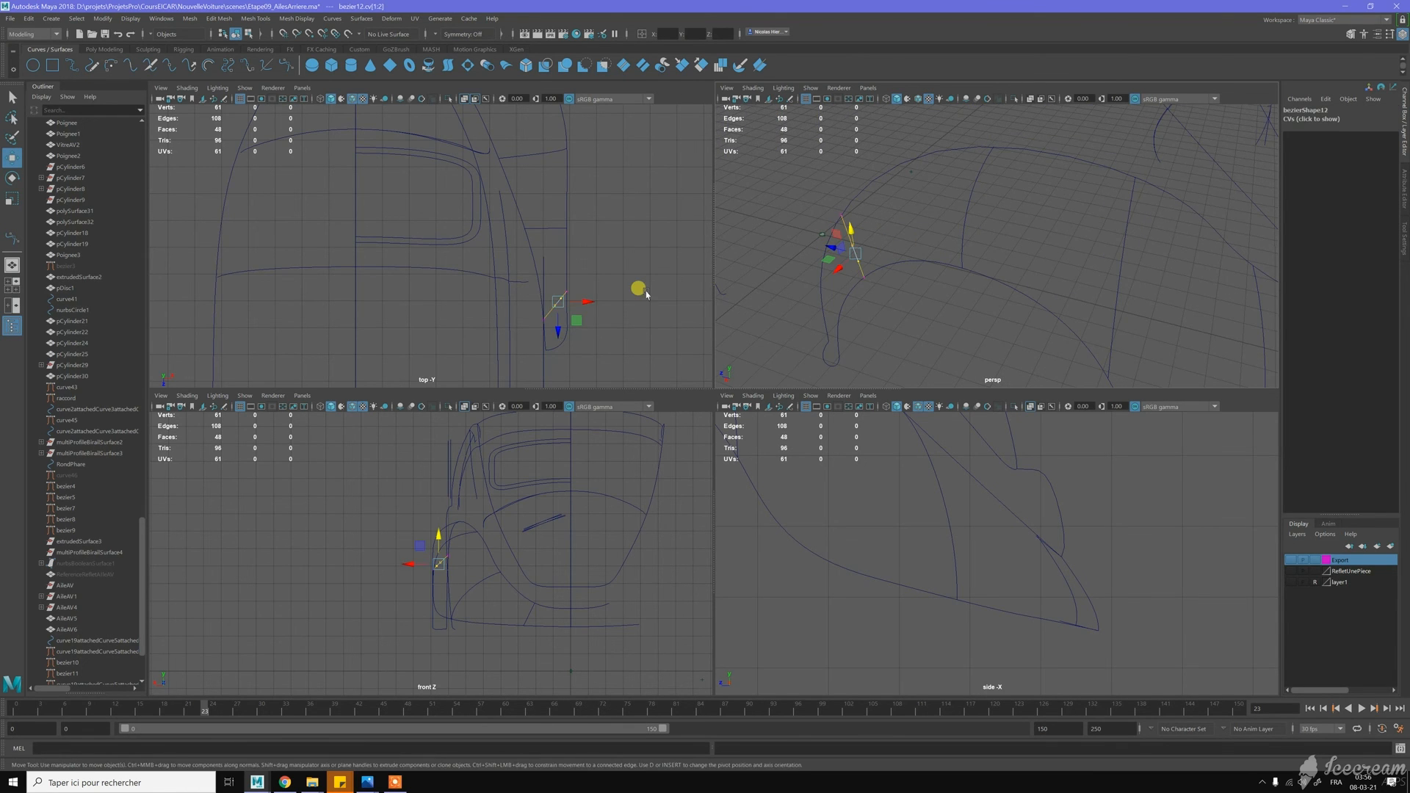
{"action": "left_click_drag", "start_coordinate": [589, 308], "coordinate": [591, 308]}
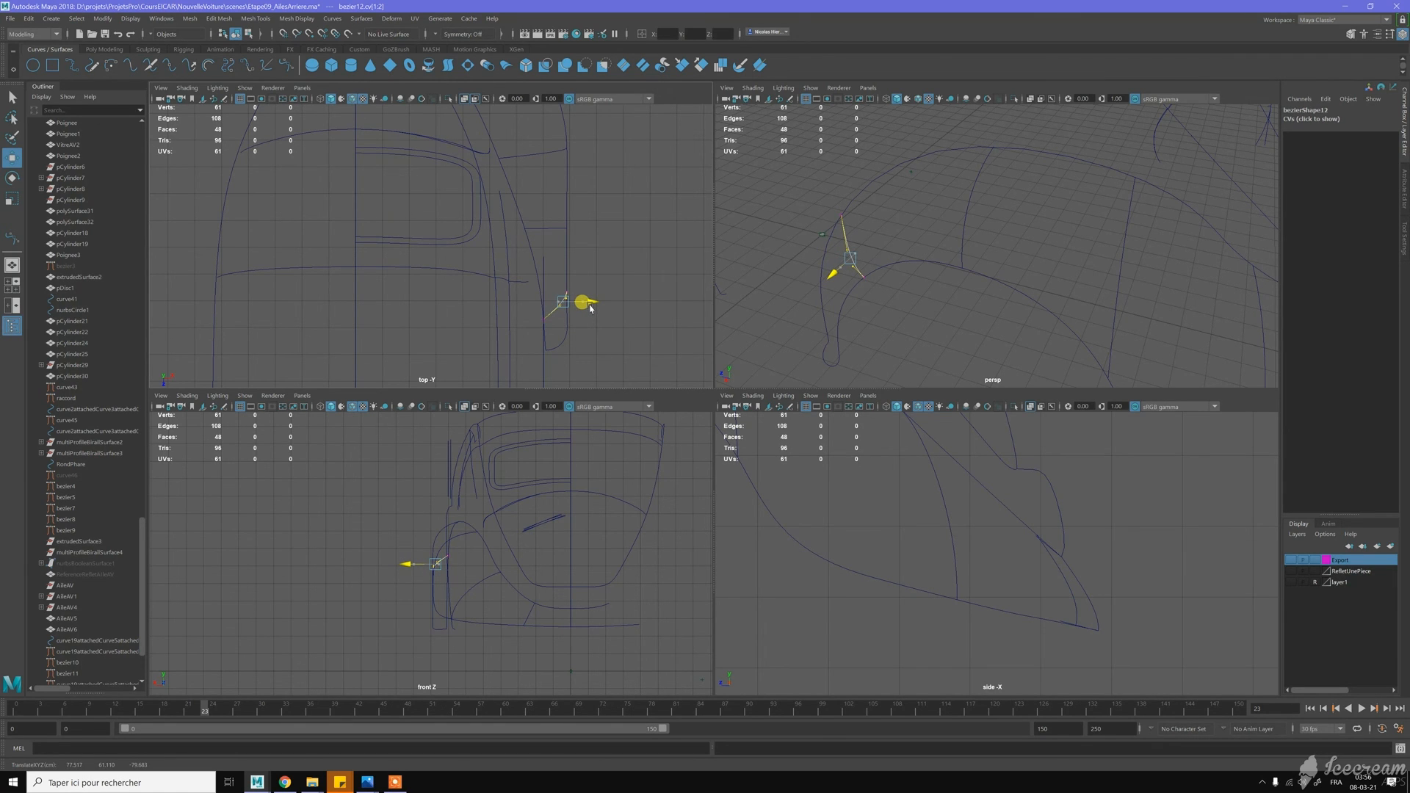
{"action": "left_click_drag", "start_coordinate": [561, 321], "coordinate": [598, 301]}
{"action": "left_click", "coordinate": [698, 280]}
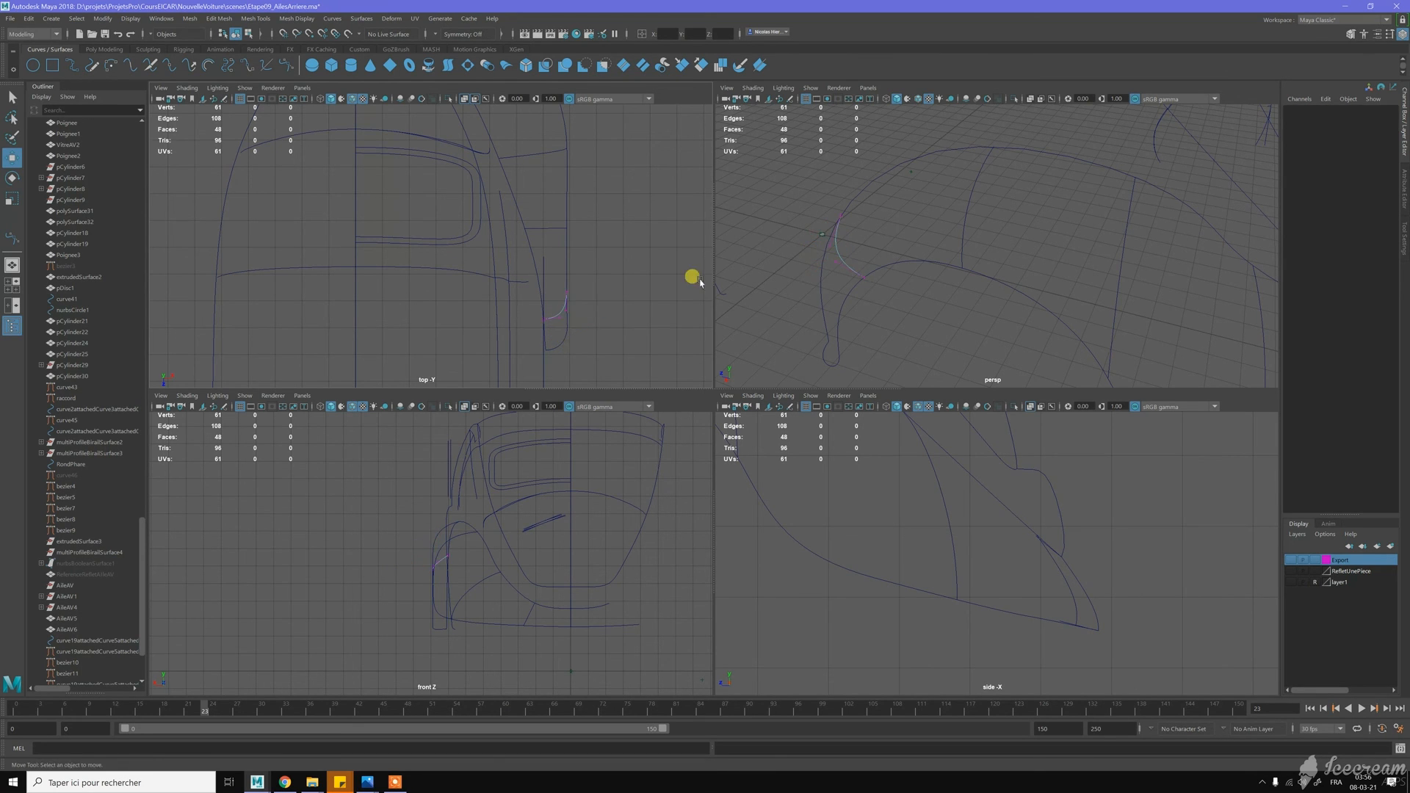
Reposition the front connecting curve's tangent handles in the side view so it runs straight across the wheel arch band
{"action": "right_click_drag", "start_coordinate": [835, 253], "coordinate": [888, 233]}
{"action": "scroll", "coordinate": [911, 238], "scroll_direction": "down", "scroll_amount": 4}
{"action": "left_click_drag", "start_coordinate": [915, 252], "coordinate": [932, 226], "text": "alt"}
{"action": "left_click", "coordinate": [946, 211]}
{"action": "scroll", "coordinate": [882, 529], "scroll_direction": "down", "scroll_amount": 5}
{"action": "middle_click_drag", "start_coordinate": [807, 545], "coordinate": [1077, 566], "text": "alt"}
{"action": "scroll", "coordinate": [926, 497], "scroll_direction": "up", "scroll_amount": 3}
{"action": "right_click_drag", "start_coordinate": [953, 439], "coordinate": [897, 441]}
{"action": "mouse_move", "coordinate": [898, 450]}
{"action": "left_mouse_down"}
{"action": "mouse_move", "coordinate": [922, 471]}
{"action": "mouse_move", "coordinate": [884, 441]}
{"action": "mouse_move", "coordinate": [898, 437]}
{"action": "left_mouse_up"}
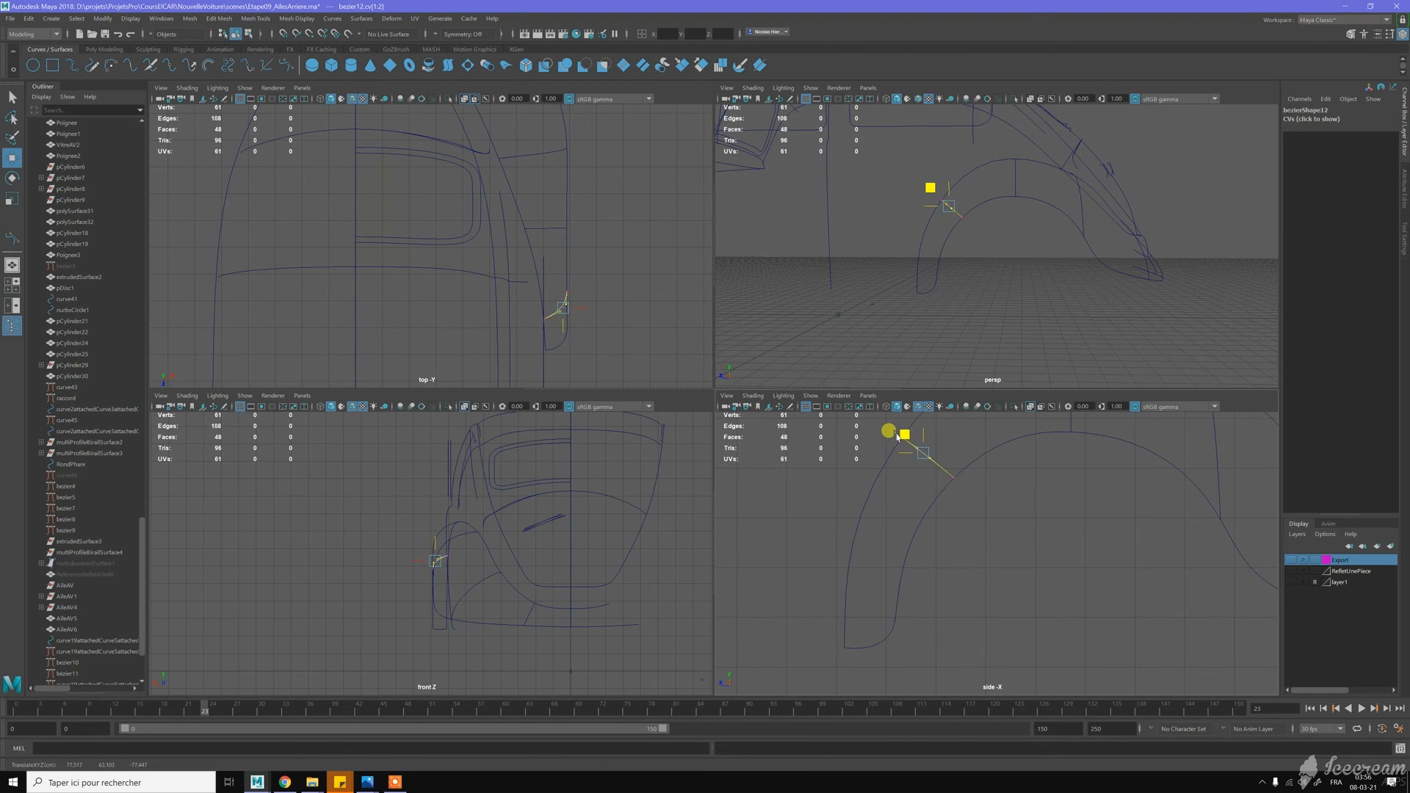
{"action": "middle_click_drag", "start_coordinate": [1050, 494], "coordinate": [948, 523], "text": "alt"}
{"action": "scroll", "coordinate": [927, 503], "scroll_direction": "down", "scroll_amount": 2}
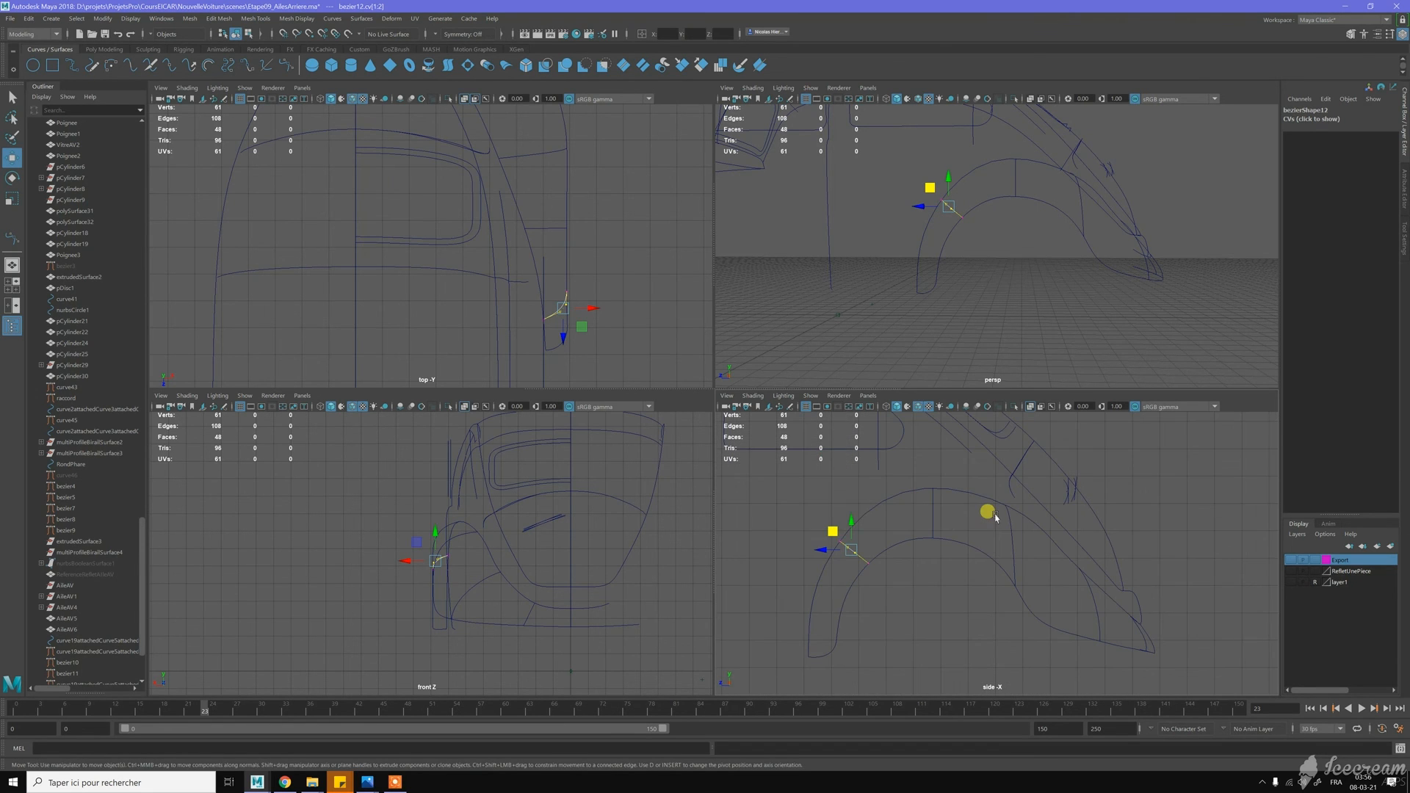
{"action": "left_click", "coordinate": [1019, 549]}
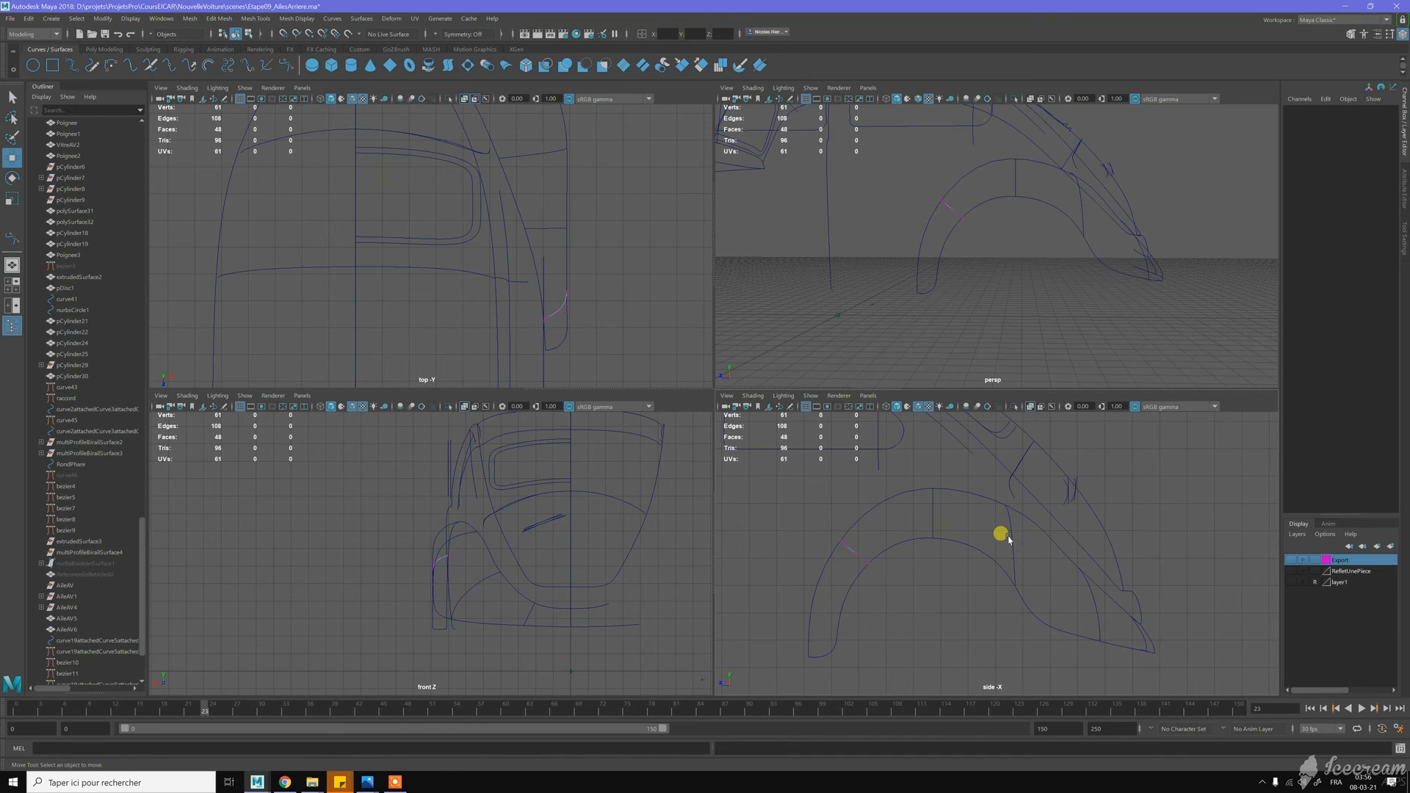
Slide the upper end of the connecting curve behind the wheel top rearward and its lower end forward along their edges using curve snapping
{"action": "left_click", "coordinate": [1008, 539]}
{"action": "left_click_drag", "start_coordinate": [1039, 252], "coordinate": [711, 232], "text": "alt"}
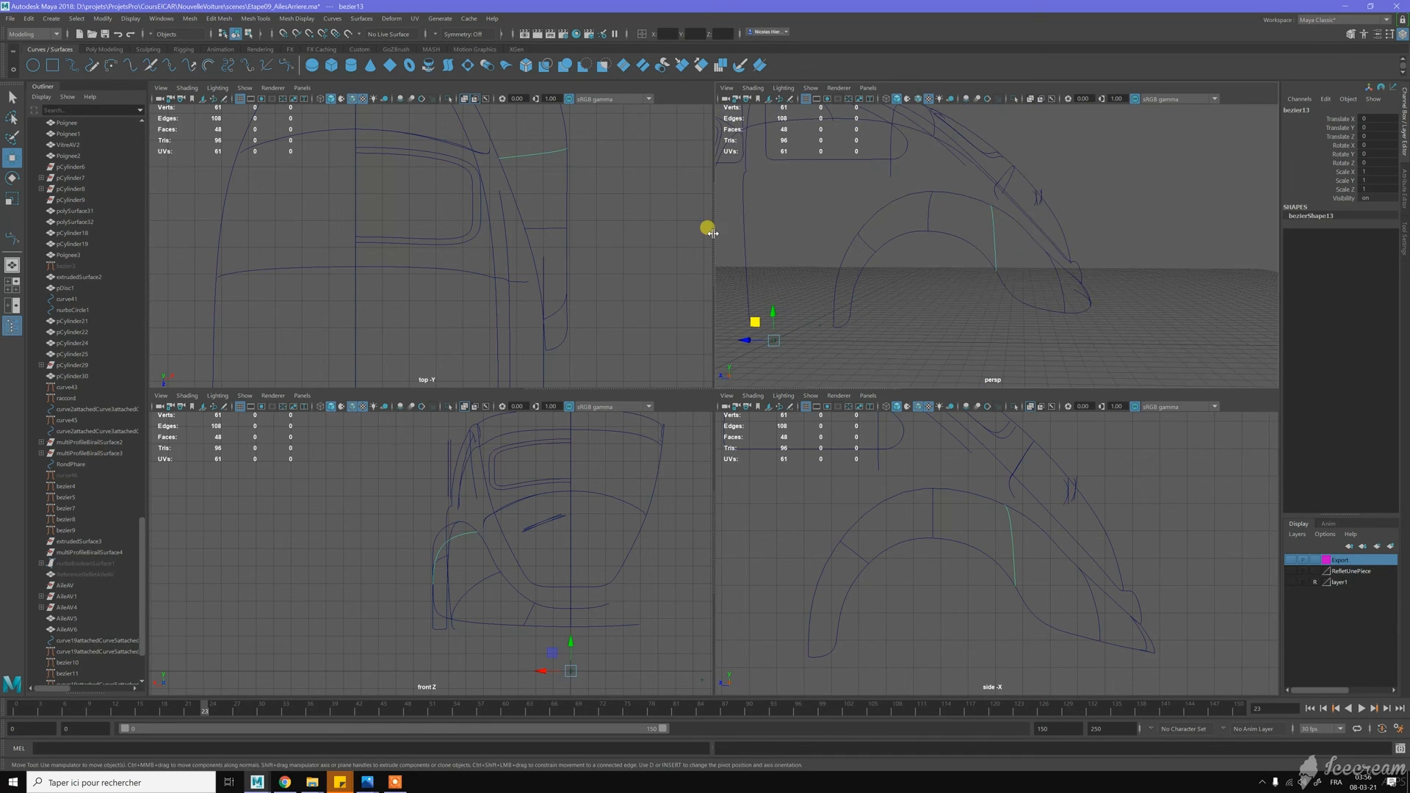
{"action": "middle_click_drag", "start_coordinate": [627, 176], "coordinate": [602, 267], "text": "alt"}
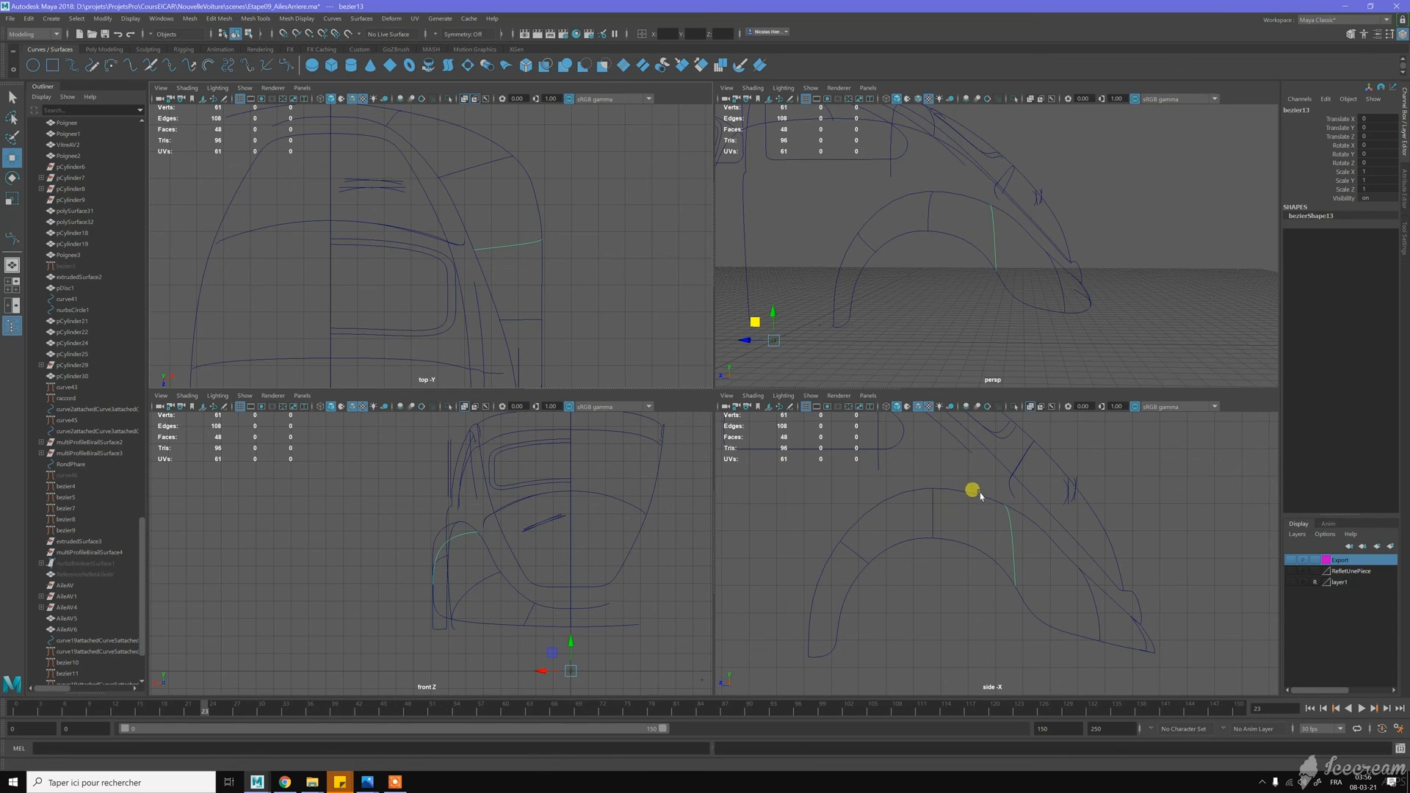
{"action": "right_click", "coordinate": [990, 514]}
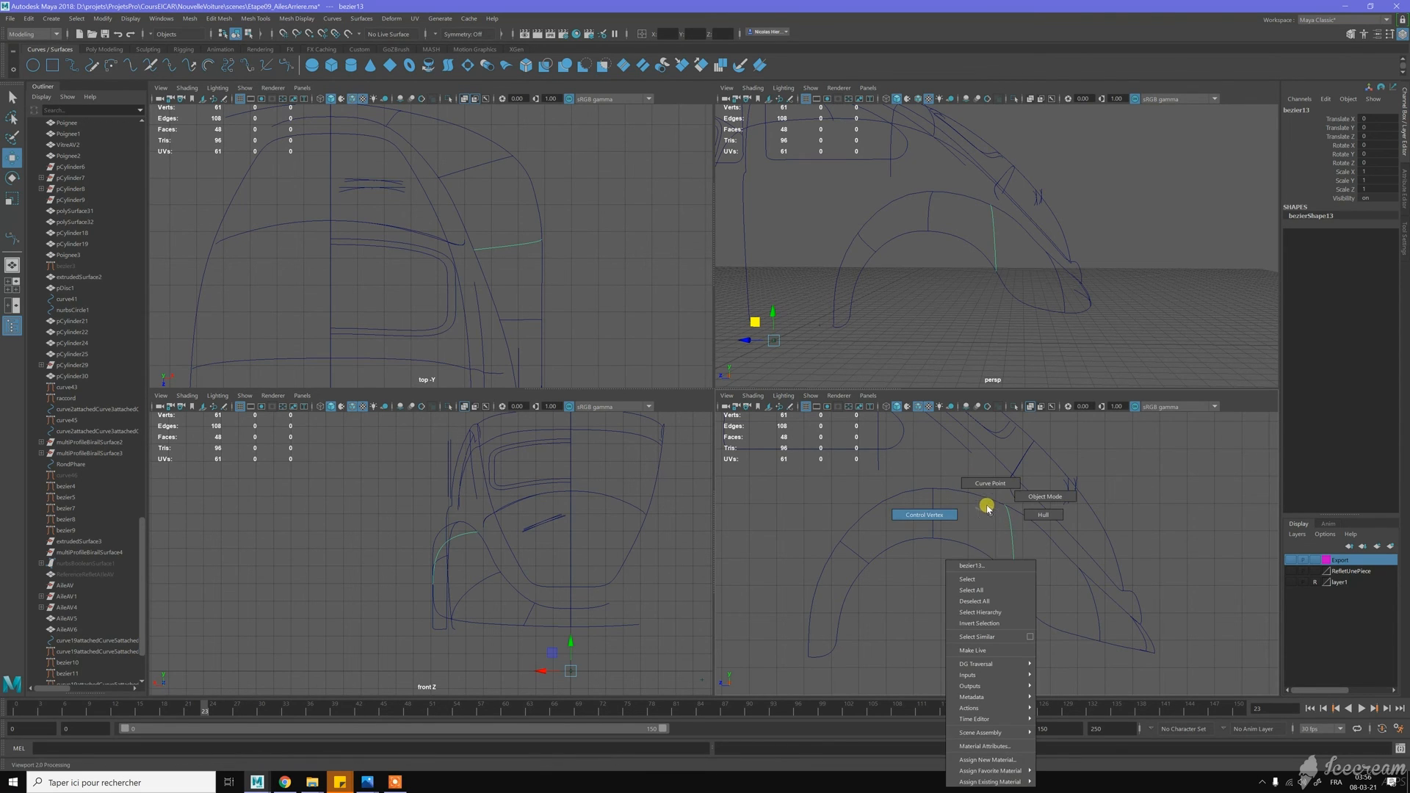
{"action": "left_click", "coordinate": [1004, 505]}
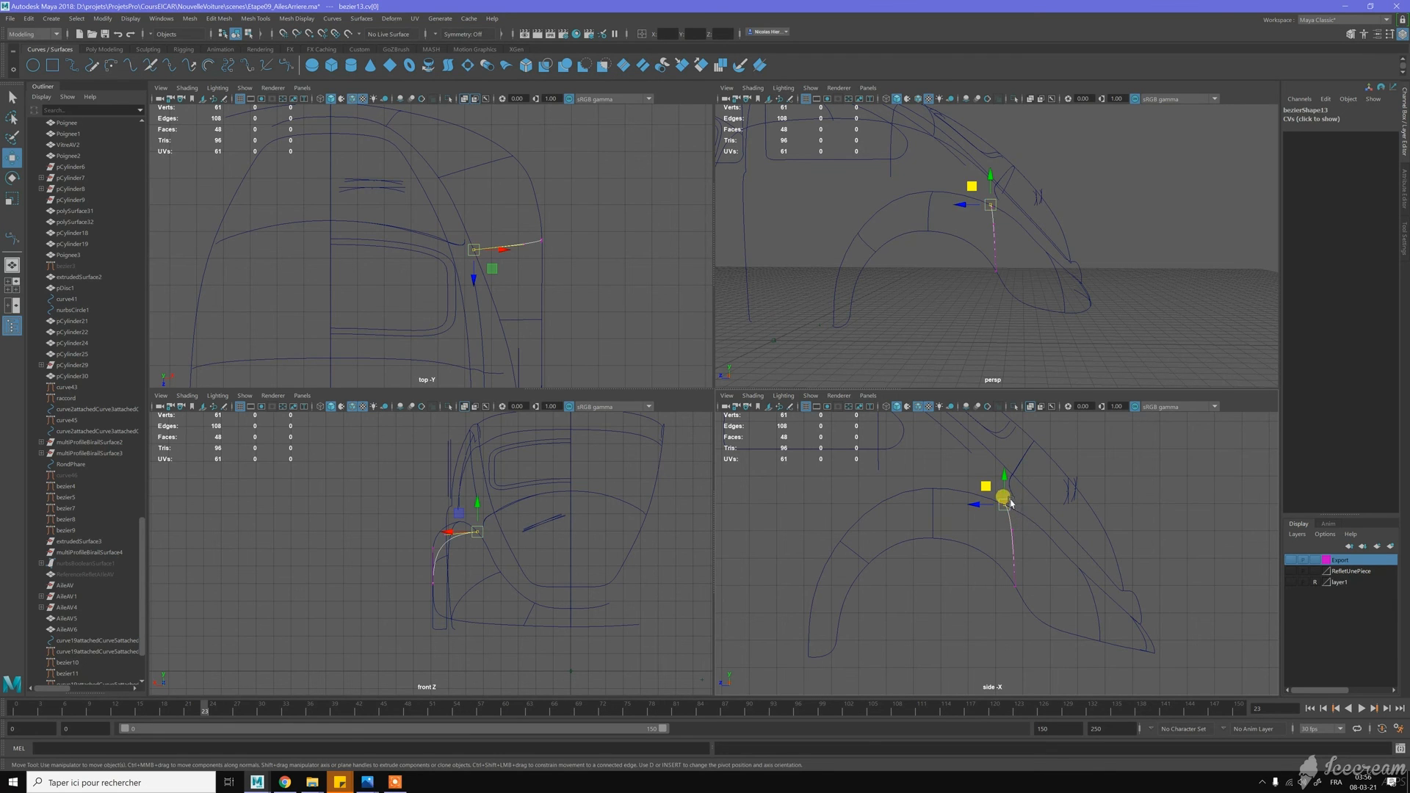
{"action": "key", "text": "c"}
{"action": "middle_click_drag", "start_coordinate": [1026, 517], "coordinate": [1024, 515]}
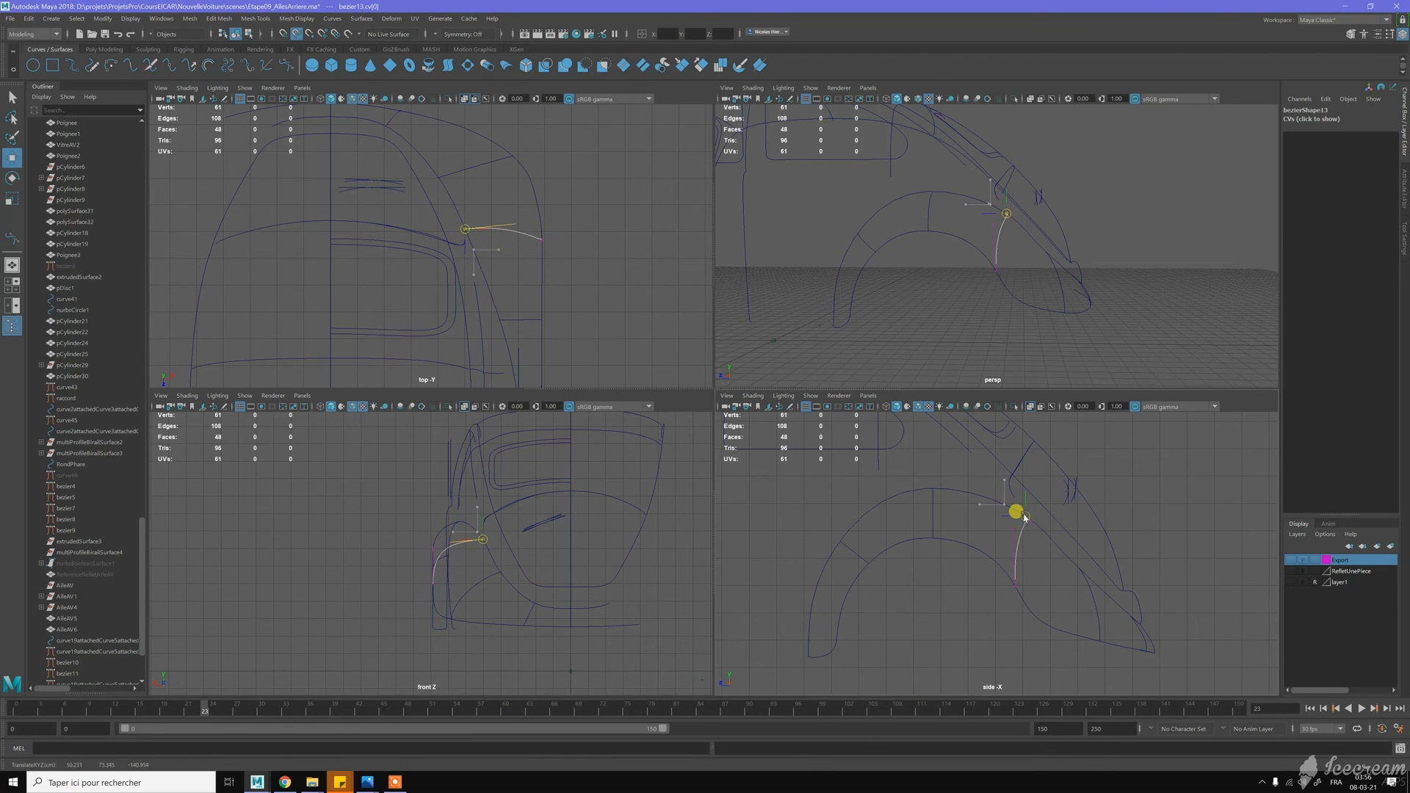
{"action": "left_click_drag", "start_coordinate": [1005, 580], "coordinate": [1023, 601]}
{"action": "key", "text": "c"}
{"action": "middle_click_drag", "start_coordinate": [1023, 602], "coordinate": [1001, 577]}
Align that curve's tangent handles between its snapped ends in the side view and return to object mode
{"action": "left_click_drag", "start_coordinate": [1004, 525], "coordinate": [1018, 483]}
{"action": "scroll", "coordinate": [1035, 514], "scroll_direction": "up", "scroll_amount": 3}
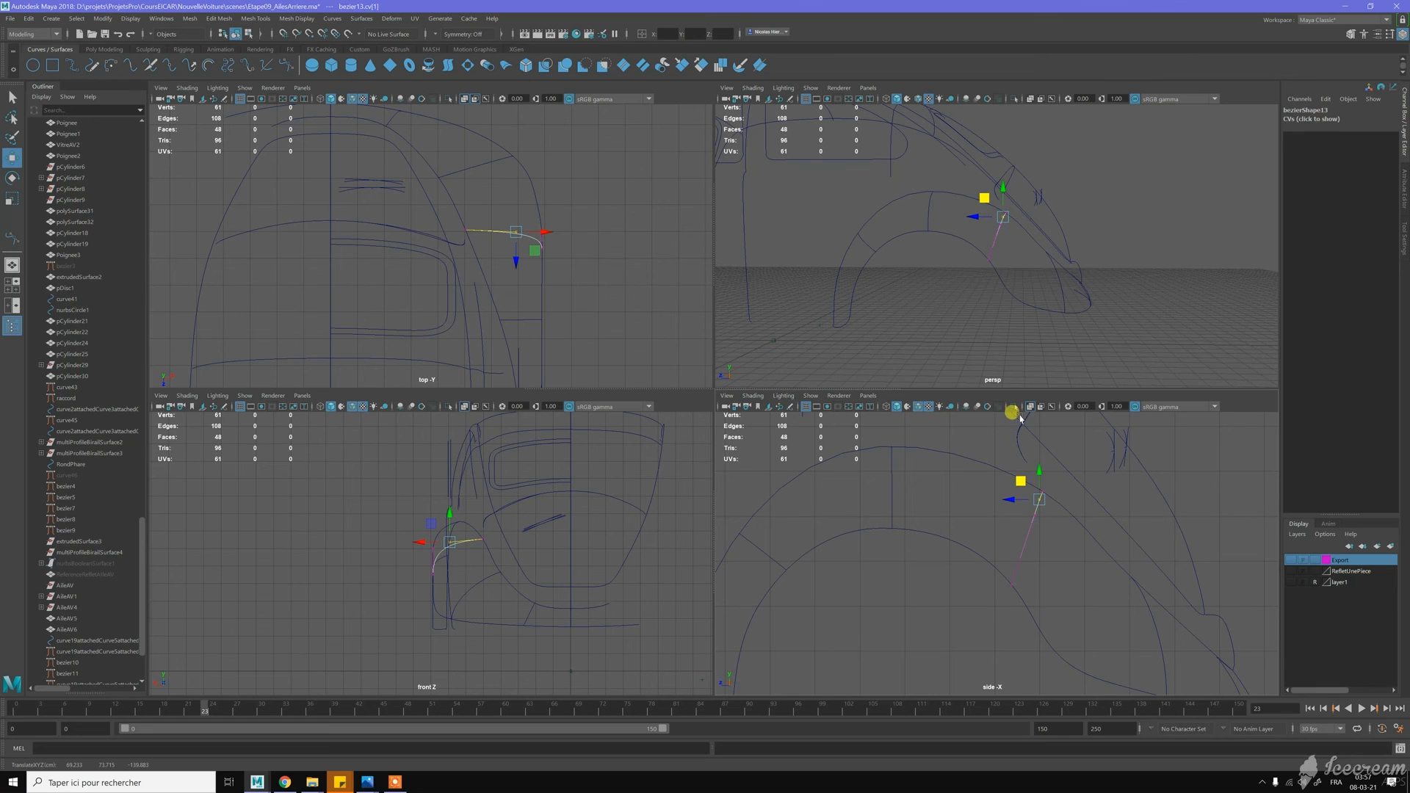
{"action": "scroll", "coordinate": [984, 515], "scroll_direction": "down", "scroll_amount": 3}
{"action": "left_click_drag", "start_coordinate": [962, 321], "coordinate": [968, 292], "text": "alt"}
{"action": "left_click", "coordinate": [968, 250]}
{"action": "right_click_drag", "start_coordinate": [958, 235], "coordinate": [986, 222]}
{"action": "left_click", "coordinate": [973, 258]}
{"action": "middle_click_drag", "start_coordinate": [989, 266], "coordinate": [997, 269], "text": "alt"}
{"action": "mouse_move", "coordinate": [997, 272]}
{"action": "left_mouse_down", "text": "alt"}
{"action": "mouse_move", "coordinate": [951, 267]}
{"action": "mouse_move", "coordinate": [1025, 271]}
{"action": "left_mouse_up", "text": "alt"}
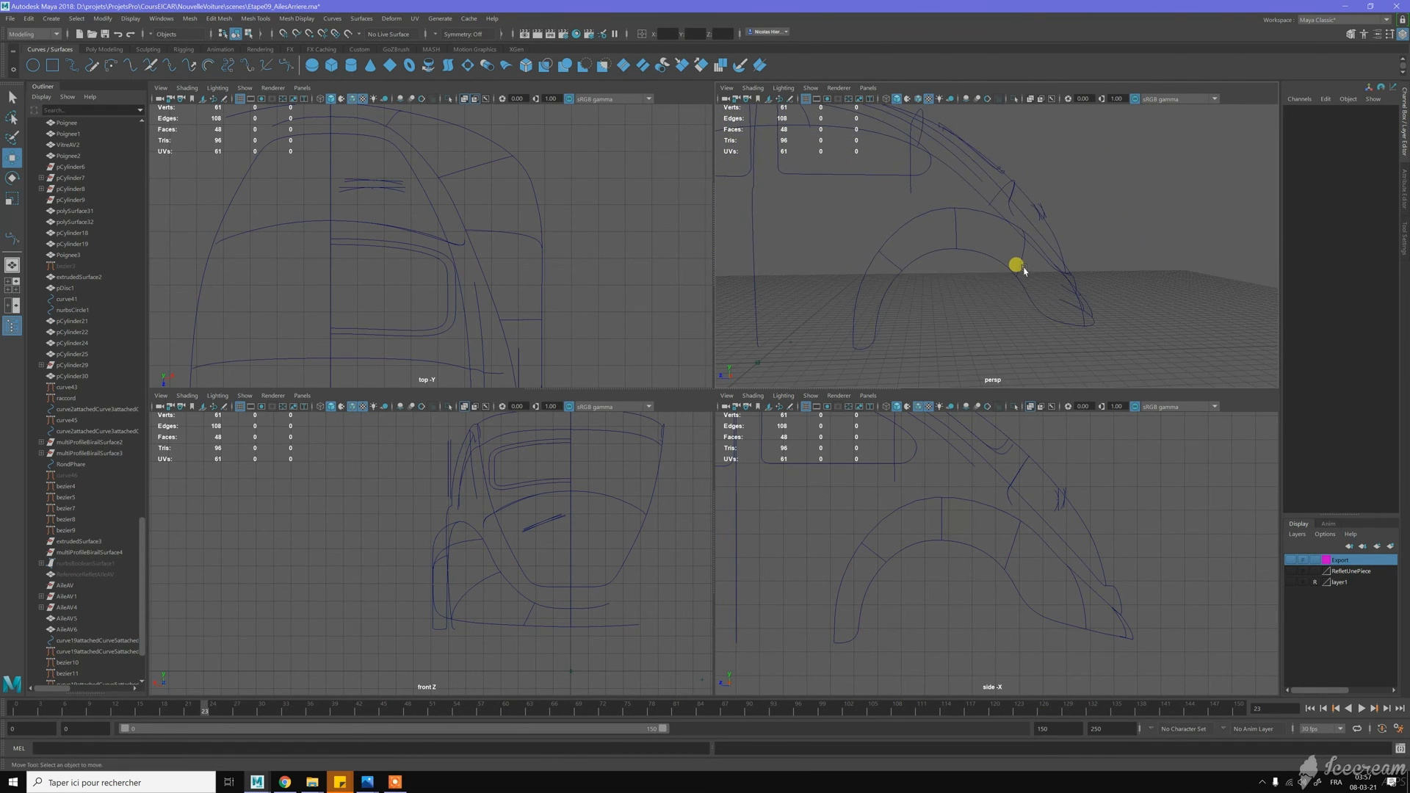